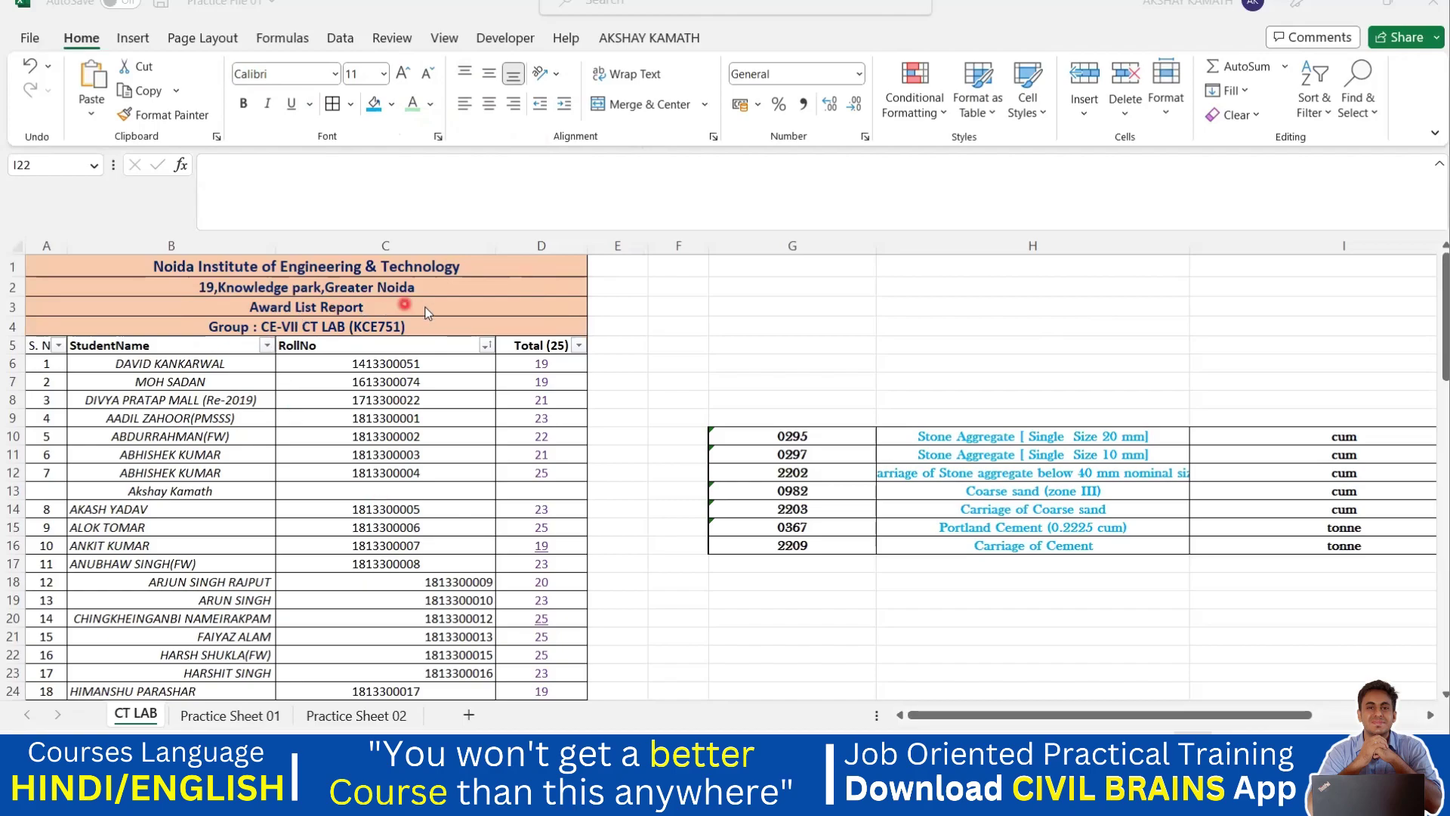
Step: Examine how the student names and roll numbers are aligned down the CT LAB award list
{"action": "scroll", "coordinate": [441, 383], "scroll_direction": "down", "scroll_amount": 1}
{"action": "scroll", "coordinate": [286, 412], "scroll_direction": "down", "scroll_amount": 1}
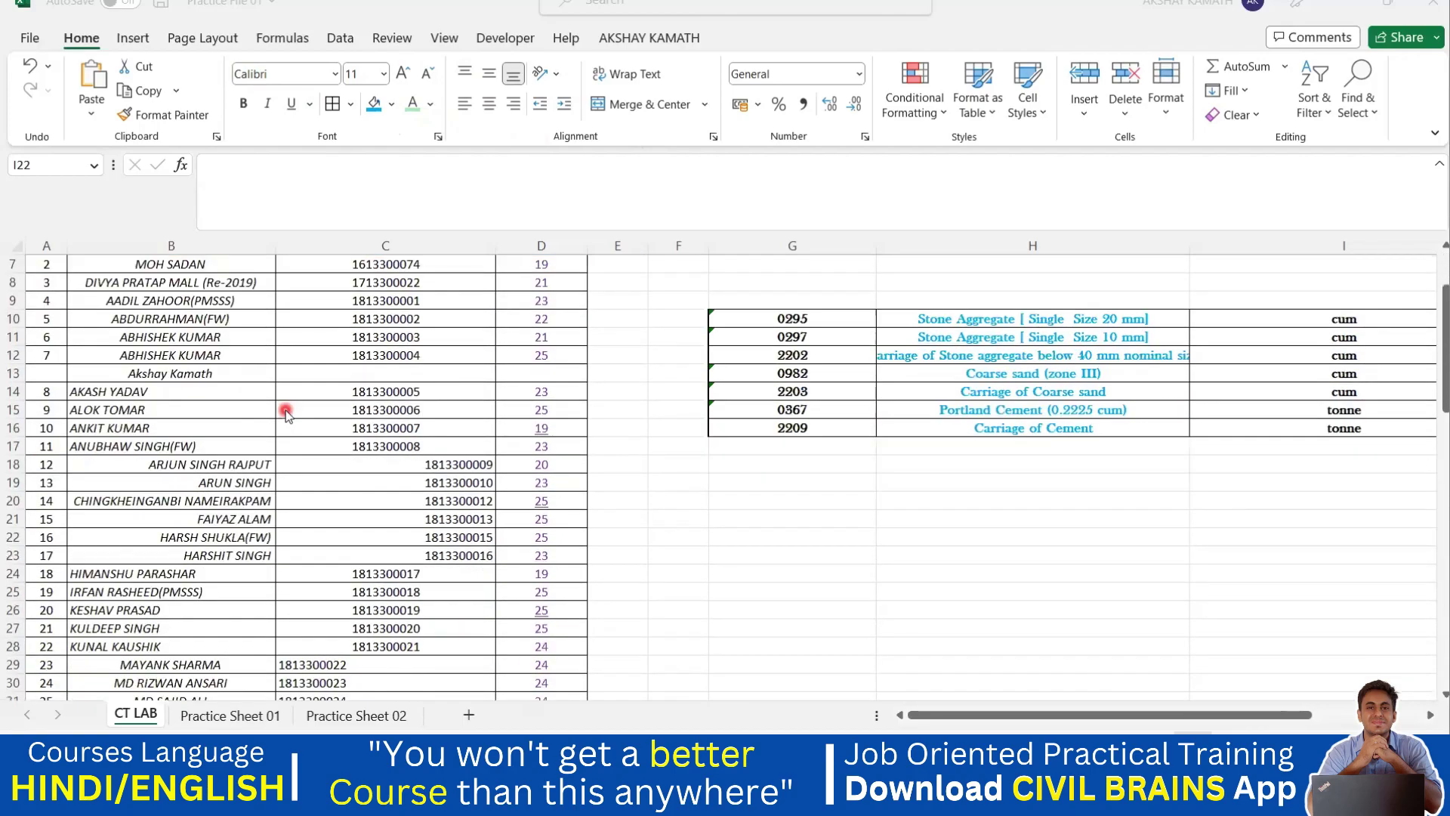
{"action": "scroll", "coordinate": [307, 453], "scroll_direction": "up", "scroll_amount": 2}
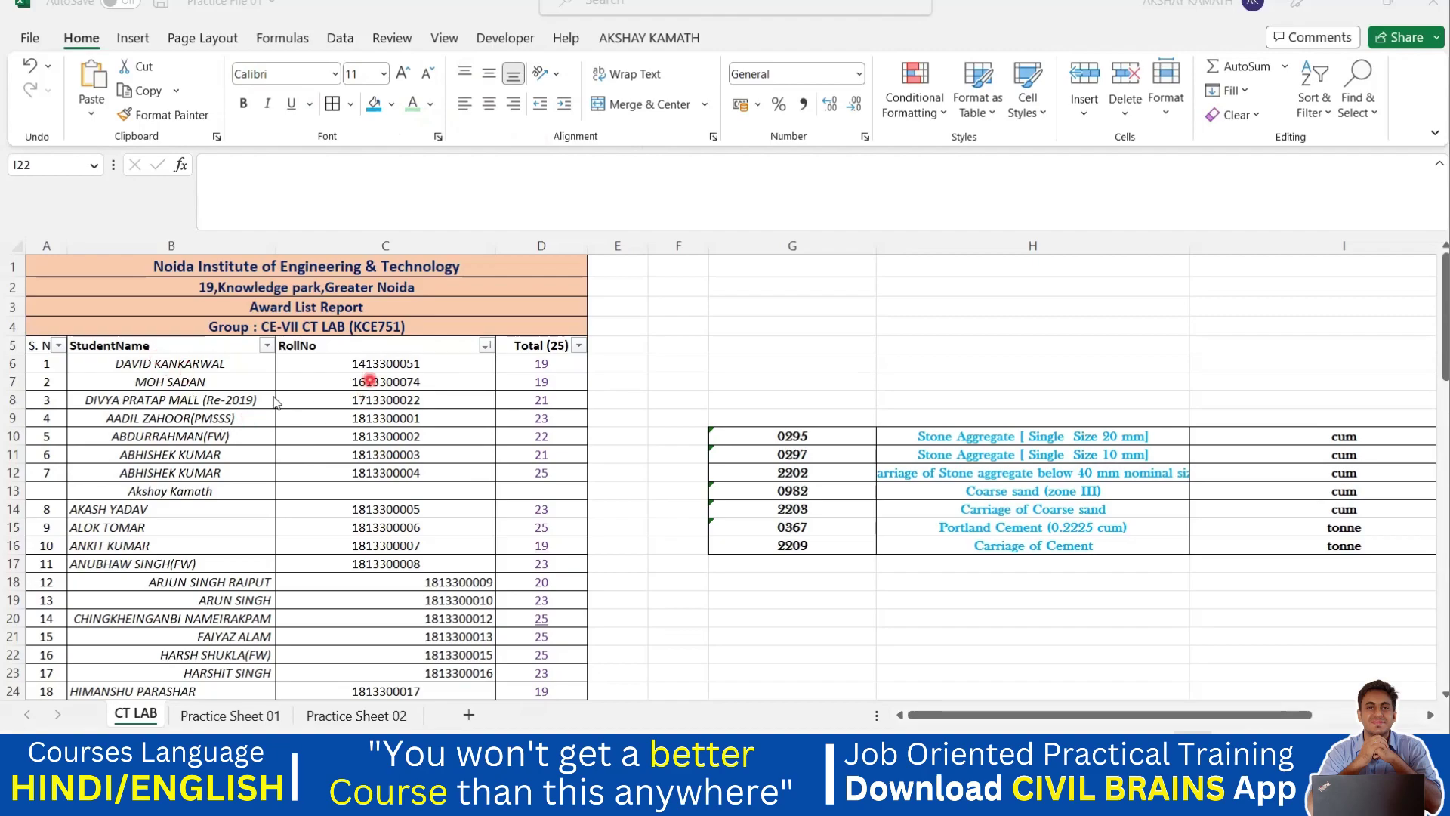
{"action": "scroll", "coordinate": [98, 551], "scroll_direction": "down", "scroll_amount": 2}
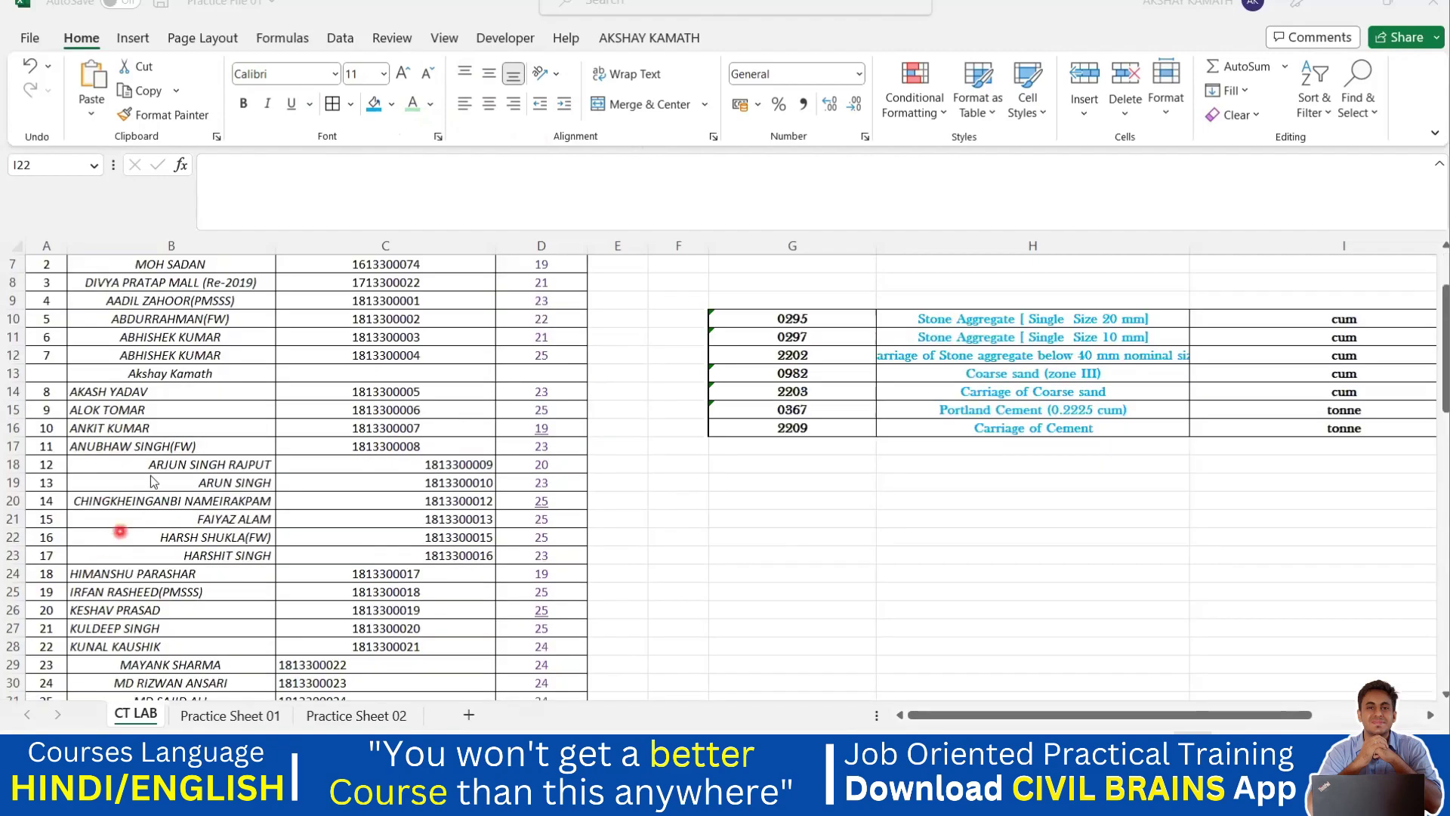
{"action": "scroll", "coordinate": [204, 529], "scroll_direction": "down", "scroll_amount": 1}
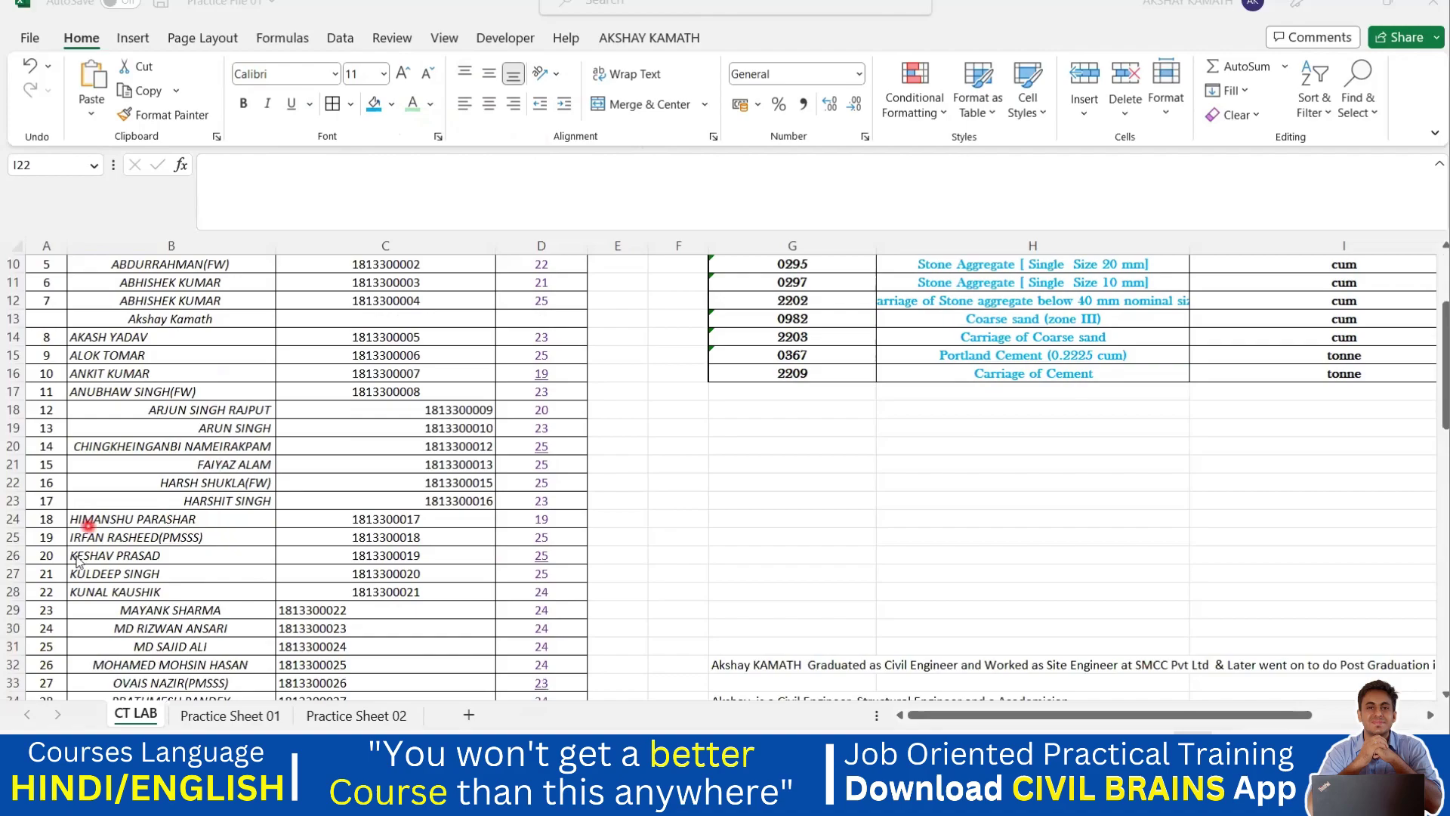
{"action": "scroll", "coordinate": [324, 476], "scroll_direction": "up", "scroll_amount": 3}
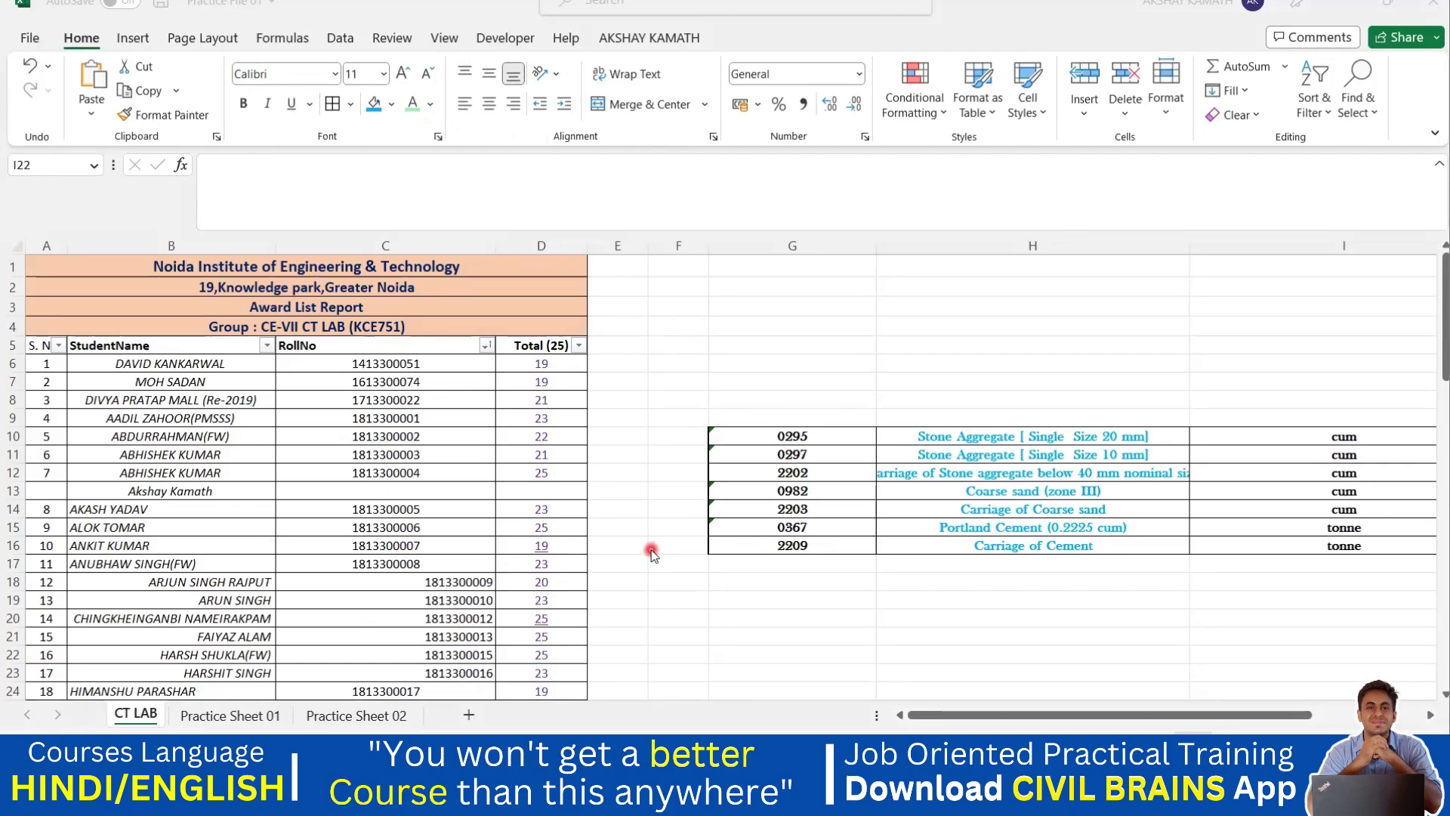
{"action": "scroll", "coordinate": [652, 553], "scroll_direction": "down", "scroll_amount": 8}
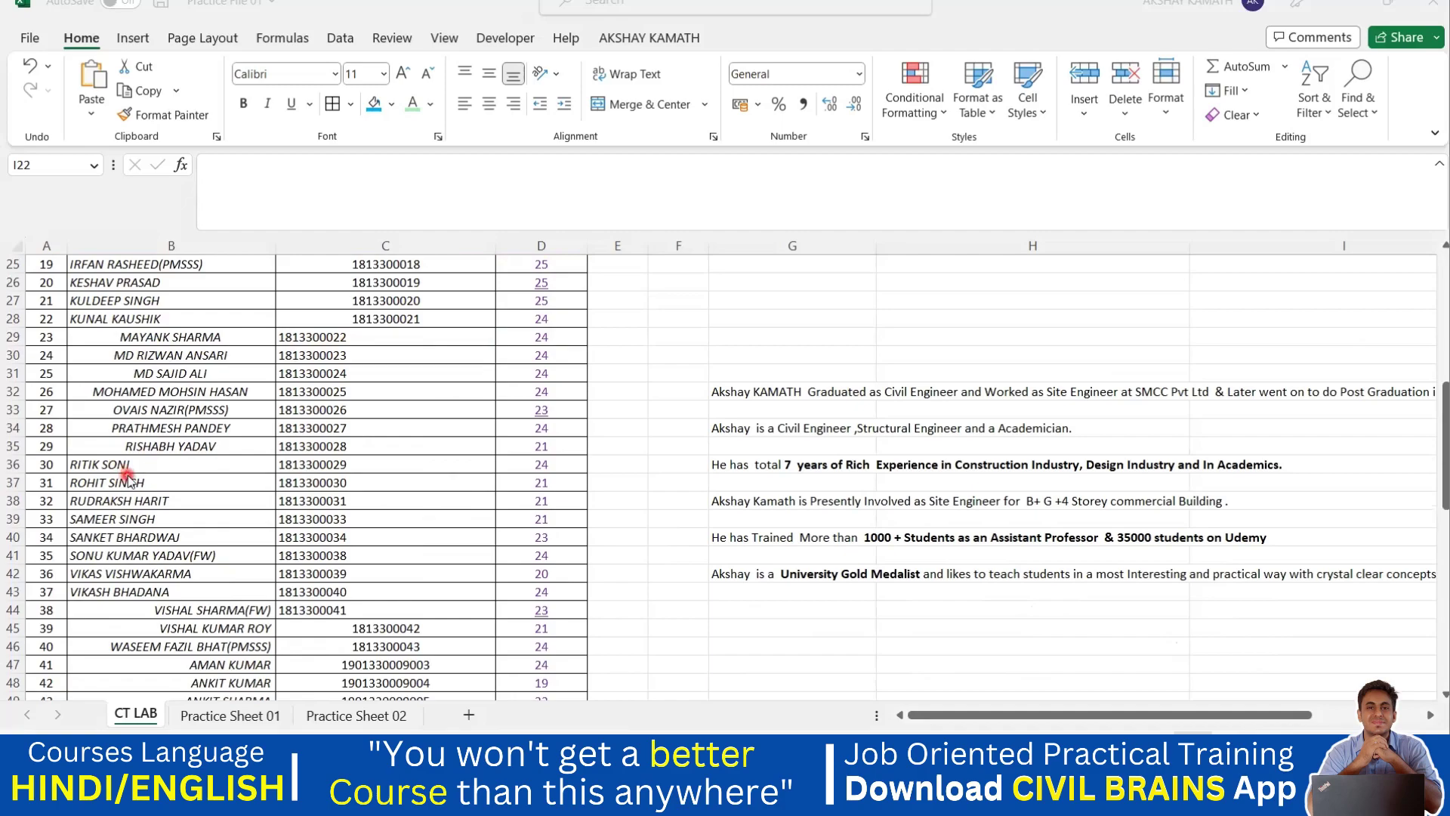
{"action": "scroll", "coordinate": [338, 536], "scroll_direction": "up", "scroll_amount": 7}
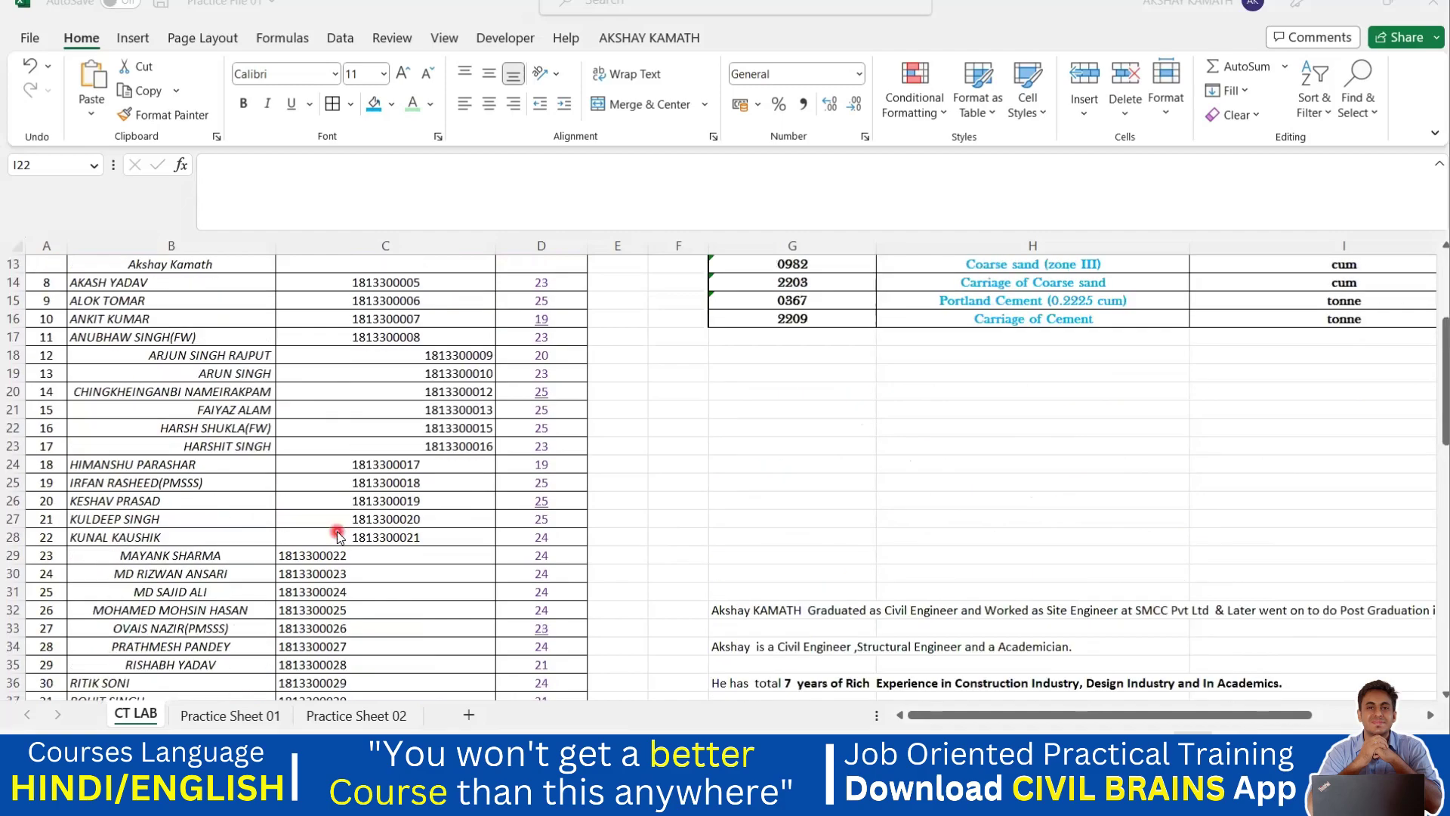
Step: Widen column H so that the full stone aggregate carriage description fits in its cell
{"action": "left_click", "coordinate": [986, 725]}
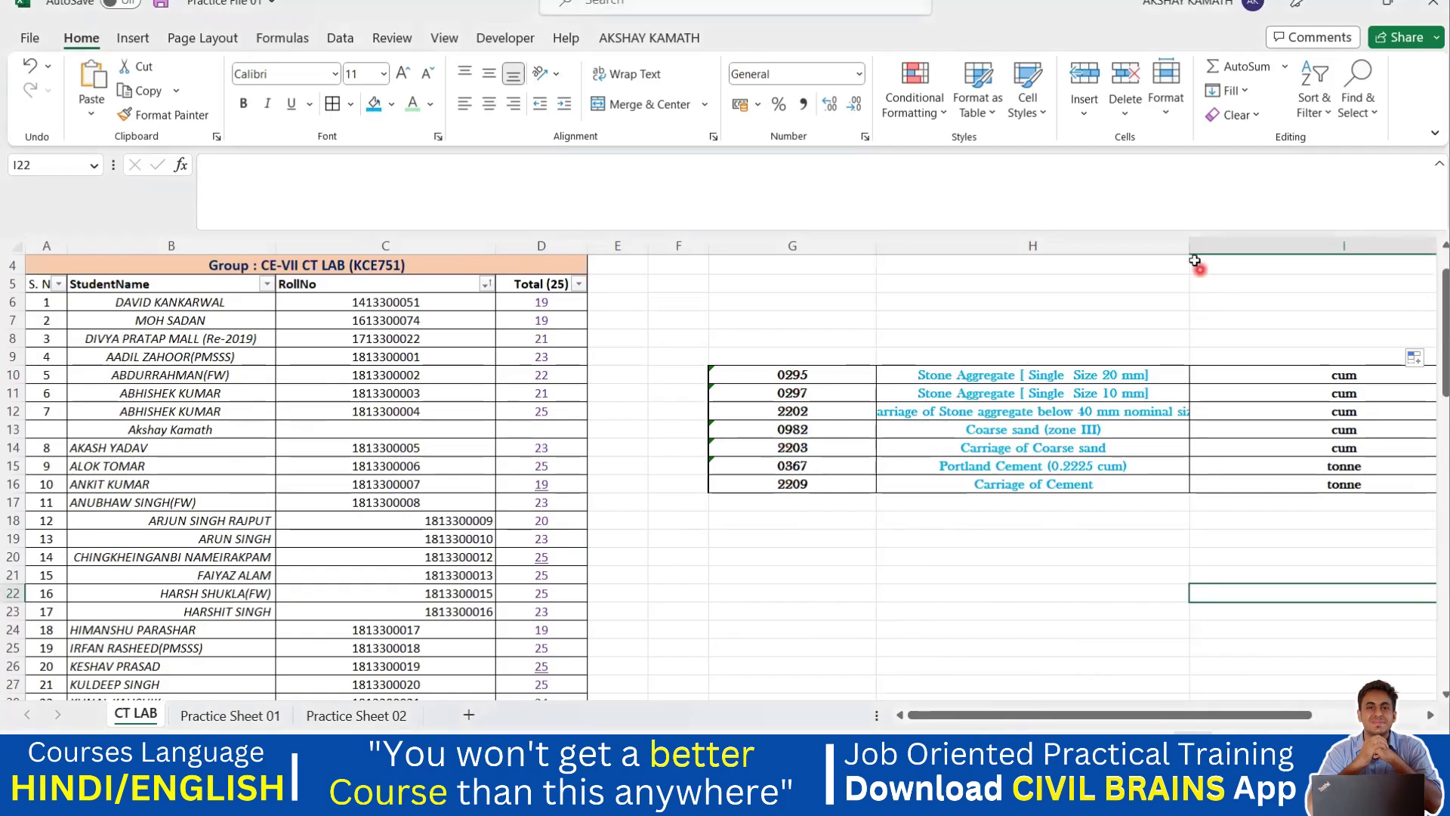
{"action": "left_click_drag", "start_coordinate": [1190, 250], "coordinate": [1238, 251]}
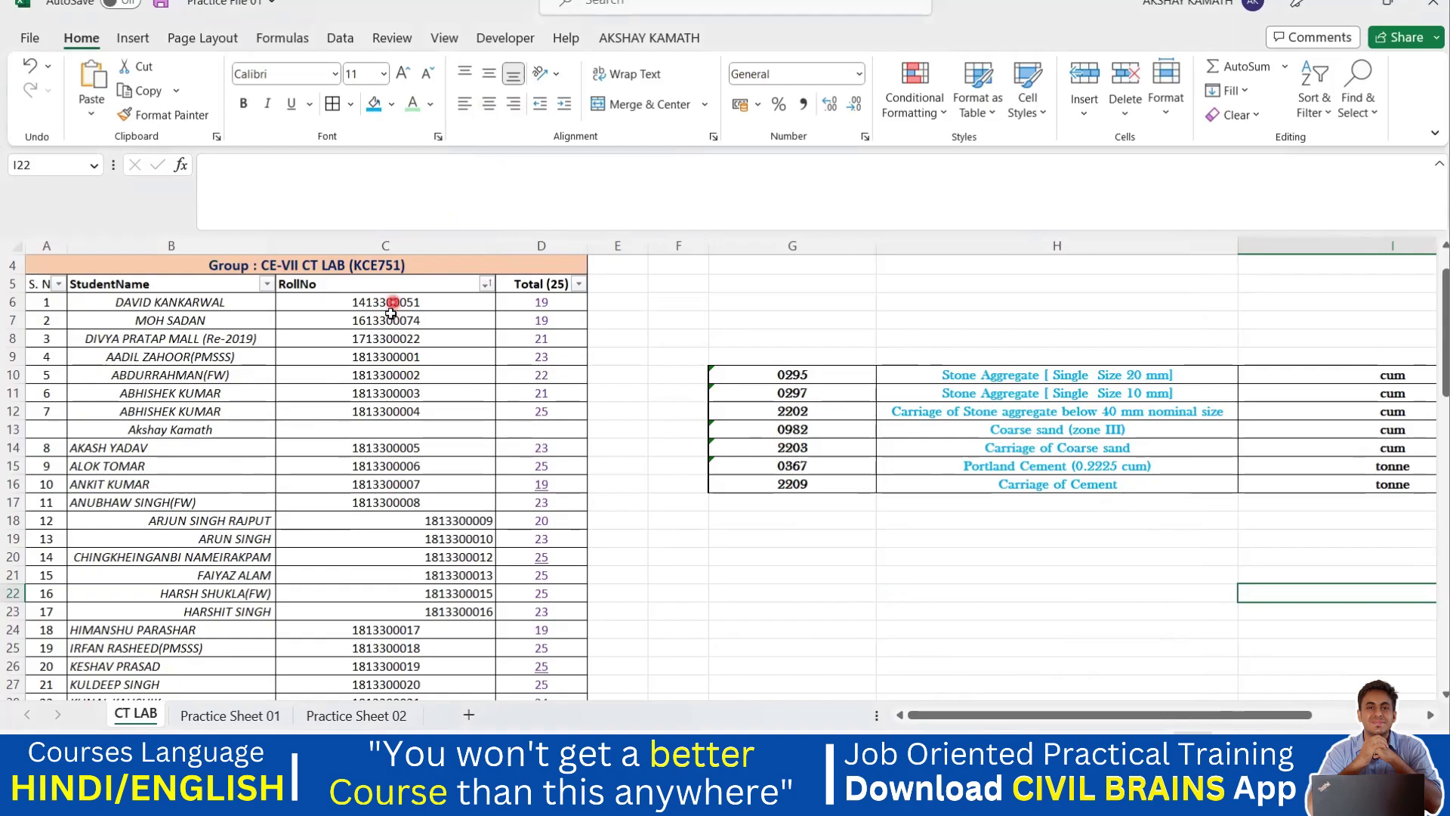
Step: Centre the contents of the whole student table horizontally, from the header row 5 to row 78, columns A to D
{"action": "left_click", "coordinate": [403, 283]}
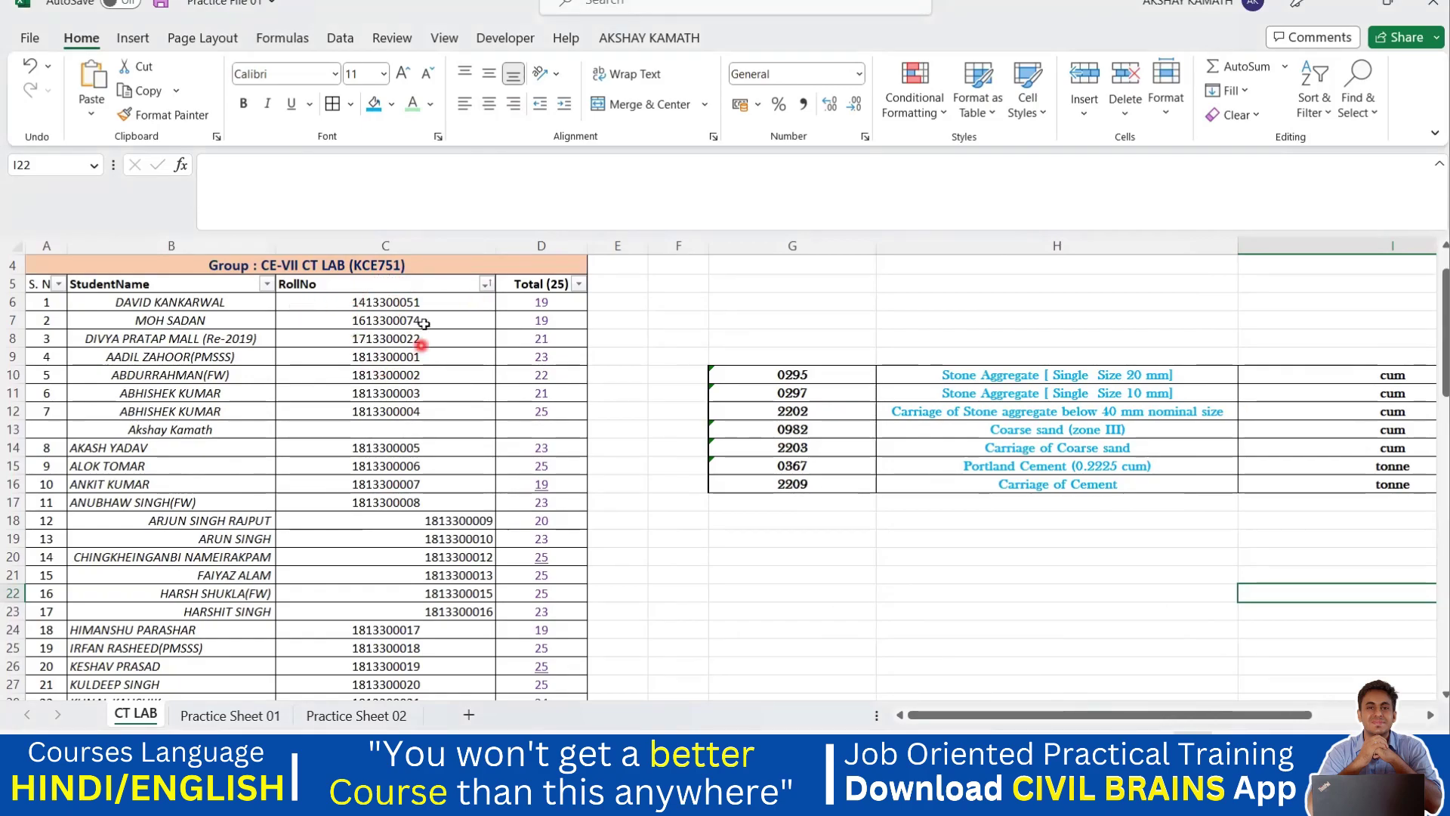
{"action": "left_click", "coordinate": [512, 104]}
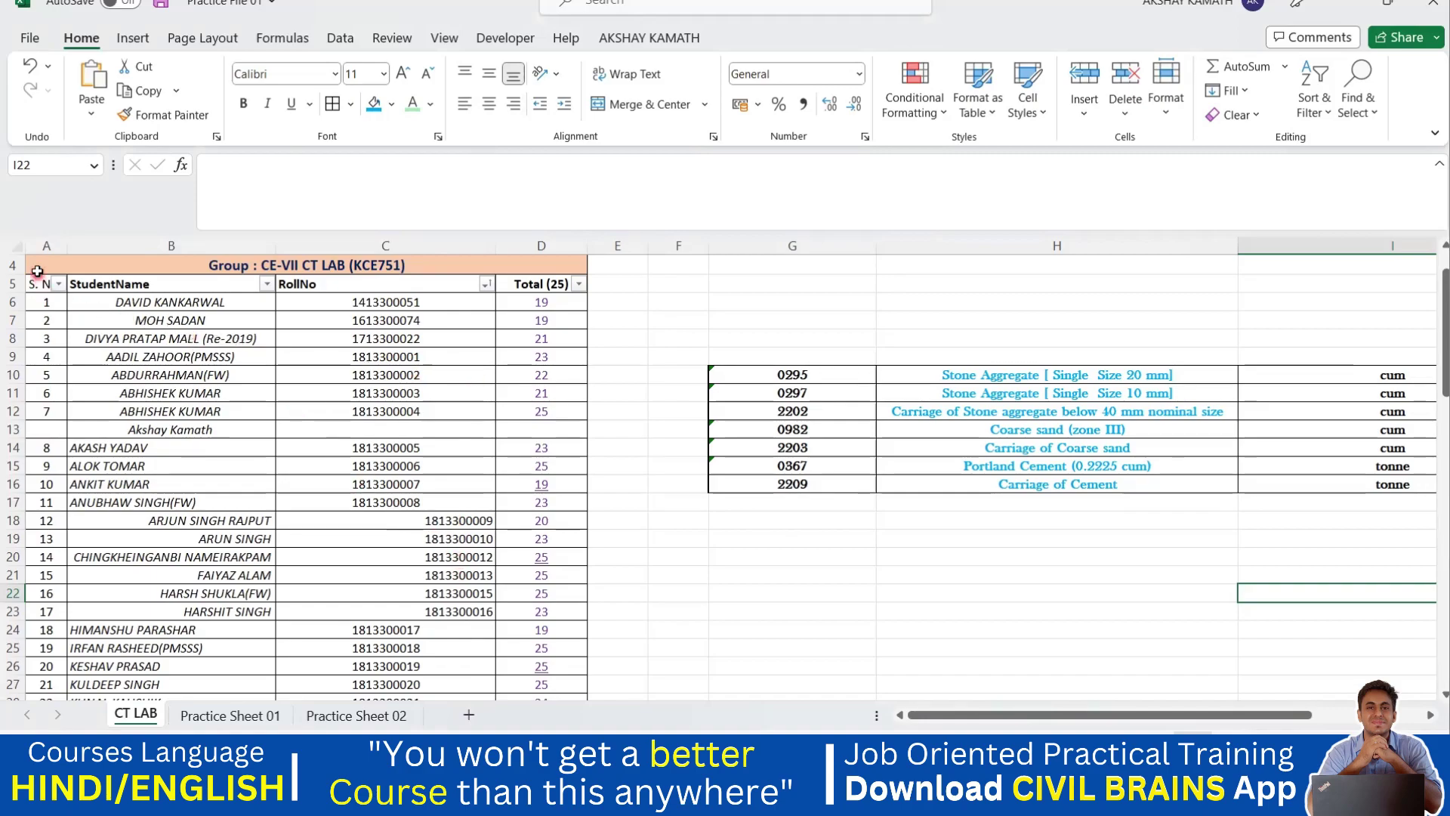
{"action": "left_click_drag", "start_coordinate": [37, 283], "coordinate": [573, 649]}
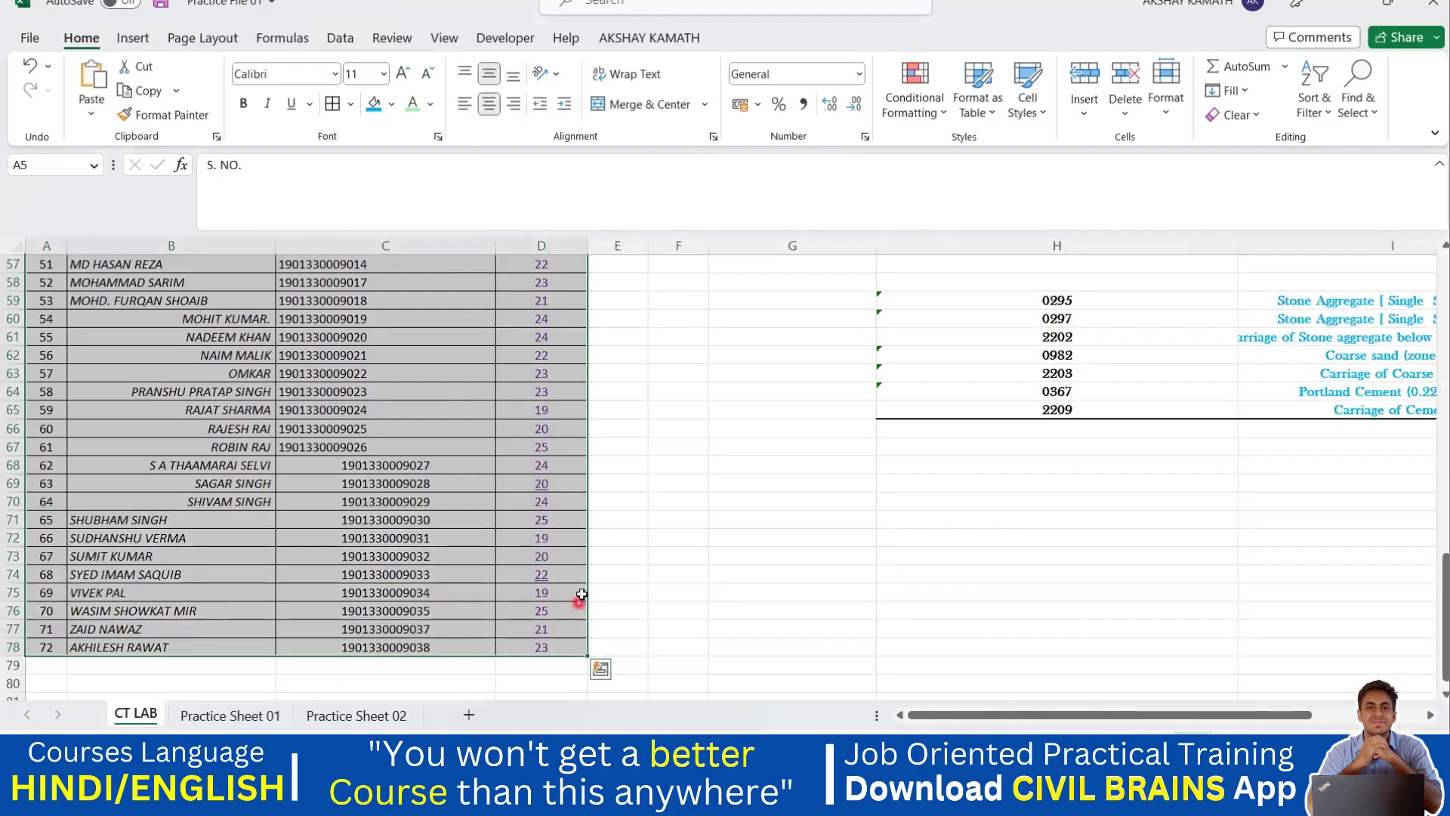
{"action": "scroll", "coordinate": [582, 595], "scroll_direction": "up", "scroll_amount": 19}
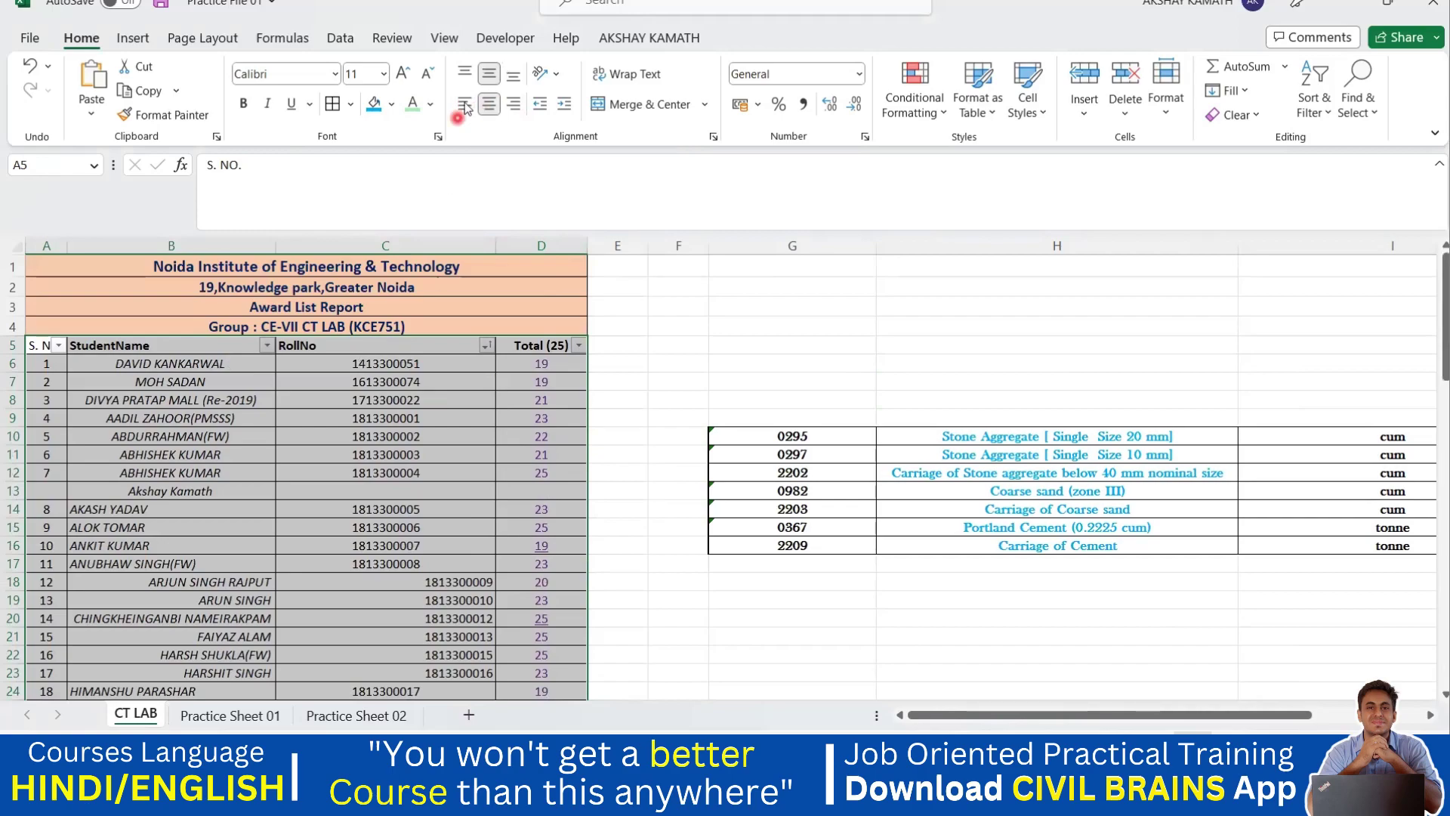
{"action": "left_click", "coordinate": [487, 105]}
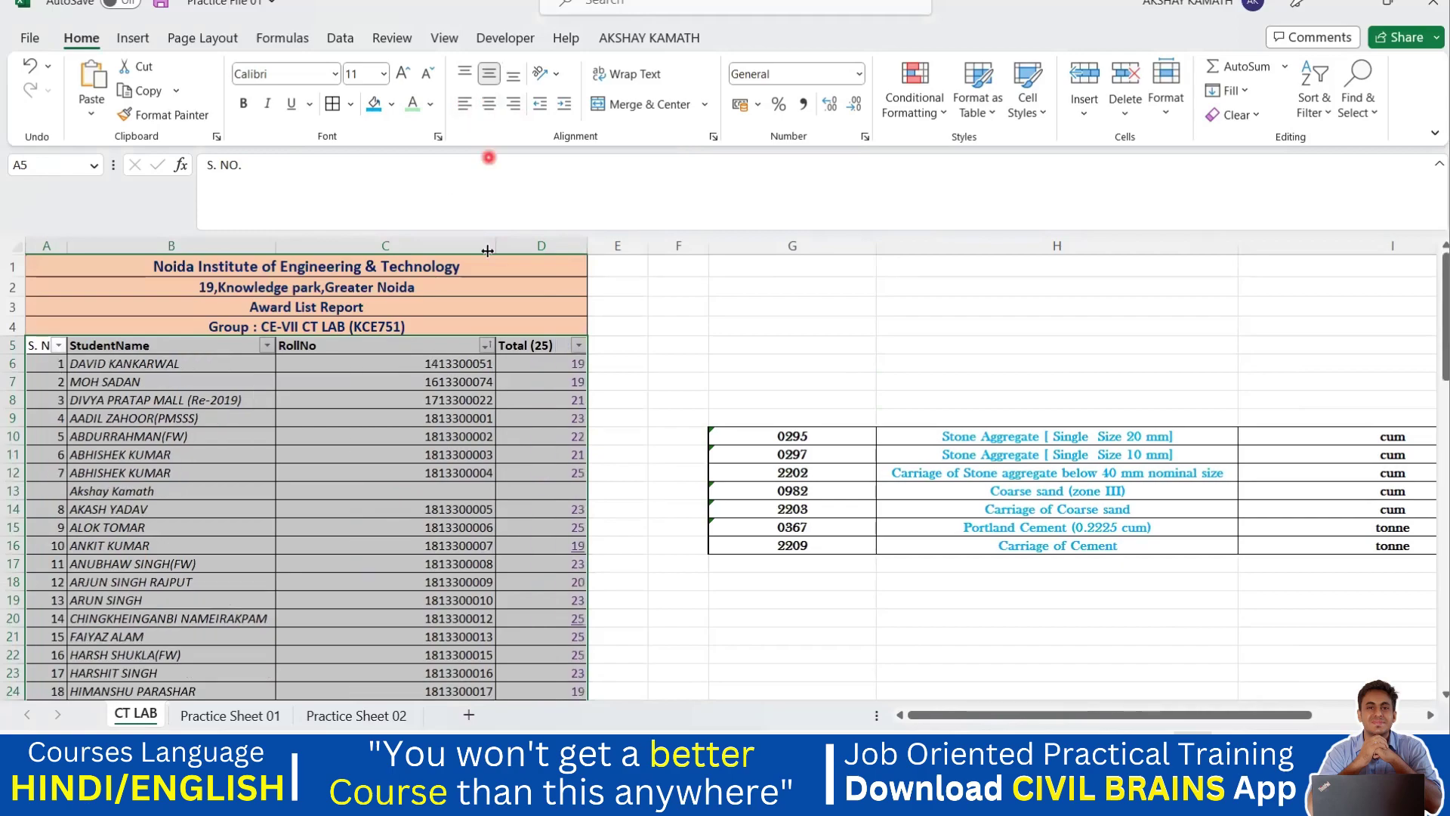
{"action": "scroll", "coordinate": [487, 273], "scroll_direction": "down", "scroll_amount": 3}
{"action": "scroll", "coordinate": [206, 549], "scroll_direction": "up", "scroll_amount": 3}
{"action": "left_click", "coordinate": [489, 104]}
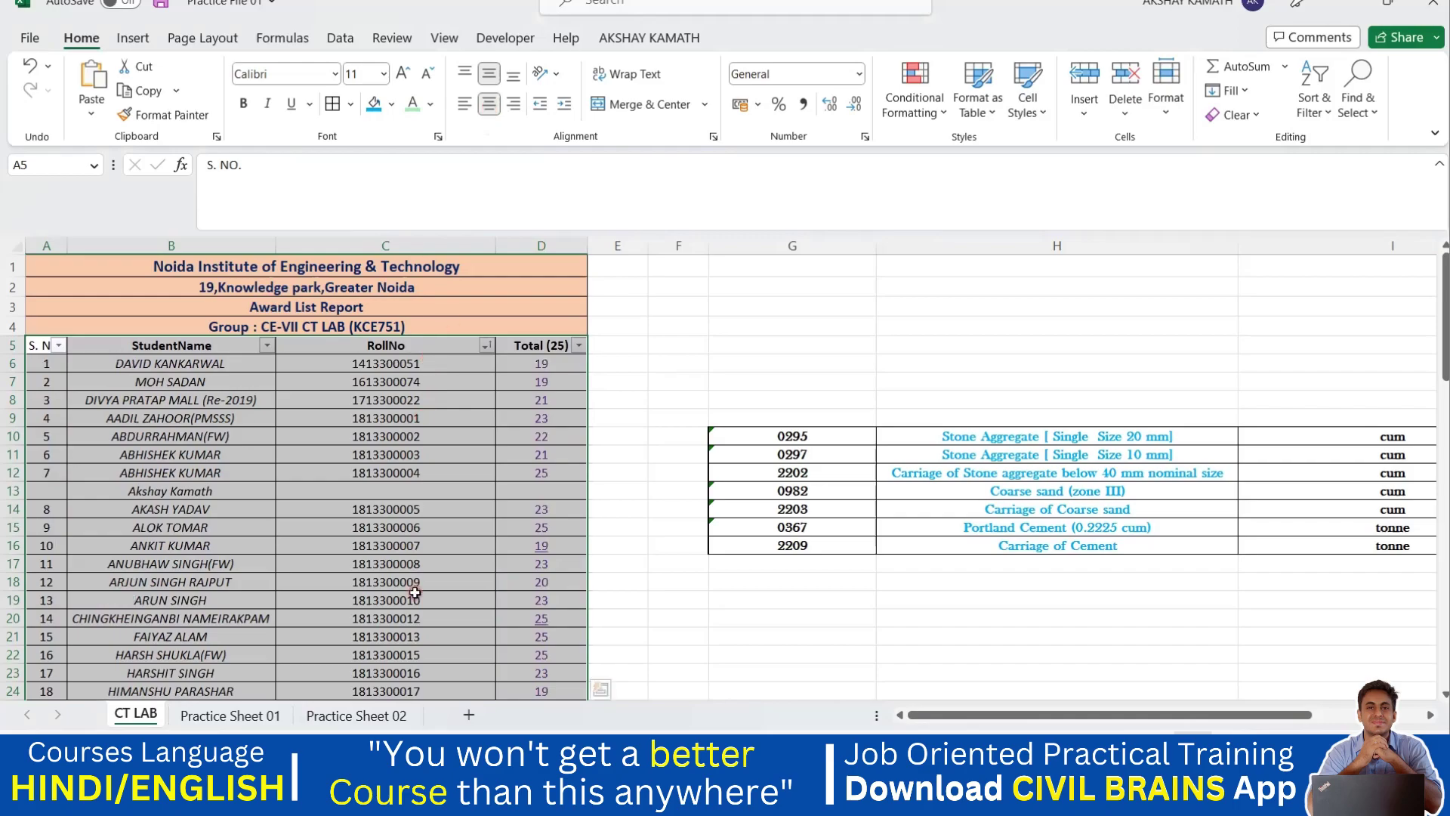
Step: Check the alignment of the student table through its lower rows and back to the heading
{"action": "scroll", "coordinate": [414, 582], "scroll_direction": "down", "scroll_amount": 5}
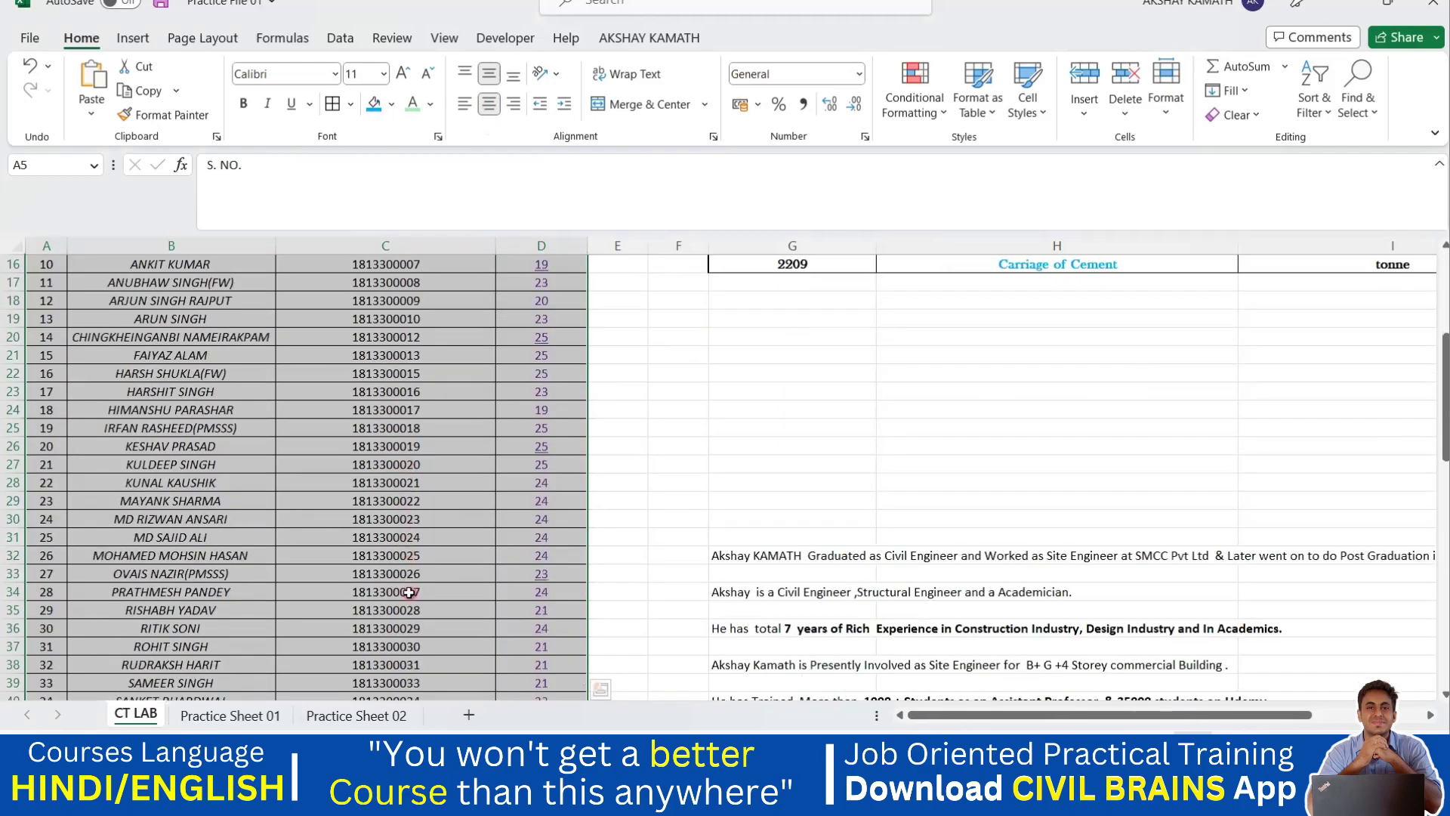
{"action": "scroll", "coordinate": [408, 592], "scroll_direction": "down", "scroll_amount": 5}
{"action": "left_click", "coordinate": [662, 546]}
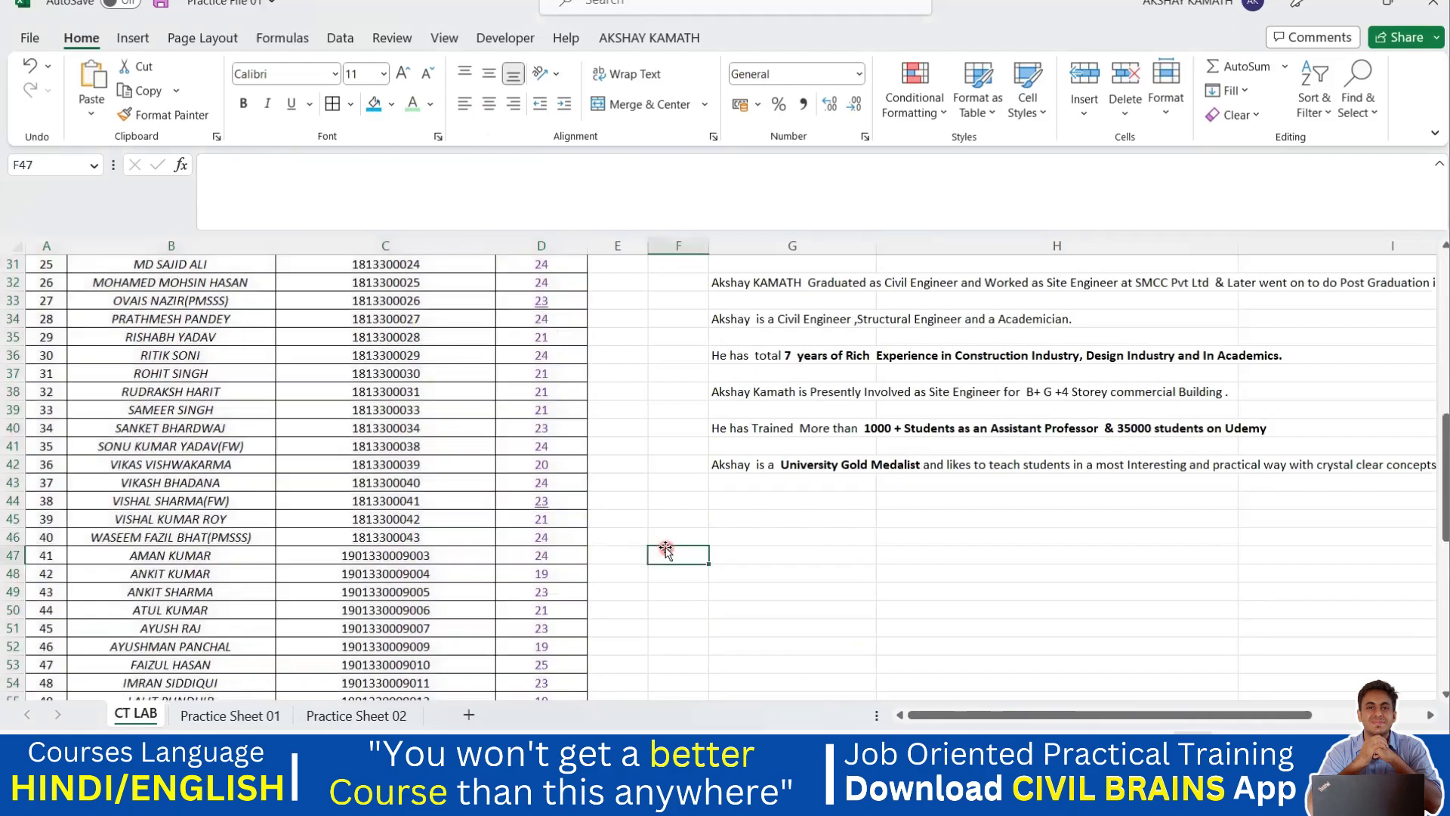
{"action": "scroll", "coordinate": [420, 396], "scroll_direction": "down", "scroll_amount": 3}
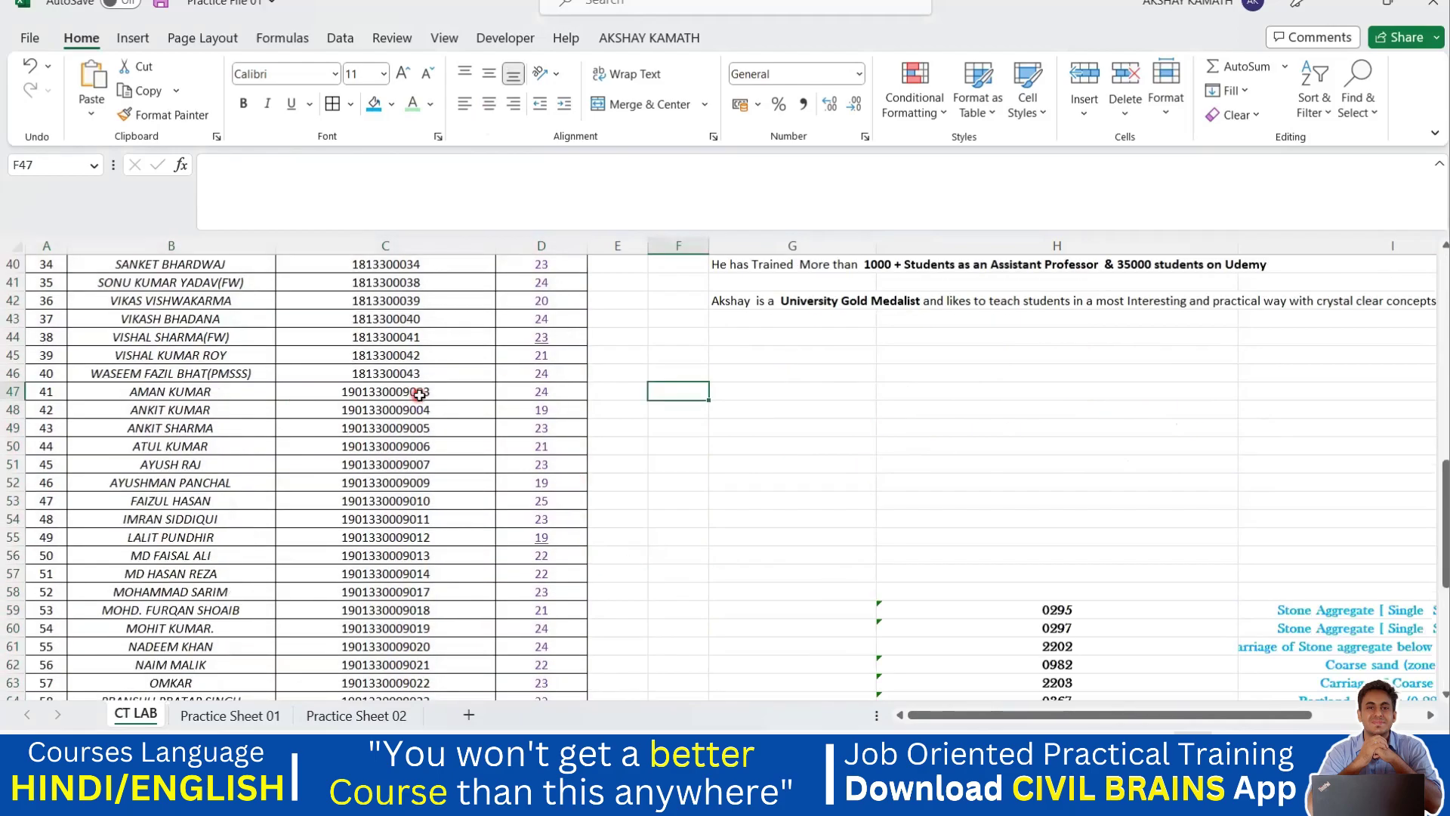
{"action": "scroll", "coordinate": [442, 438], "scroll_direction": "down", "scroll_amount": 3}
{"action": "scroll", "coordinate": [441, 460], "scroll_direction": "down", "scroll_amount": 1}
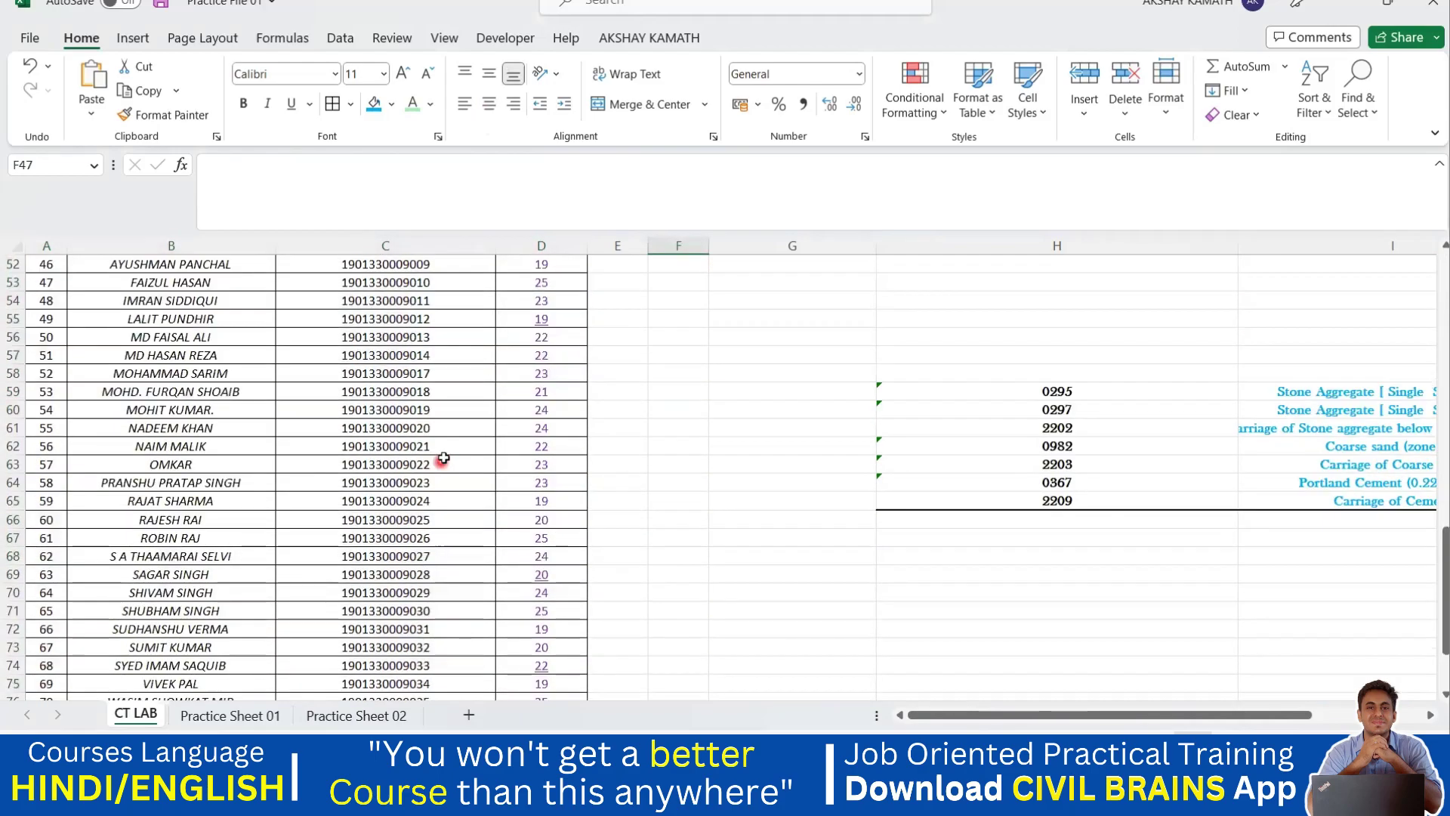
{"action": "scroll", "coordinate": [385, 501], "scroll_direction": "down", "scroll_amount": 3}
{"action": "scroll", "coordinate": [385, 506], "scroll_direction": "up", "scroll_amount": 14}
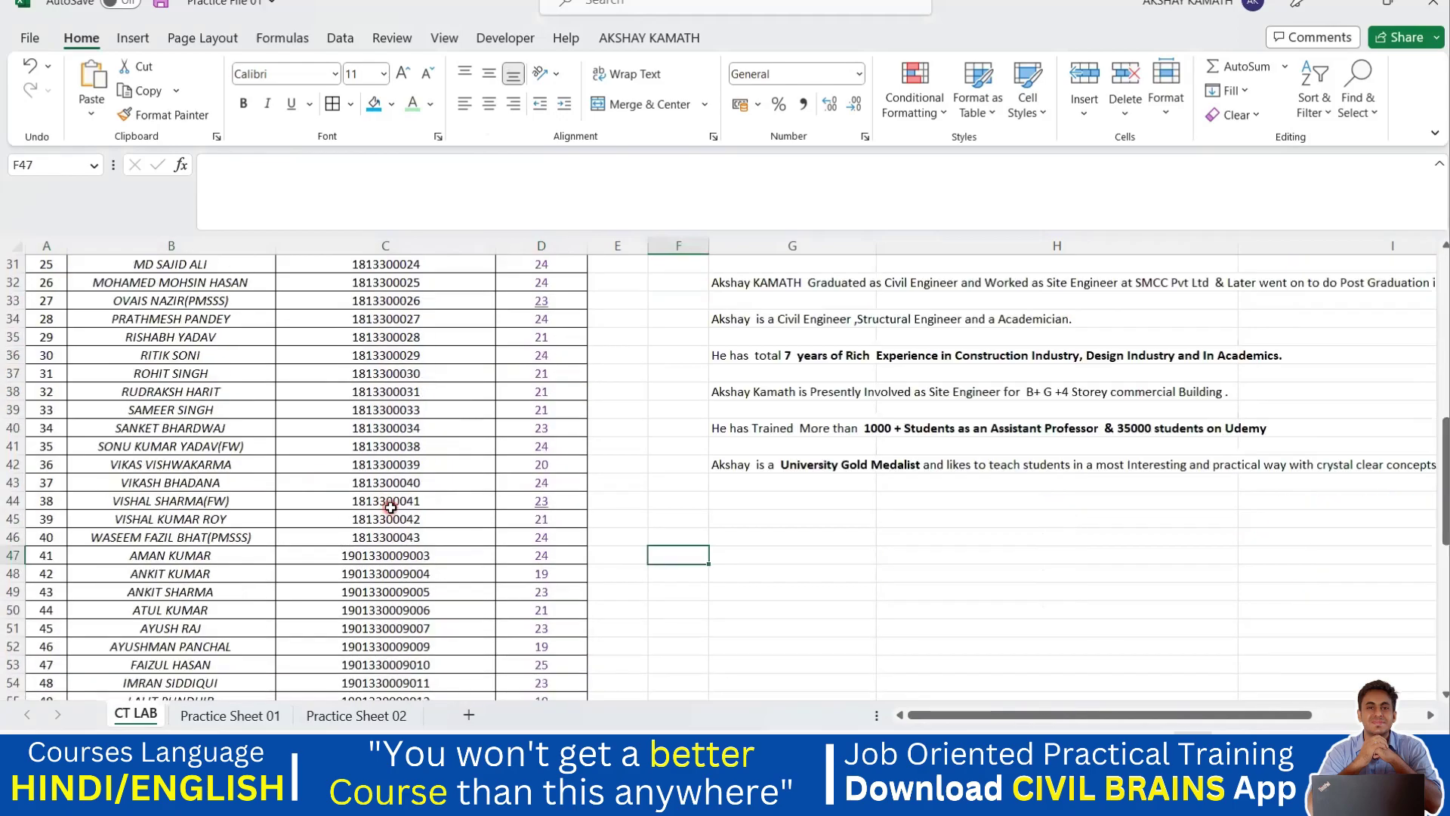
{"action": "scroll", "coordinate": [390, 507], "scroll_direction": "up", "scroll_amount": 6}
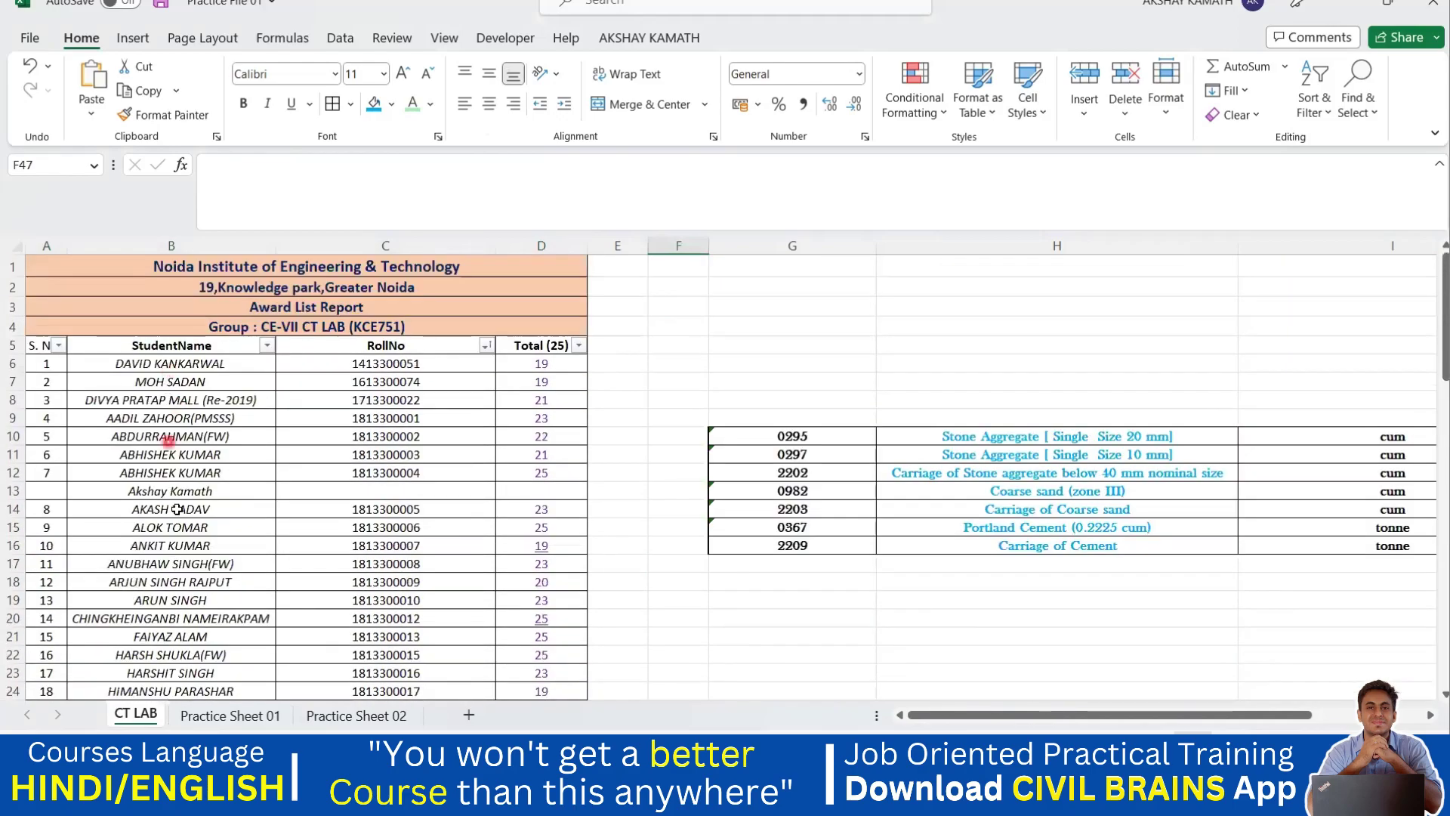
Step: Left-align the student names in B6:B78, trying right alignment along the way
{"action": "left_click_drag", "start_coordinate": [102, 363], "coordinate": [193, 647]}
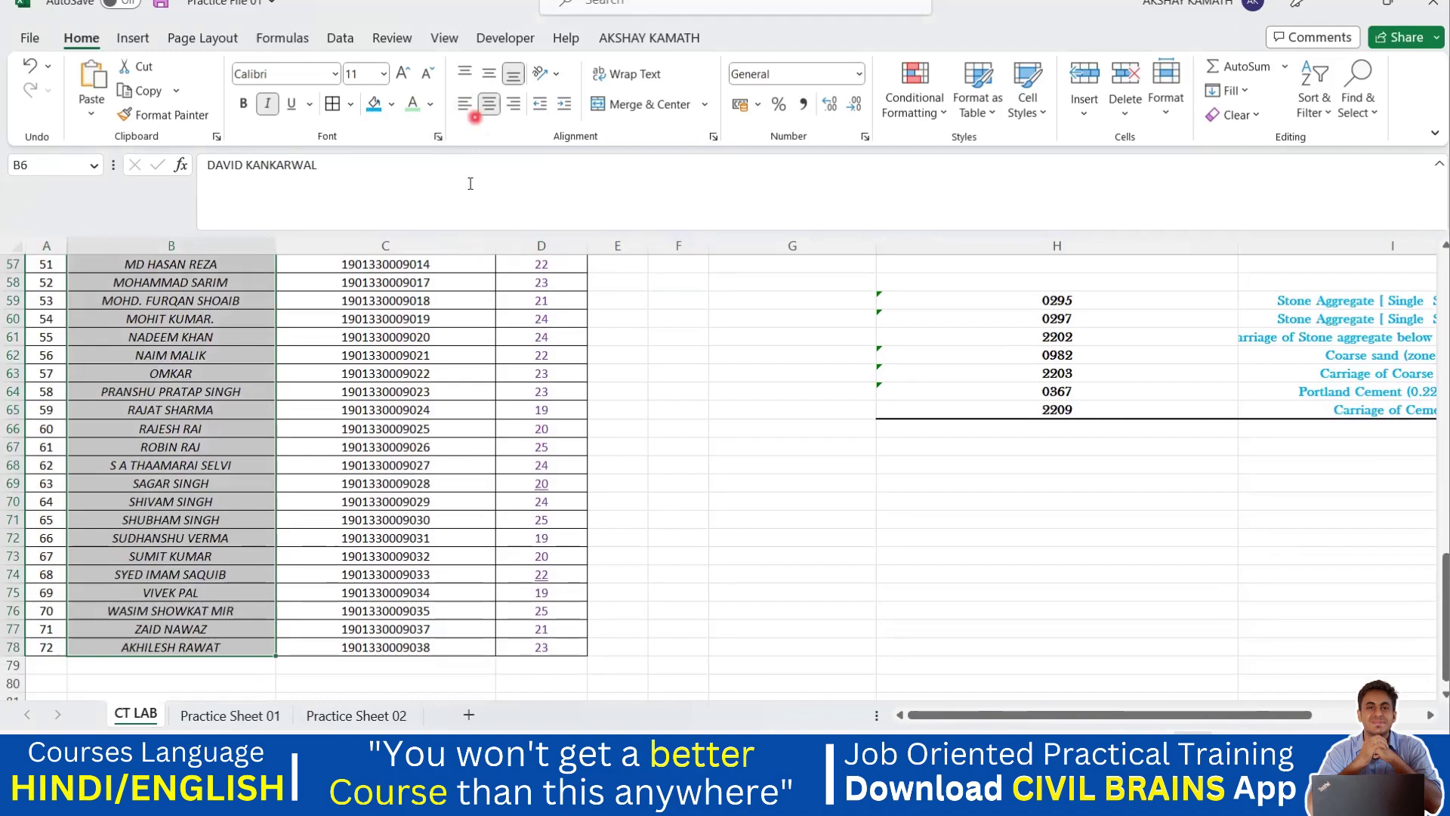
{"action": "left_click", "coordinate": [466, 104]}
{"action": "scroll", "coordinate": [374, 342], "scroll_direction": "up", "scroll_amount": 18}
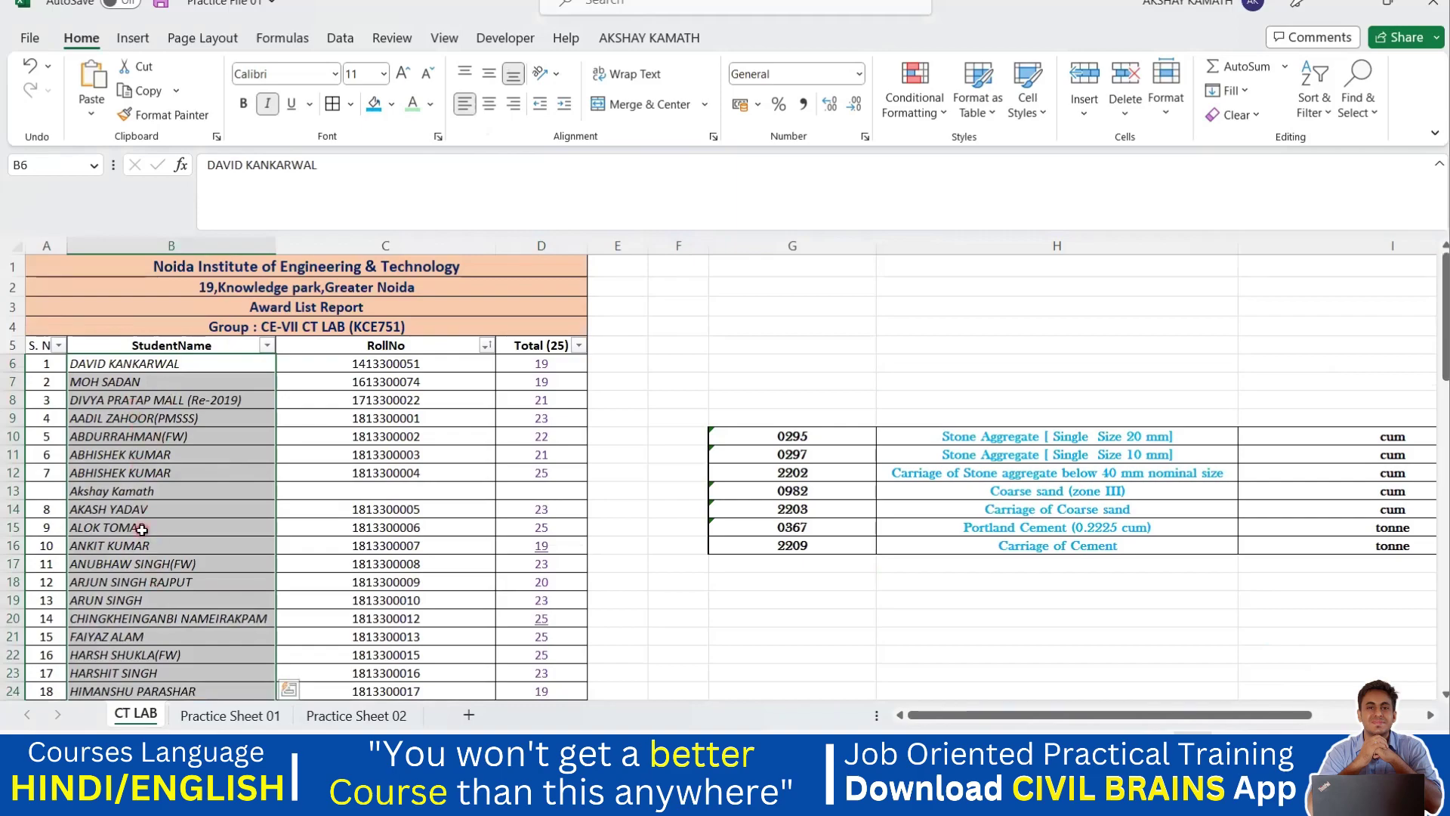
{"action": "left_click", "coordinate": [513, 103]}
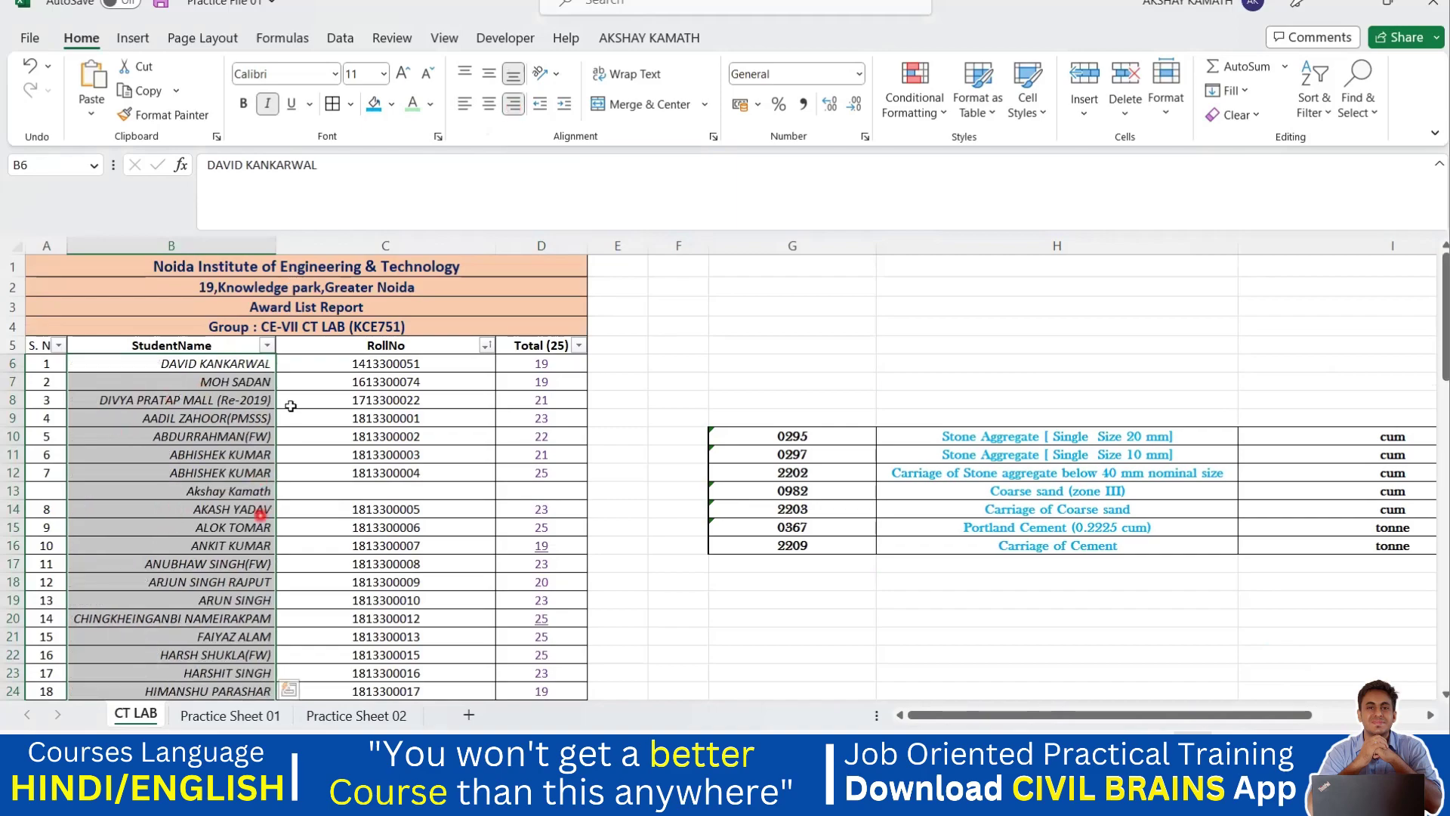
{"action": "left_click", "coordinate": [465, 103]}
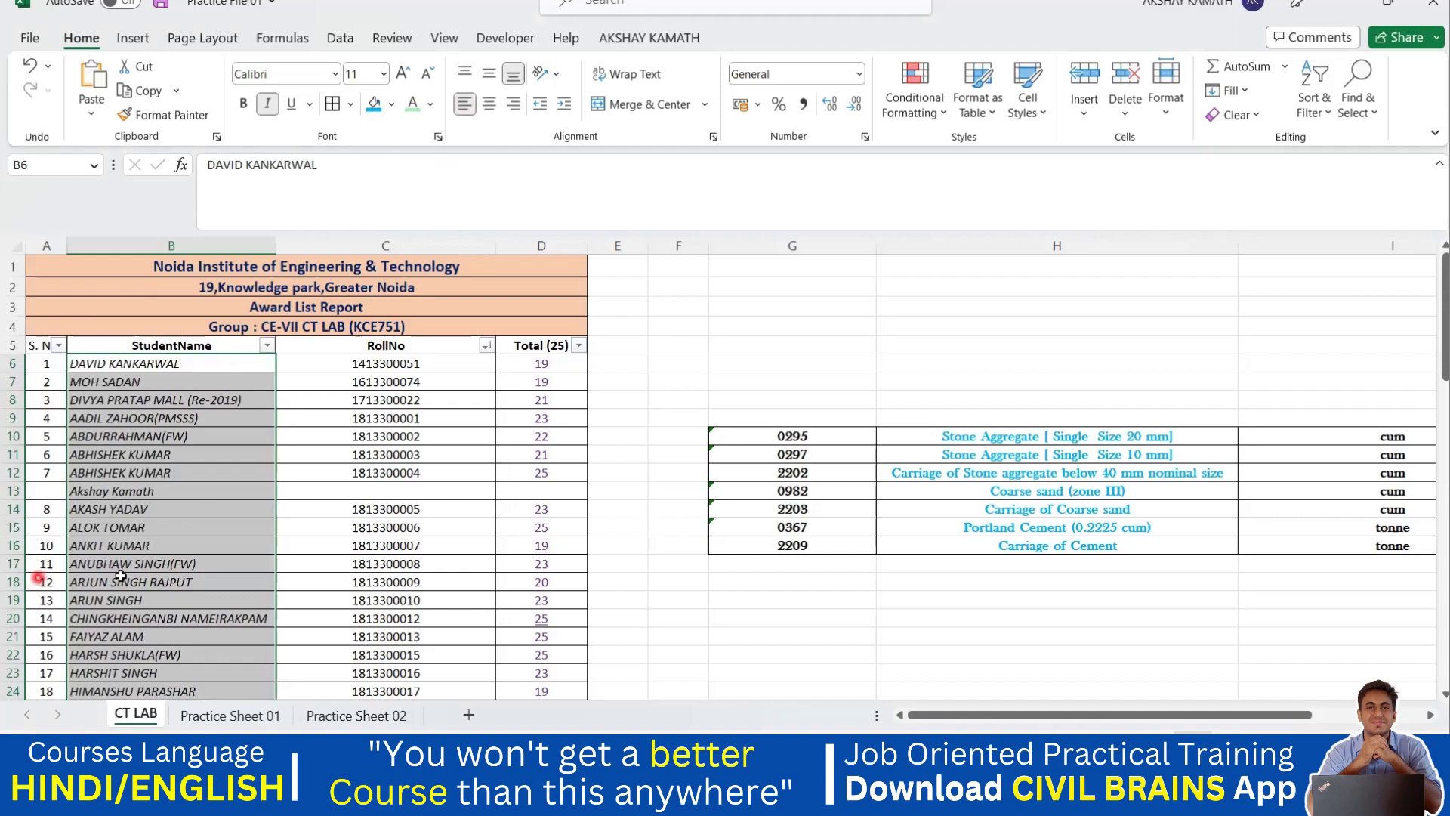
{"action": "left_click", "coordinate": [641, 591]}
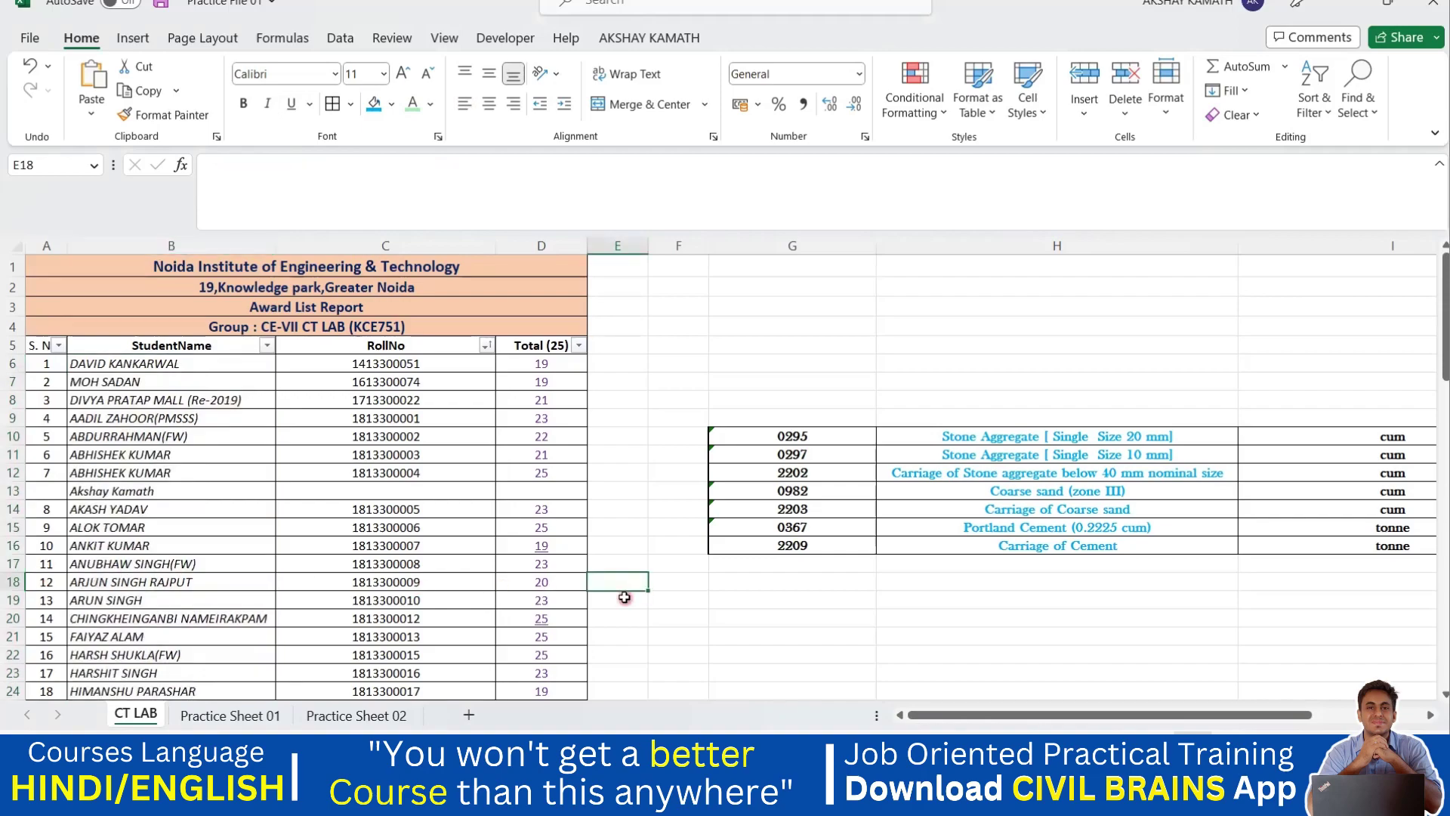
Step: Switch to the Free Estimation Excel Sheet workbook, look over Wall Putty and Wall Dado, and open the Rate Analysis sheet
{"action": "mouse_move", "coordinate": [978, 799]}
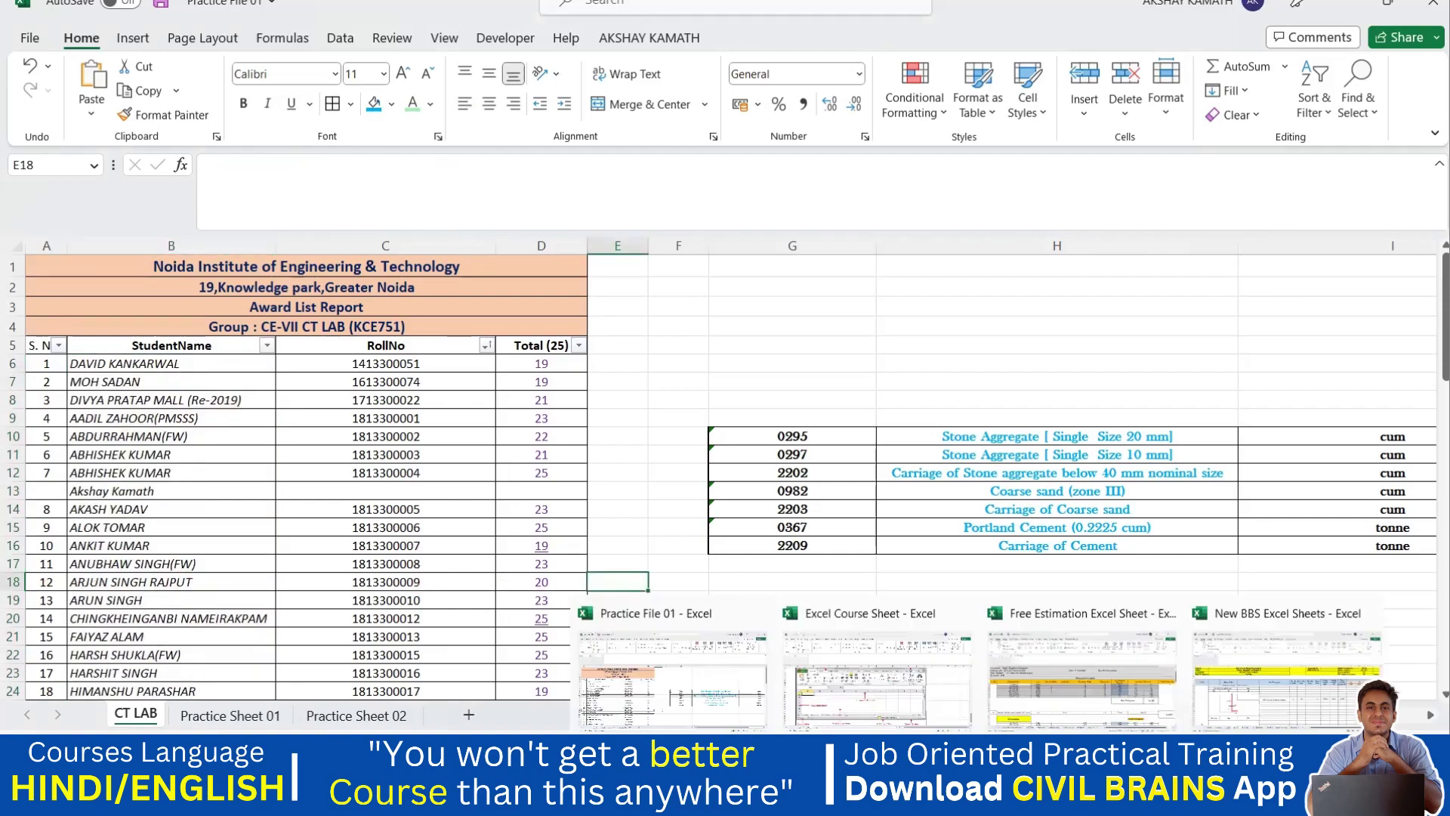
{"action": "left_click", "coordinate": [1042, 702]}
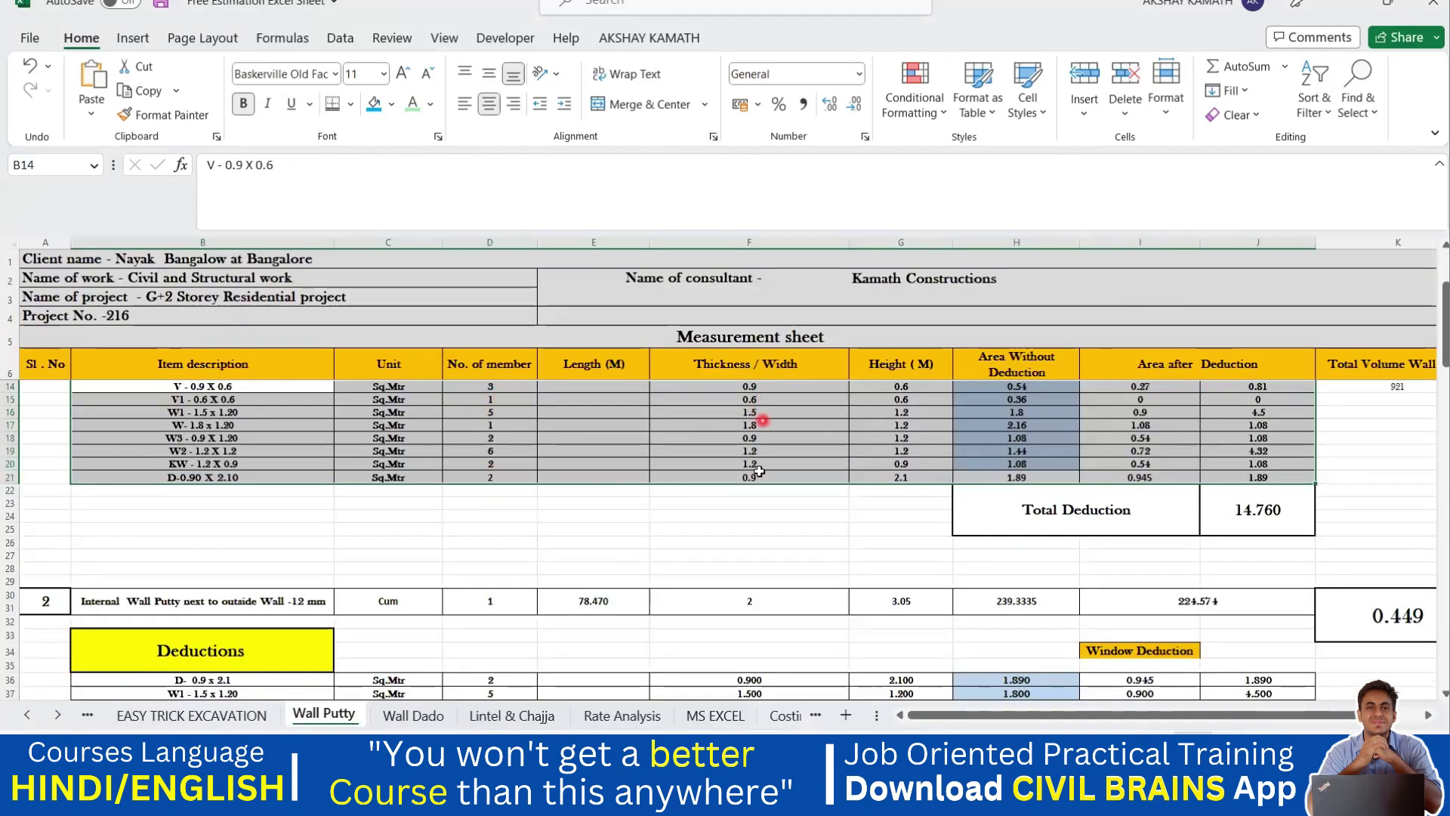
{"action": "scroll", "coordinate": [1111, 477], "scroll_direction": "down", "scroll_amount": 5}
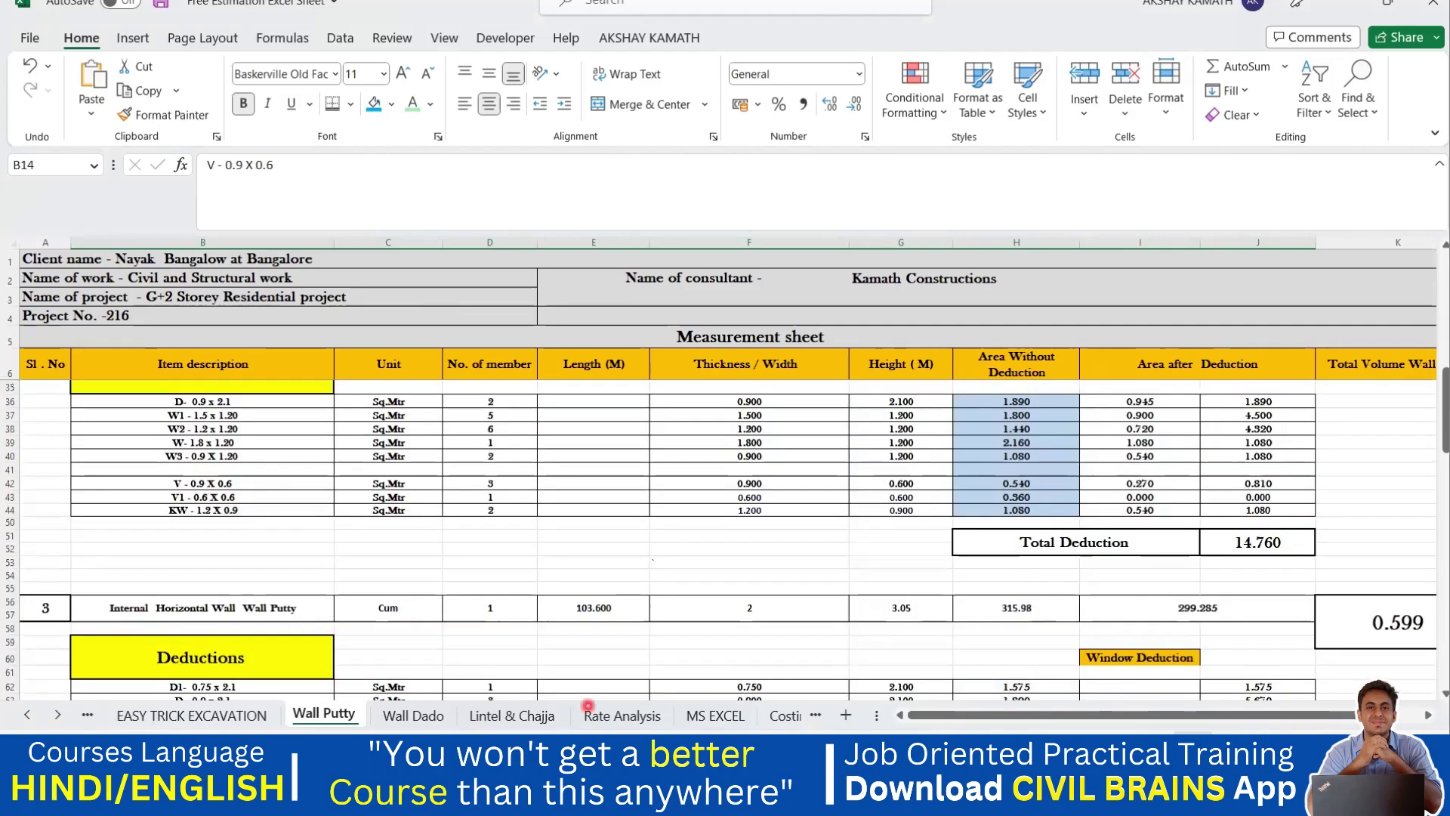
{"action": "left_click", "coordinate": [414, 714]}
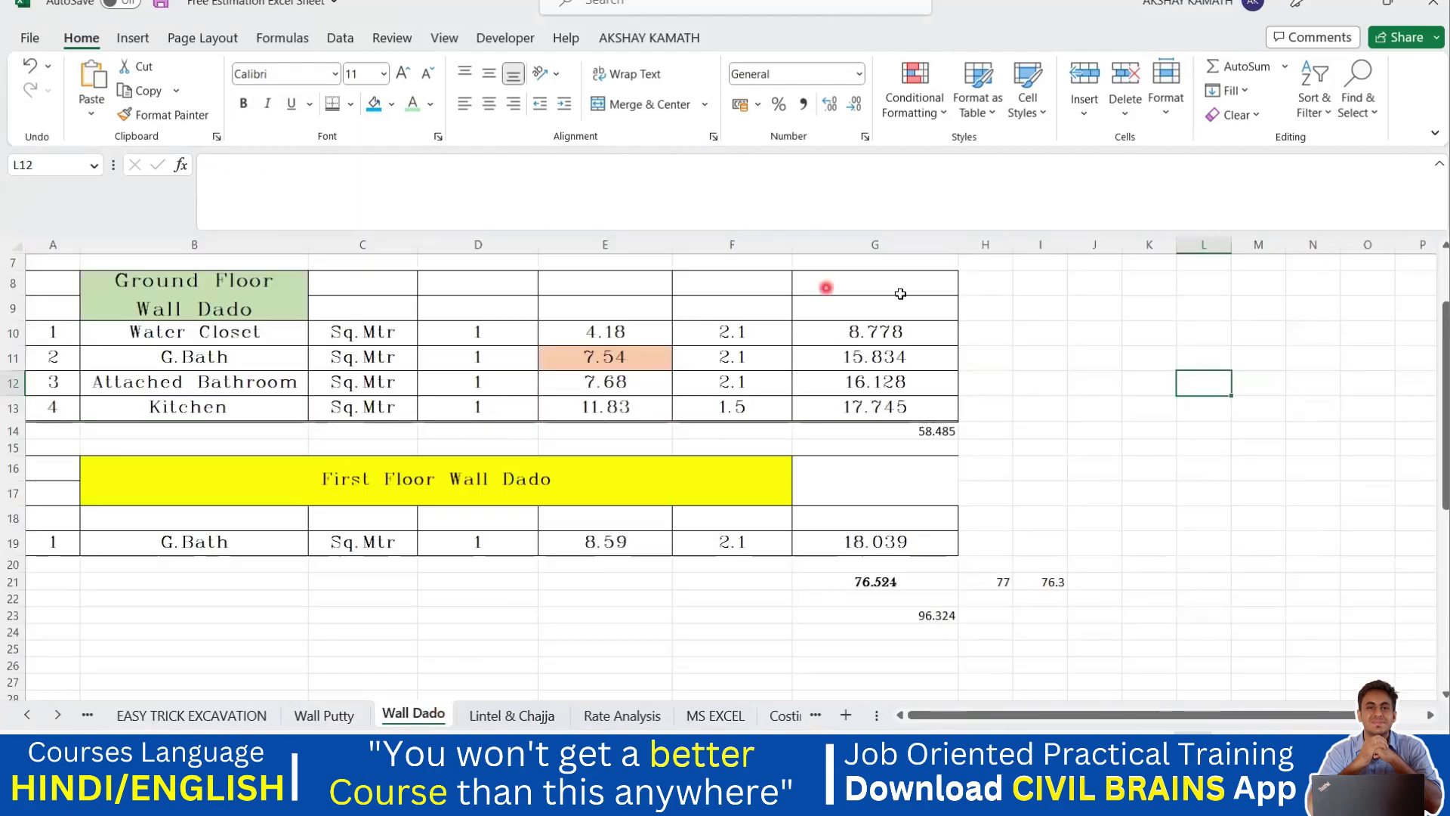
{"action": "left_click", "coordinate": [623, 713]}
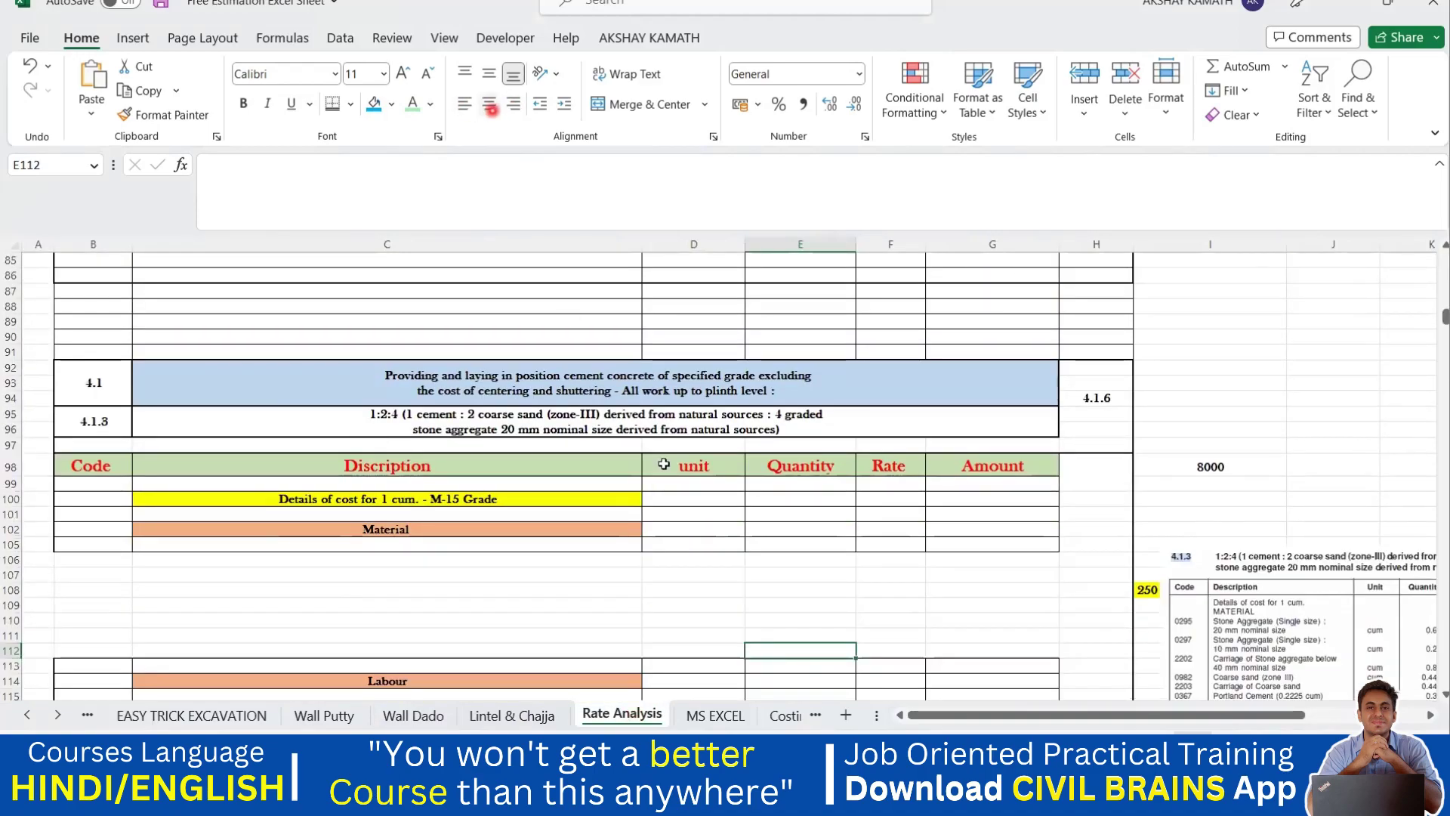
Step: Left-align the Material heading in cell C102 of the M-15 grade cost table and keep that cell selected
{"action": "left_click", "coordinate": [448, 532]}
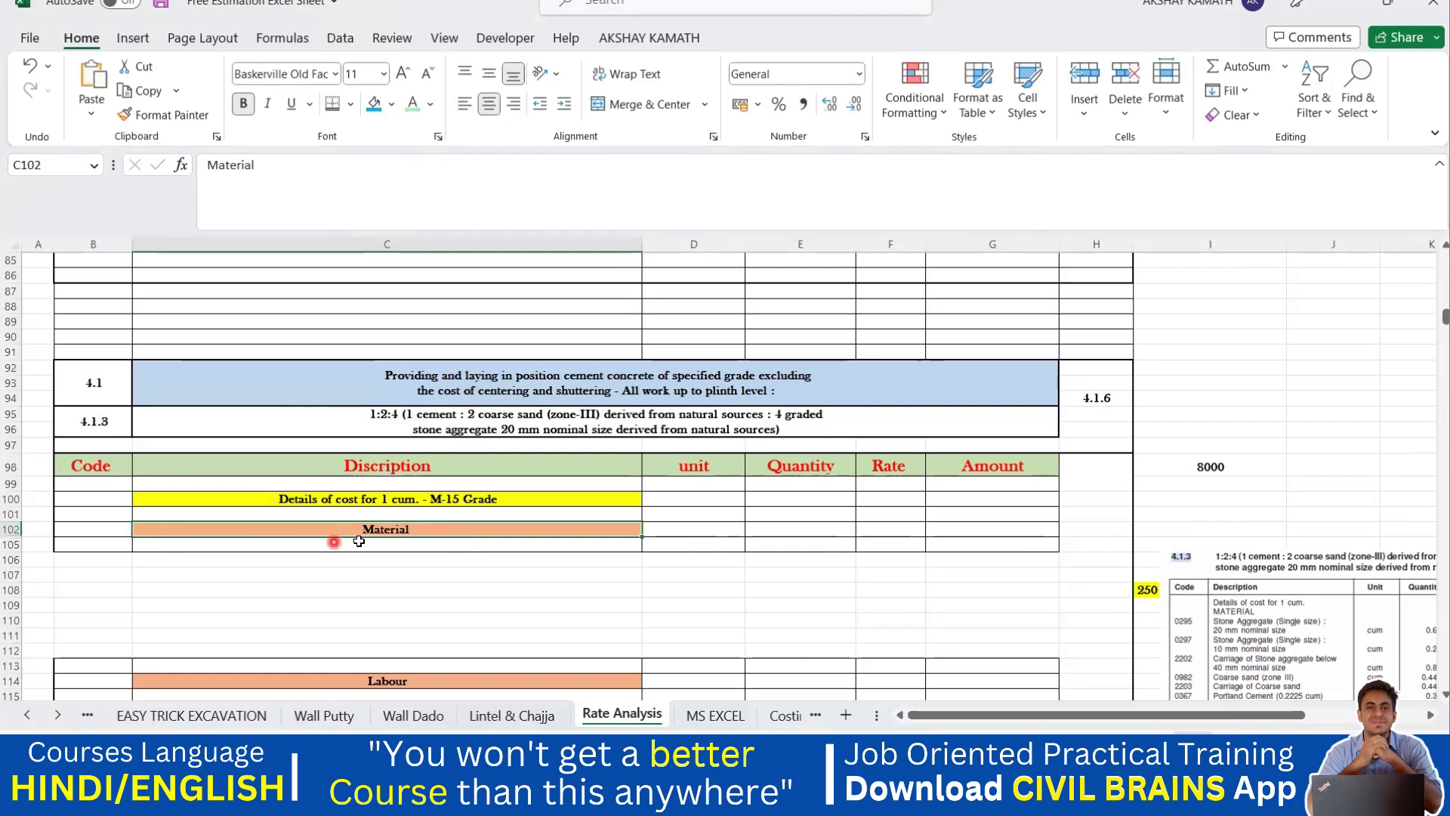
{"action": "left_click", "coordinate": [464, 103]}
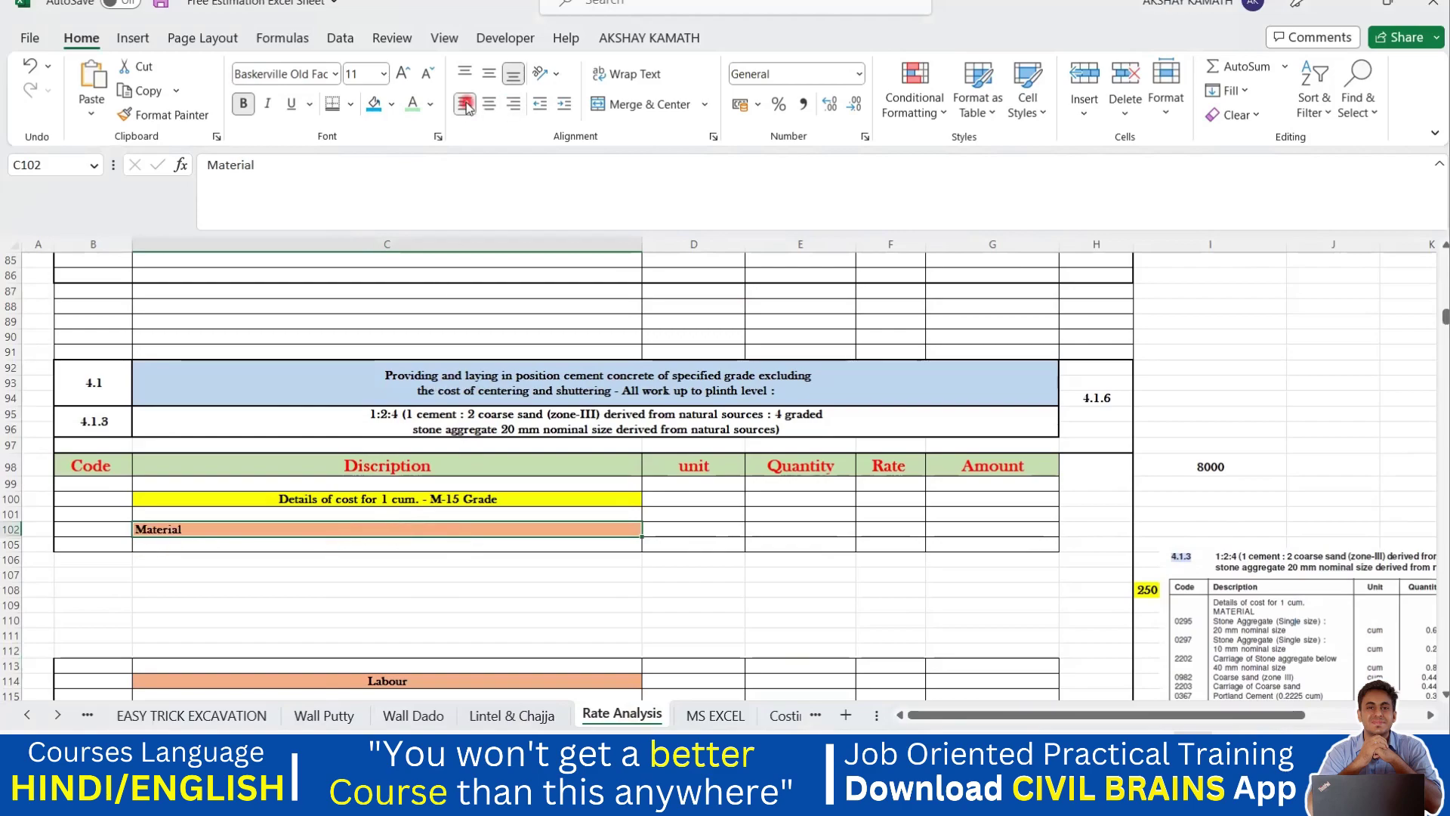
{"action": "left_click", "coordinate": [285, 605]}
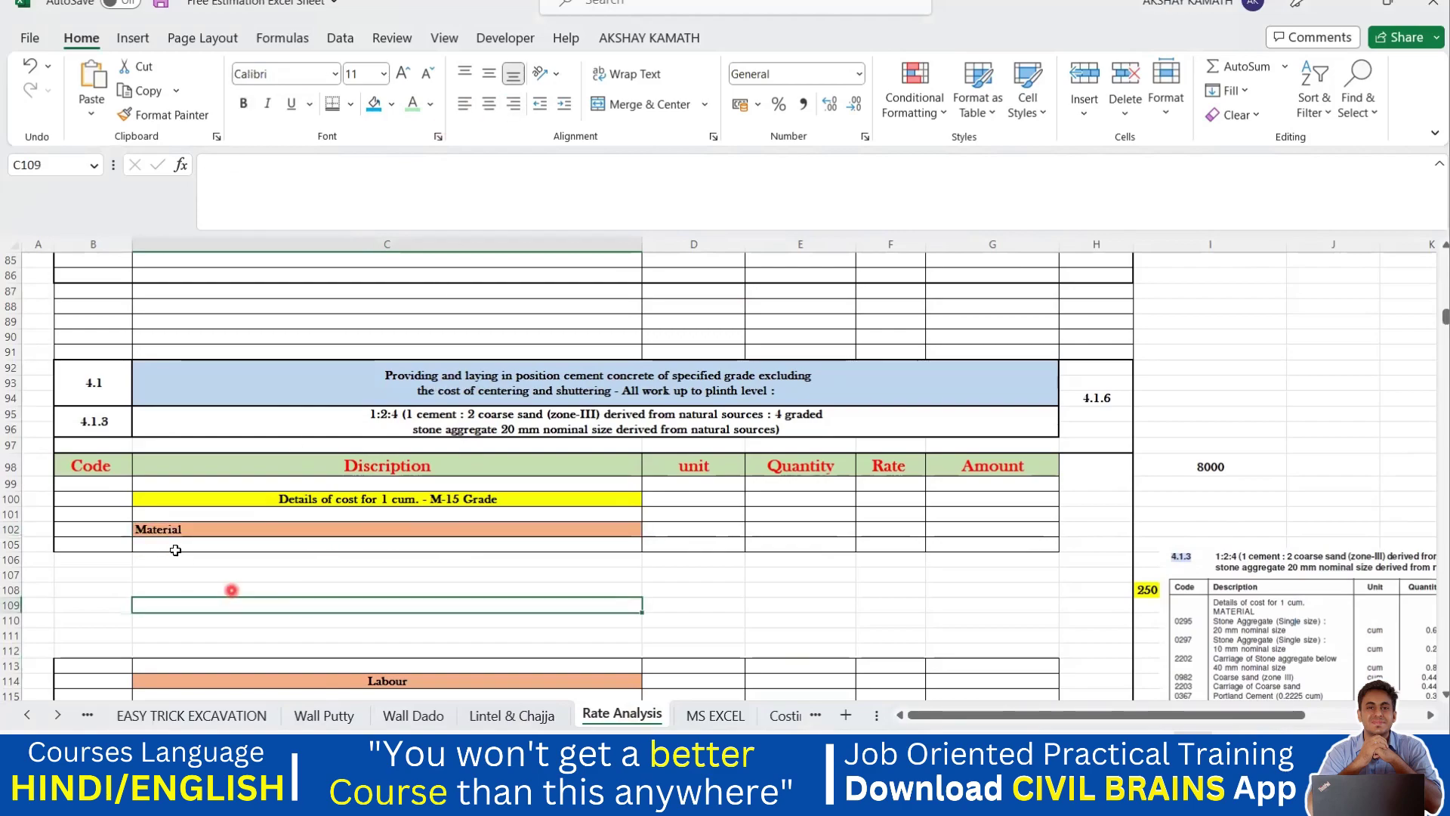
{"action": "left_click", "coordinate": [259, 533]}
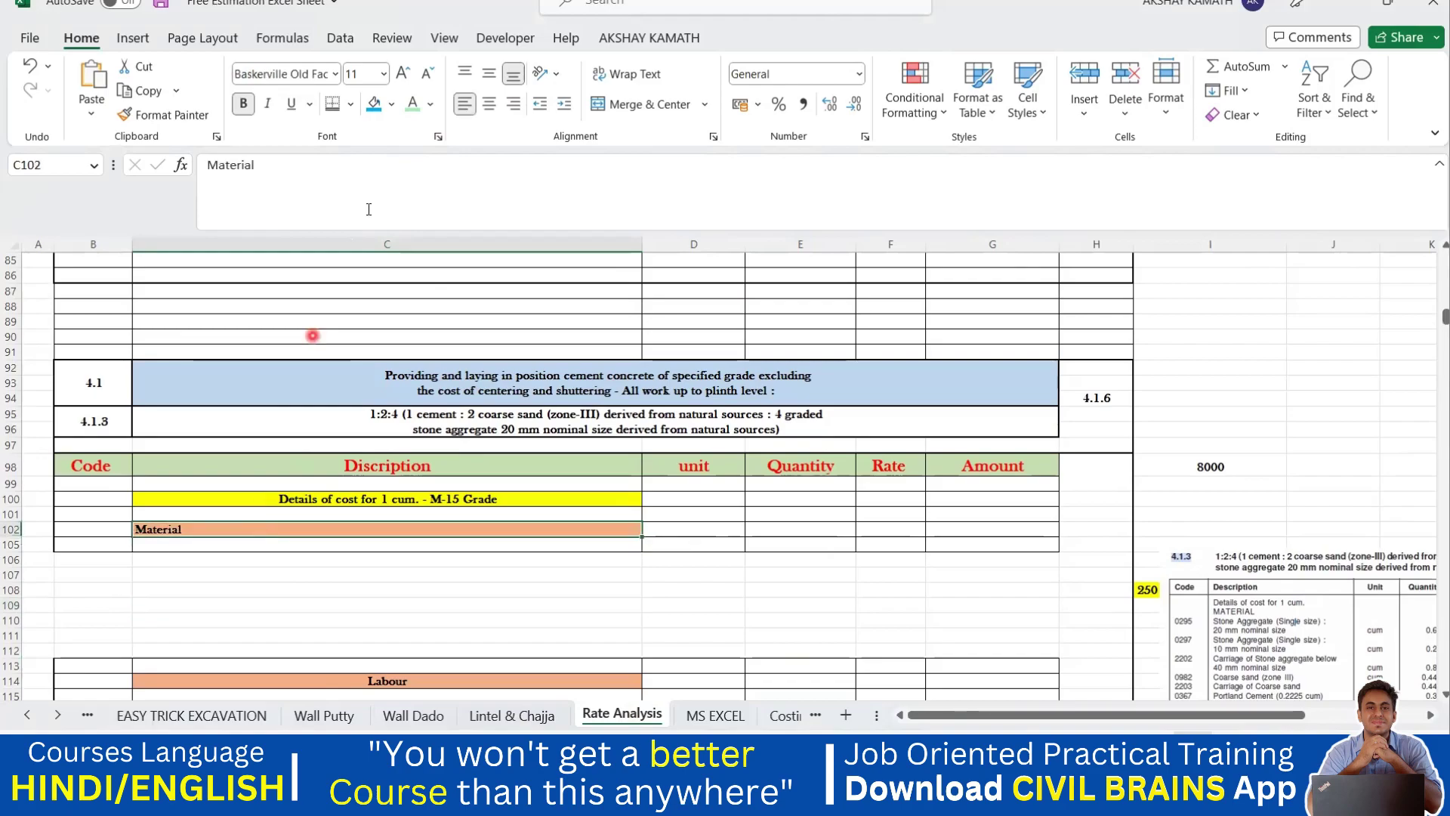
Step: Center the Material heading in C102 and check the alignment of the Labour and Total rows down to Cost For 1 Cum
{"action": "left_click", "coordinate": [488, 103]}
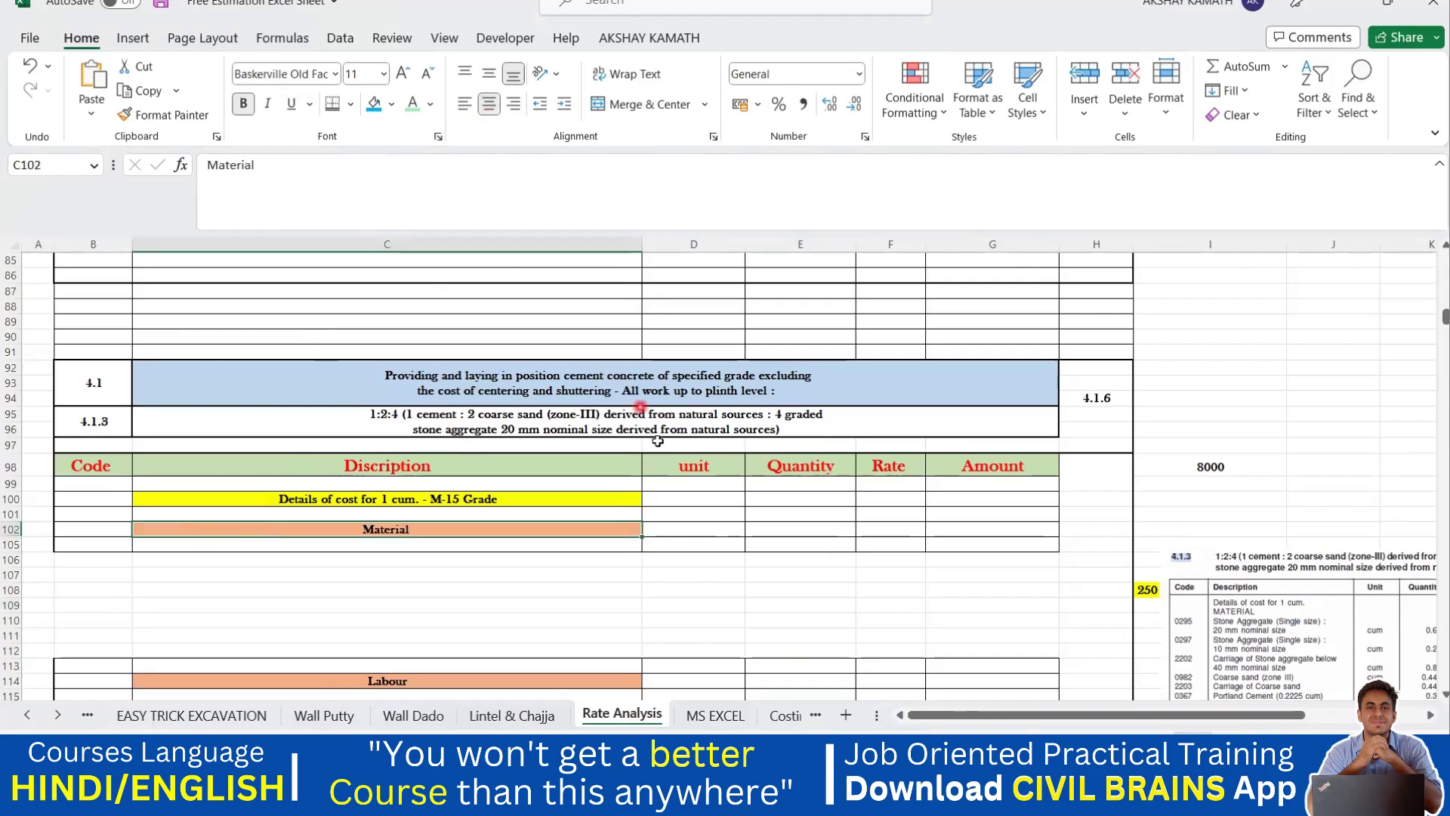
{"action": "scroll", "coordinate": [658, 441], "scroll_direction": "down", "scroll_amount": 6}
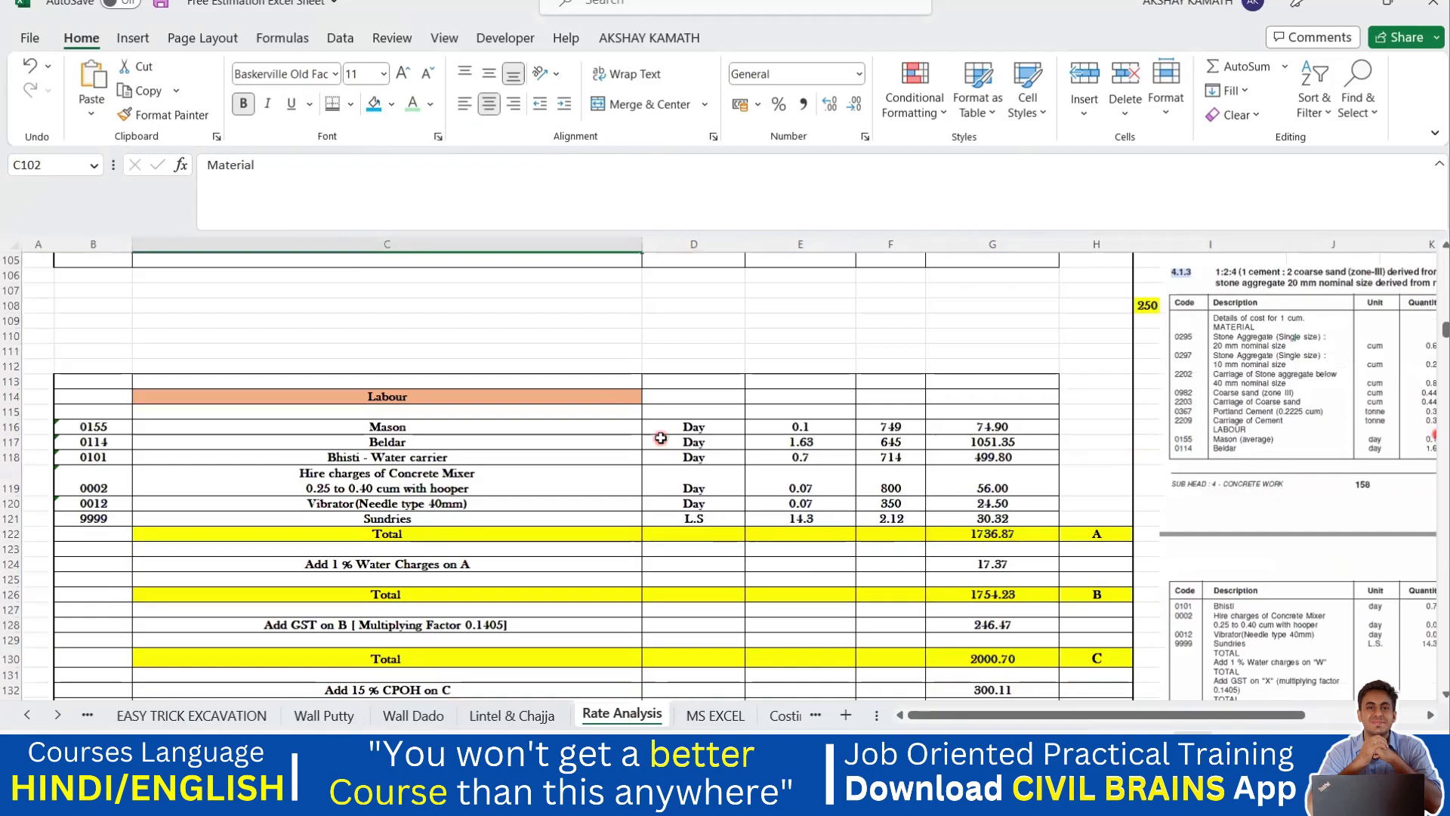
{"action": "scroll", "coordinate": [661, 438], "scroll_direction": "down", "scroll_amount": 2}
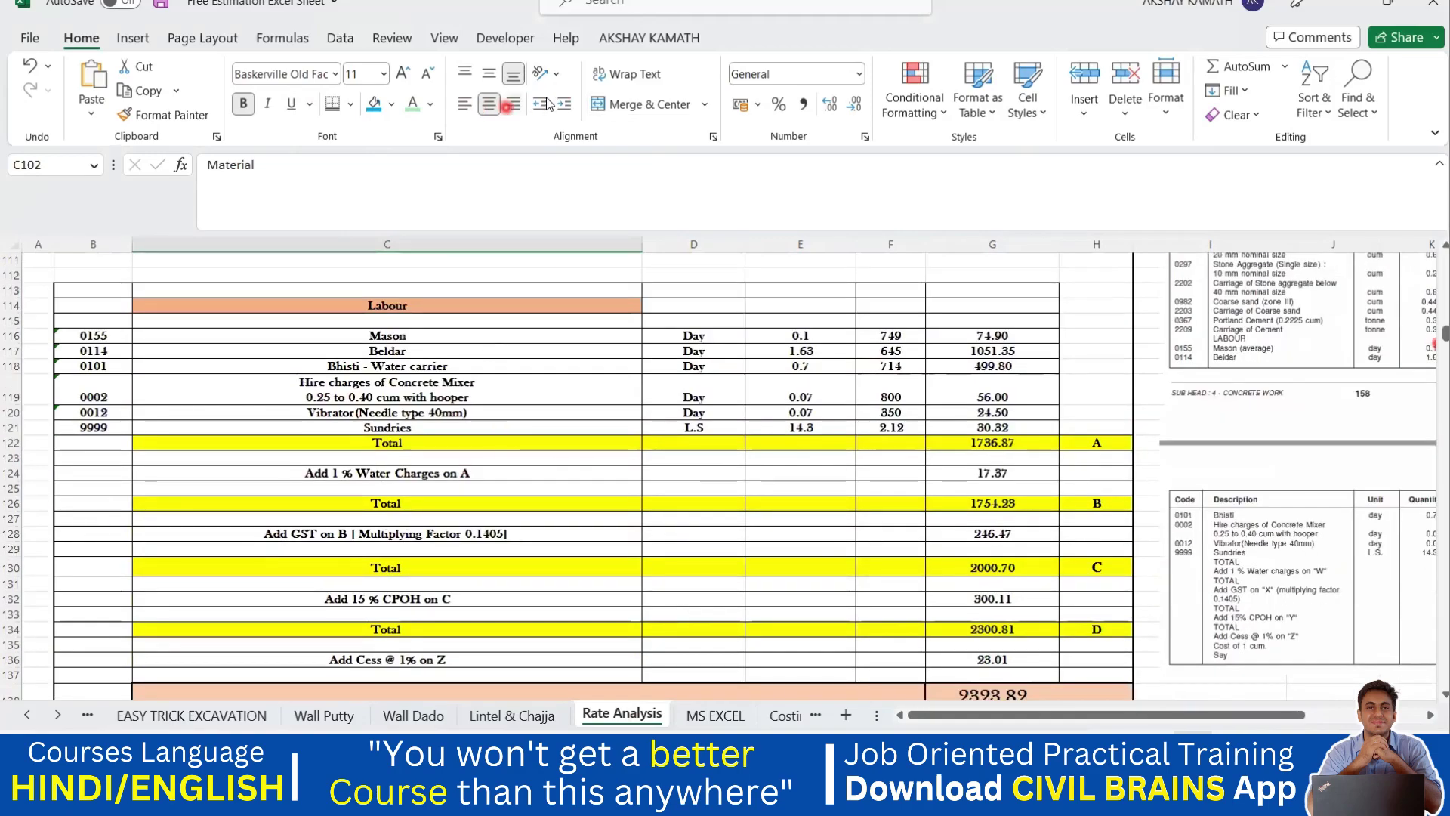
{"action": "scroll", "coordinate": [780, 521], "scroll_direction": "down", "scroll_amount": 3}
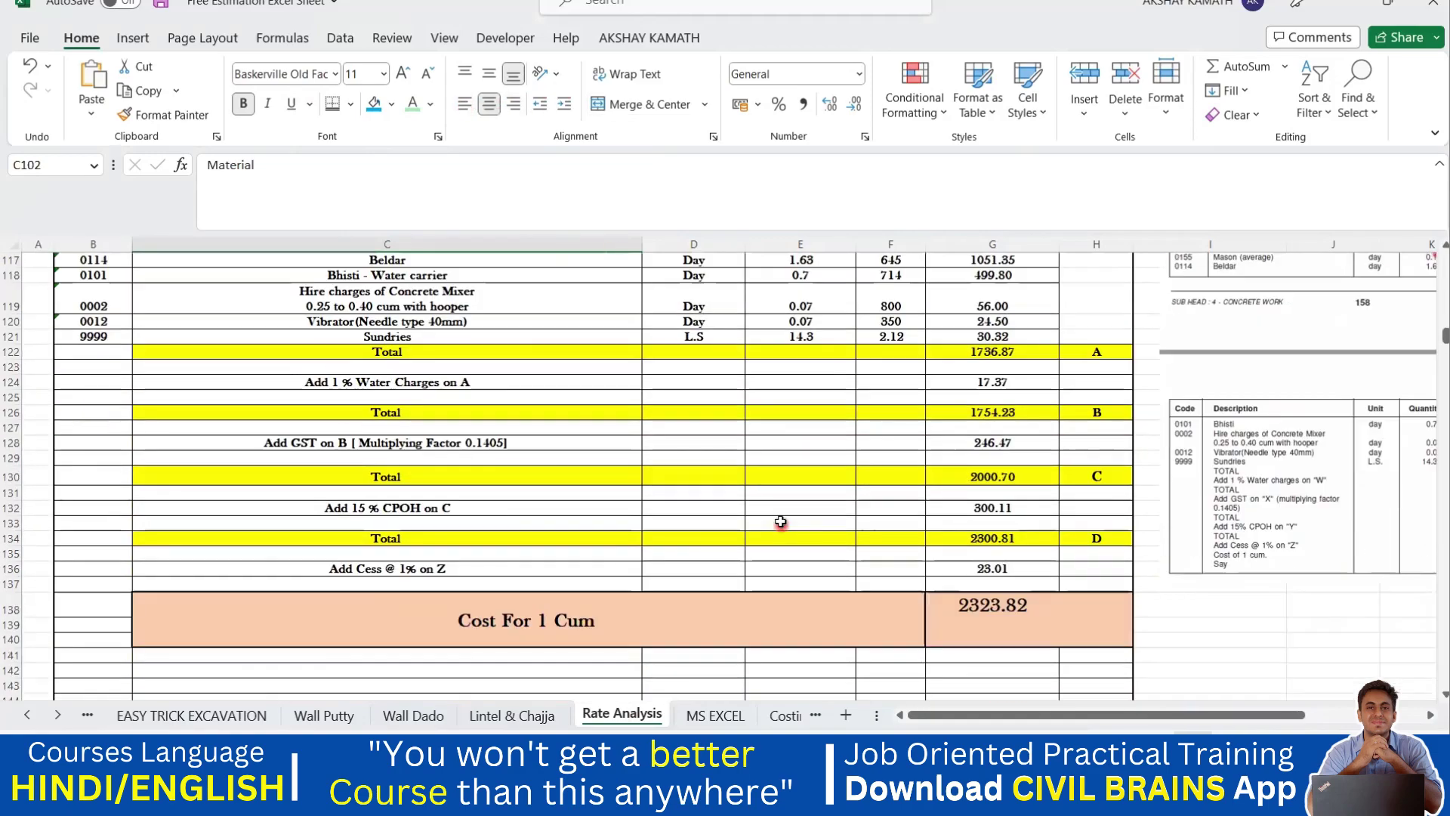
{"action": "scroll", "coordinate": [696, 557], "scroll_direction": "up", "scroll_amount": 4}
{"action": "scroll", "coordinate": [694, 559], "scroll_direction": "up", "scroll_amount": 5}
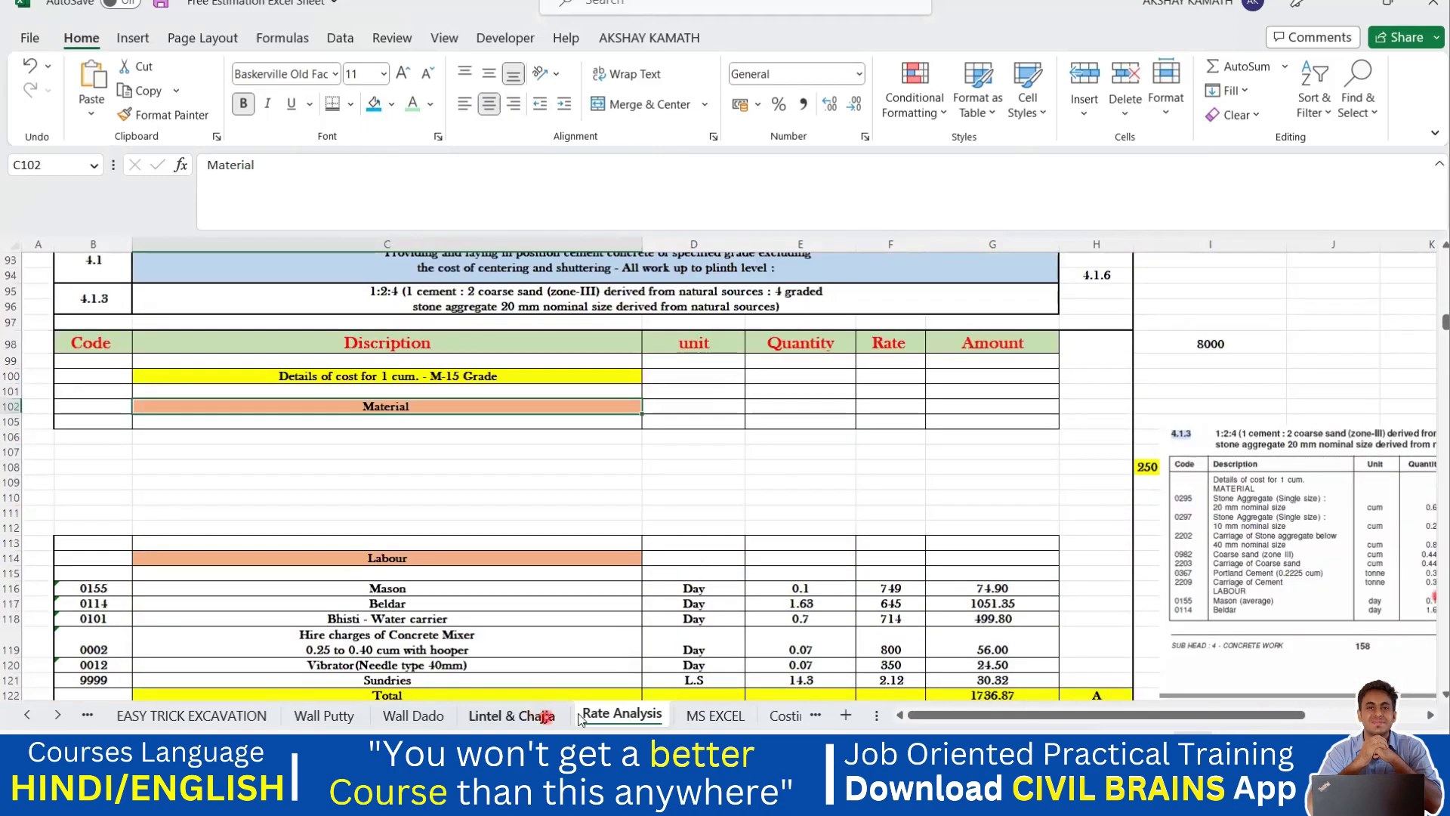
Step: Look at the MS EXCEL sheet, return to Rate Analysis, and open the Lintel & Chajja sheet
{"action": "left_click", "coordinate": [706, 715]}
{"action": "left_click", "coordinate": [618, 715]}
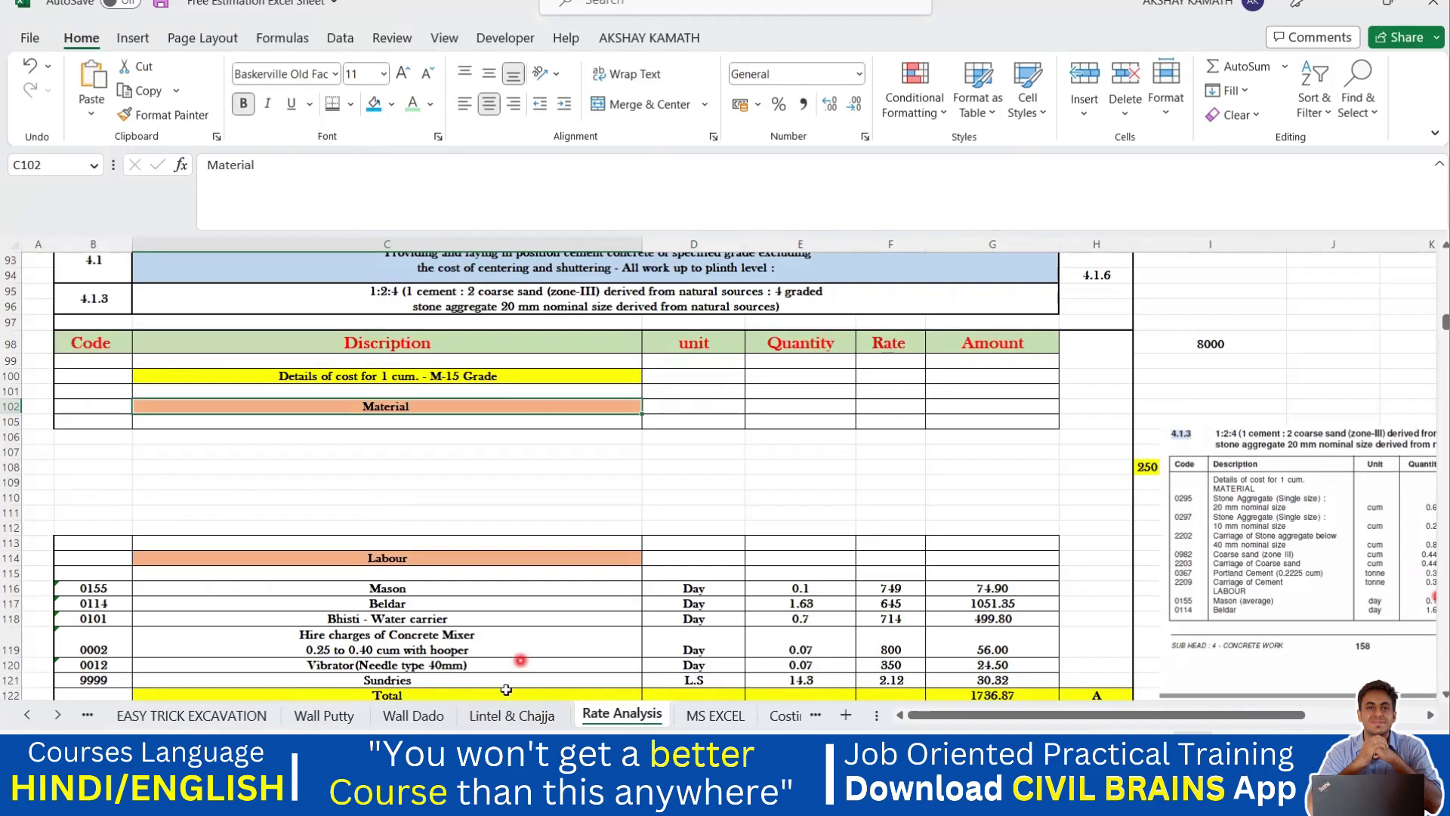
{"action": "left_click", "coordinate": [512, 715]}
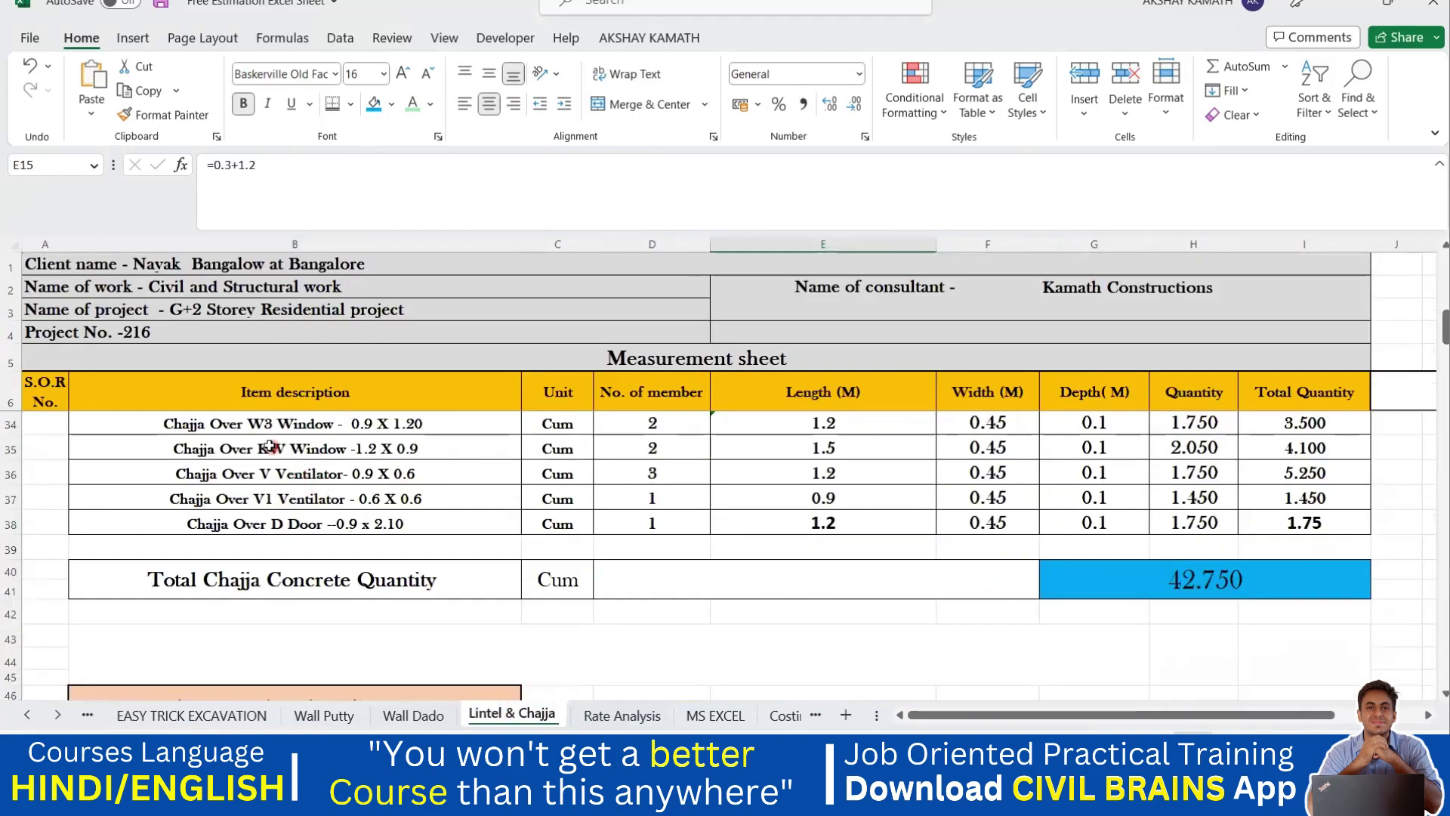
Step: Switch to the Practice File 01 workbook and check the alignment of the Stone Aggregate text in H10 on CT LAB
{"action": "mouse_move", "coordinate": [980, 800]}
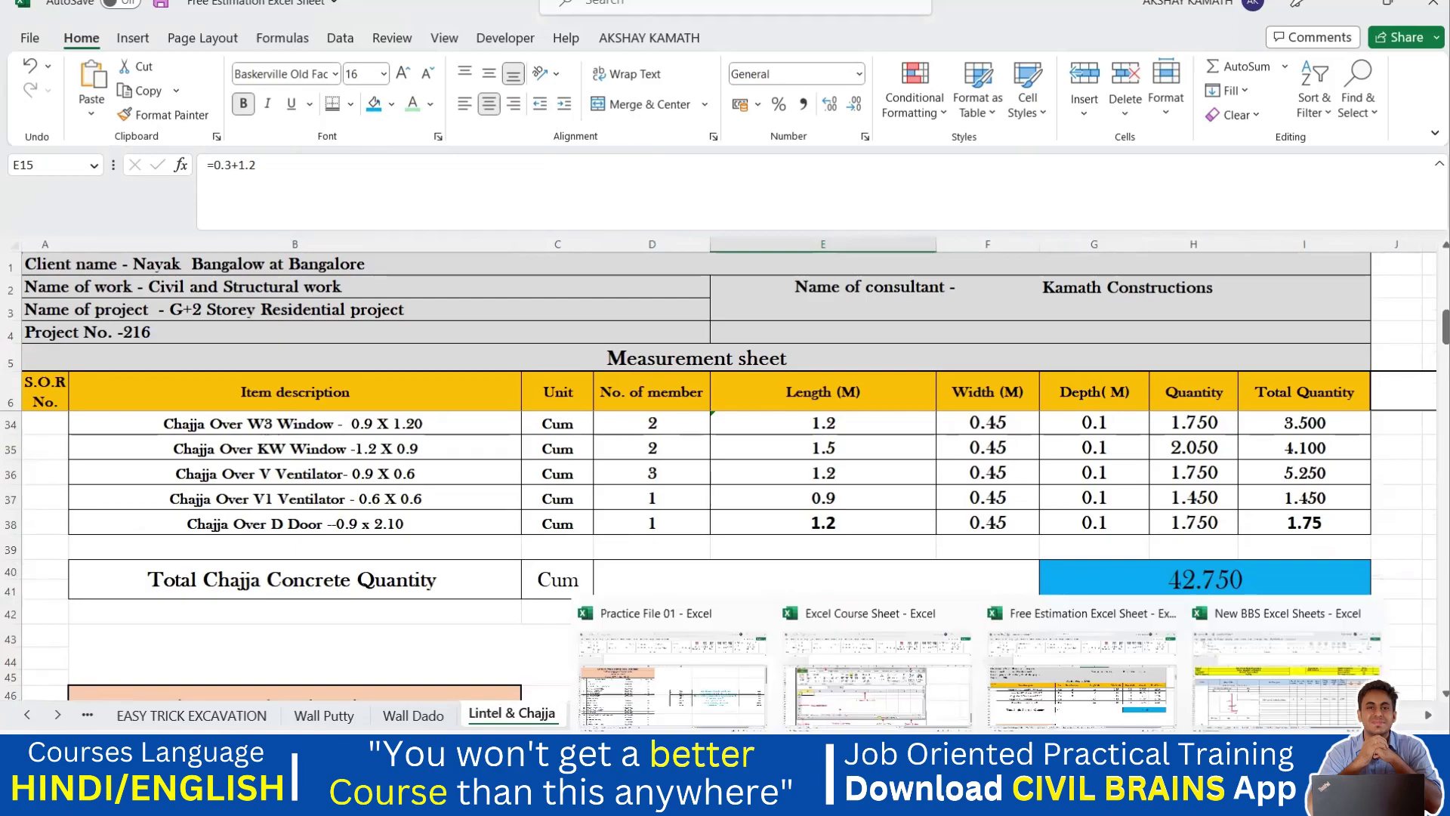
{"action": "left_click", "coordinate": [672, 672]}
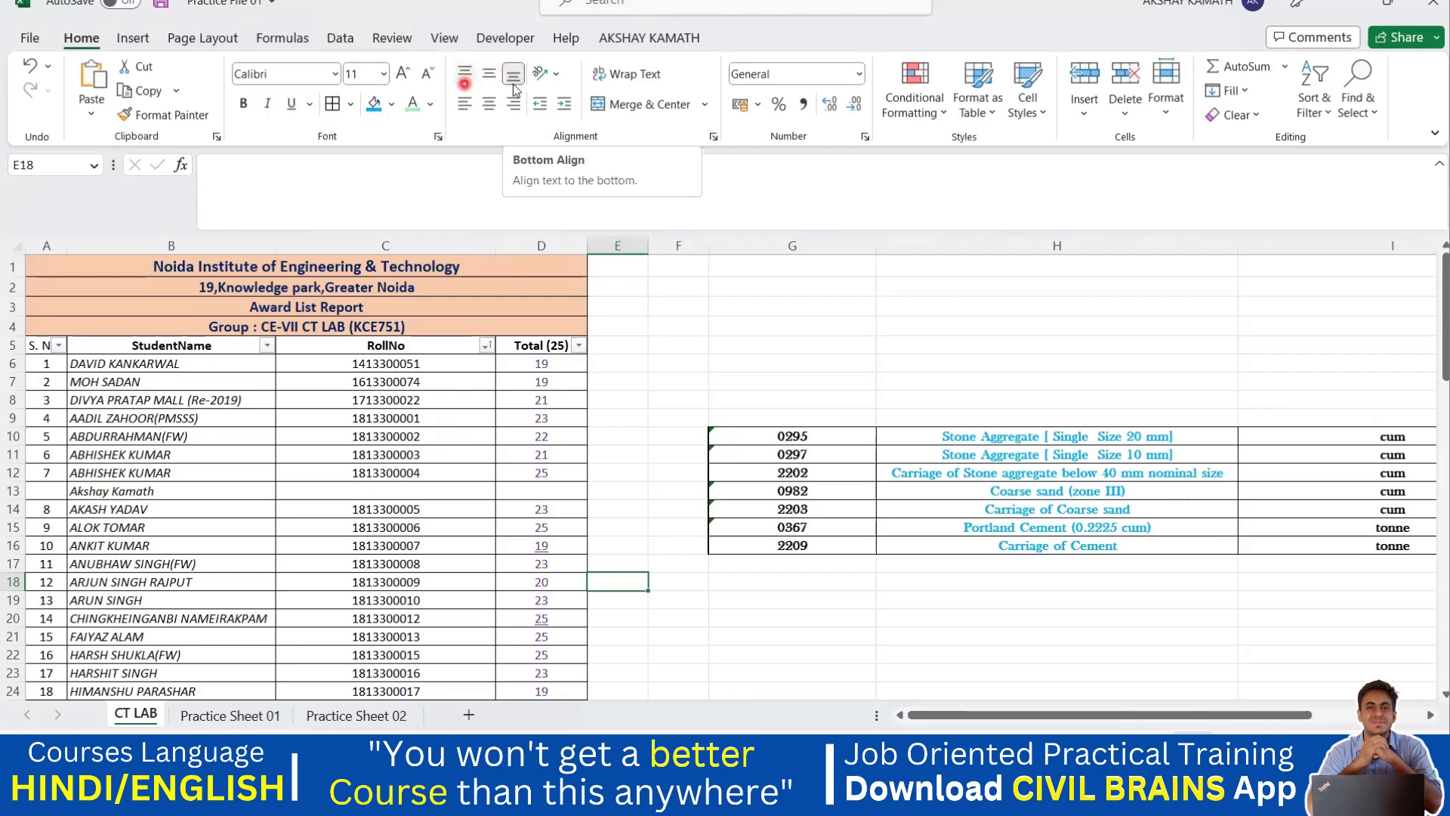
{"action": "left_click", "coordinate": [966, 441]}
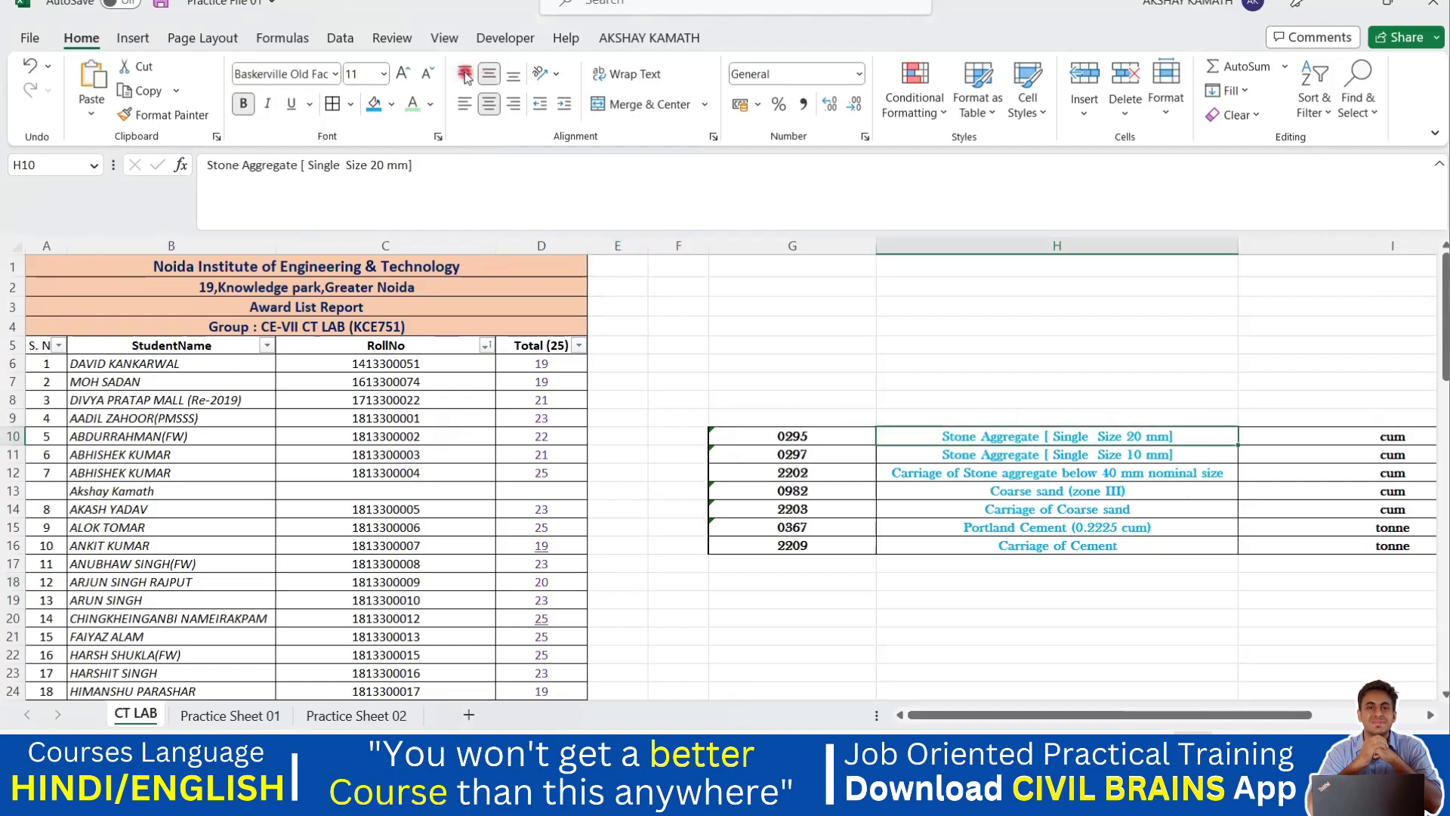
{"action": "left_click", "coordinate": [880, 362]}
{"action": "scroll", "coordinate": [893, 382], "scroll_direction": "down", "scroll_amount": 3}
{"action": "scroll", "coordinate": [884, 453], "scroll_direction": "up", "scroll_amount": 3}
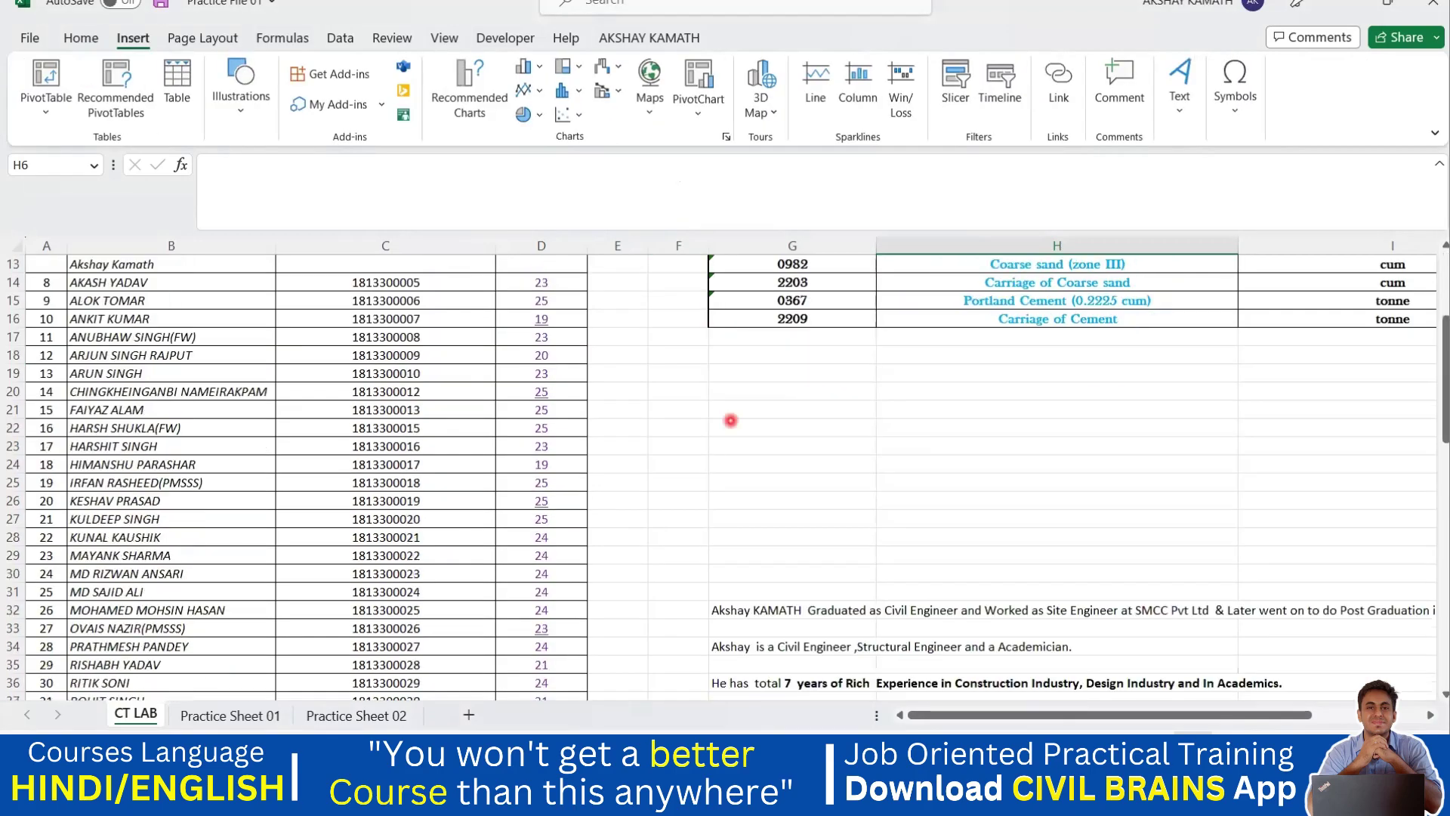
Step: On Practice Sheet 01, enter "I am Loving this Excel Course" in the empty cell F122 below the tables
{"action": "left_click", "coordinate": [259, 717]}
{"action": "scroll", "coordinate": [332, 649], "scroll_direction": "down", "scroll_amount": 6}
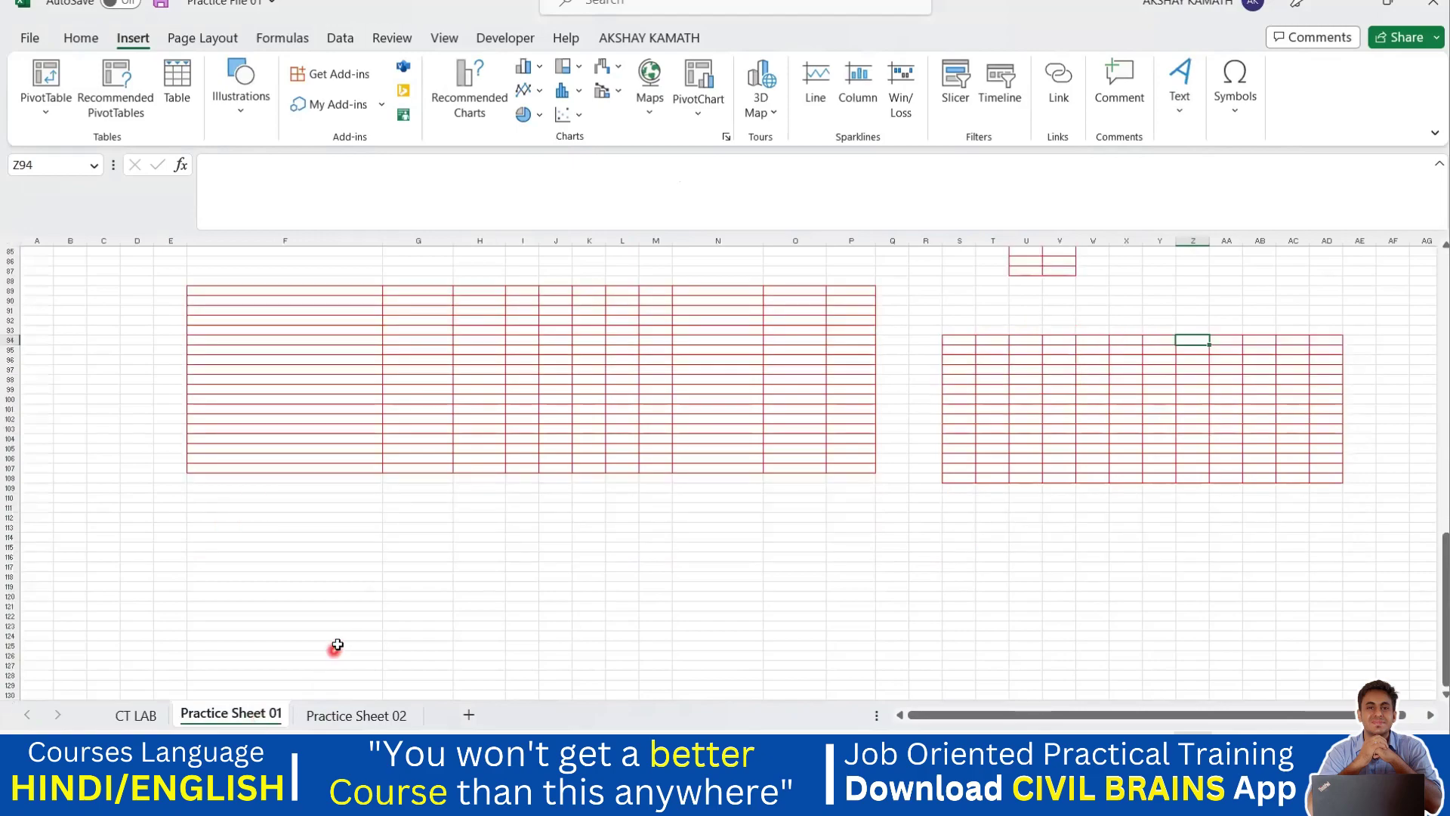
{"action": "left_click", "coordinate": [366, 528]}
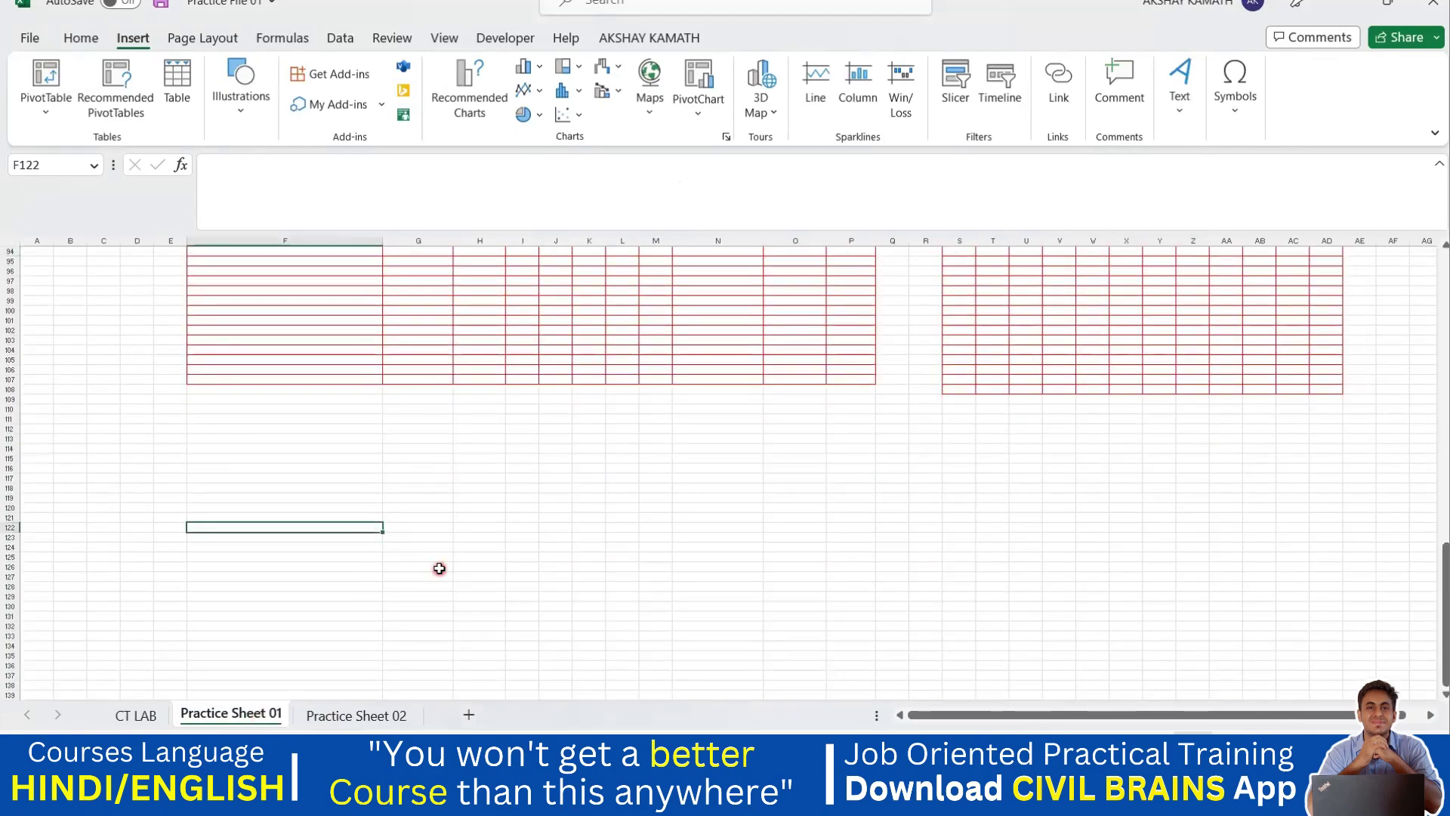
{"action": "type", "text": "I am Loving this Excel Course"}
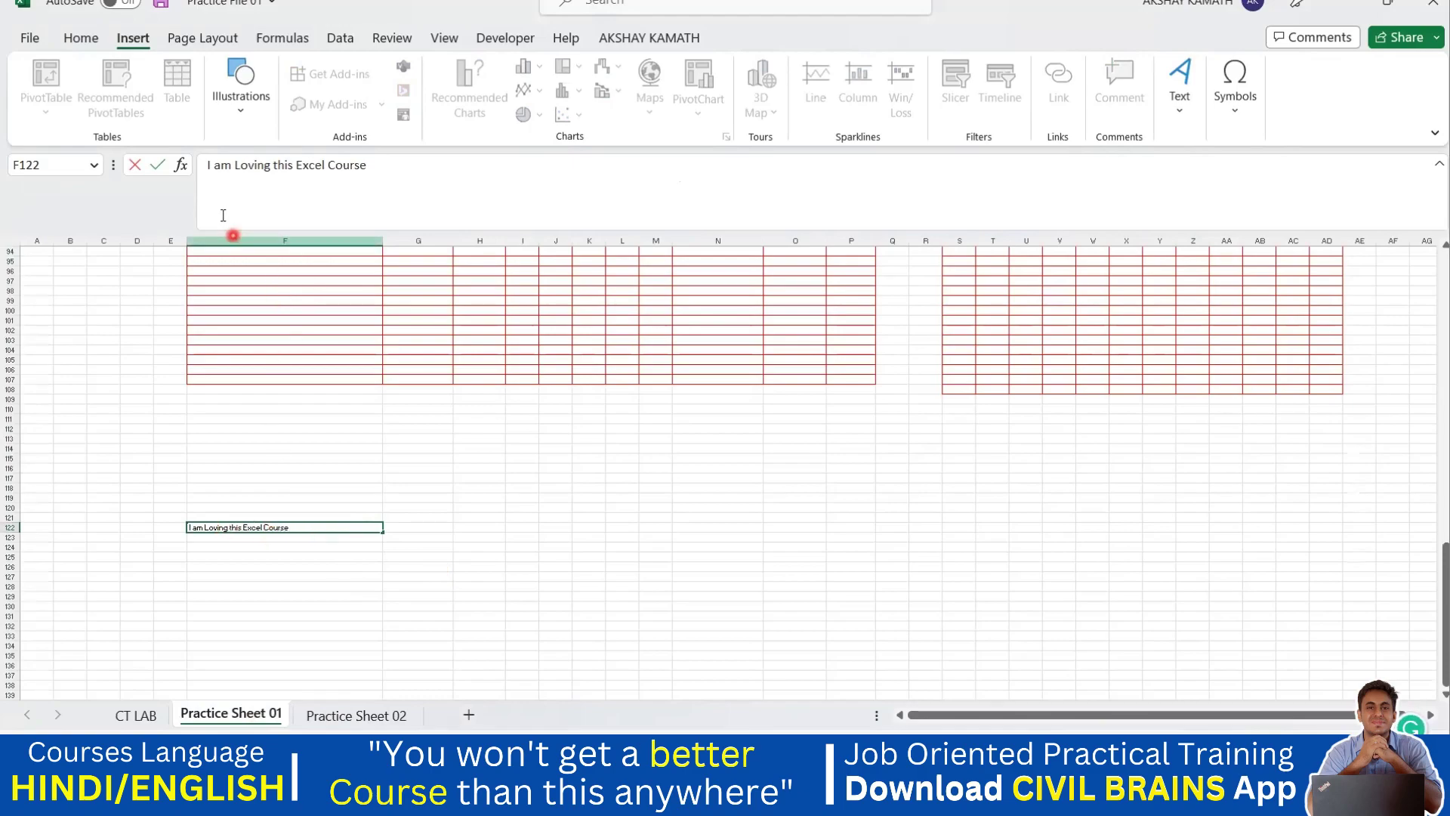
{"action": "left_click", "coordinate": [481, 673]}
{"action": "left_click", "coordinate": [233, 527]}
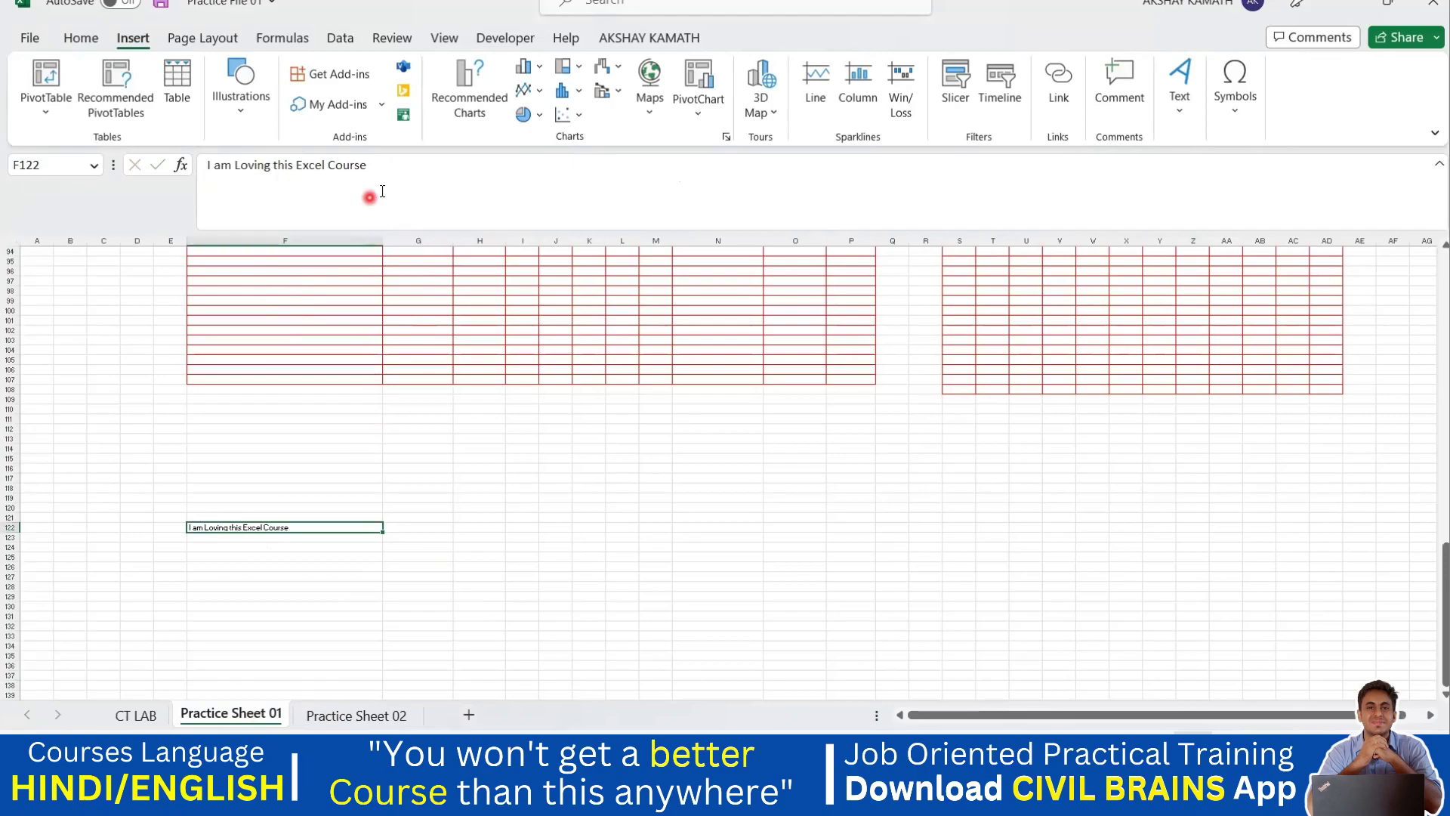
Step: Extend the sentence in F122 with ", and all I am able to follow this in Better way"
{"action": "left_click", "coordinate": [404, 175]}
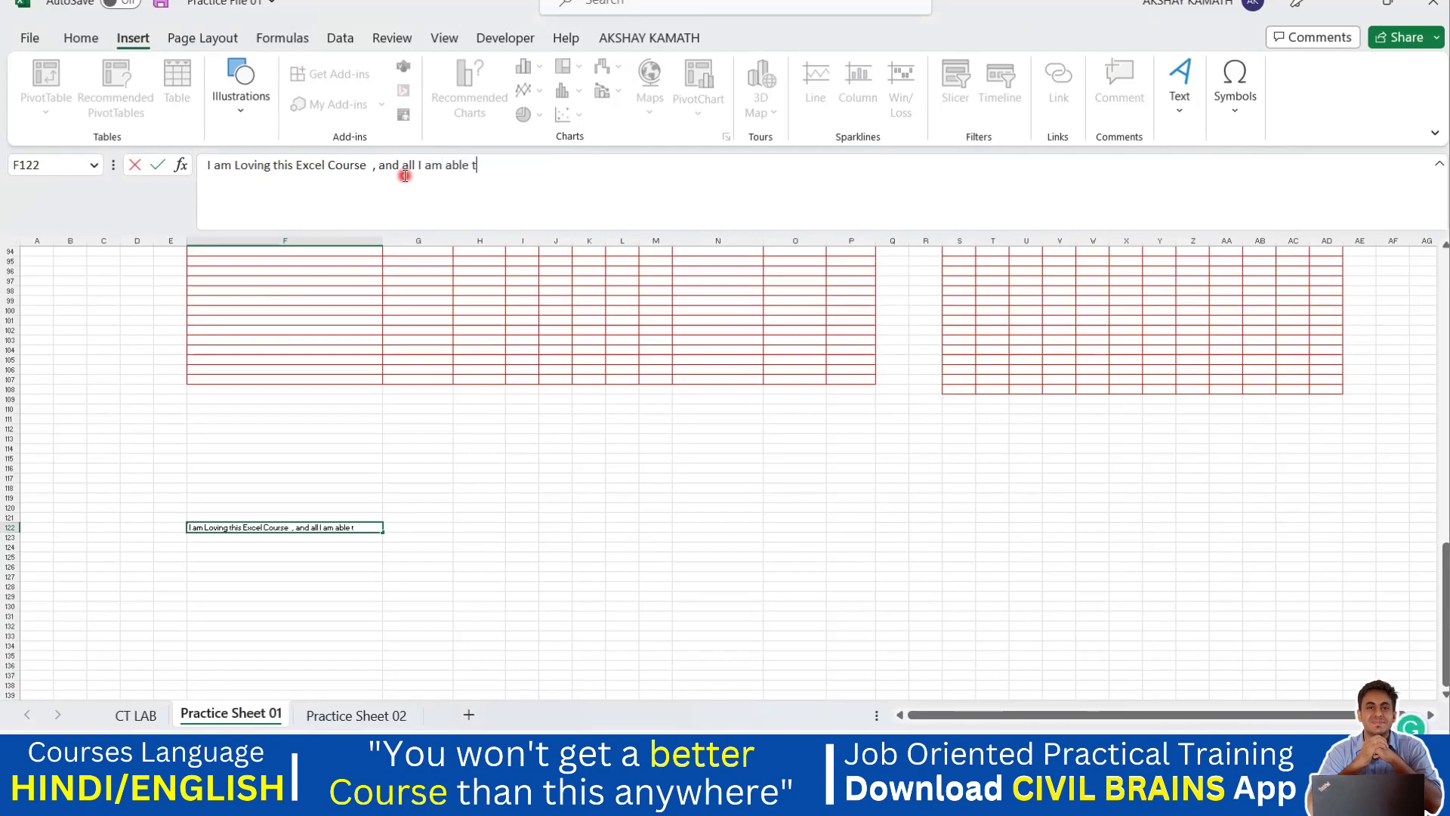
{"action": "type", "text": "this in Better way"}
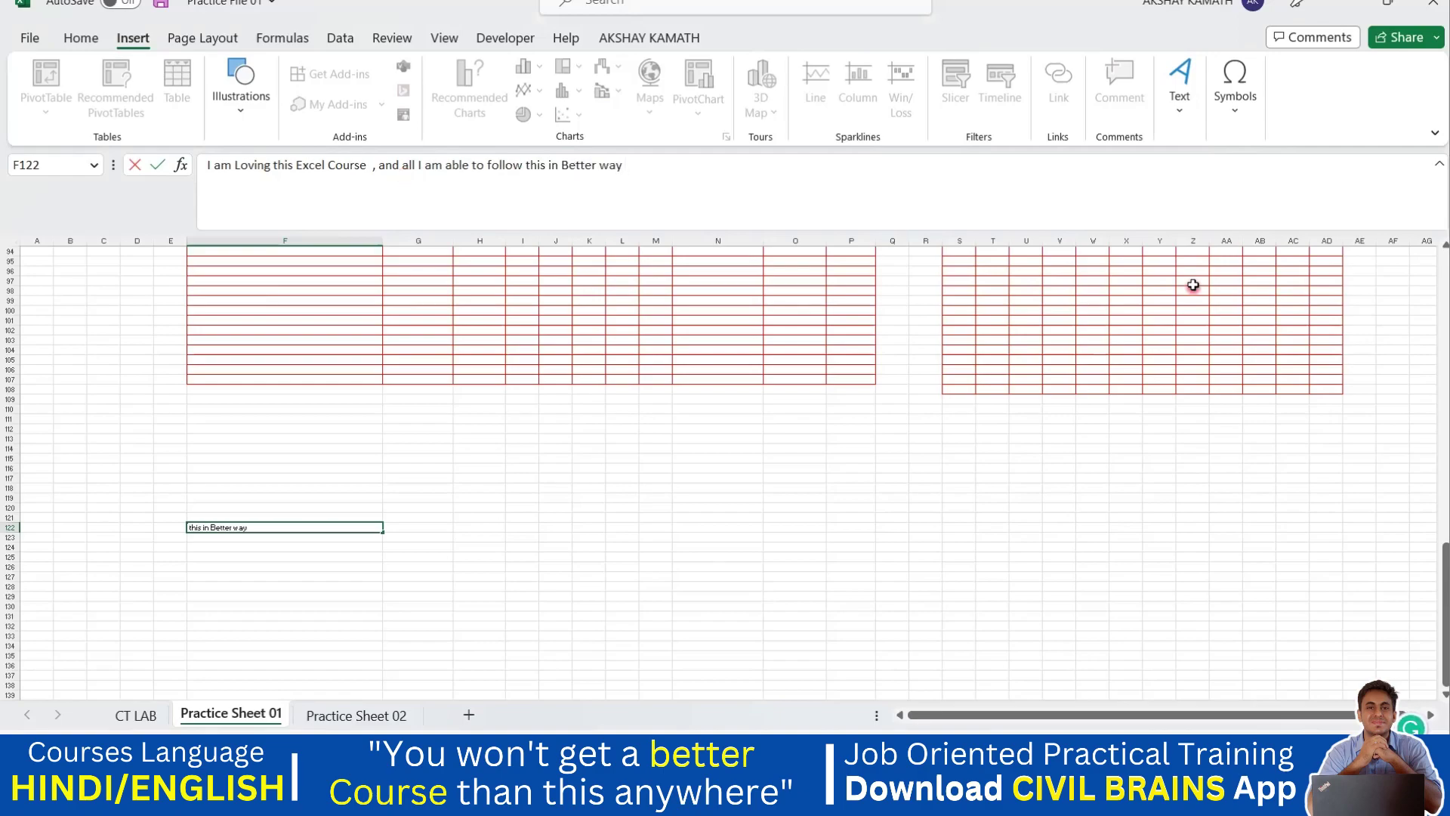
{"action": "left_click", "coordinate": [897, 499]}
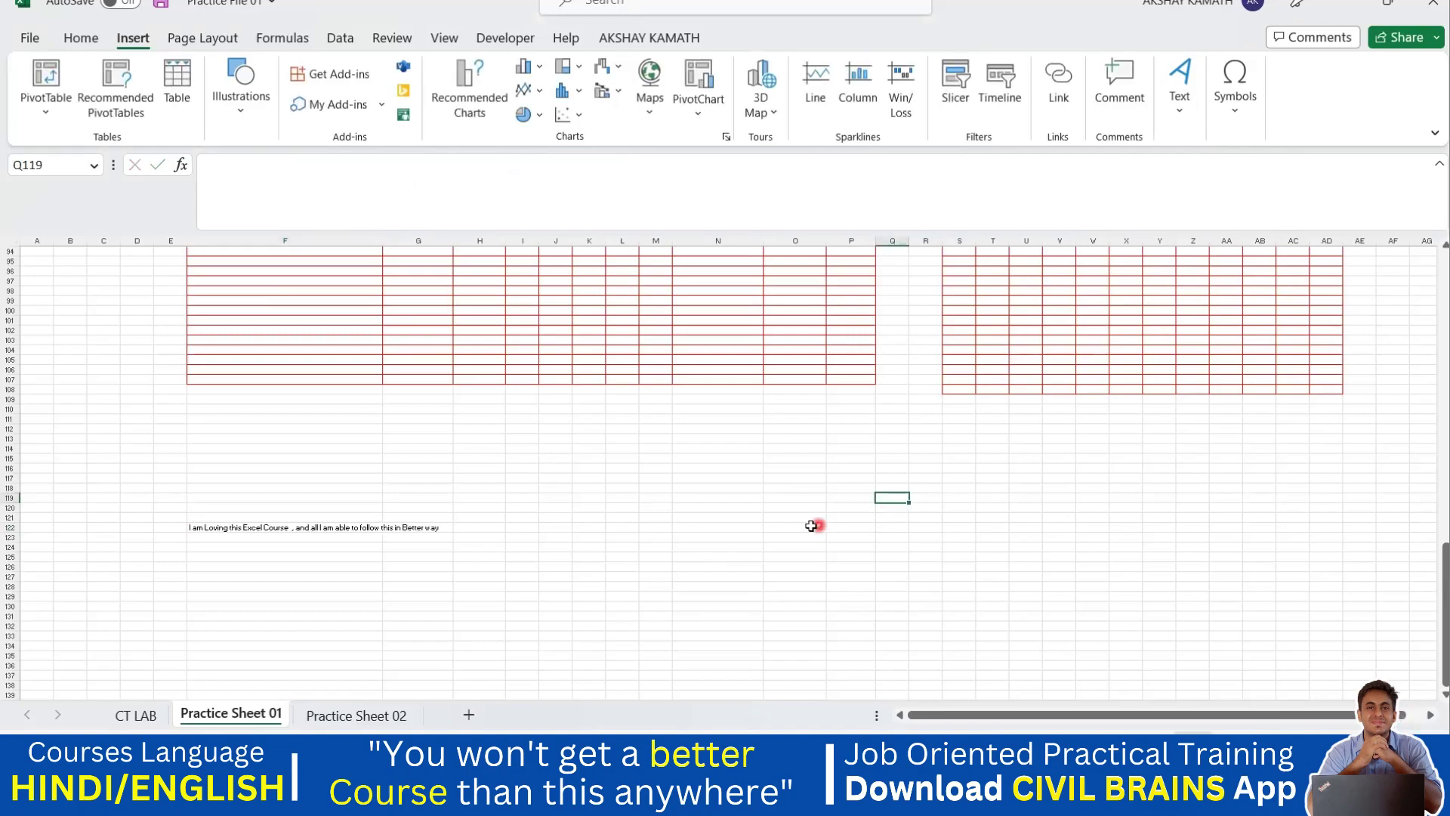
Step: Examine how the long sentence in F122 extends across the neighbouring cells in row 122
{"action": "left_click", "coordinate": [334, 527]}
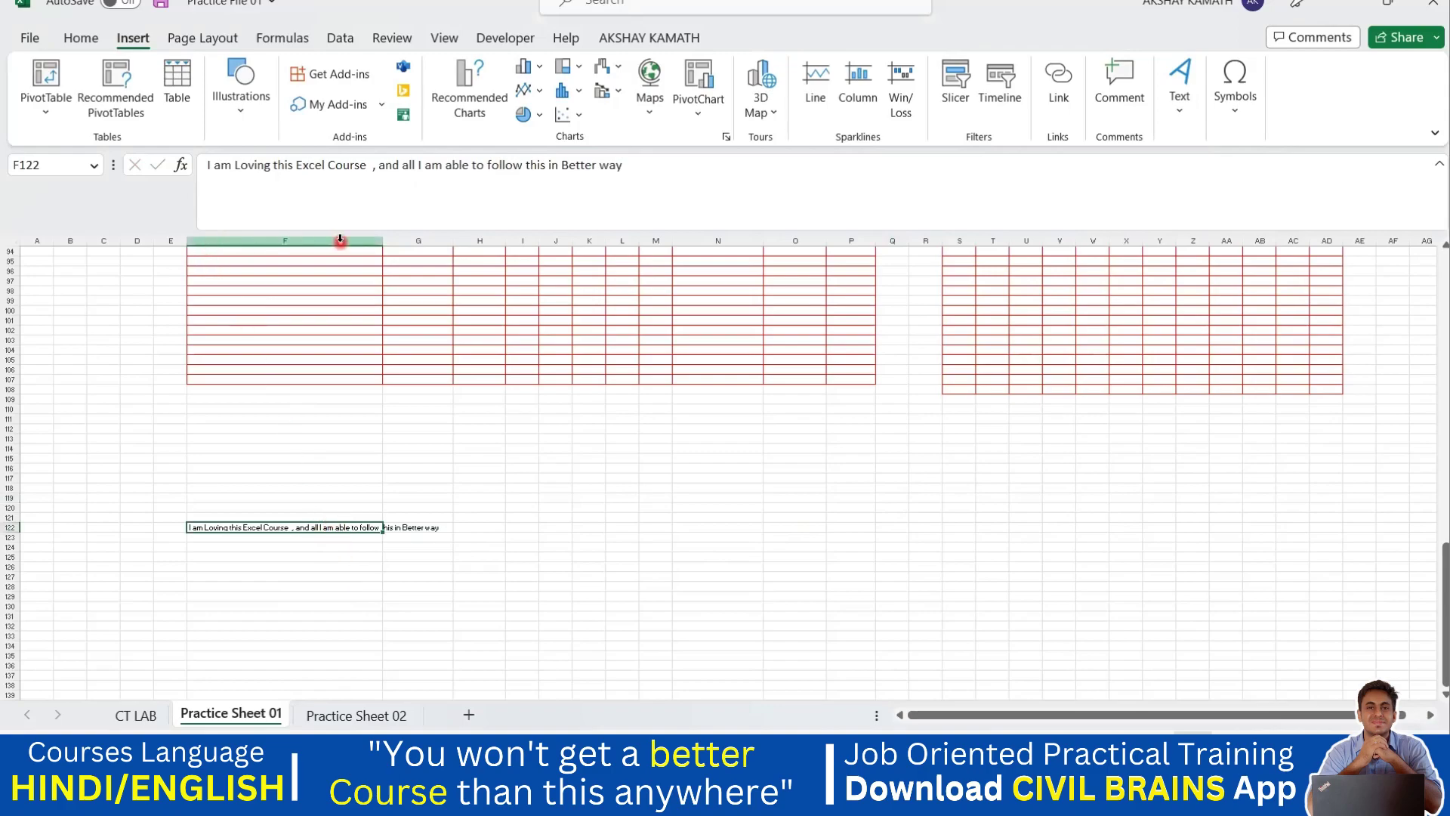
{"action": "left_click", "coordinate": [480, 527]}
{"action": "left_click", "coordinate": [425, 527]}
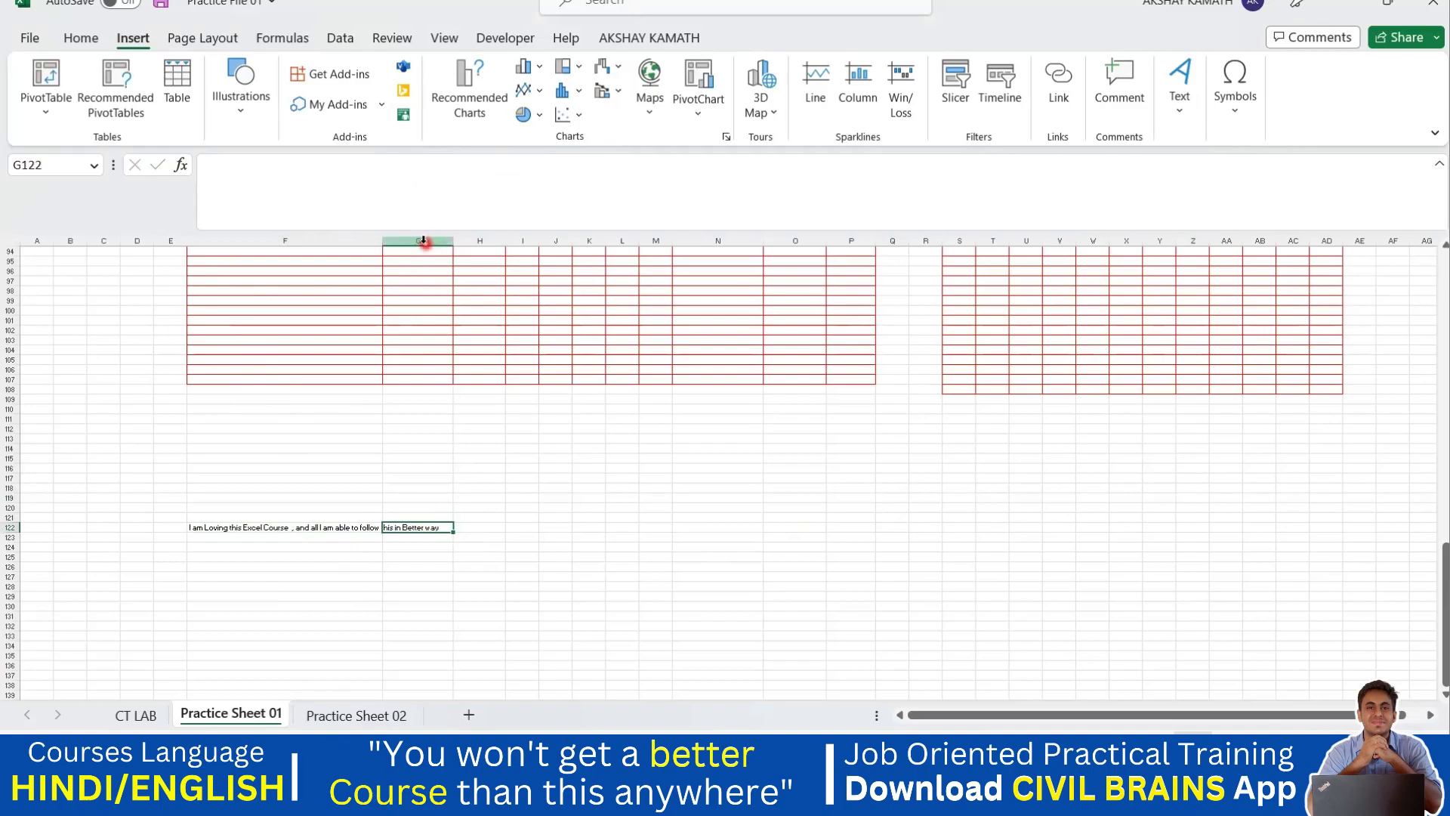
{"action": "left_click", "coordinate": [542, 547]}
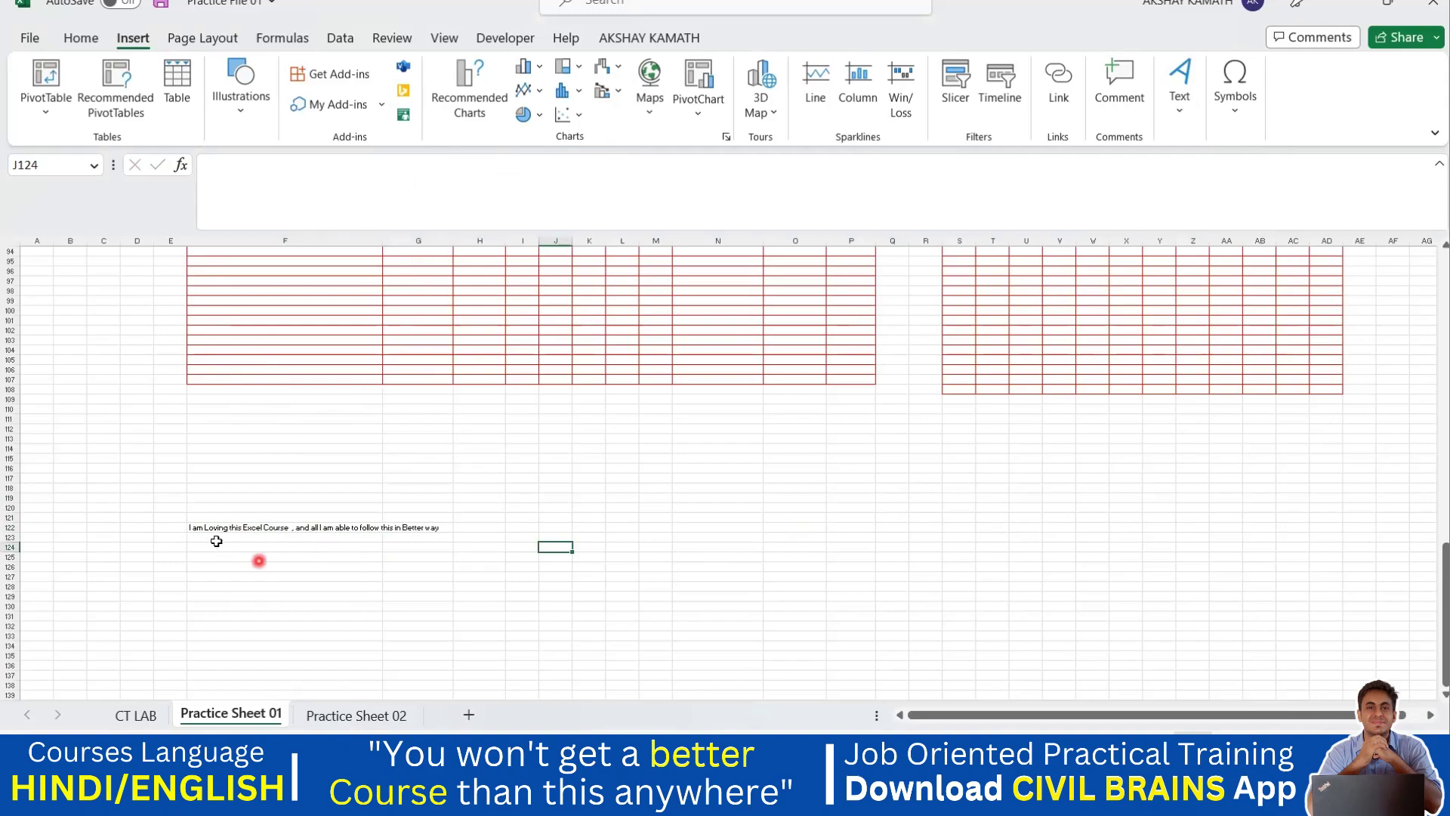
{"action": "left_click_drag", "start_coordinate": [210, 527], "coordinate": [483, 527]}
{"action": "left_click", "coordinate": [557, 615]}
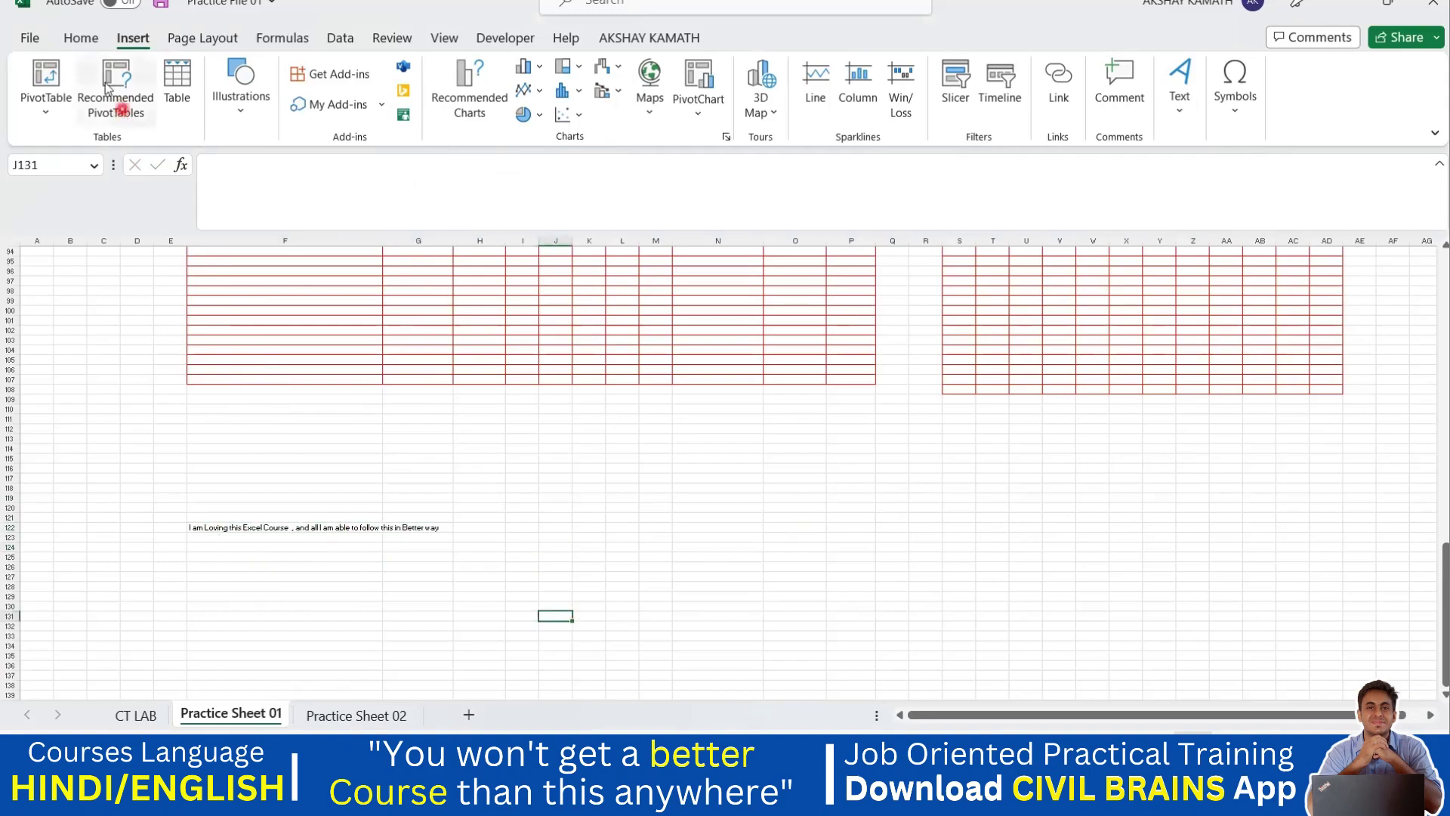
Step: Merge and center F122:G122 so the sentence sits in a single cell
{"action": "left_click", "coordinate": [83, 37]}
{"action": "left_click", "coordinate": [291, 530]}
{"action": "left_click_drag", "start_coordinate": [290, 530], "coordinate": [434, 527]}
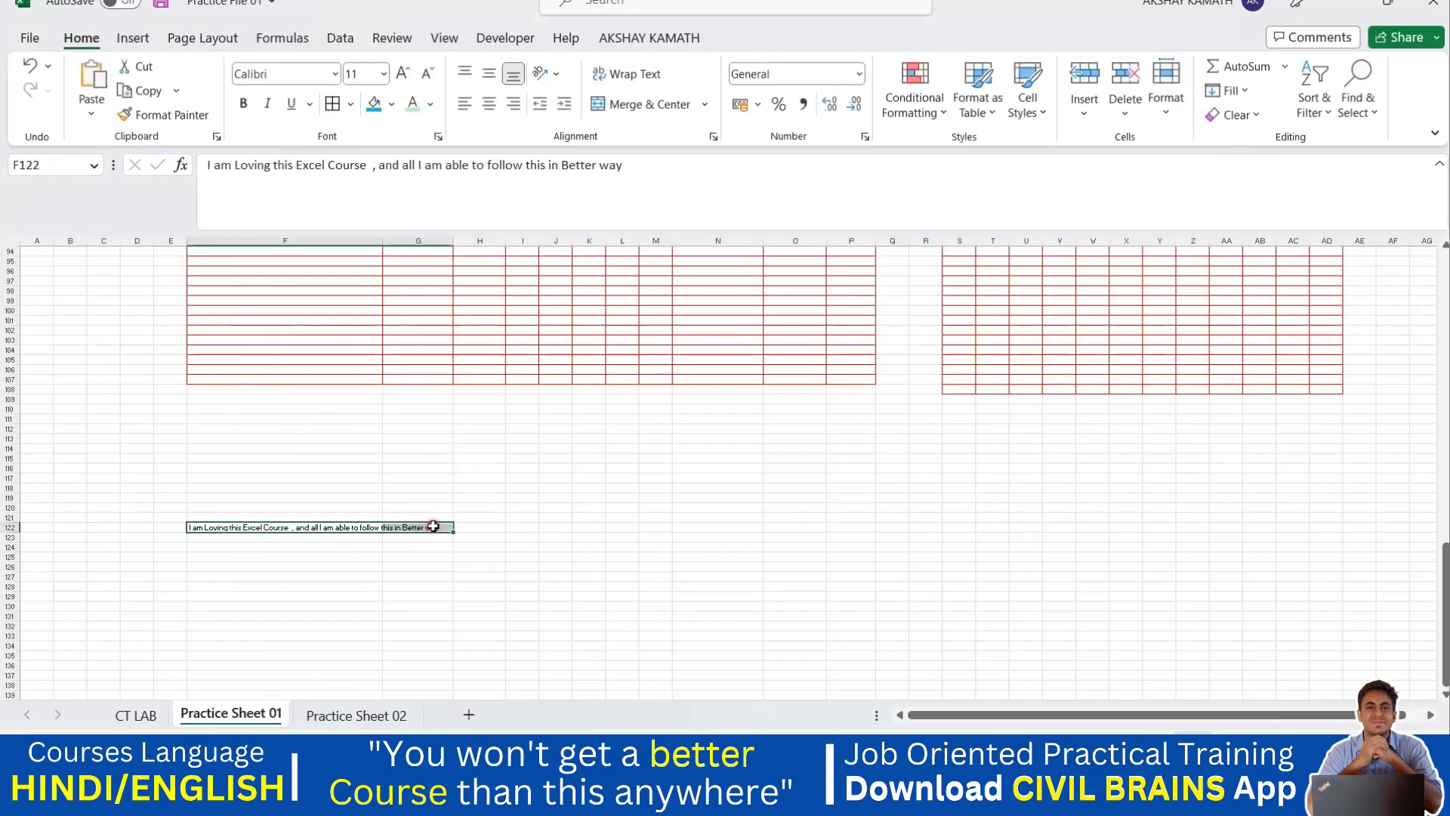
{"action": "left_click", "coordinate": [637, 106]}
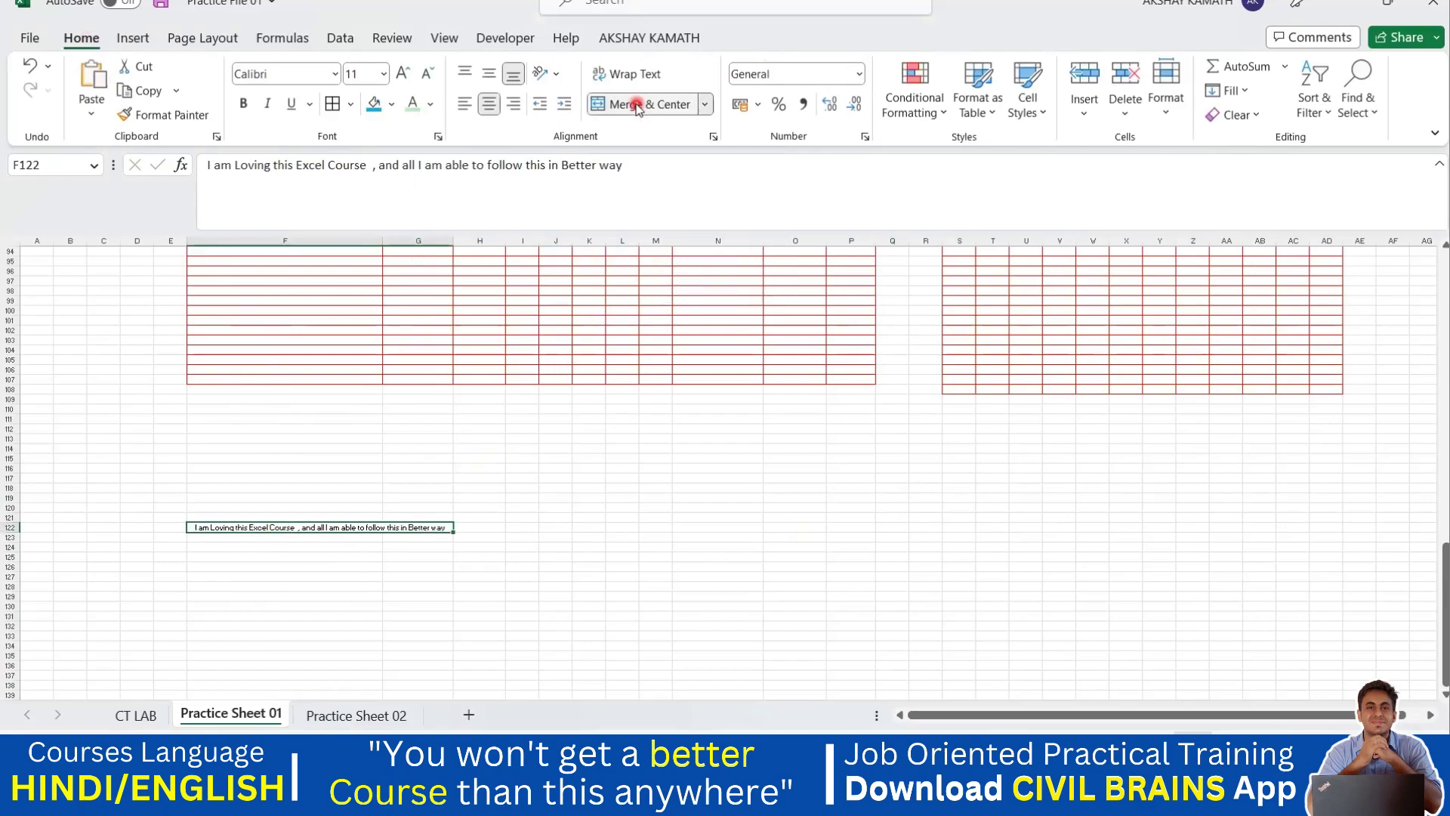
{"action": "left_click", "coordinate": [552, 563]}
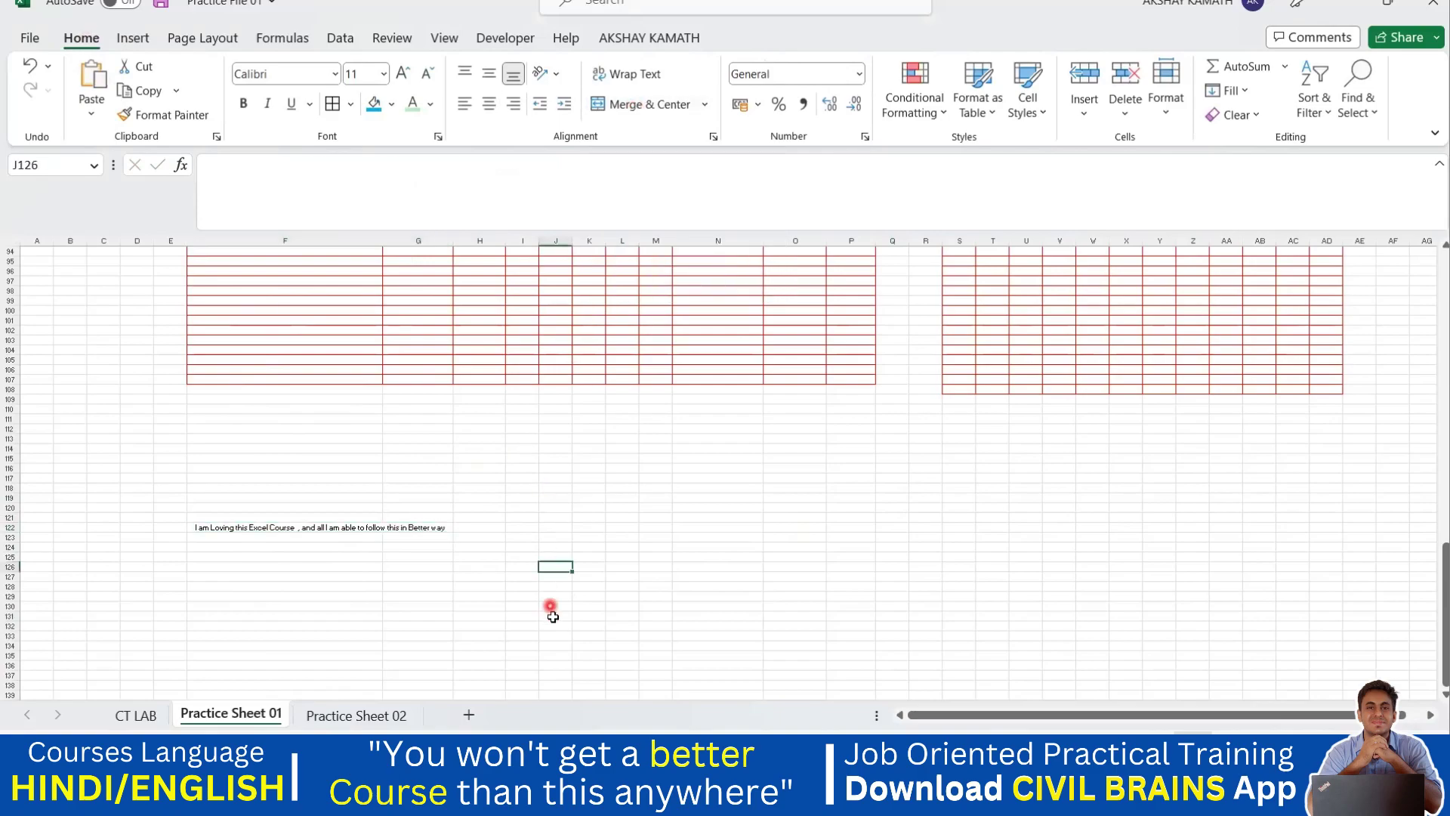
{"action": "left_click", "coordinate": [327, 526]}
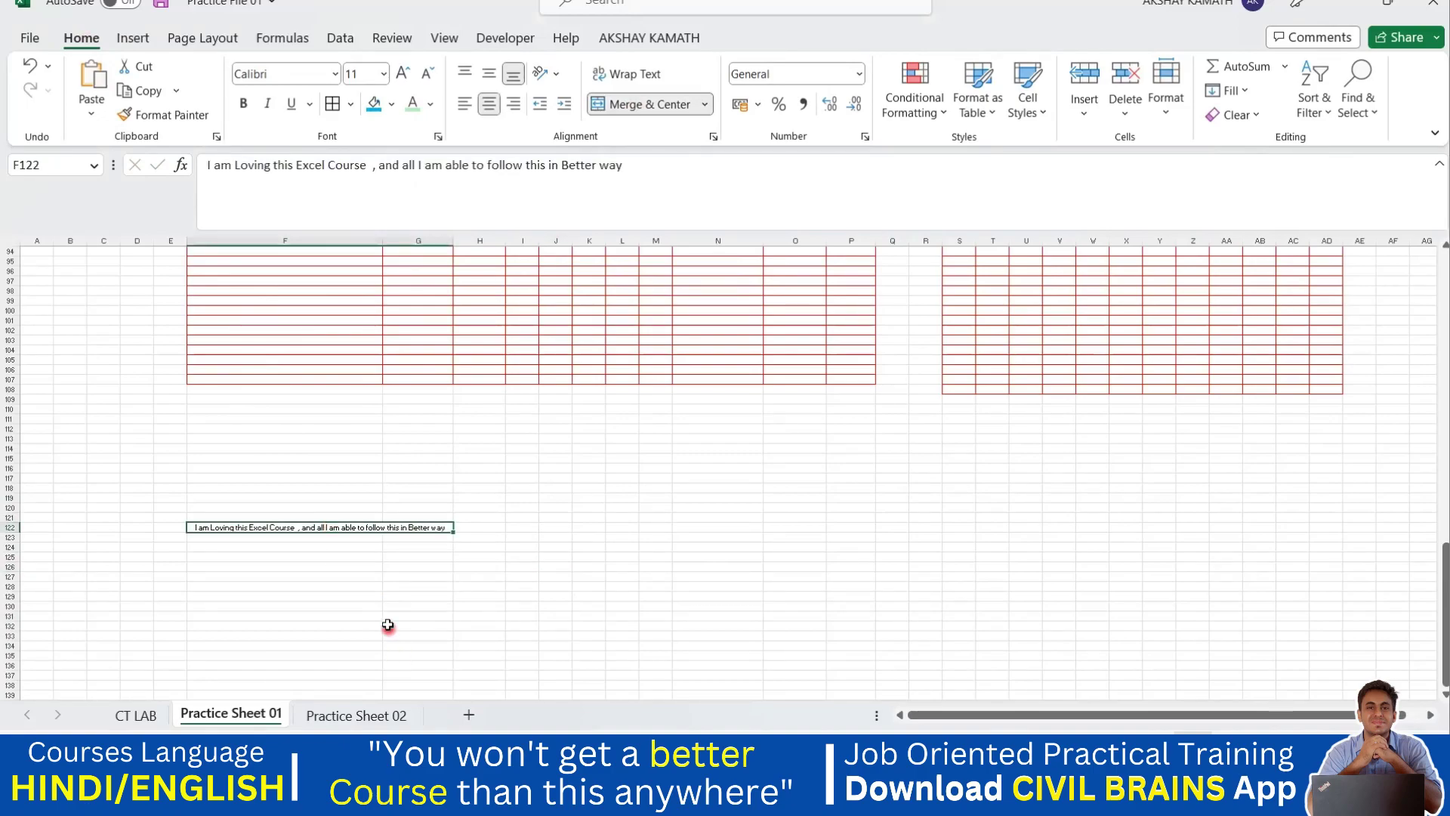
Step: Undo the merge of F122:G122 and check the two cells separately
{"action": "key", "text": "ctrl+z"}
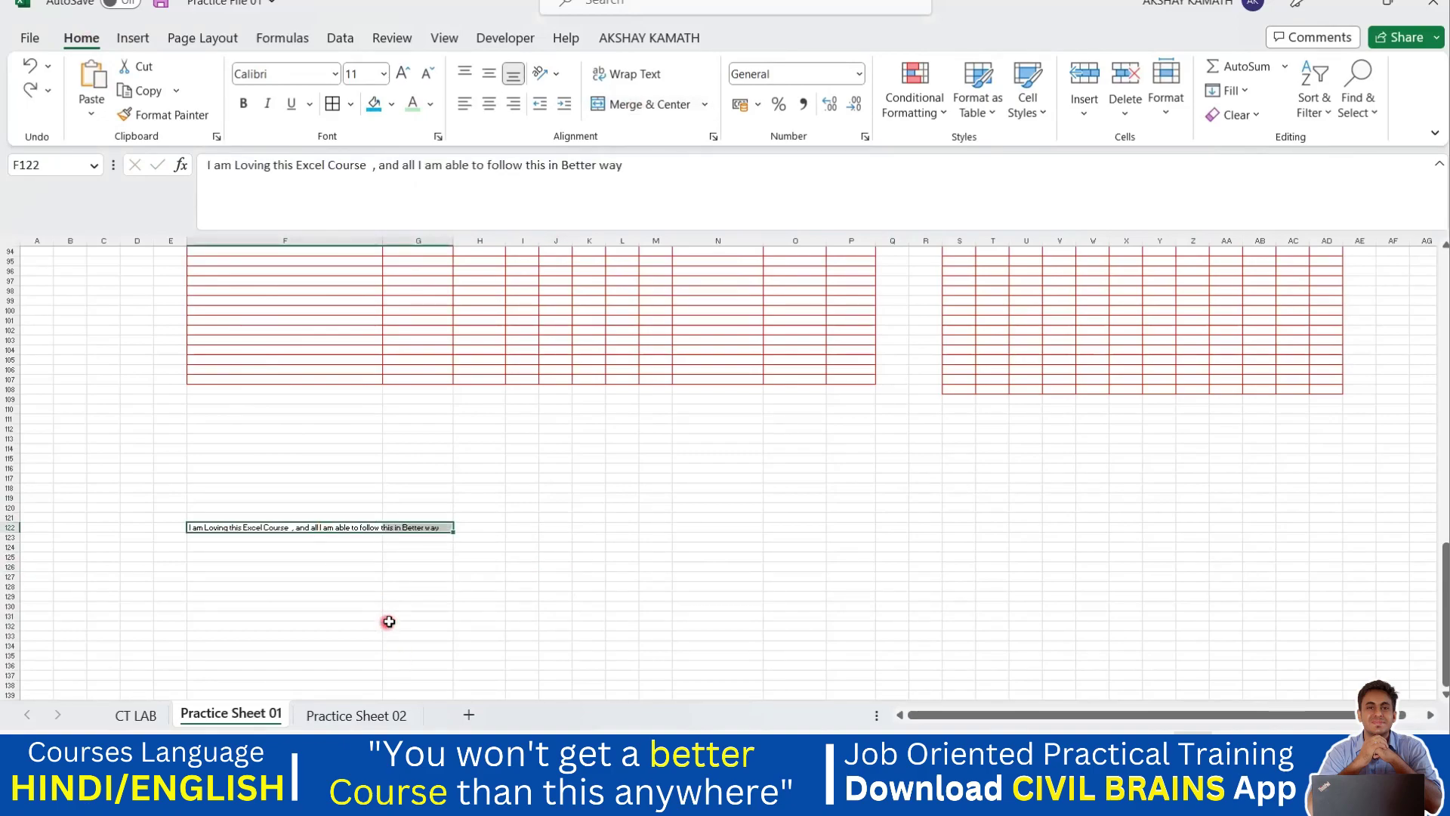
{"action": "left_click", "coordinate": [387, 622]}
{"action": "left_click", "coordinate": [343, 536]}
{"action": "left_click", "coordinate": [342, 527]}
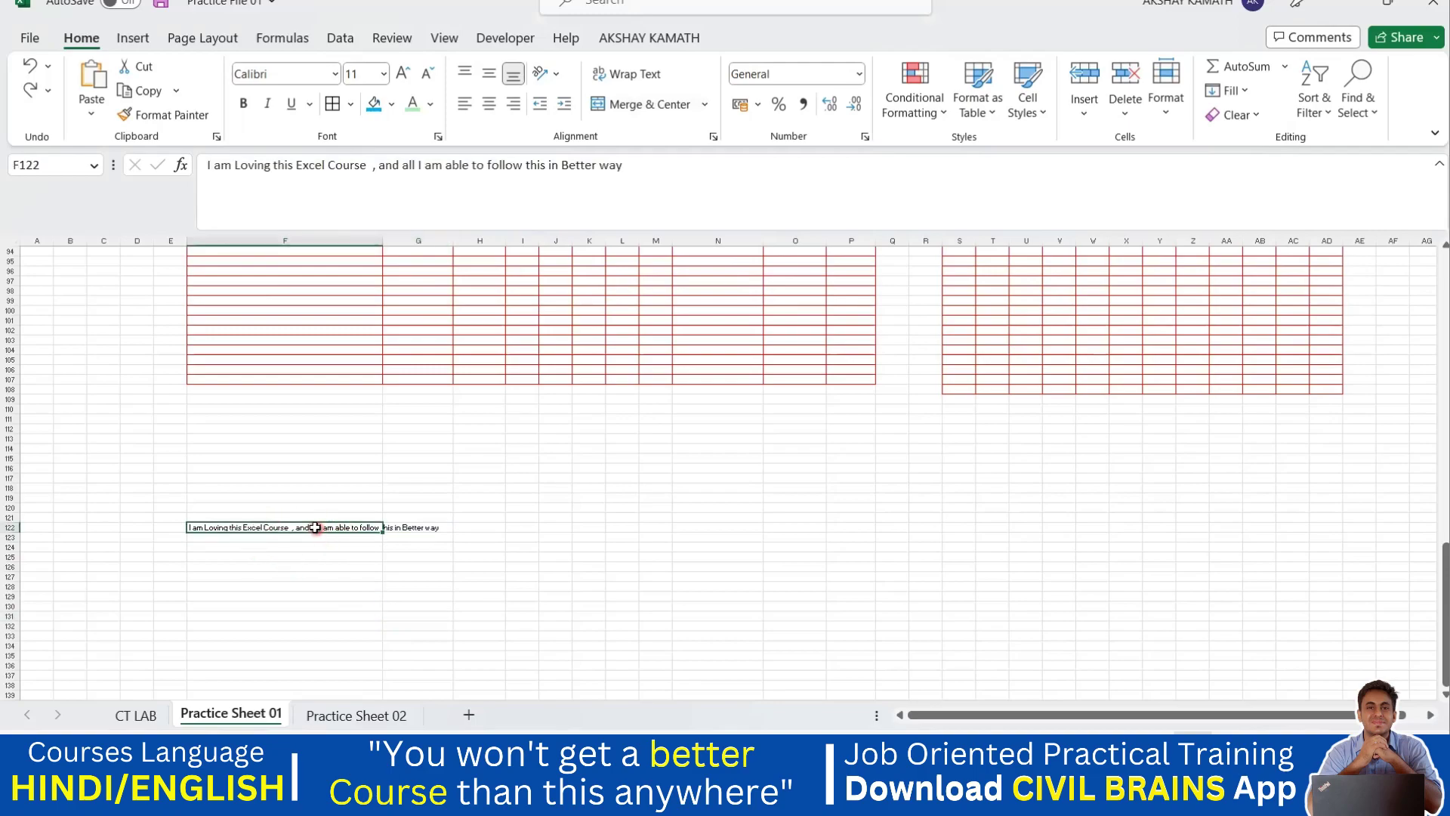
{"action": "left_click", "coordinate": [431, 527]}
{"action": "left_click", "coordinate": [419, 594]}
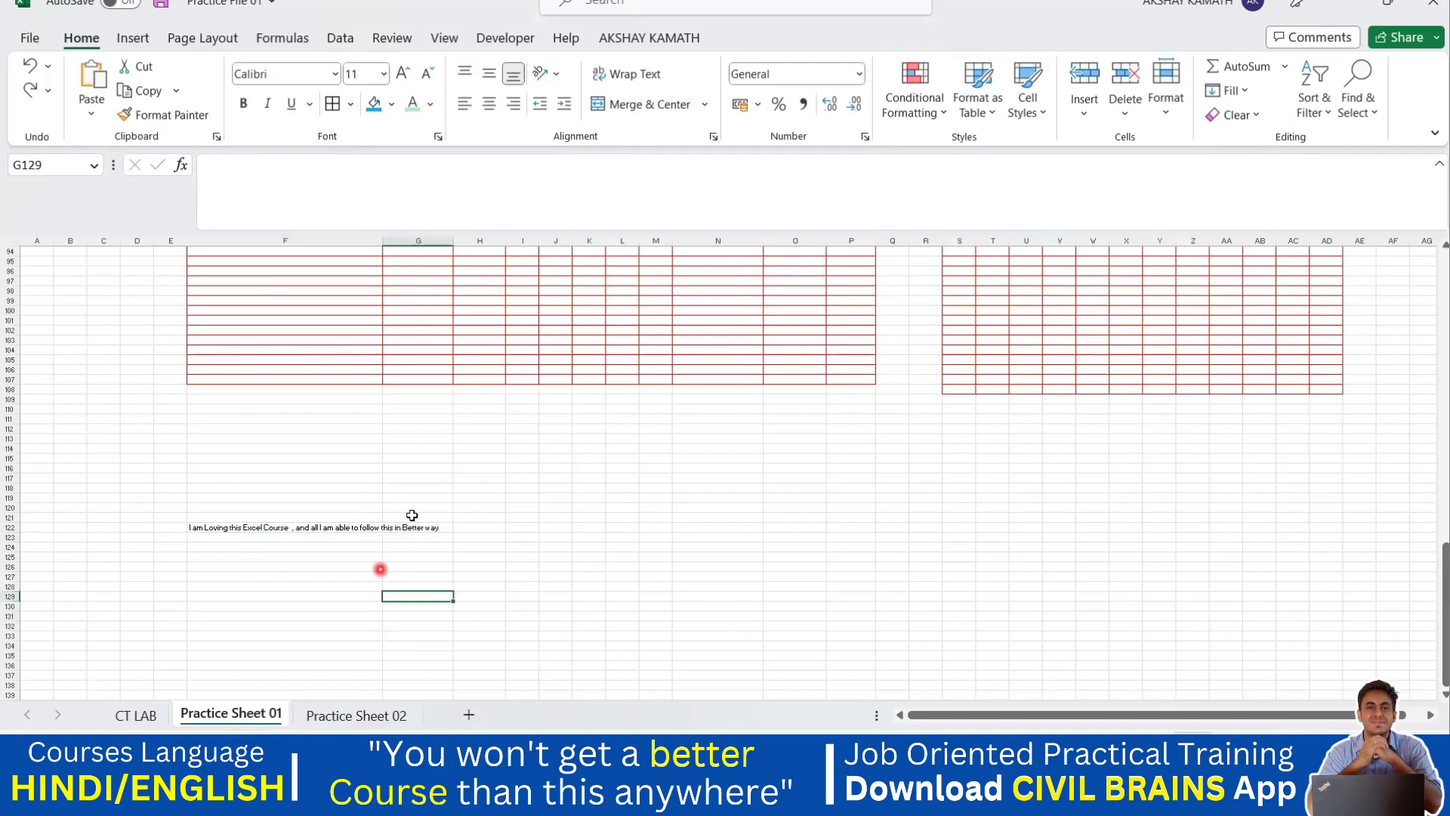
Step: Apply Merge & Center to F122:G122 again and check the merged sentence
{"action": "left_click_drag", "start_coordinate": [194, 526], "coordinate": [427, 524]}
{"action": "left_click", "coordinate": [641, 106]}
{"action": "left_click", "coordinate": [557, 502]}
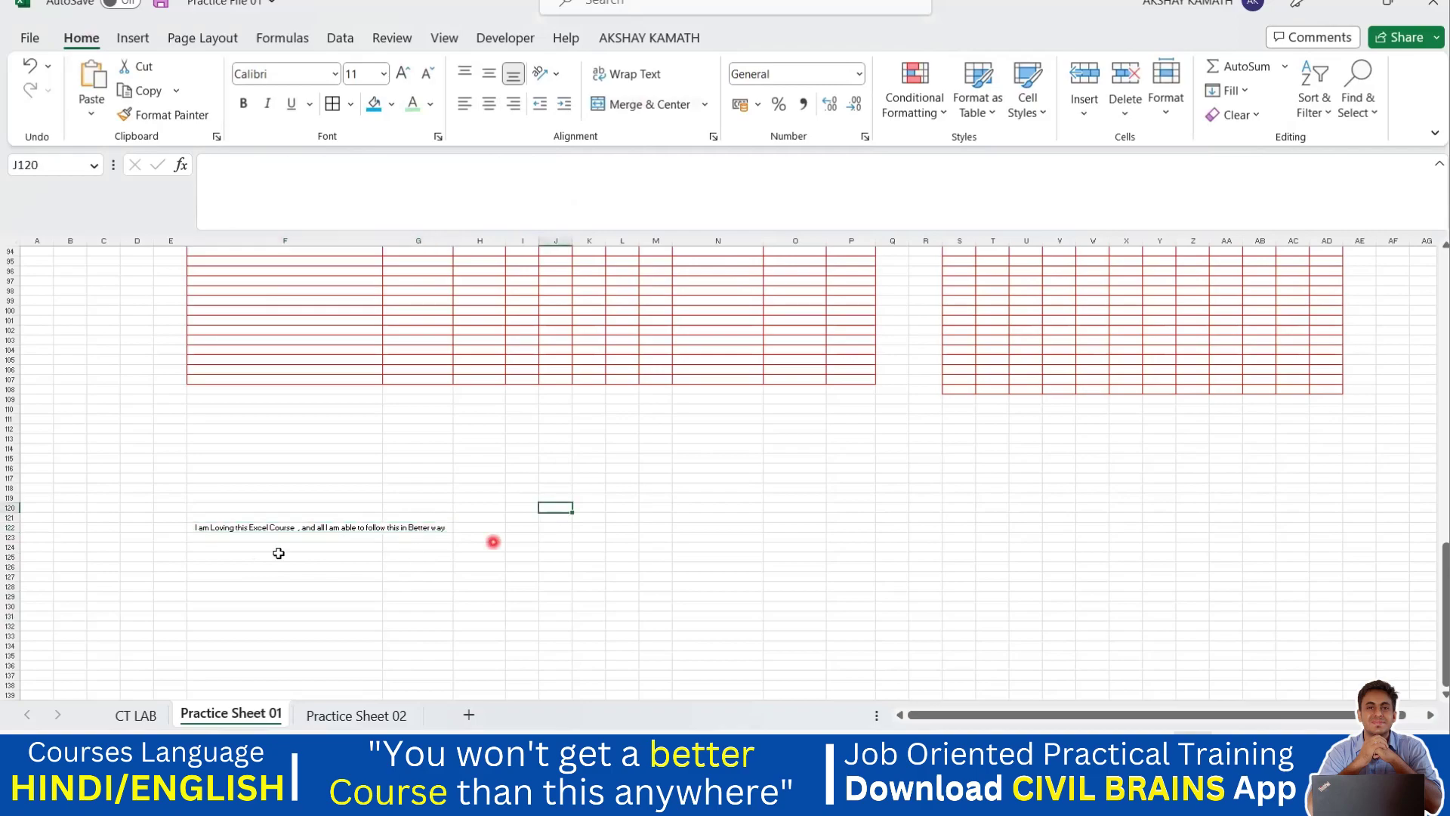
{"action": "left_click", "coordinate": [227, 527]}
{"action": "left_click", "coordinate": [622, 625]}
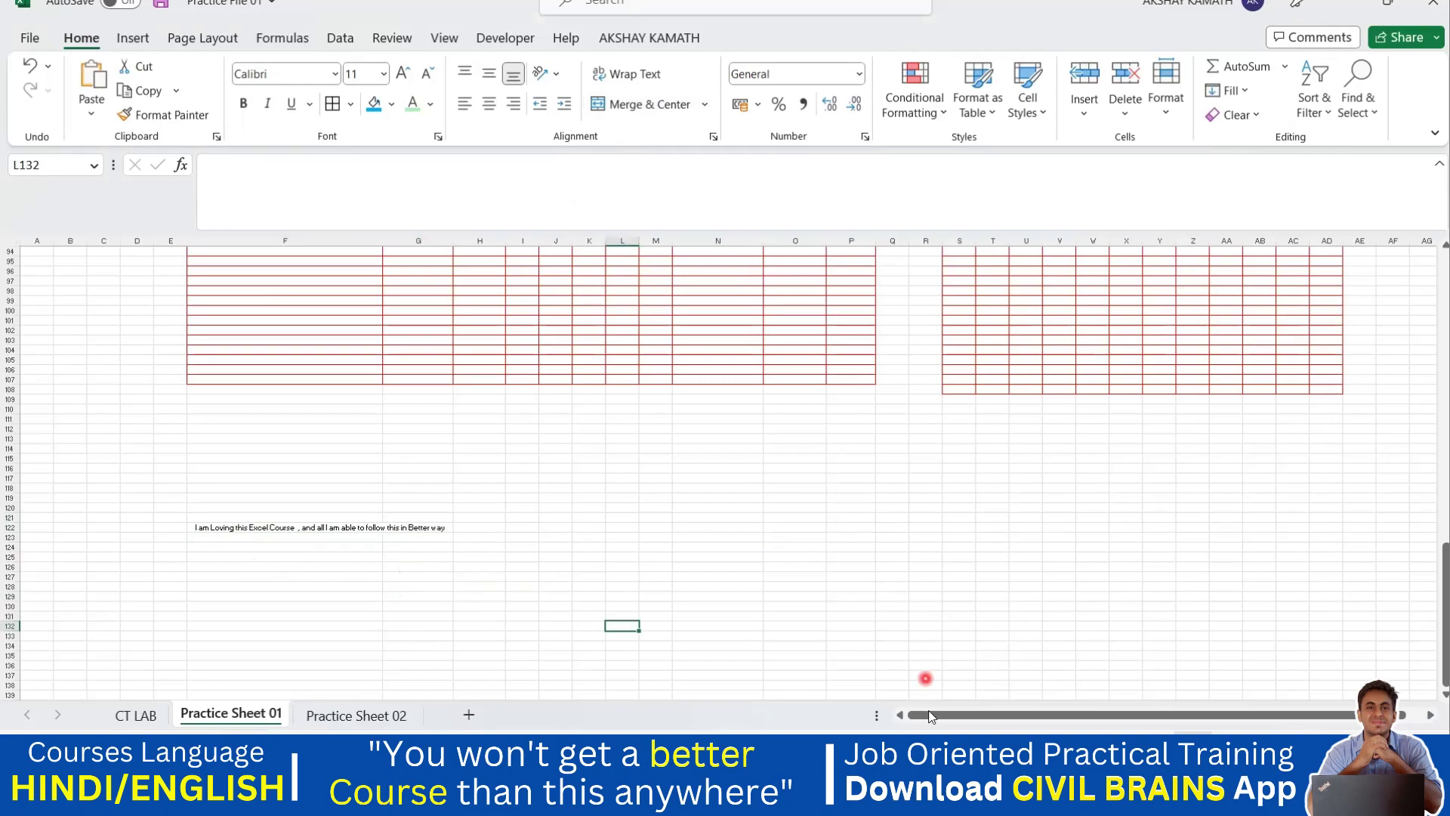
Step: Switch to the Free Estimation Excel Sheet workbook and examine the Ground Floor + First Floor Lintel concrete Quantity heading on Lintel & Chajja
{"action": "mouse_move", "coordinate": [976, 800]}
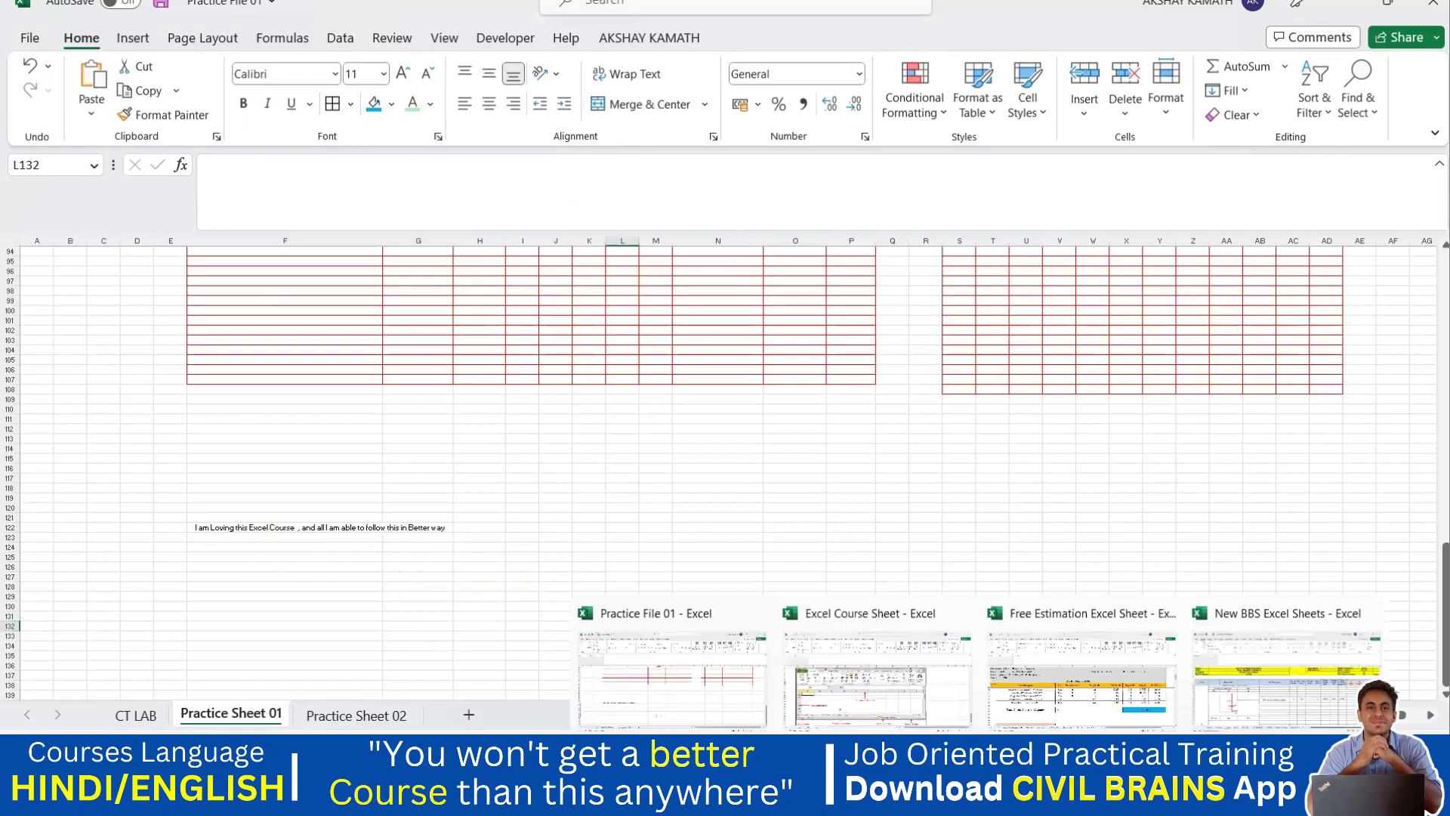
{"action": "left_click", "coordinate": [1057, 688]}
{"action": "scroll", "coordinate": [746, 623], "scroll_direction": "up", "scroll_amount": 4}
{"action": "scroll", "coordinate": [747, 624], "scroll_direction": "up", "scroll_amount": 5}
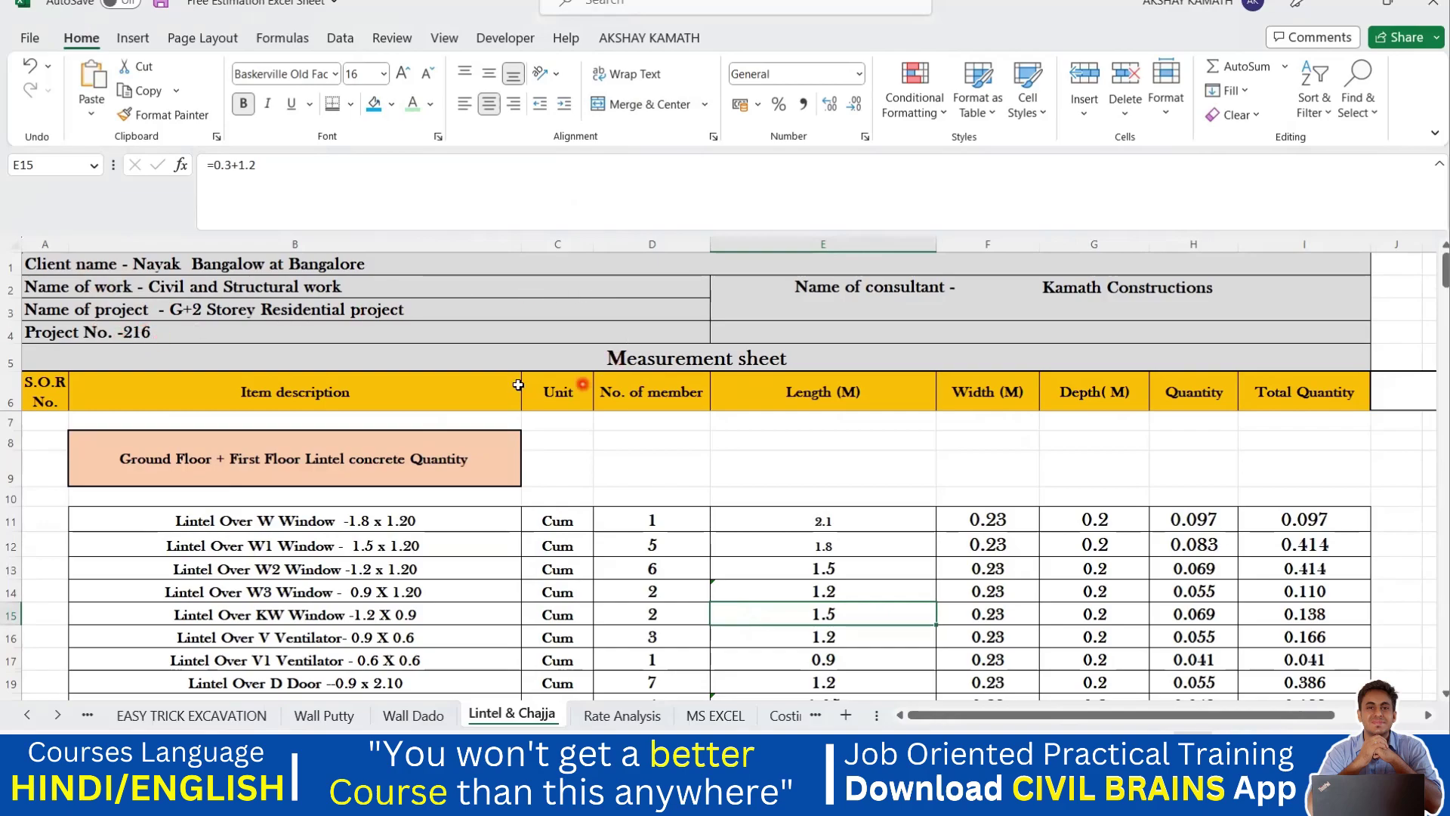
{"action": "left_click", "coordinate": [653, 469]}
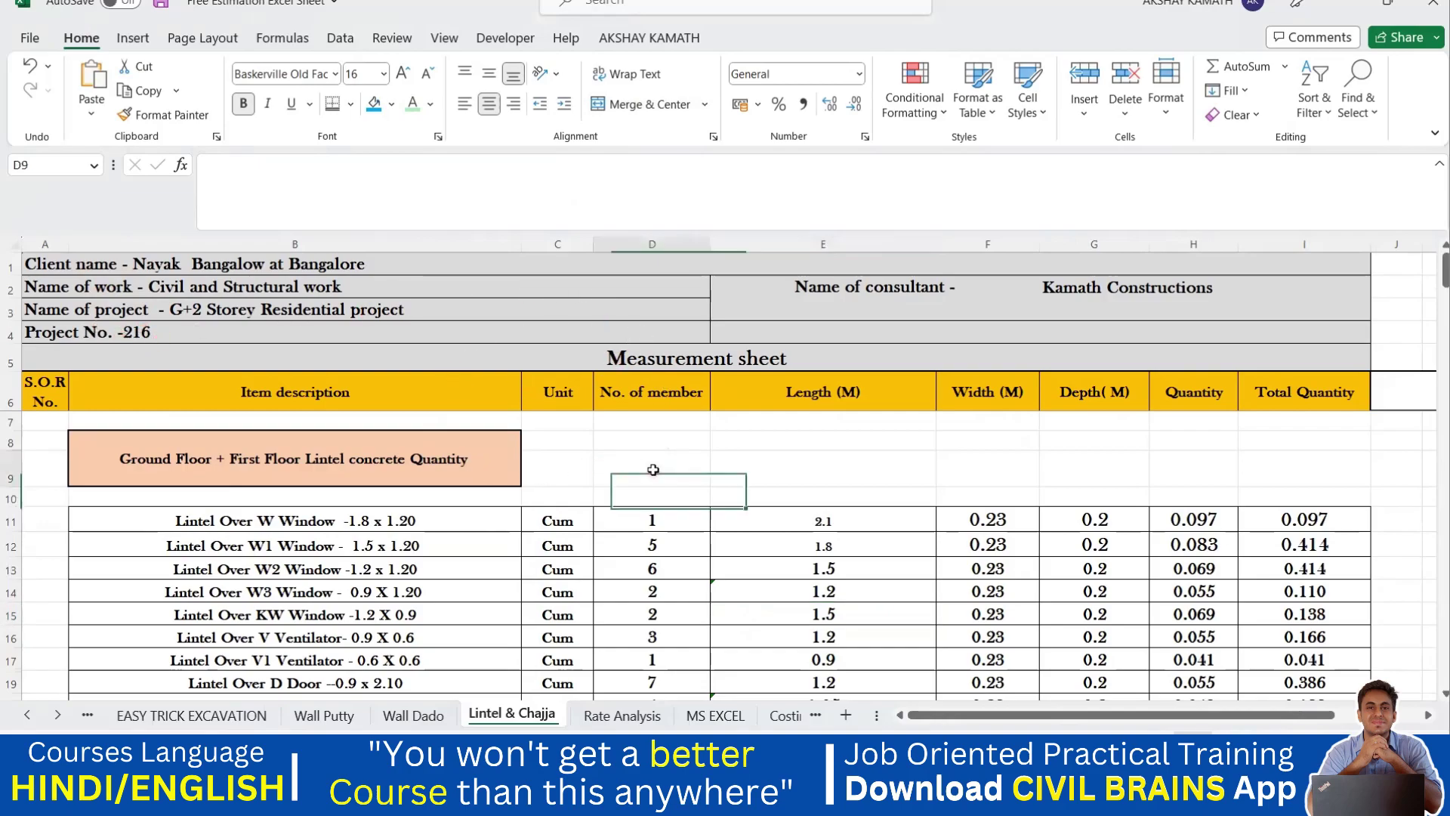
{"action": "left_click", "coordinate": [479, 475]}
{"action": "left_click", "coordinate": [654, 474]}
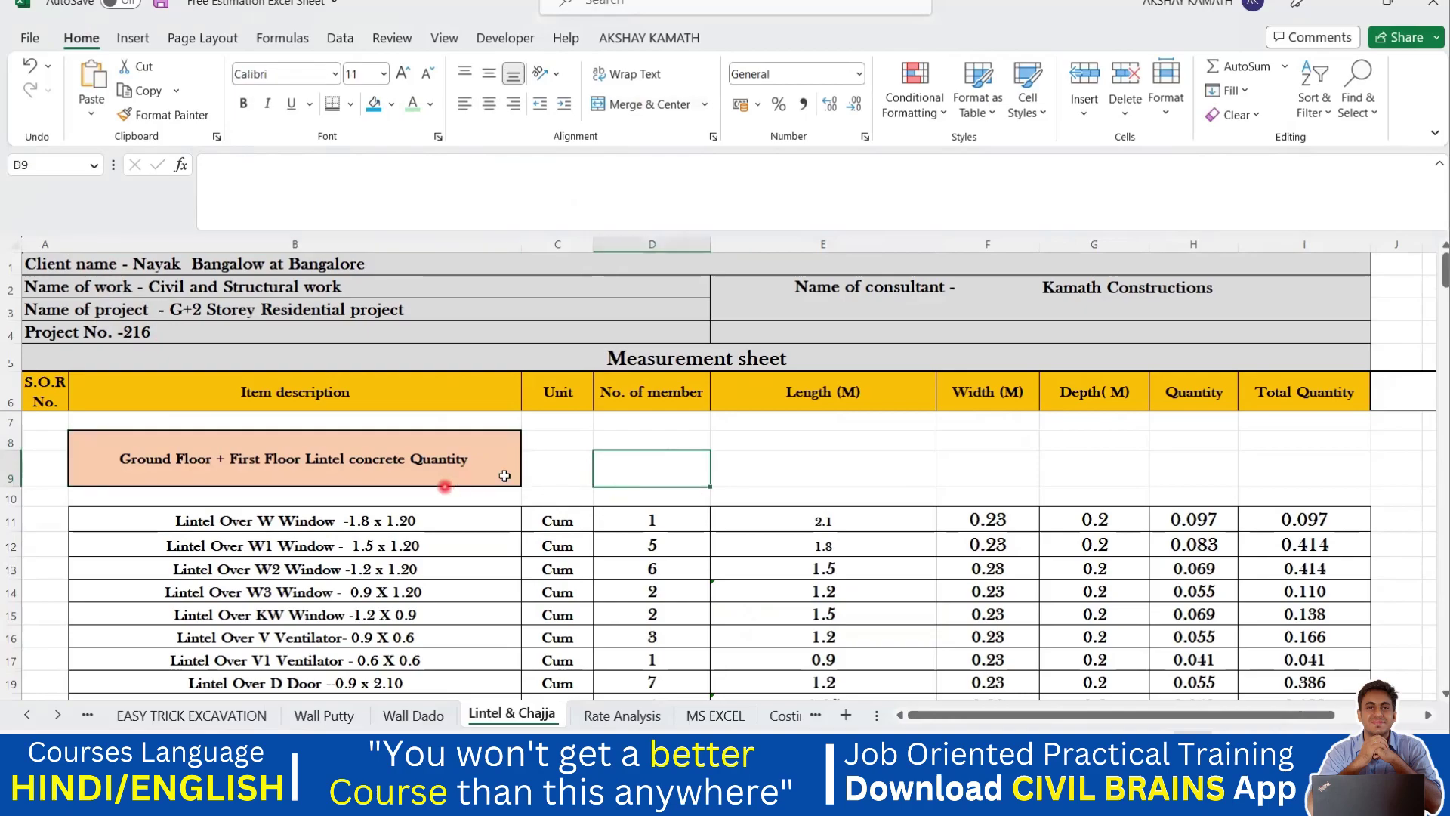
Step: Check the merged lintel heading, pass through the MS EXCEL and Costing sheets, and open the BOQ sheet
{"action": "left_click", "coordinate": [484, 457]}
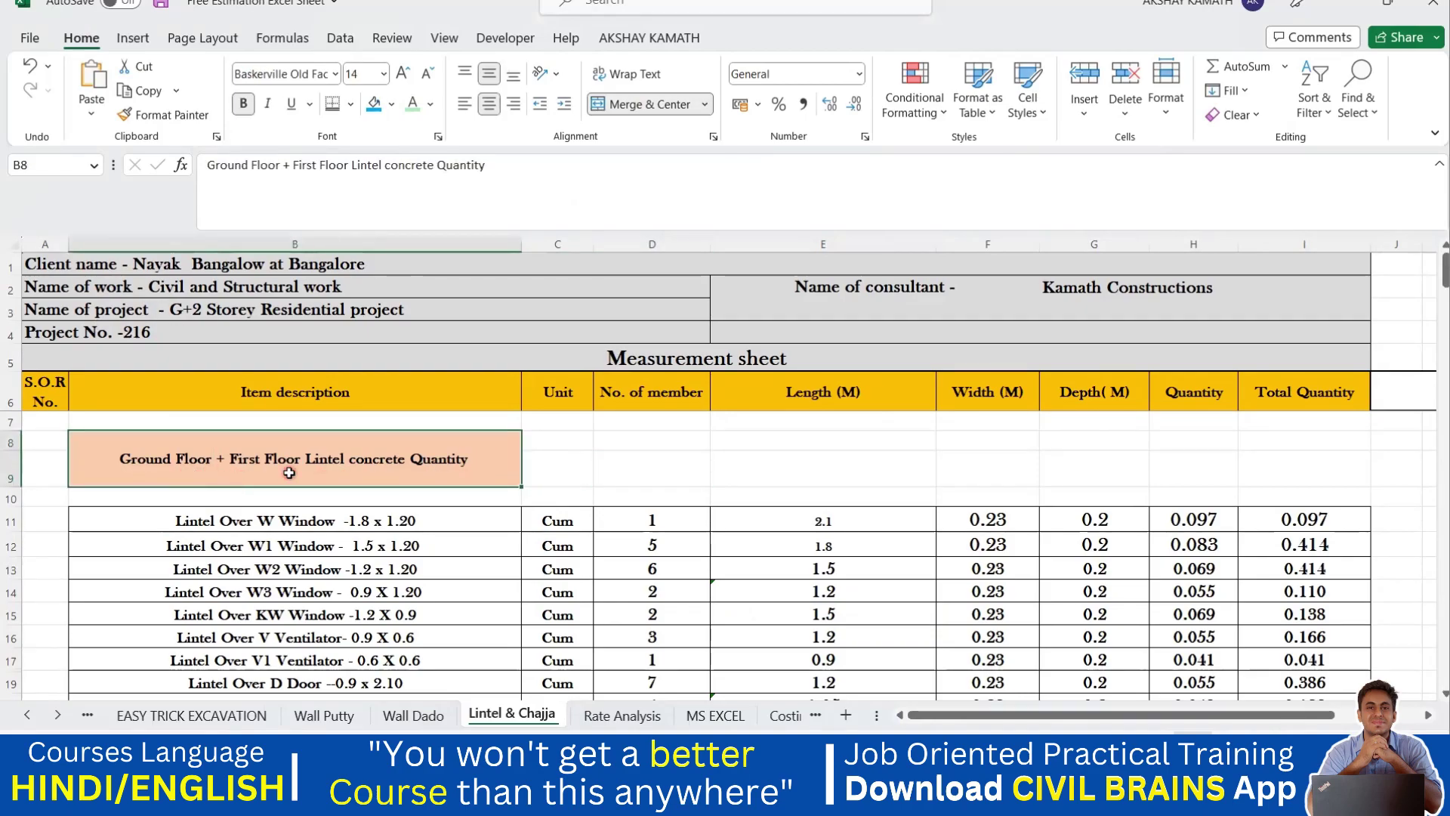
{"action": "scroll", "coordinate": [289, 473], "scroll_direction": "down", "scroll_amount": 3}
{"action": "left_click", "coordinate": [713, 715]}
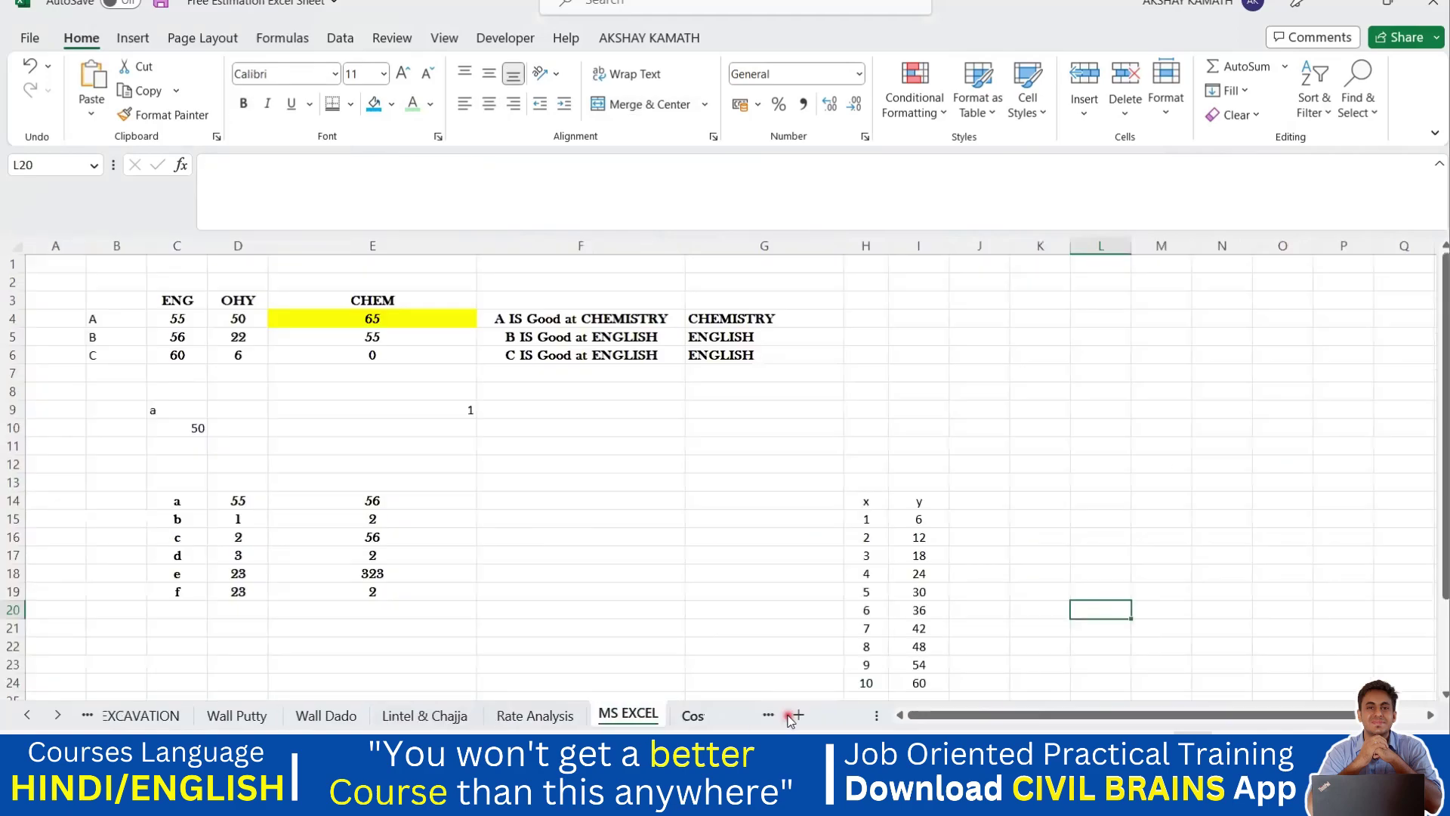
{"action": "left_click", "coordinate": [788, 717]}
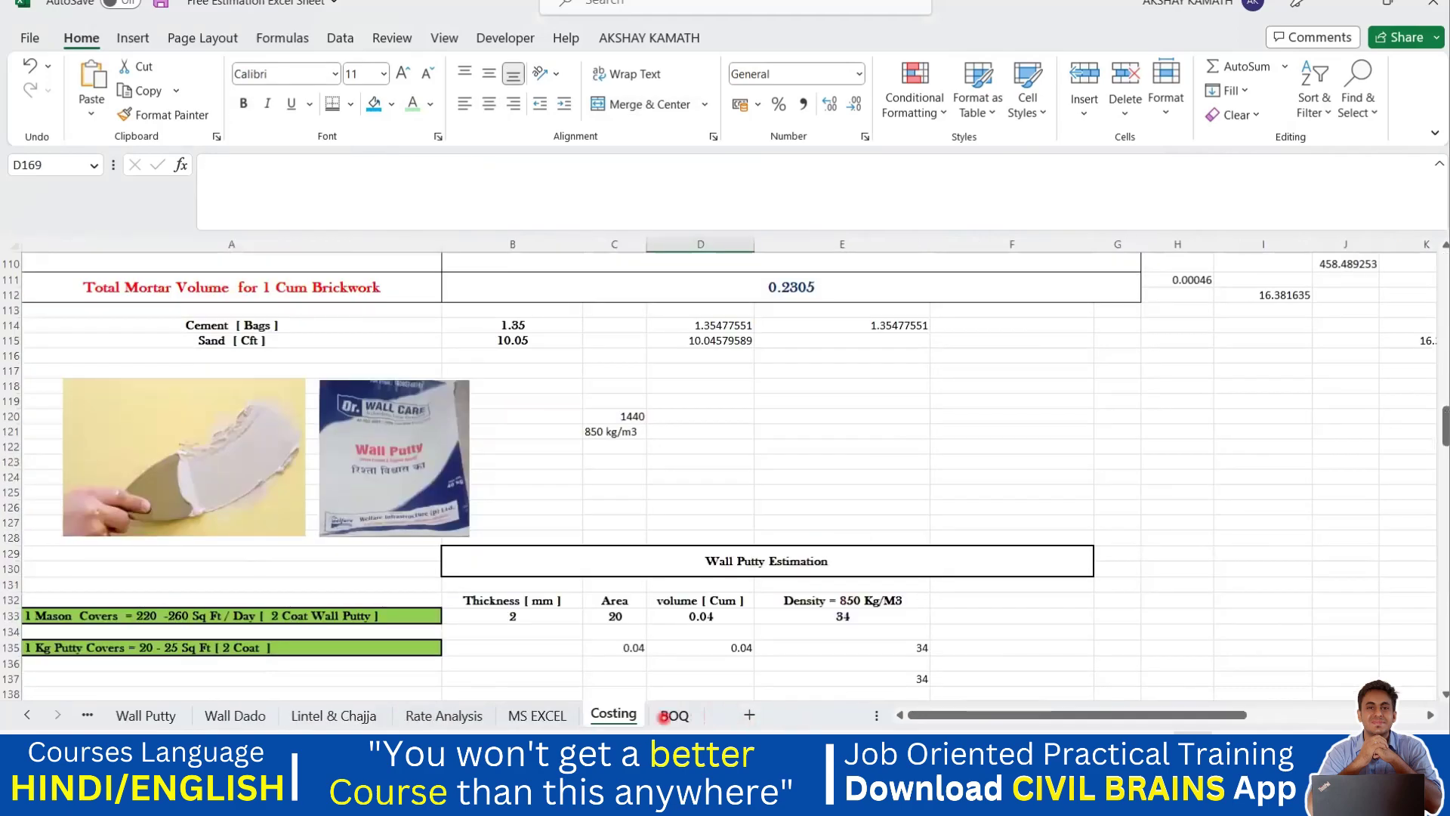
{"action": "left_click", "coordinate": [674, 715]}
{"action": "left_click", "coordinate": [602, 453]}
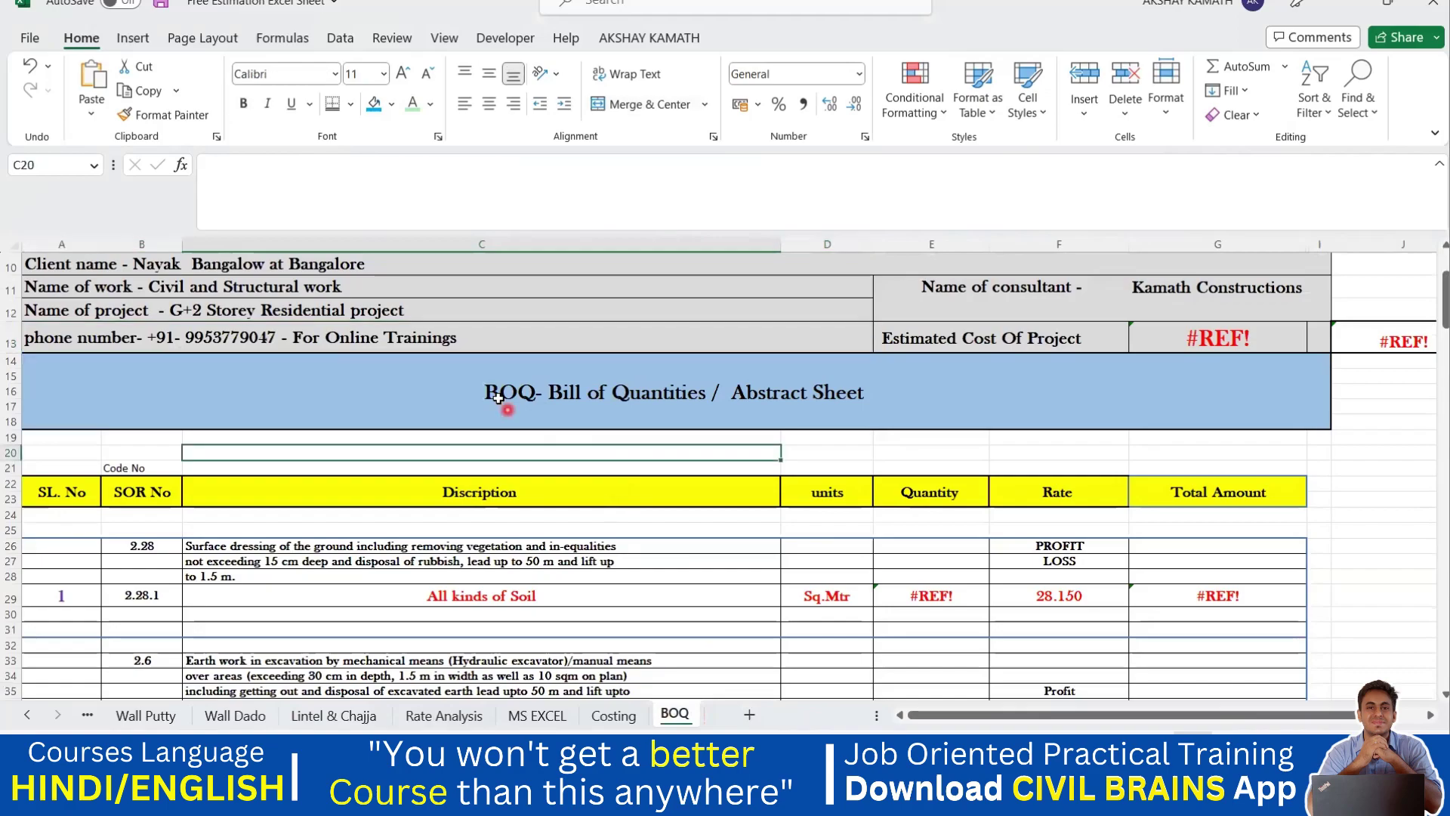
Step: Unmerge the BOQ- Bill of Quantities / Abstract Sheet title and check its separate cells
{"action": "left_click", "coordinate": [498, 395]}
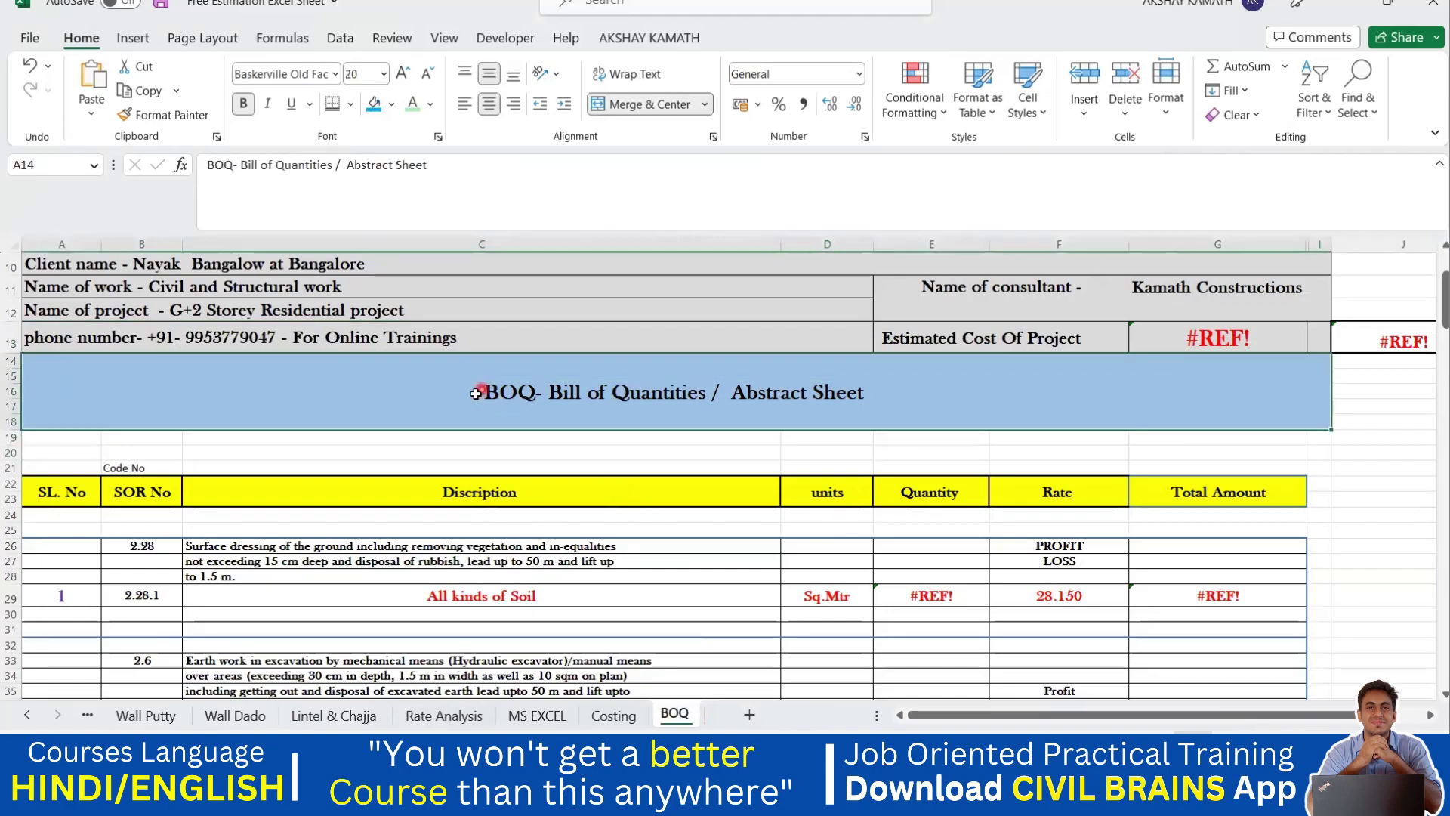
{"action": "left_click", "coordinate": [651, 105]}
{"action": "left_click", "coordinate": [659, 491]}
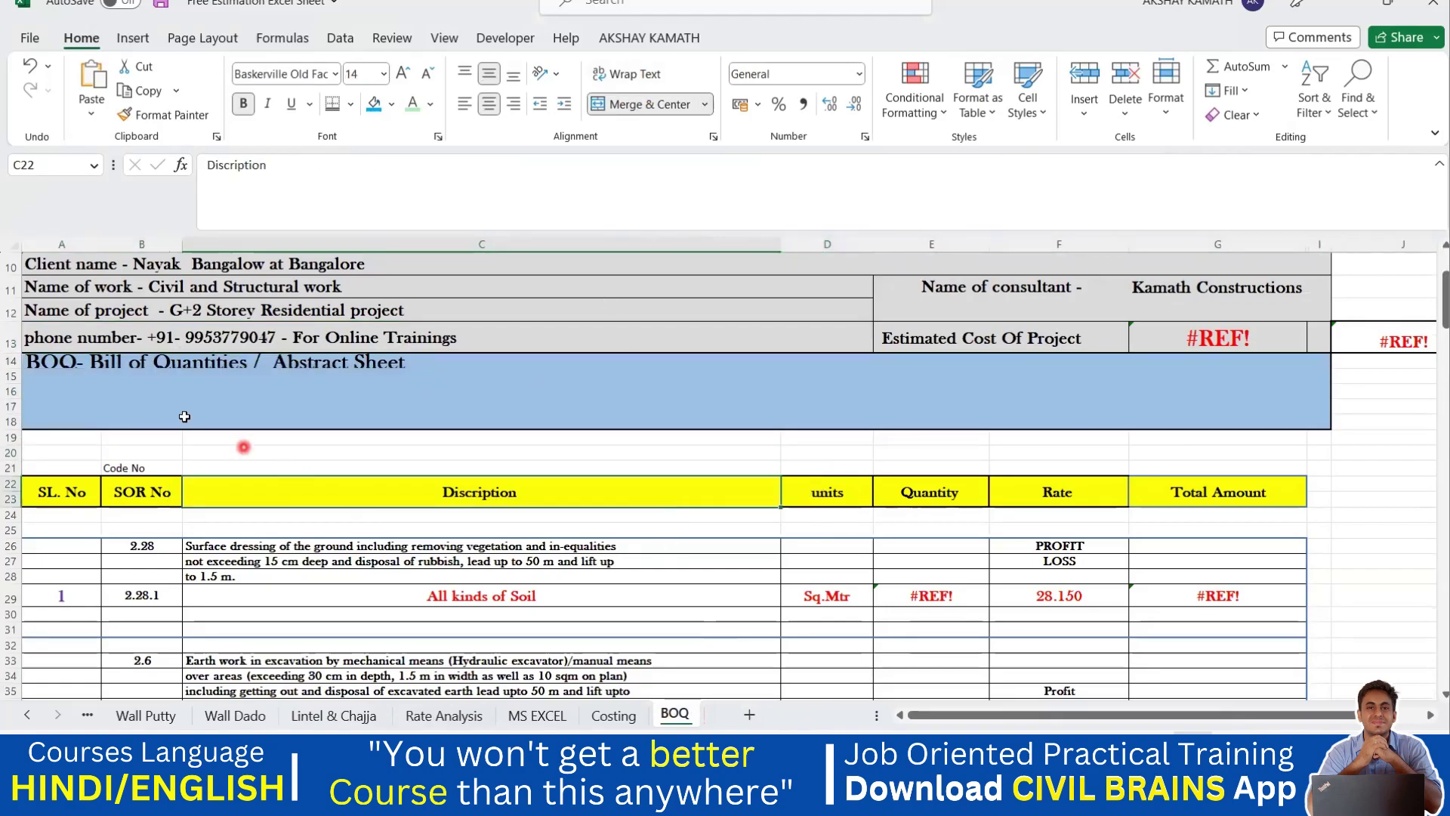
{"action": "left_click", "coordinate": [74, 369]}
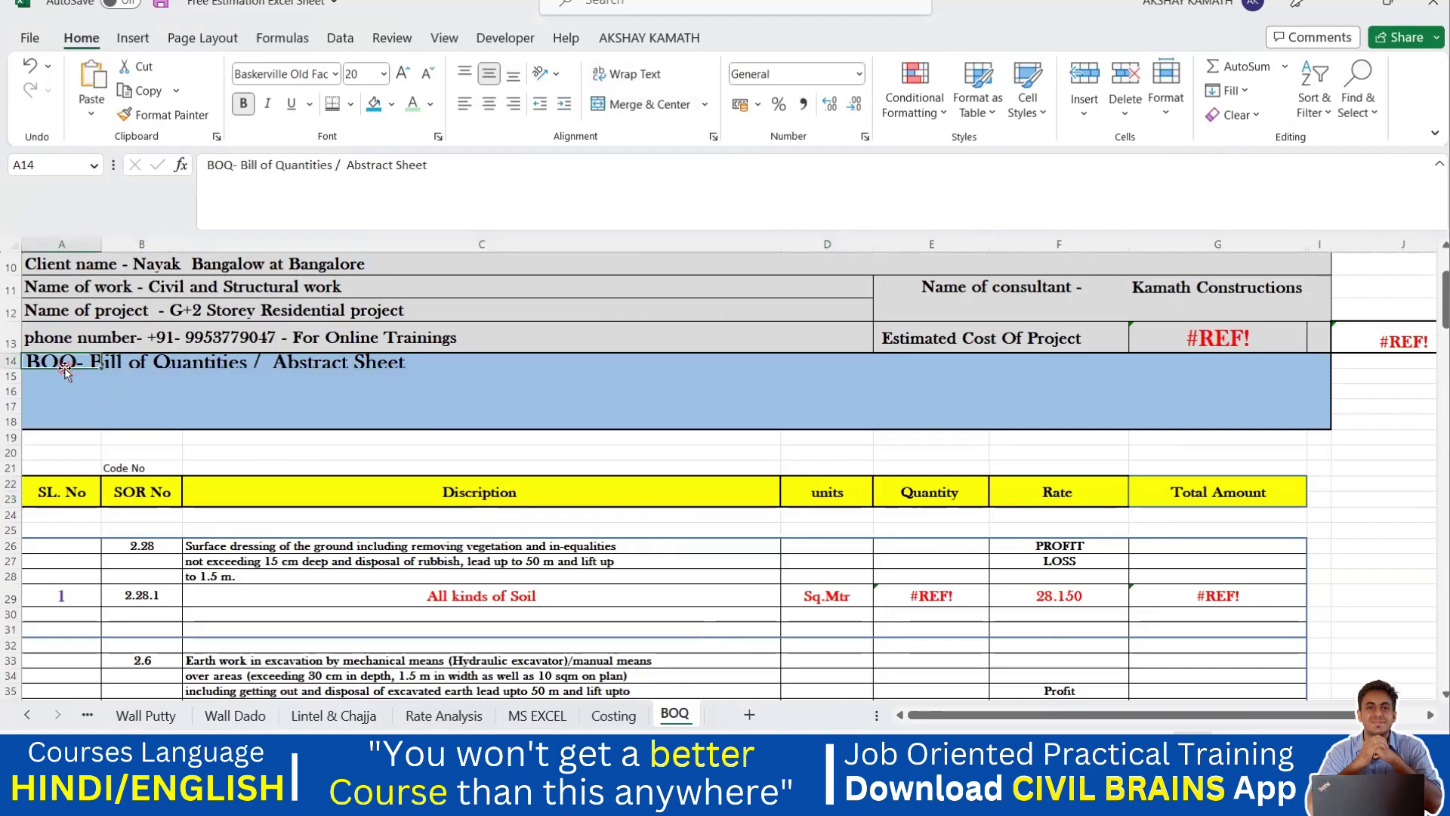
{"action": "left_click", "coordinate": [114, 408]}
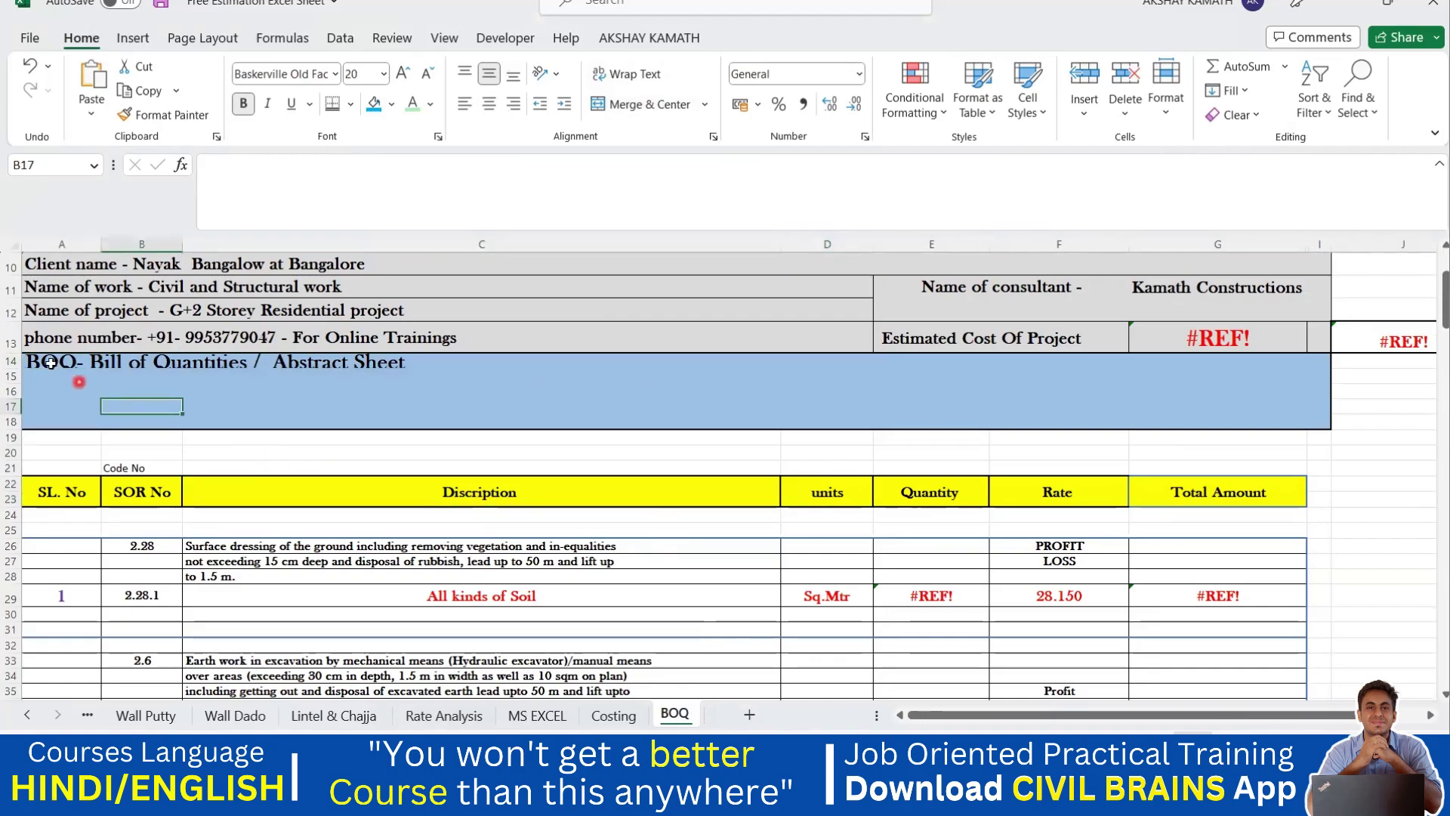
Step: Apply Merge & Center to A14:I18 so the BOQ title spans the whole blue band, and check the merged title
{"action": "left_click_drag", "start_coordinate": [43, 360], "coordinate": [1317, 417]}
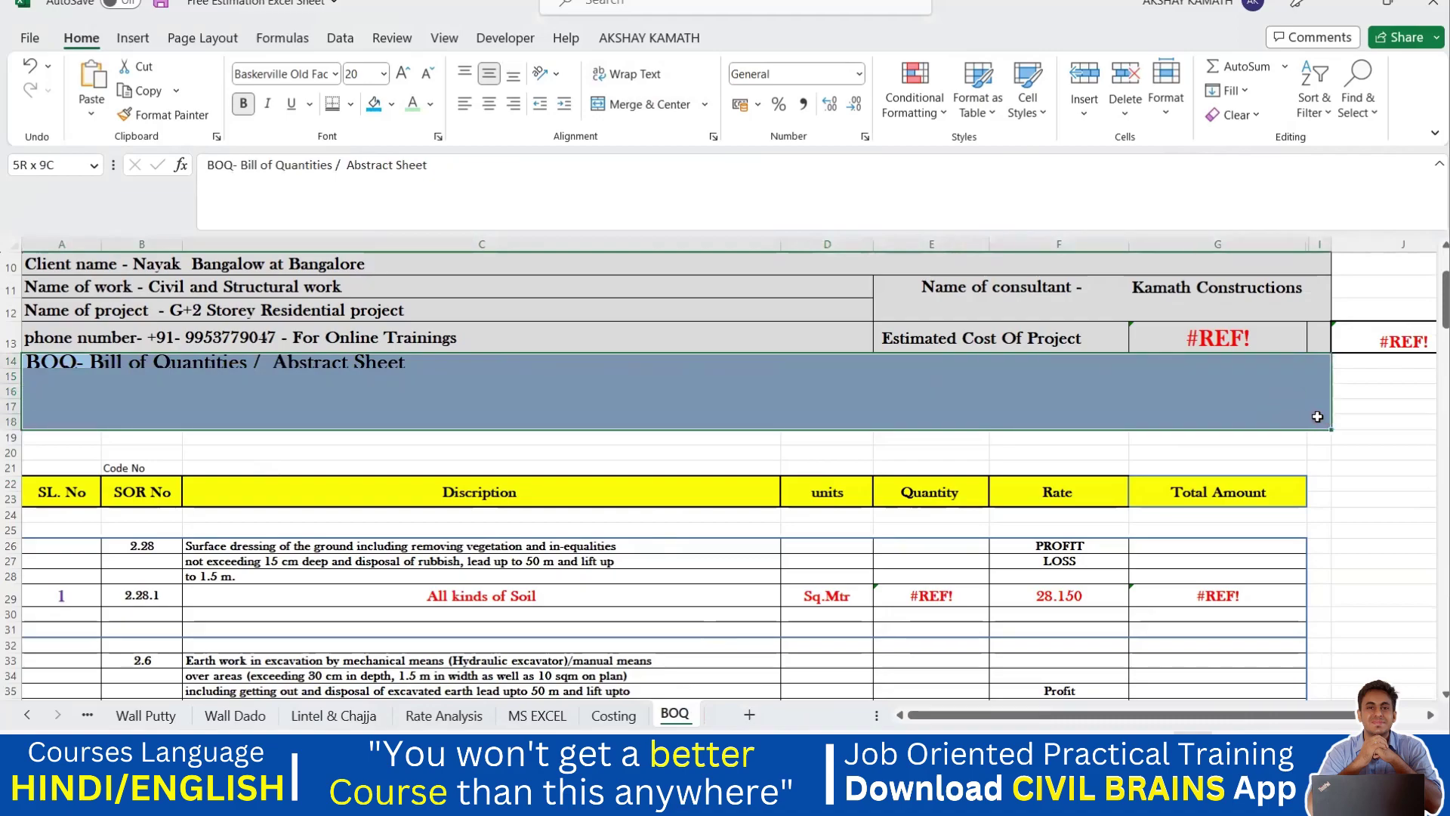
{"action": "left_click", "coordinate": [642, 105]}
{"action": "left_click", "coordinate": [727, 567]}
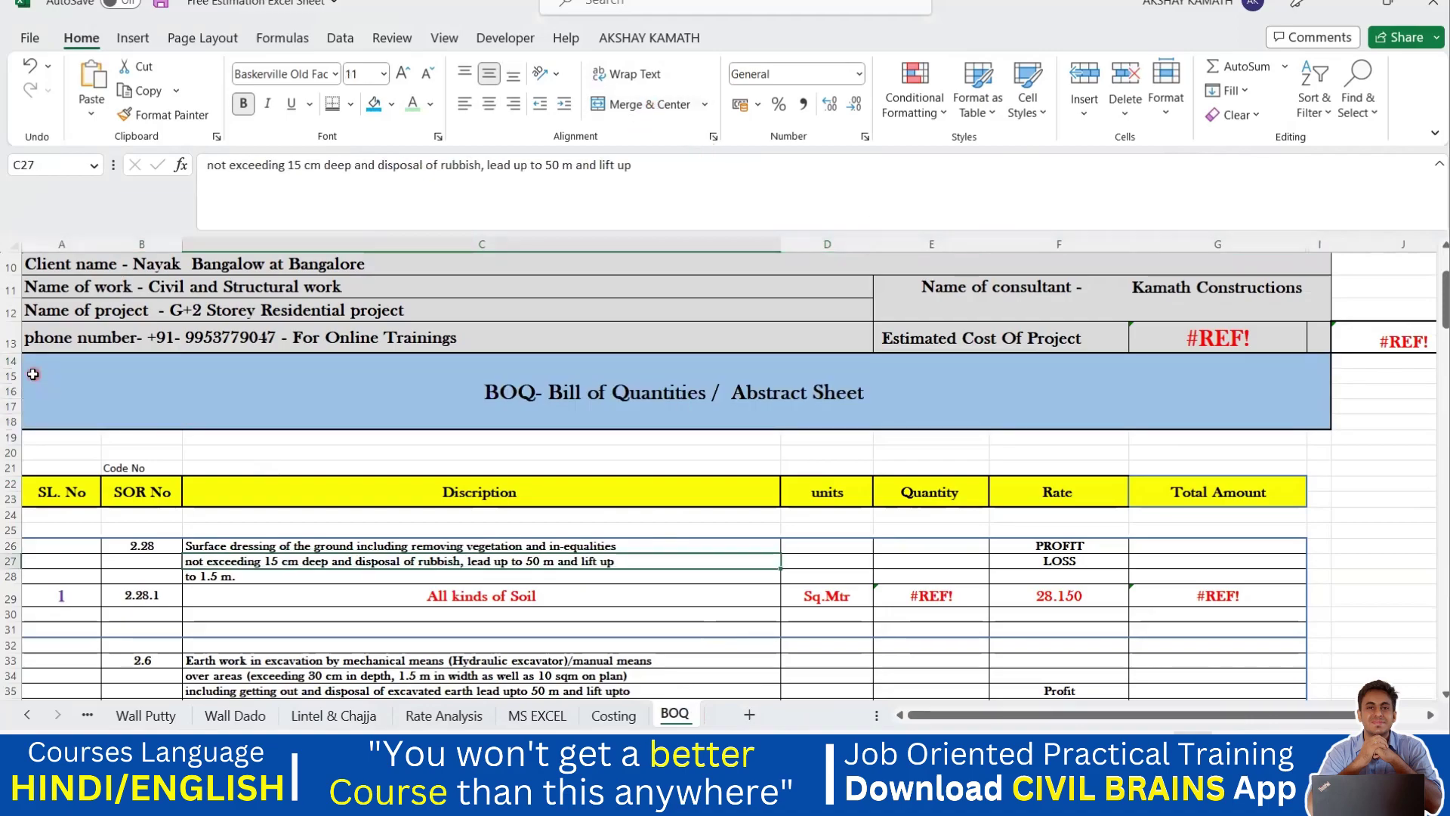
{"action": "left_click", "coordinate": [134, 369]}
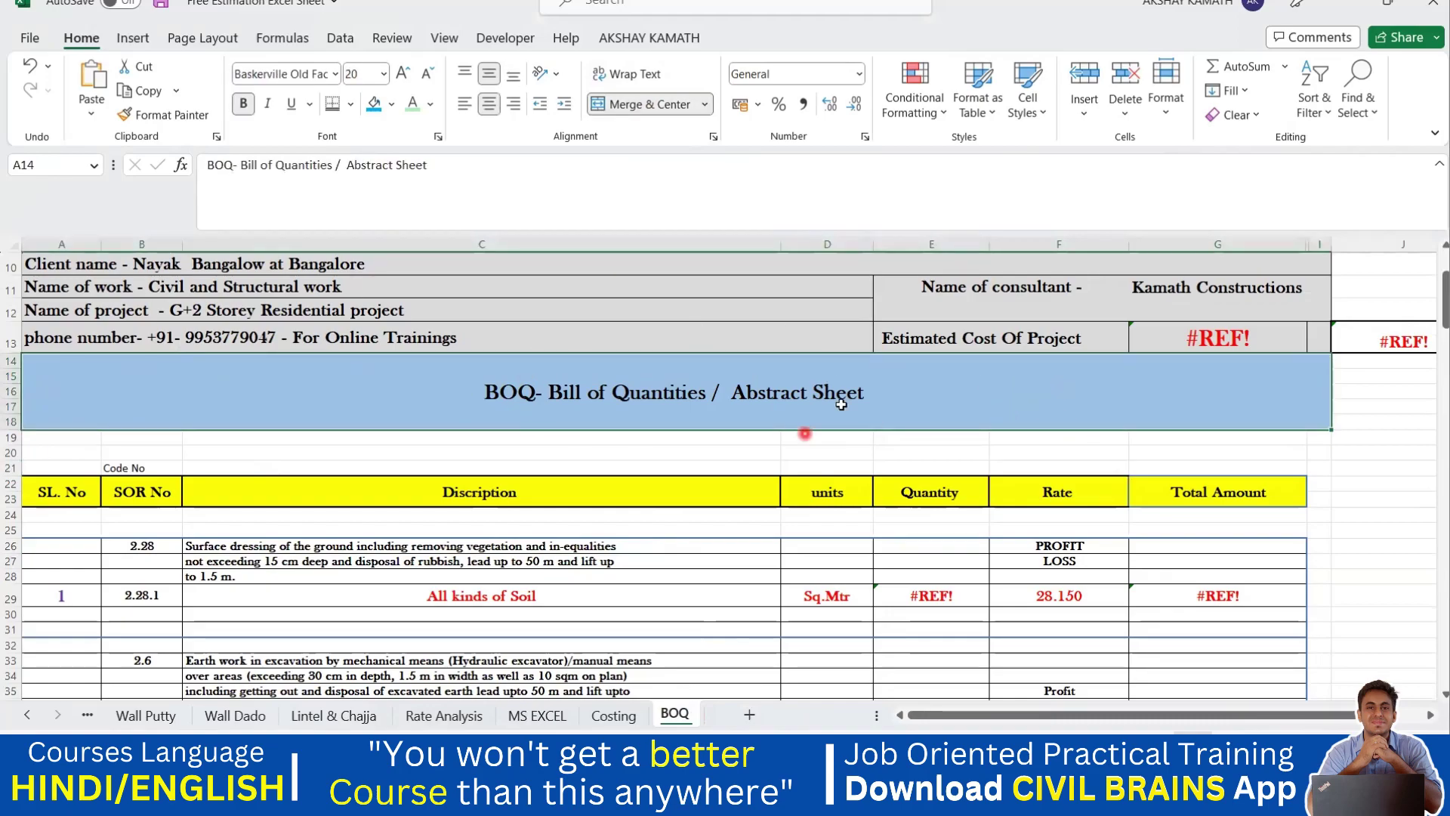
Step: Add a new blank worksheet after the BOQ sheet
{"action": "left_click", "coordinate": [749, 714]}
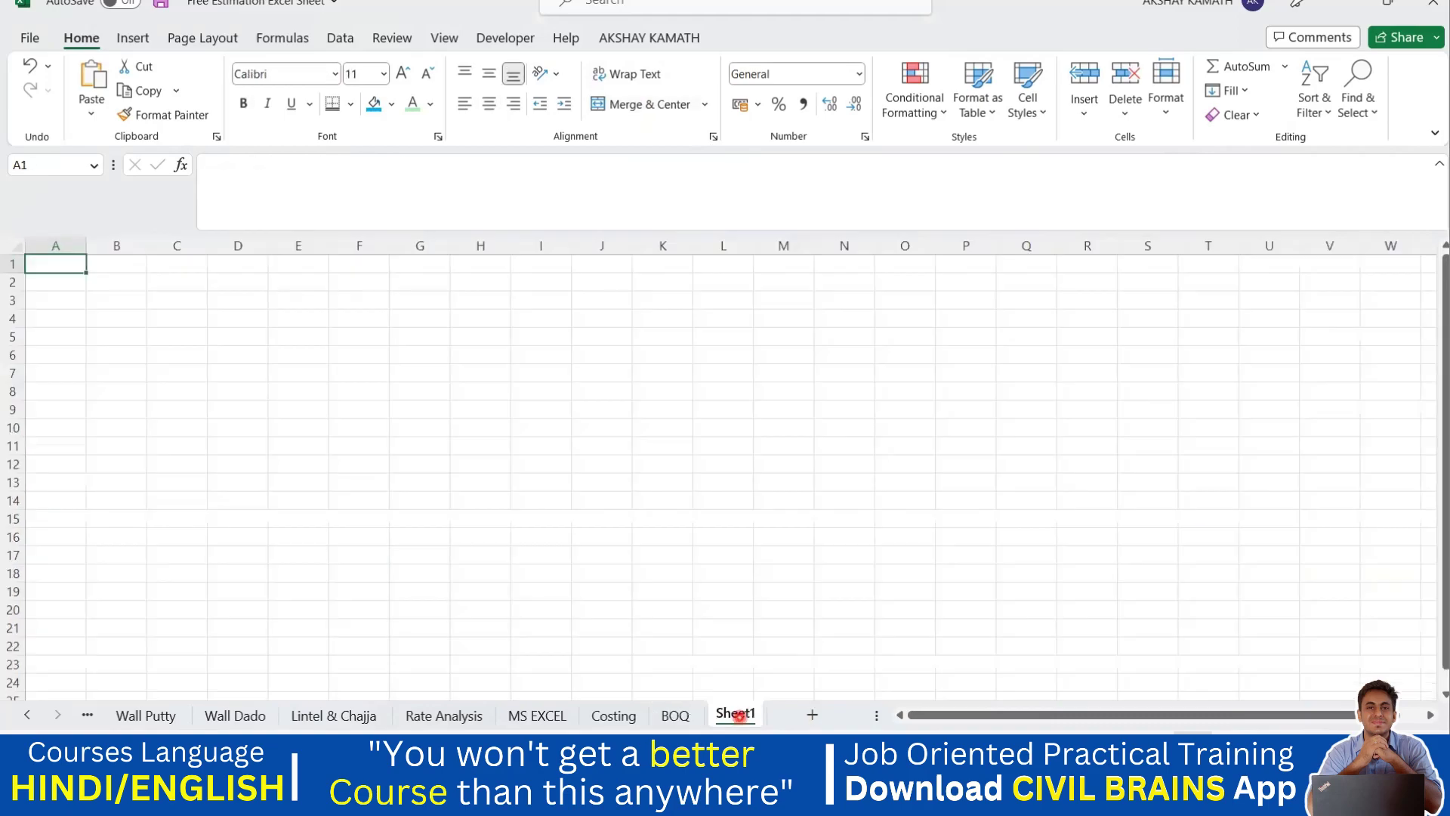
{"action": "left_click", "coordinate": [314, 320]}
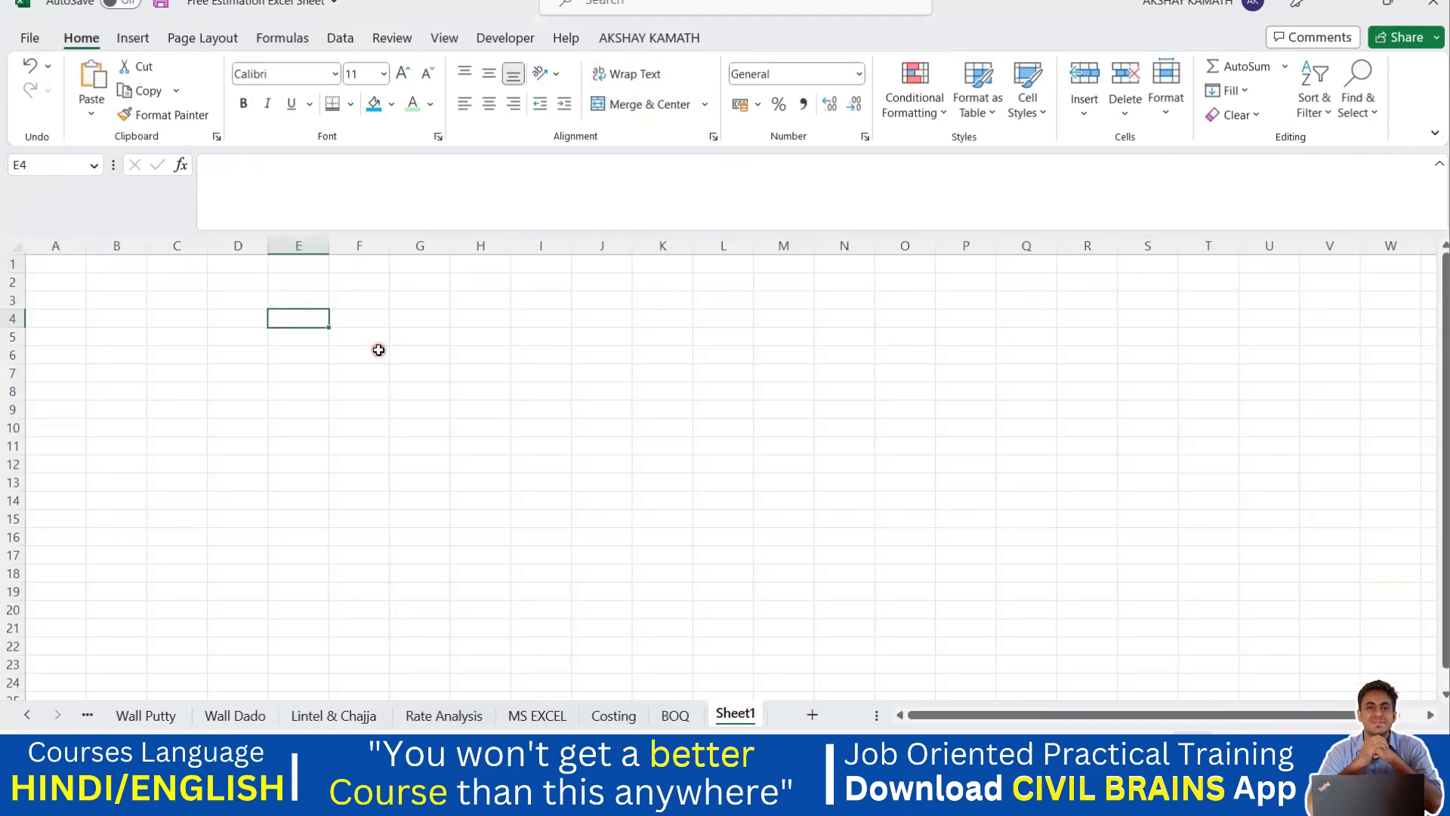
{"action": "type", "text": "Bill of Quantitiies"}
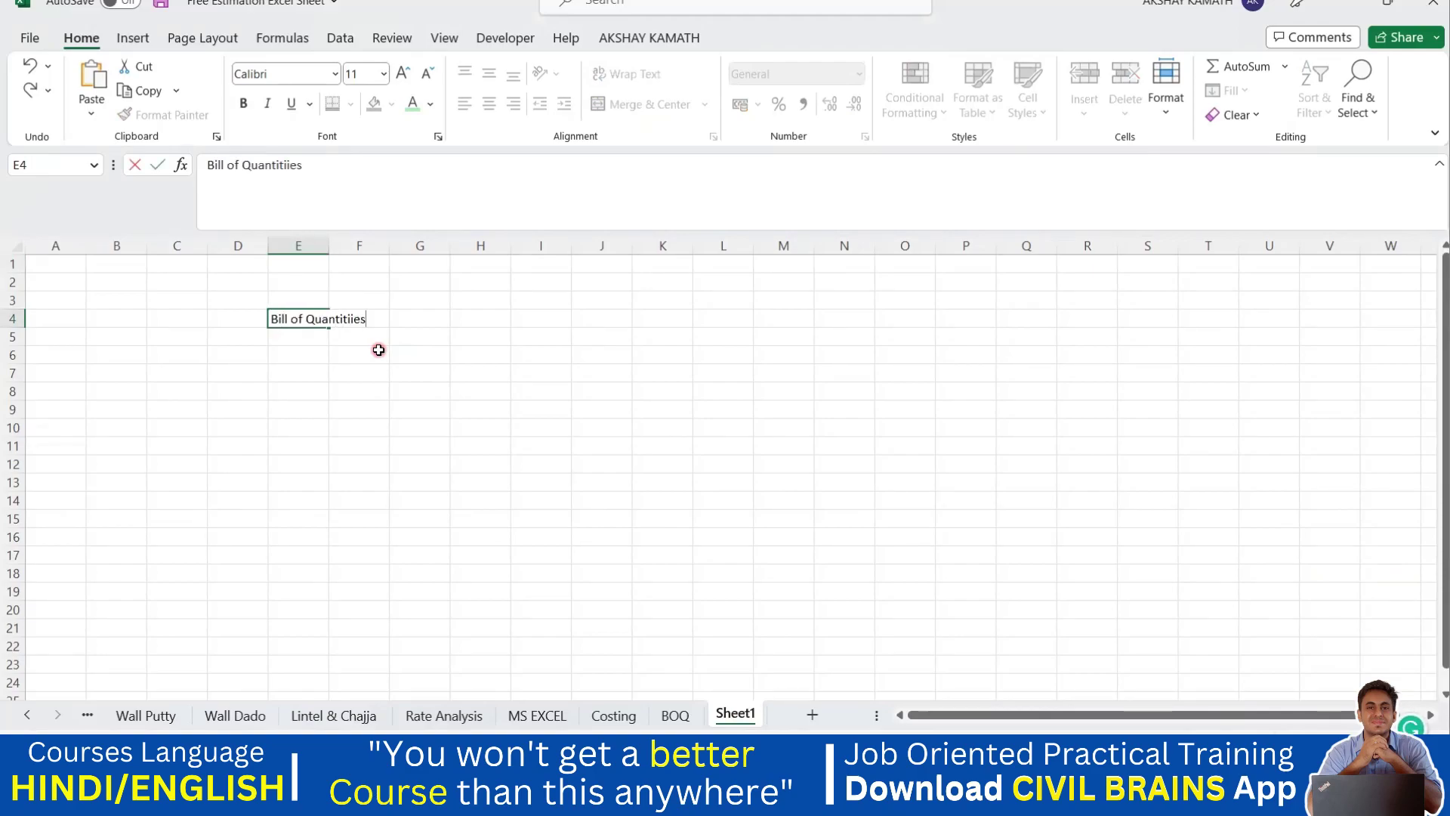
{"action": "key", "text": "BackSpace"}
{"action": "key", "text": "BackSpace"}
{"action": "key", "text": "BackSpace"}
{"action": "key", "text": "BackSpace"}
{"action": "key", "text": "BackSpace"}
{"action": "key", "text": "BackSpace"}
{"action": "key", "text": "BackSpace"}
{"action": "key", "text": "BackSpace"}
{"action": "key", "text": "BackSpace"}
{"action": "key", "text": "BackSpace"}
{"action": "key", "text": "BackSpace"}
{"action": "key", "text": "BackSpace"}
{"action": "key", "text": "BackSpace"}
{"action": "key", "text": "BackSpace"}
{"action": "key", "text": "BackSpace"}
{"action": "key", "text": "BackSpace"}
{"action": "key", "text": "BackSpace"}
{"action": "key", "text": "BackSpace"}
{"action": "key", "text": "BackSpace"}
{"action": "left_click", "coordinate": [385, 402]}
{"action": "key", "text": "ctrl+Up"}
Step: Enter "Welcome to this Wondefule Excel Course" in cell H9
{"action": "left_click", "coordinate": [463, 407]}
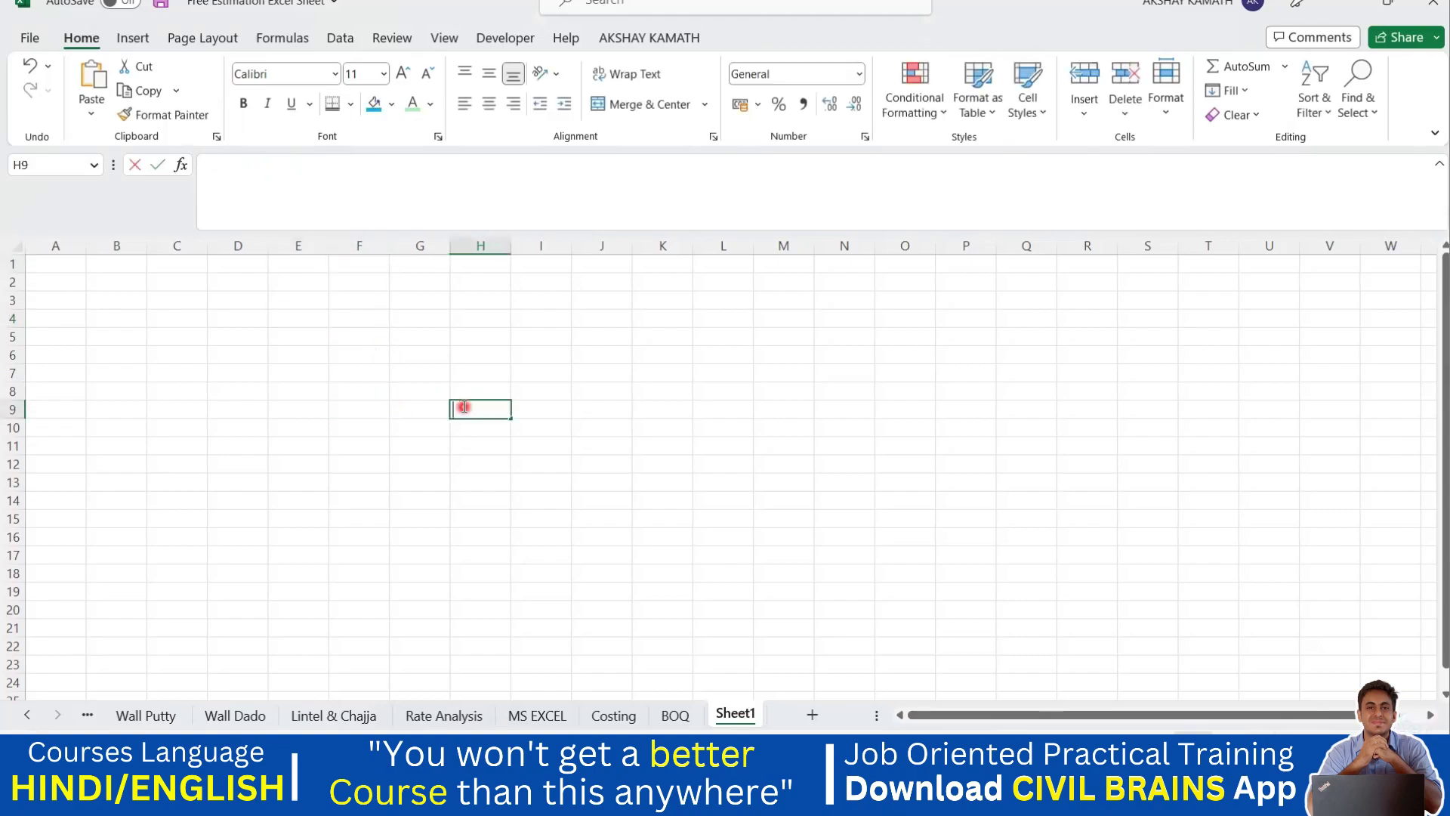
{"action": "type", "text": "W"}
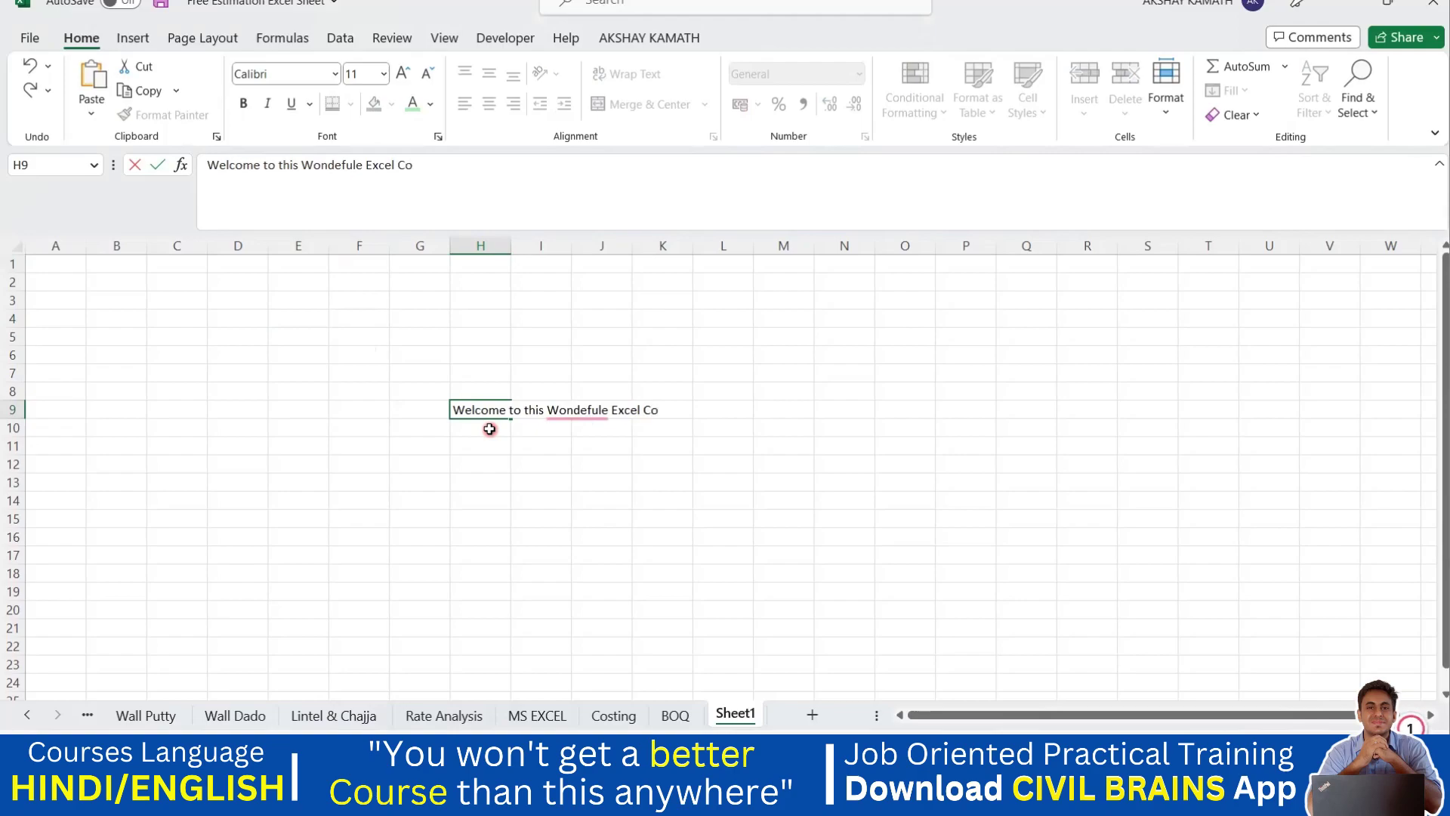
{"action": "left_click", "coordinate": [602, 481]}
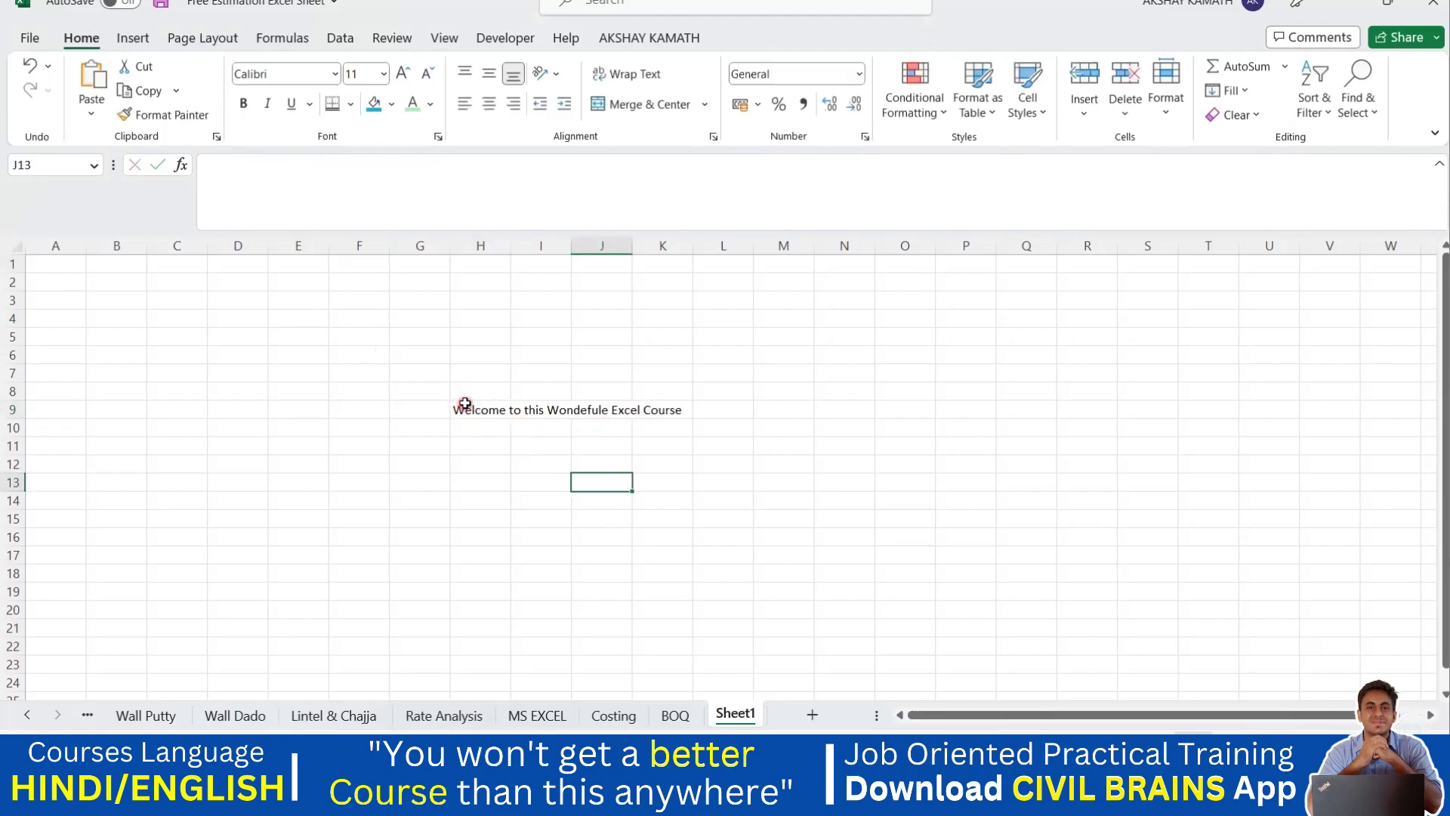
{"action": "left_click", "coordinate": [876, 429]}
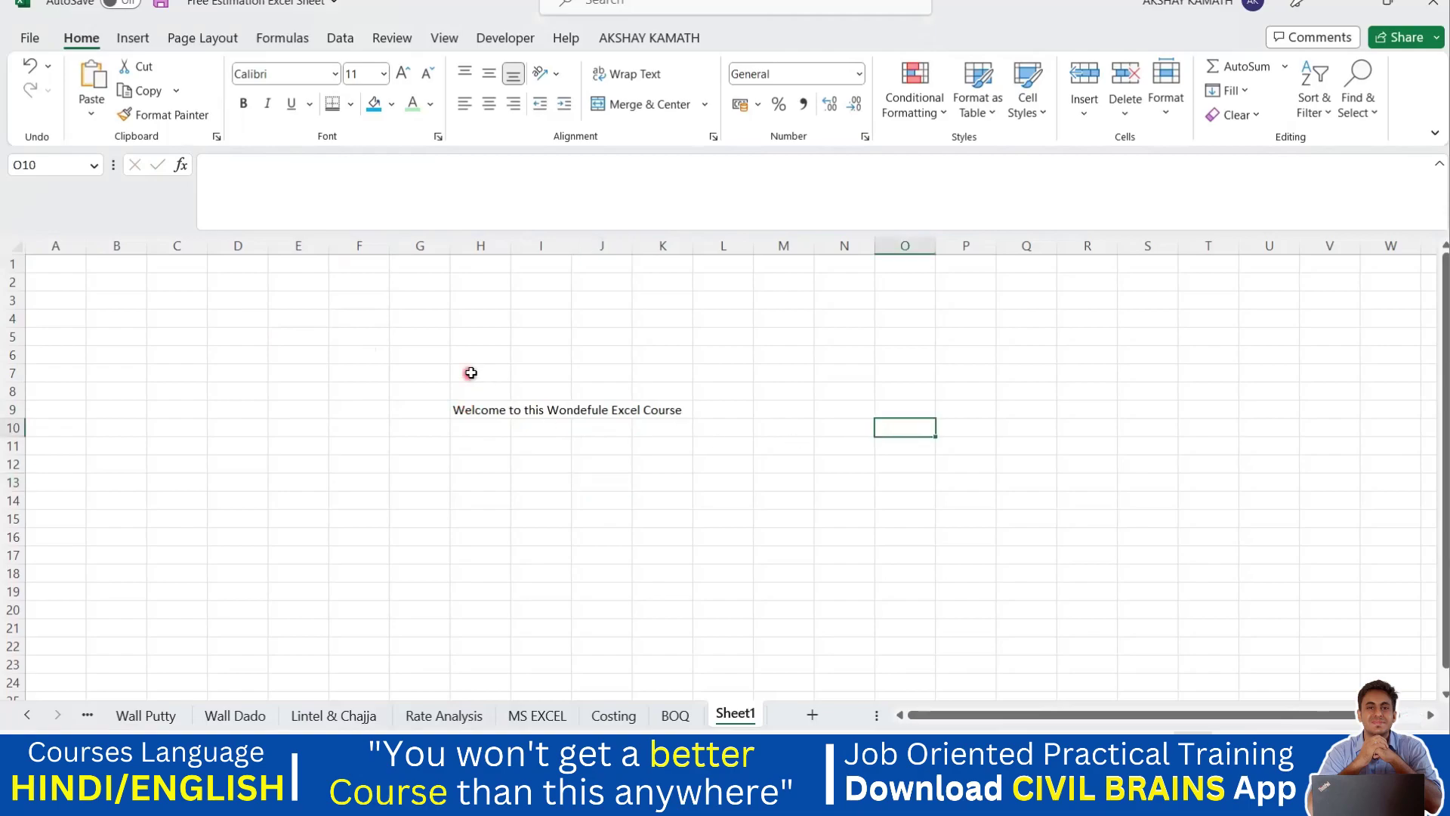
Step: Merge and center F5:R15 around the welcome sentence and compare the merged block with the surrounding single cells
{"action": "left_click_drag", "start_coordinate": [368, 342], "coordinate": [1034, 514]}
{"action": "left_click", "coordinate": [659, 111]}
{"action": "left_click_drag", "start_coordinate": [712, 582], "coordinate": [430, 360]}
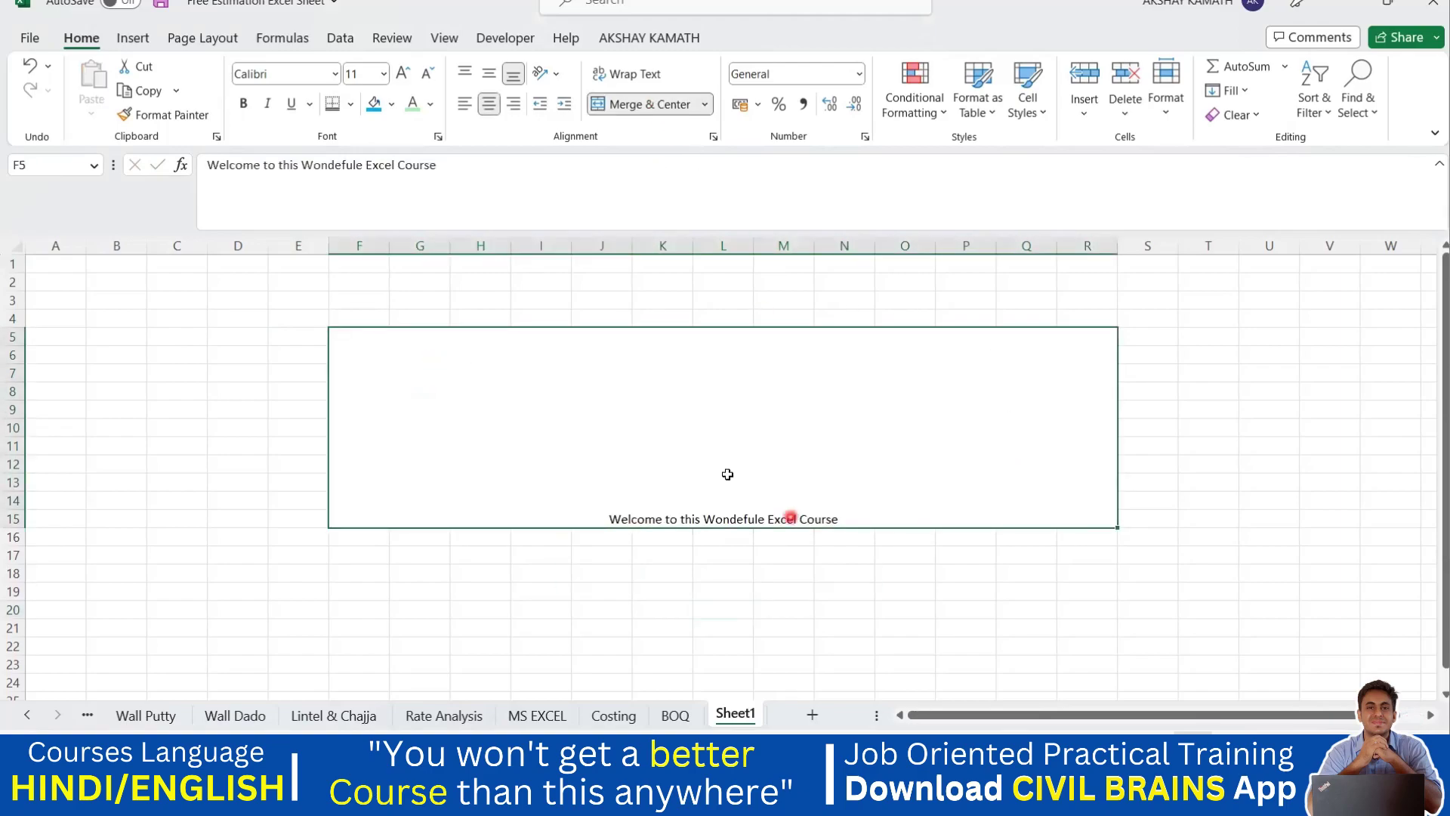
{"action": "left_click", "coordinate": [662, 628]}
{"action": "left_click", "coordinate": [189, 468]}
{"action": "left_click", "coordinate": [185, 407]}
{"action": "left_click", "coordinate": [173, 373]}
{"action": "left_click", "coordinate": [570, 462]}
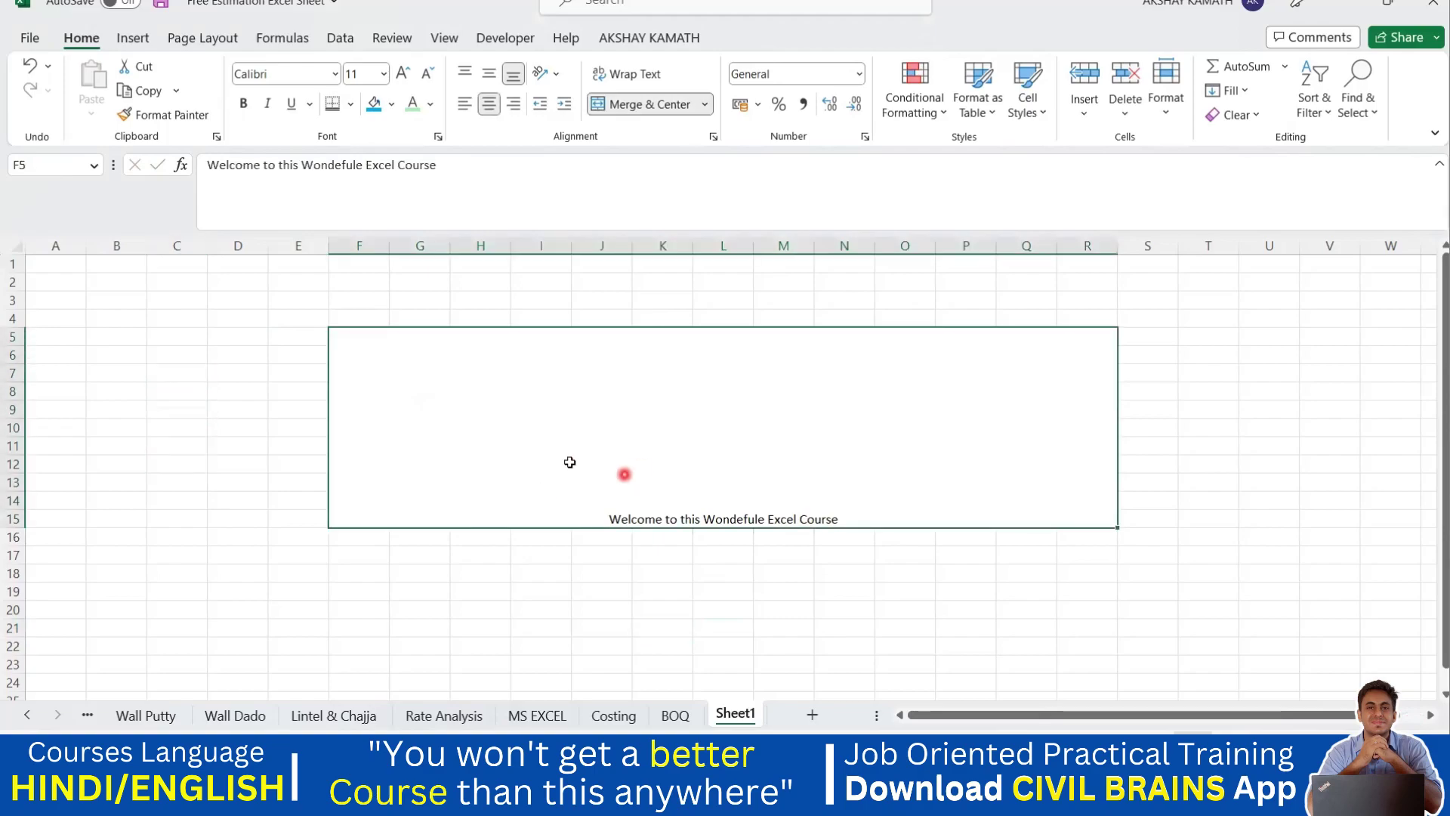
{"action": "left_click", "coordinate": [785, 571]}
Step: Make the merged welcome sentence bold and set its font to Calisto MT
{"action": "left_click", "coordinate": [717, 477]}
{"action": "left_click", "coordinate": [248, 115]}
{"action": "left_click", "coordinate": [244, 103]}
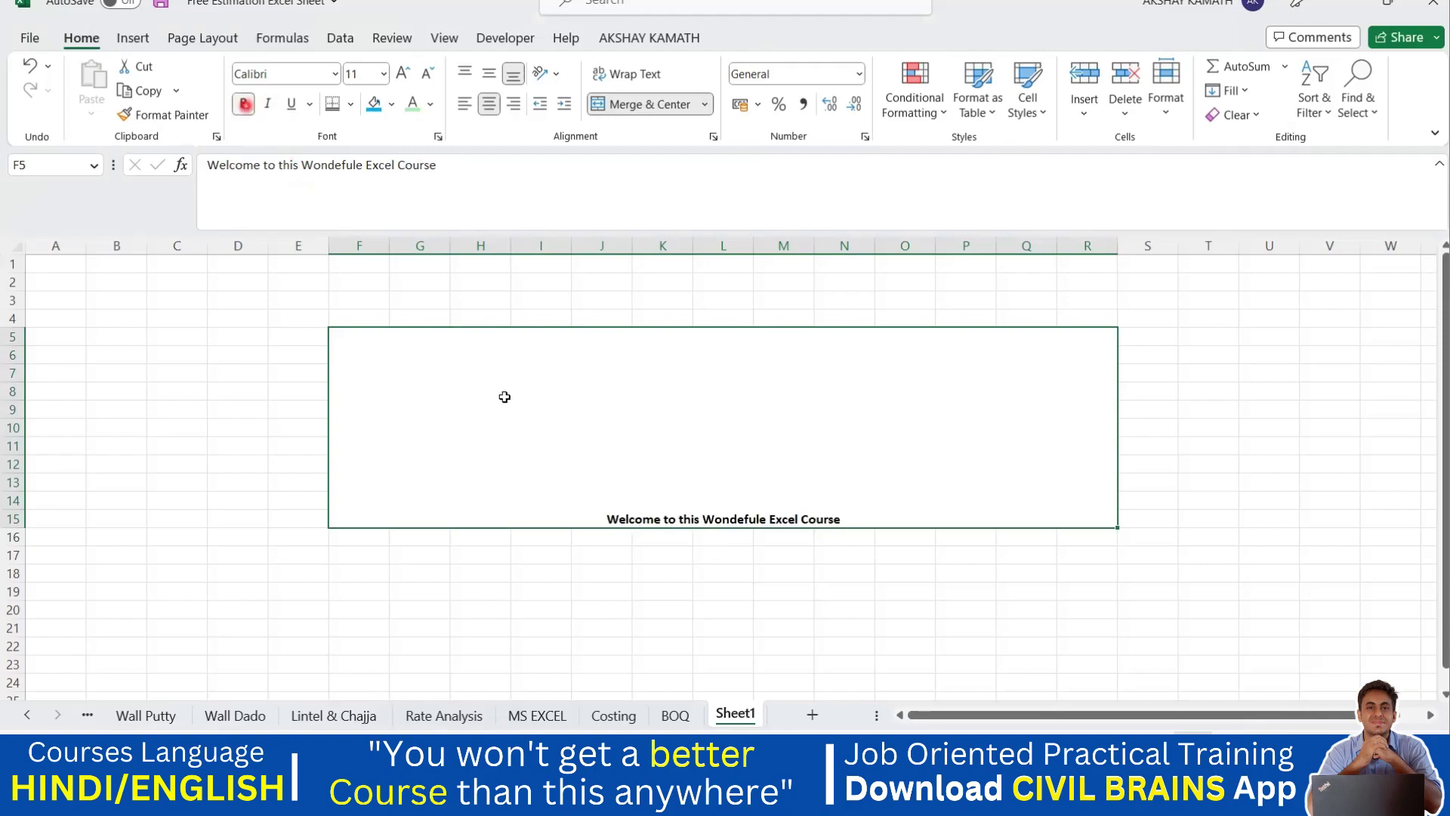
{"action": "left_click", "coordinate": [334, 74]}
{"action": "scroll", "coordinate": [318, 287], "scroll_direction": "down", "scroll_amount": 1}
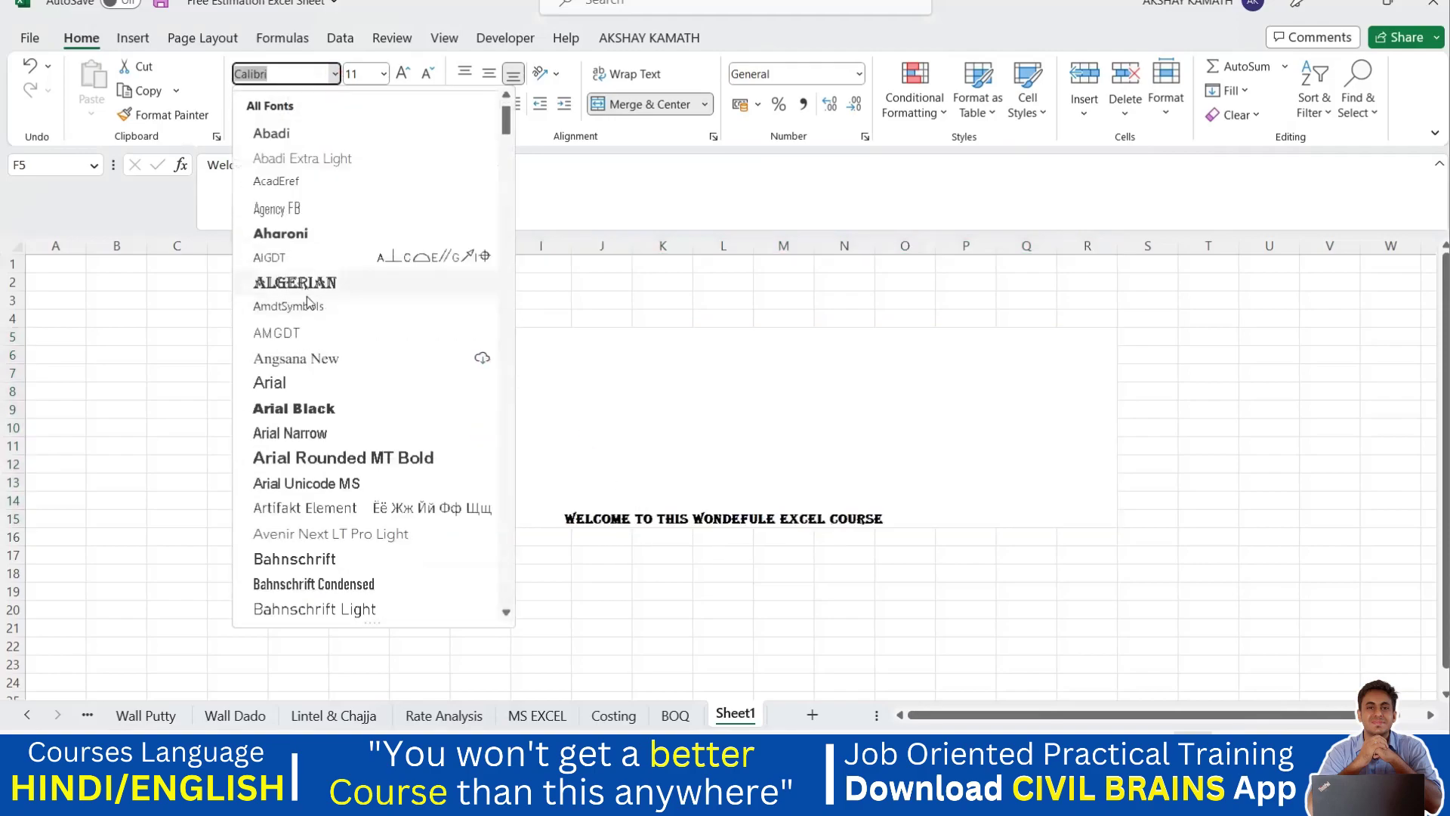
{"action": "scroll", "coordinate": [310, 317], "scroll_direction": "down", "scroll_amount": 12}
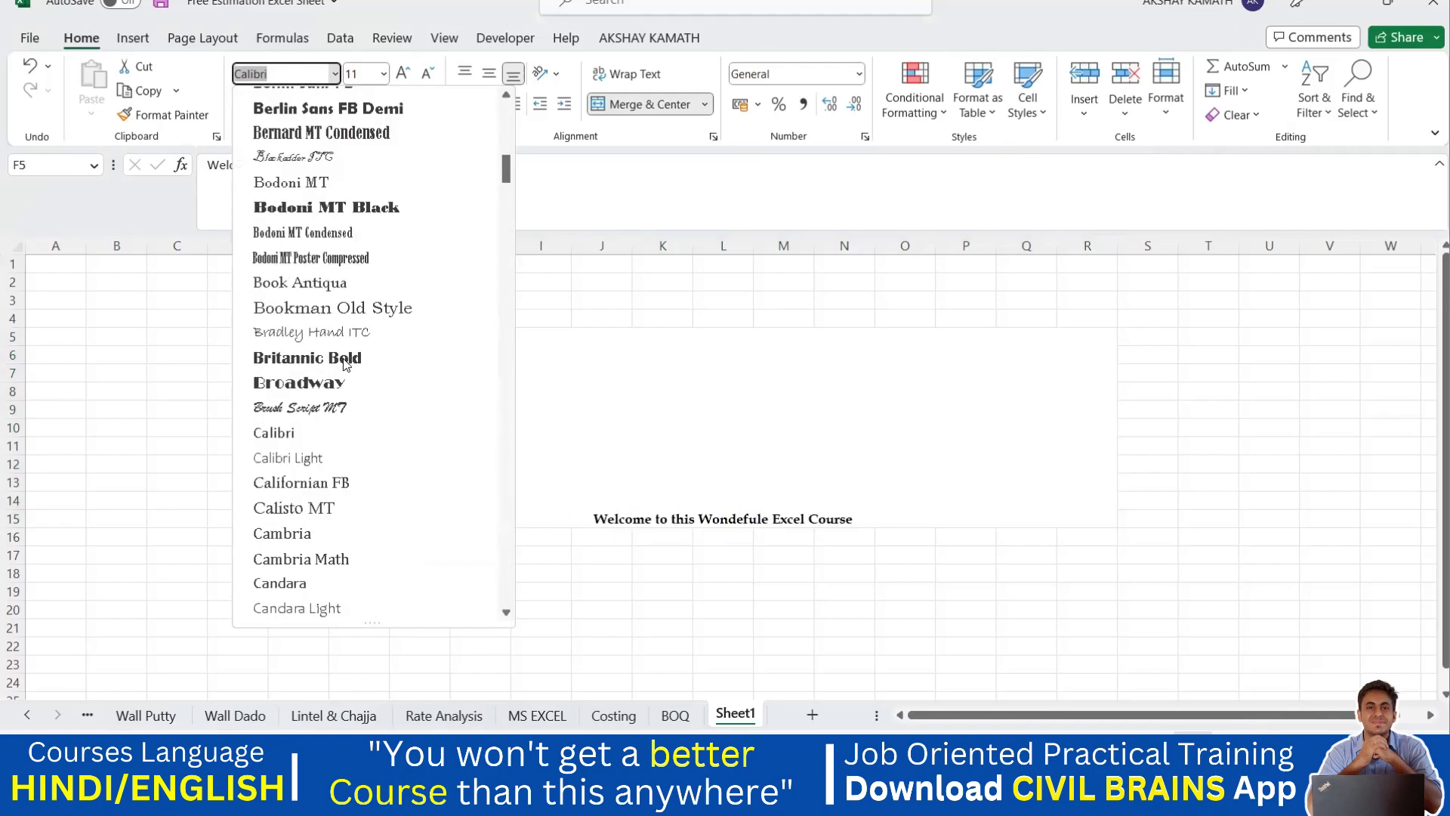
{"action": "scroll", "coordinate": [344, 364], "scroll_direction": "down", "scroll_amount": 1}
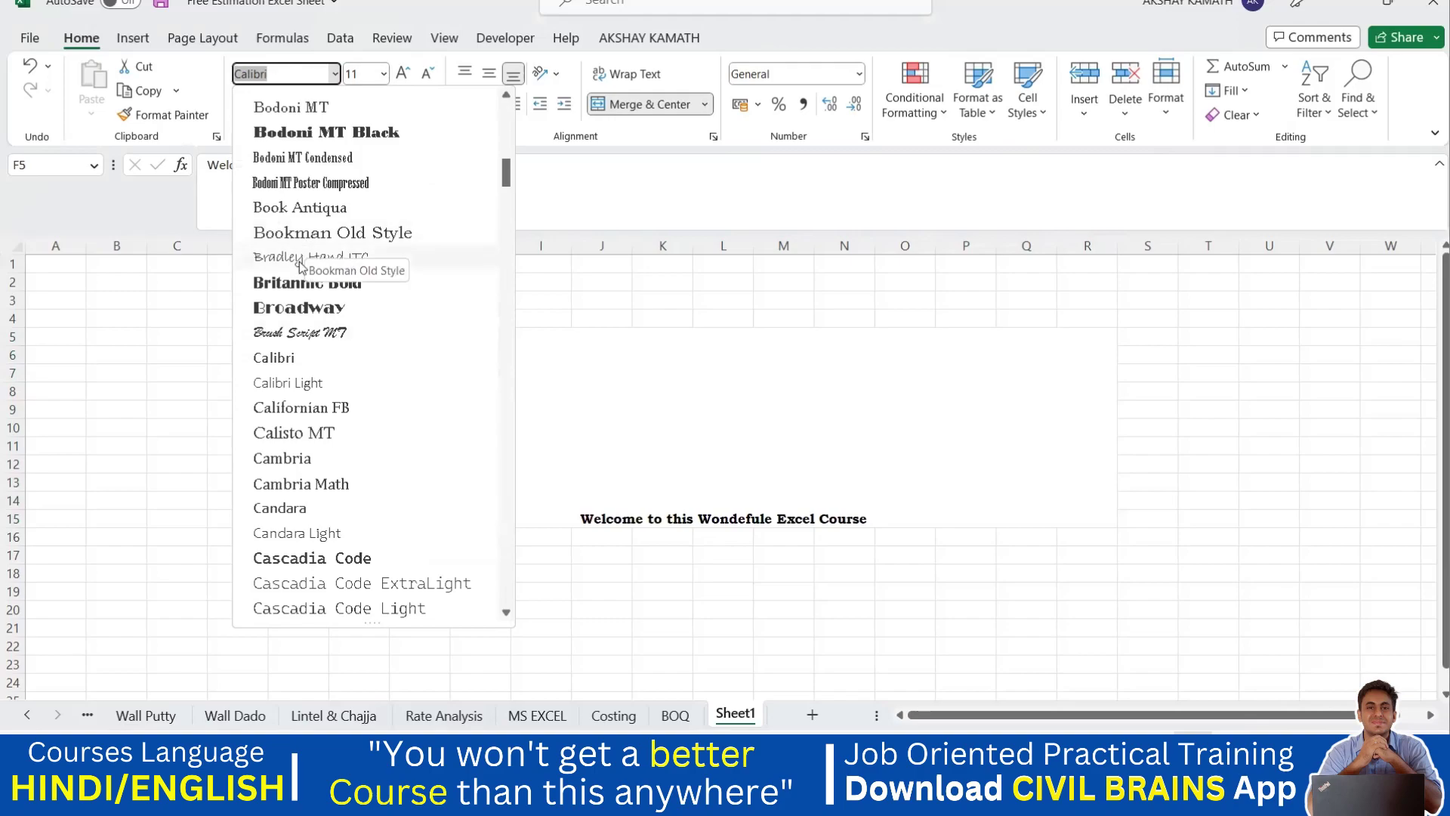
{"action": "left_click", "coordinate": [289, 434]}
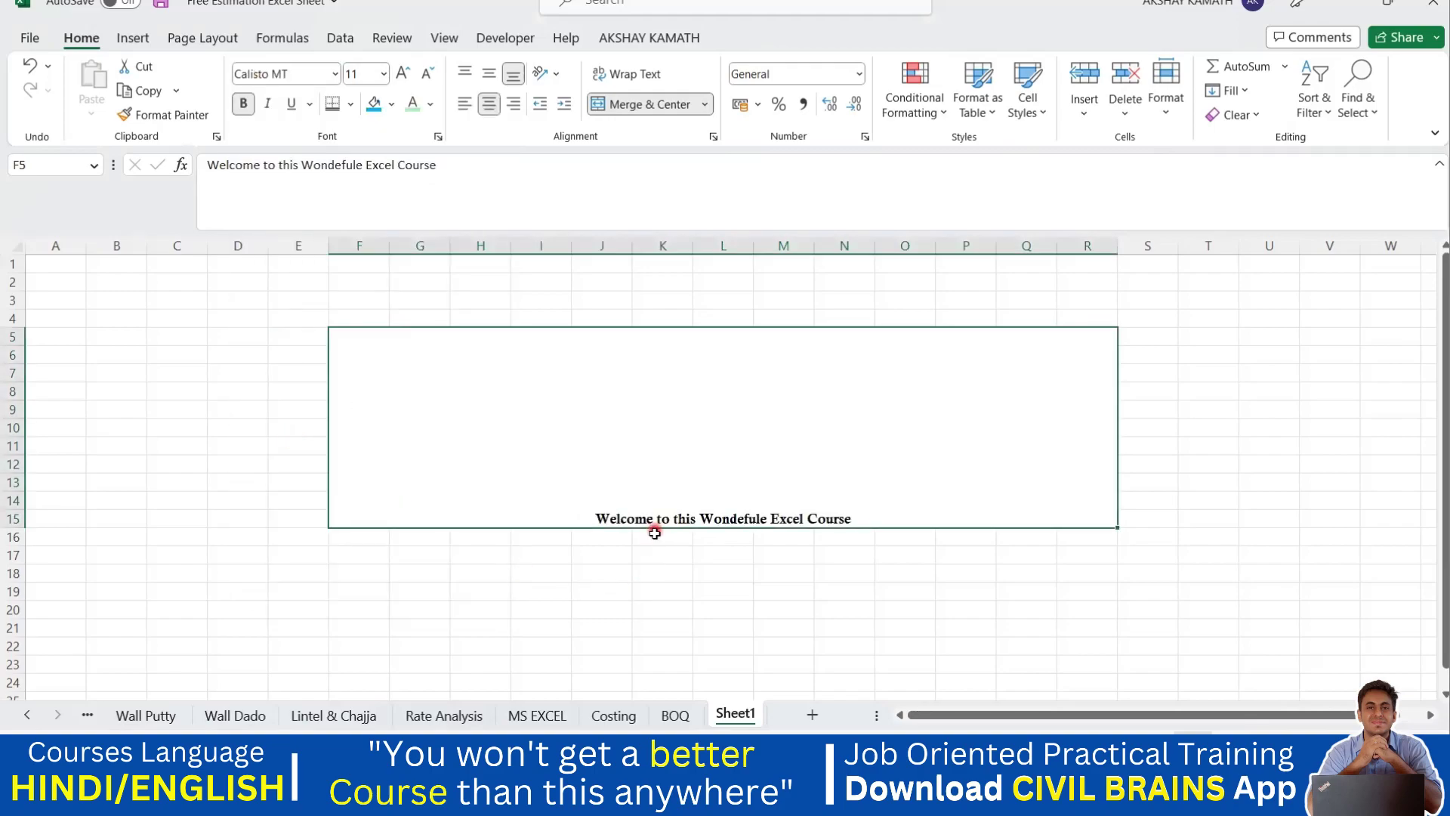
Step: Increase the welcome sentence's font size to 26
{"action": "left_click", "coordinate": [400, 75]}
{"action": "left_click", "coordinate": [400, 75]}
{"action": "left_click", "coordinate": [400, 75]}
{"action": "left_click", "coordinate": [400, 76]}
{"action": "left_click", "coordinate": [401, 76]}
{"action": "left_click", "coordinate": [401, 75]}
{"action": "left_click", "coordinate": [402, 75]}
{"action": "left_click", "coordinate": [402, 75]}
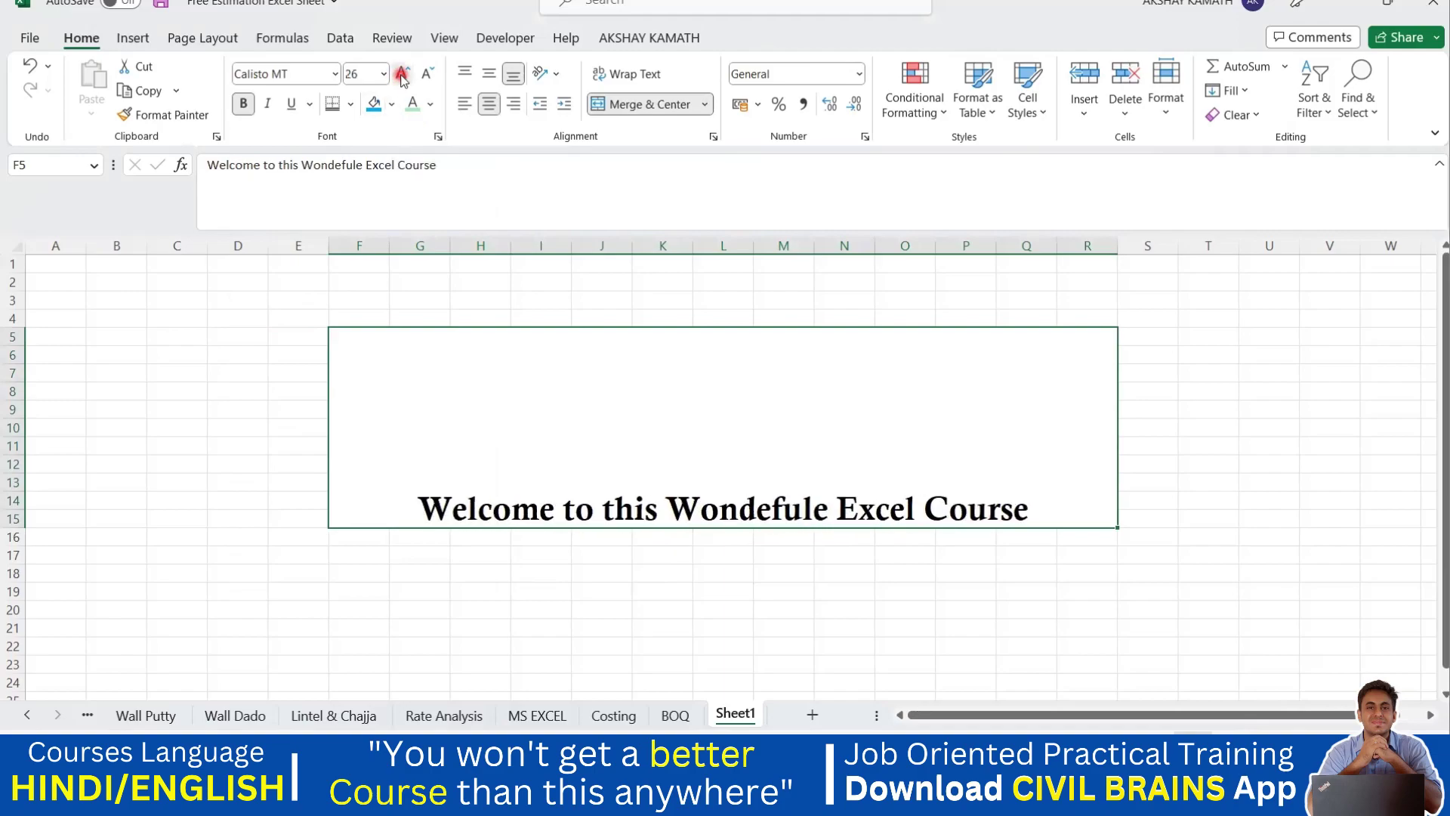
Step: Edit the welcome sentence to change "Wondefule" to "Wondeful"
{"action": "left_click", "coordinate": [824, 501]}
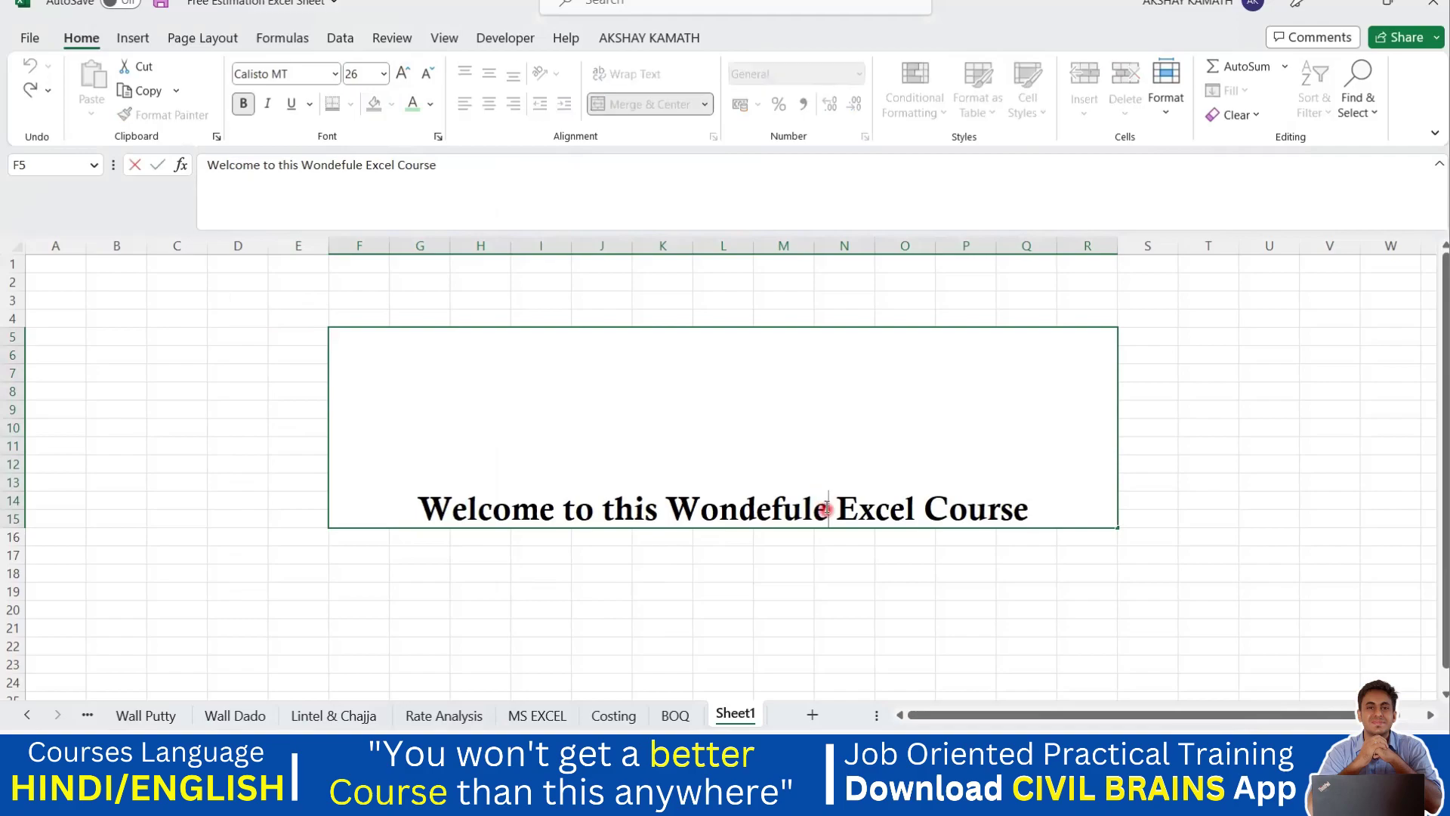
{"action": "key", "text": "BackSpace"}
{"action": "left_click", "coordinate": [831, 576]}
{"action": "left_click", "coordinate": [728, 497]}
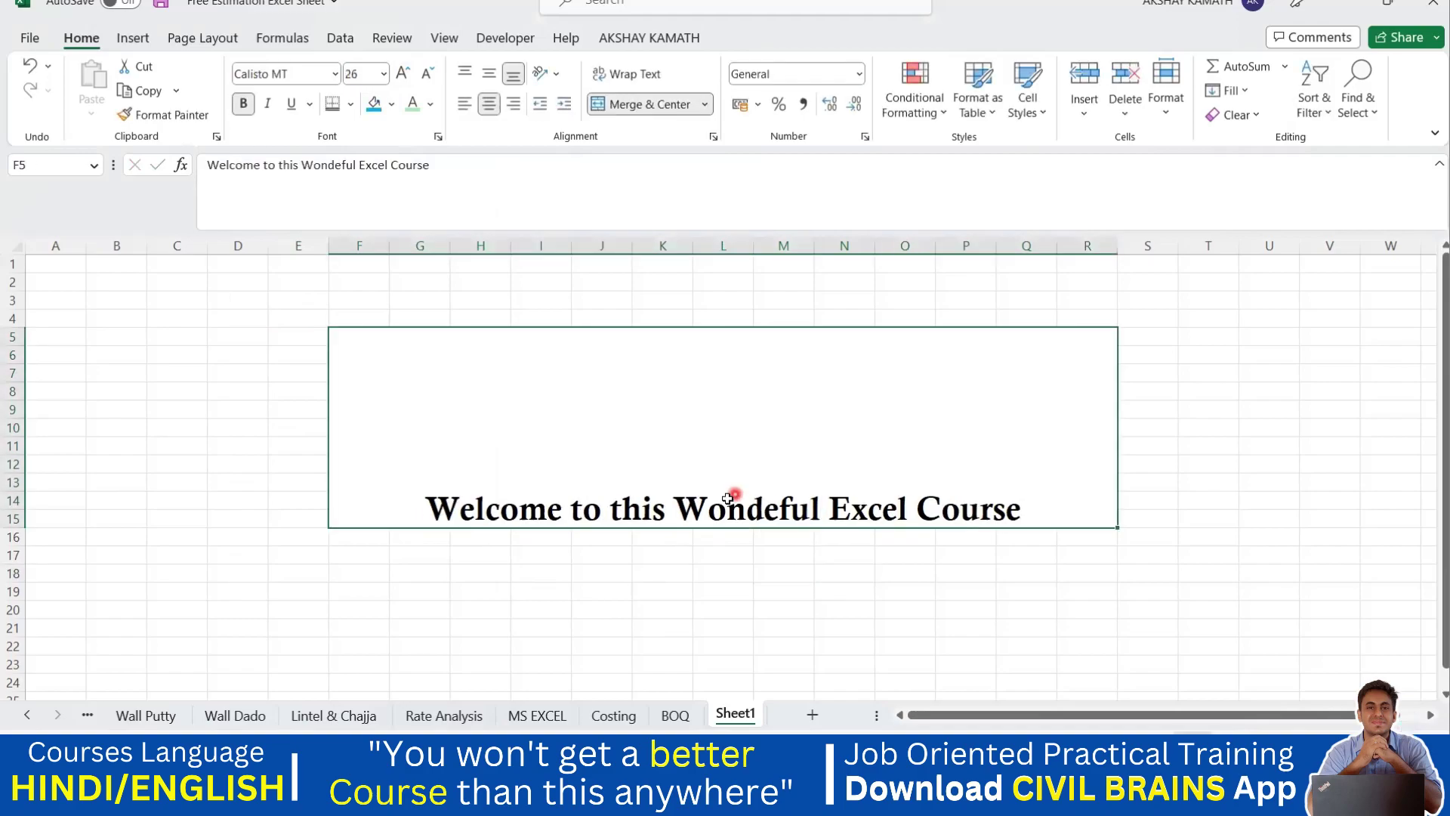
Step: Apply Thick Outside Borders to the merged welcome cell F5:R15
{"action": "left_click", "coordinate": [554, 573]}
{"action": "left_click", "coordinate": [444, 454]}
{"action": "left_click", "coordinate": [699, 348]}
{"action": "left_click", "coordinate": [495, 332]}
{"action": "left_click", "coordinate": [351, 105]}
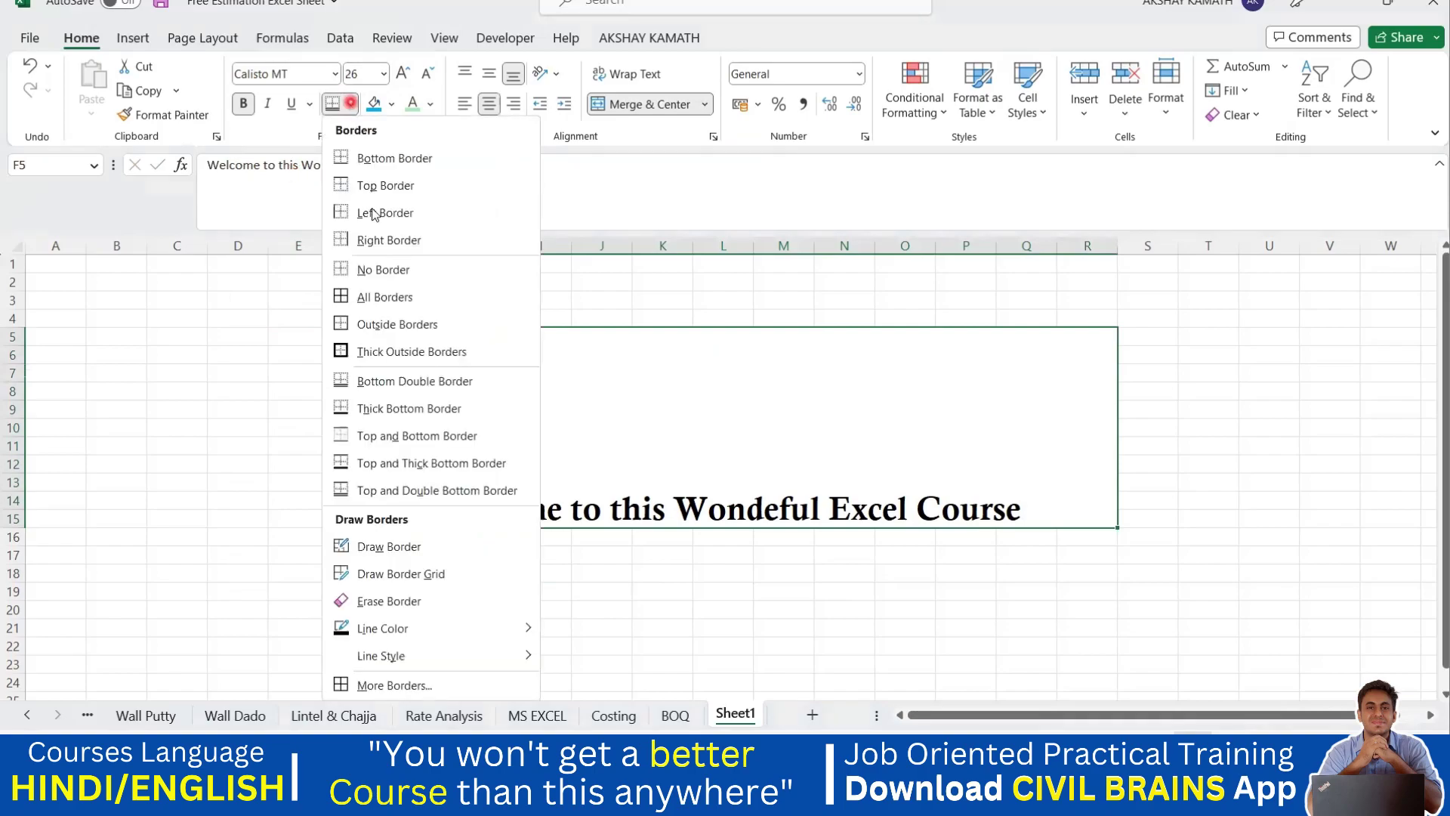
{"action": "left_click", "coordinate": [393, 354]}
{"action": "left_click", "coordinate": [1227, 555]}
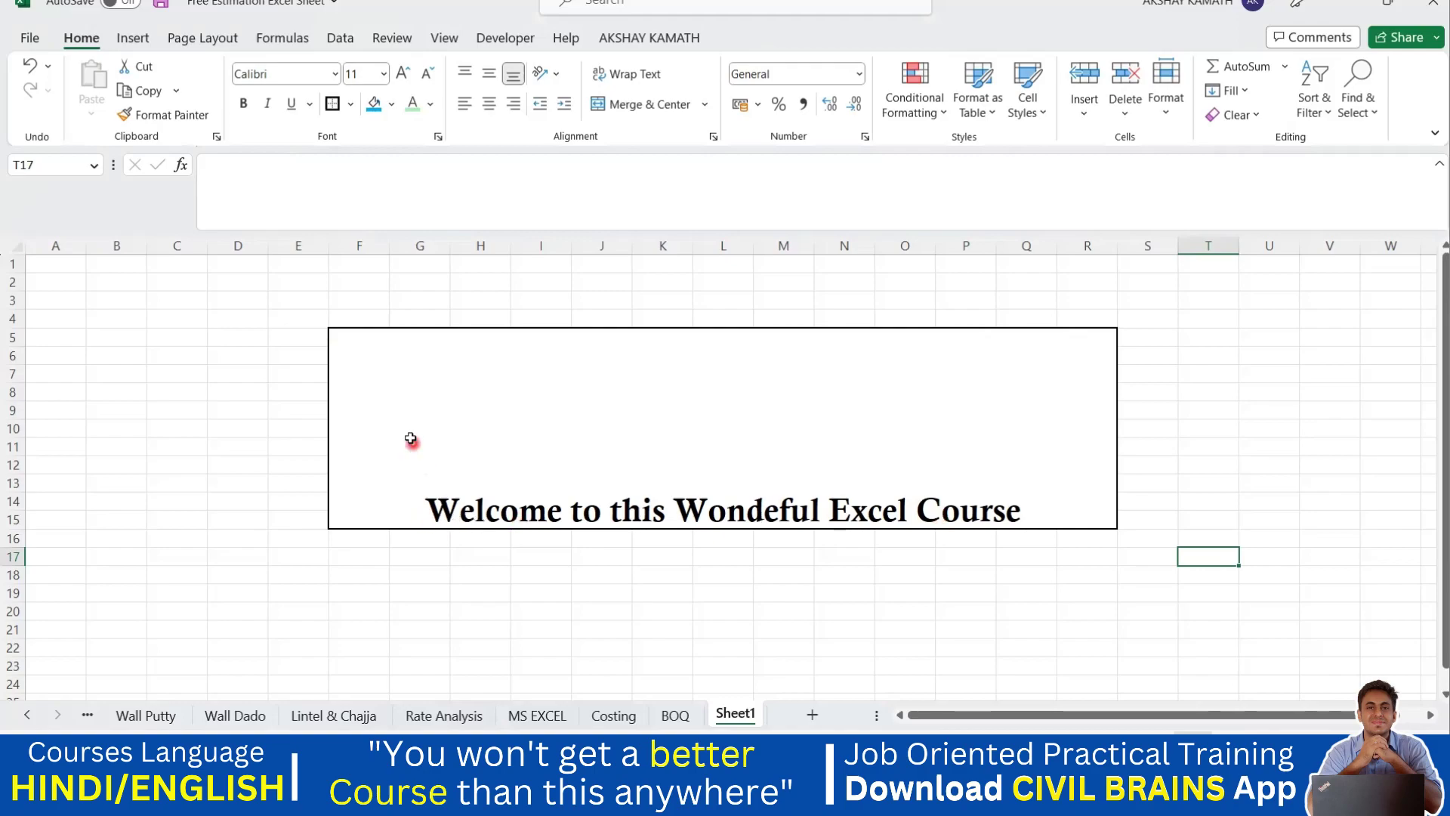
Step: Compare middle, top and bottom vertical alignment on the merged welcome sentence, ending with bottom alignment
{"action": "left_click", "coordinate": [531, 410]}
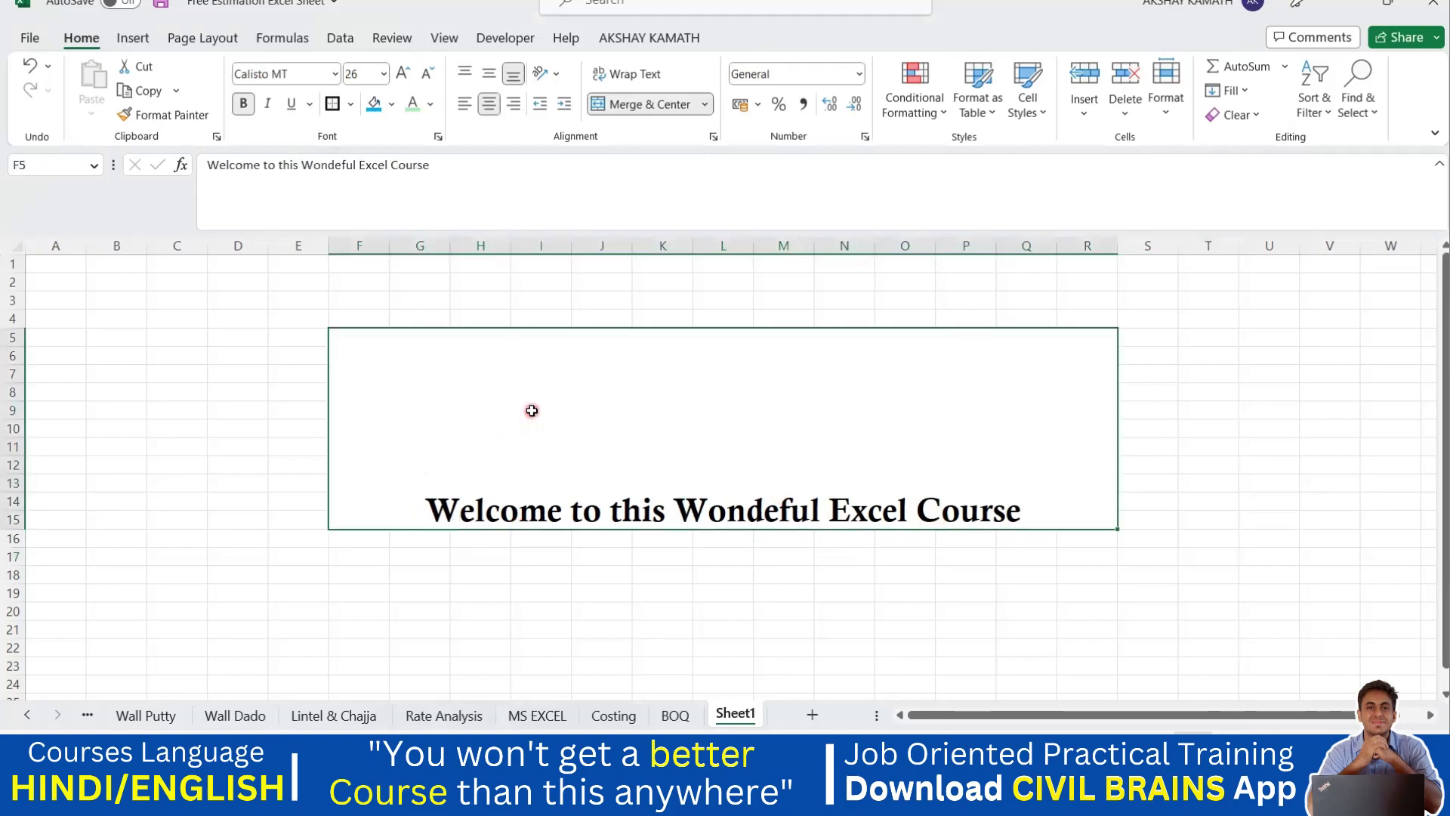
{"action": "left_click", "coordinate": [487, 76]}
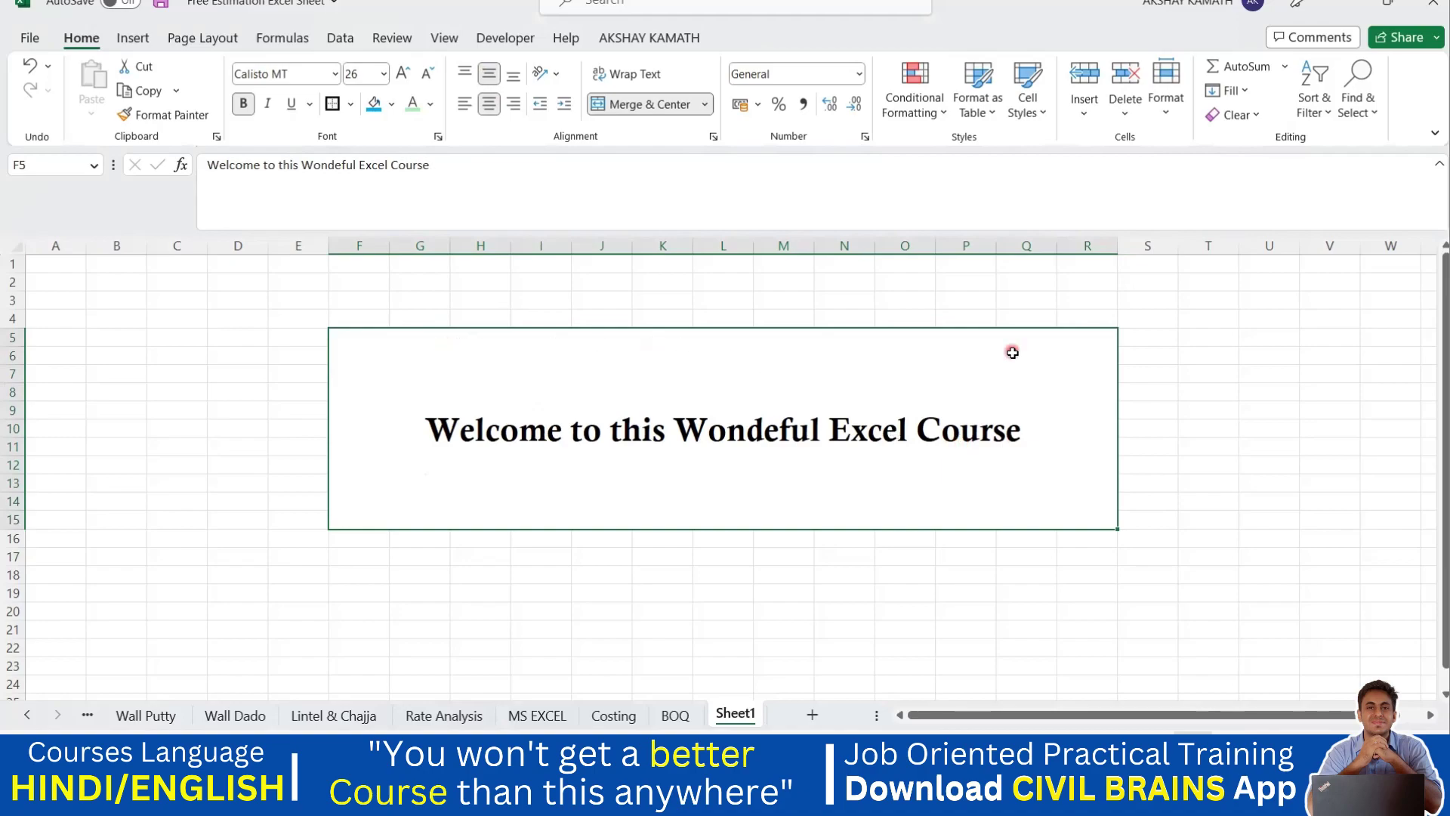
{"action": "left_click", "coordinate": [465, 76]}
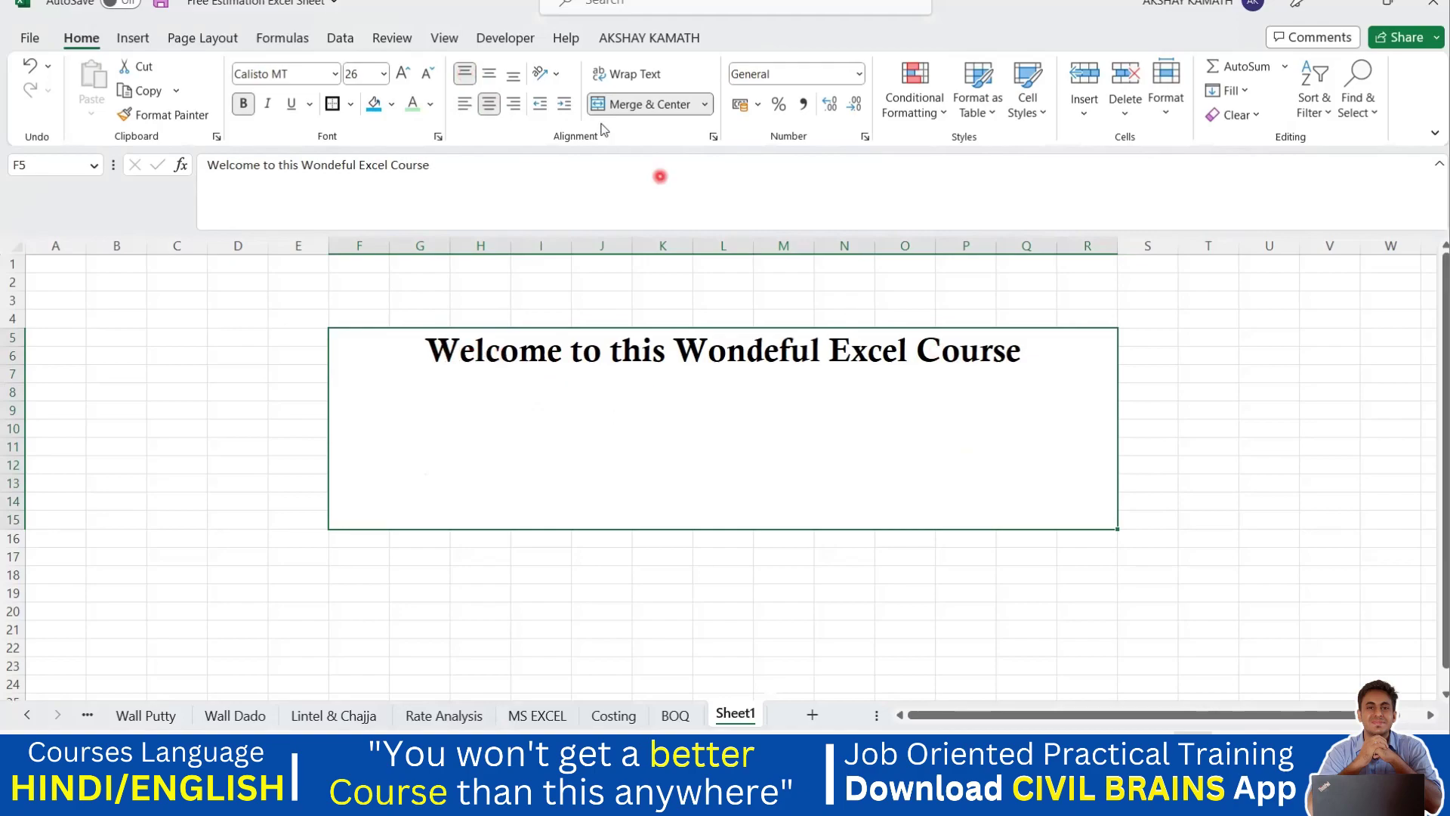
{"action": "left_click", "coordinate": [489, 76]}
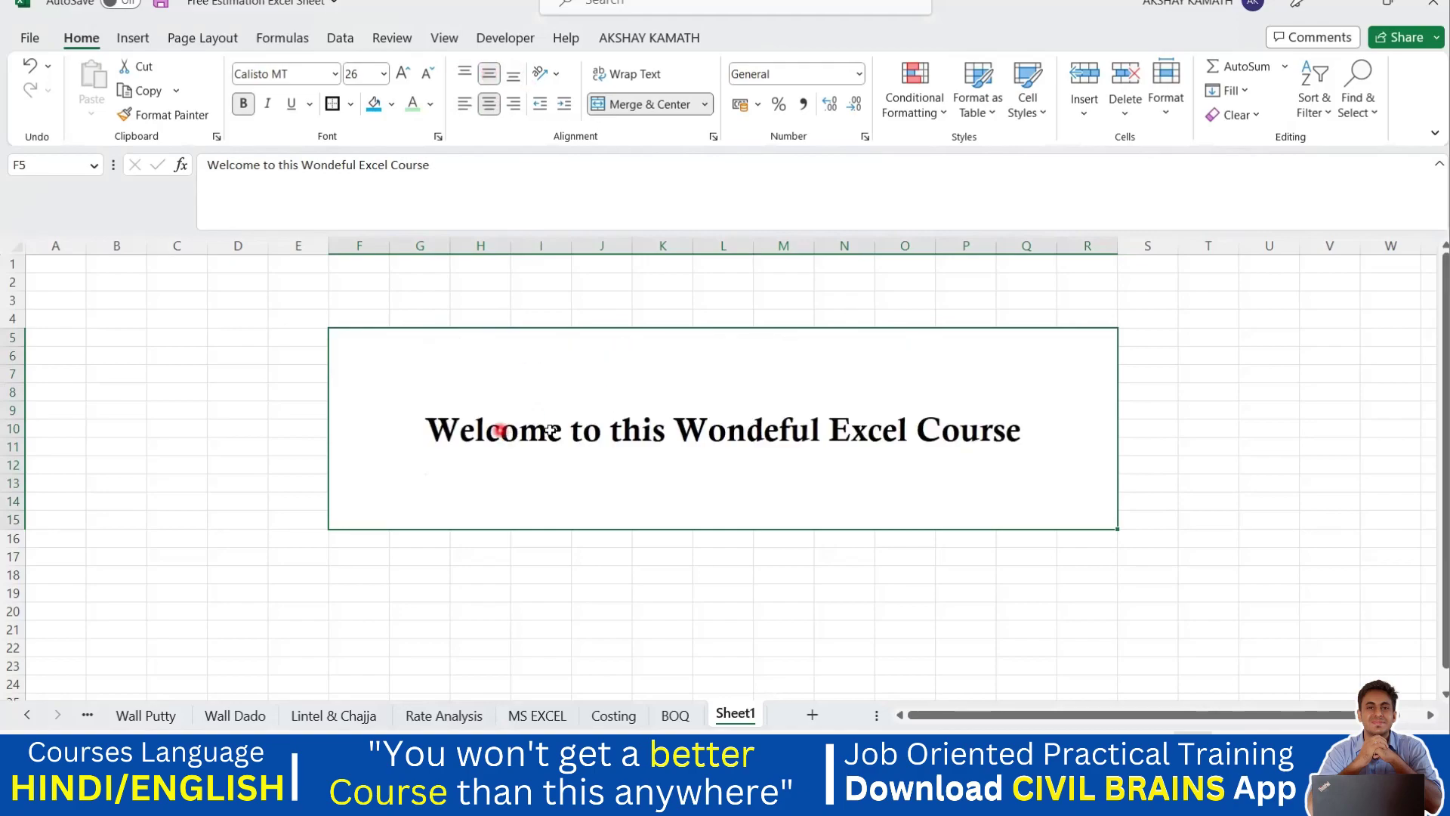
{"action": "left_click", "coordinate": [513, 76]}
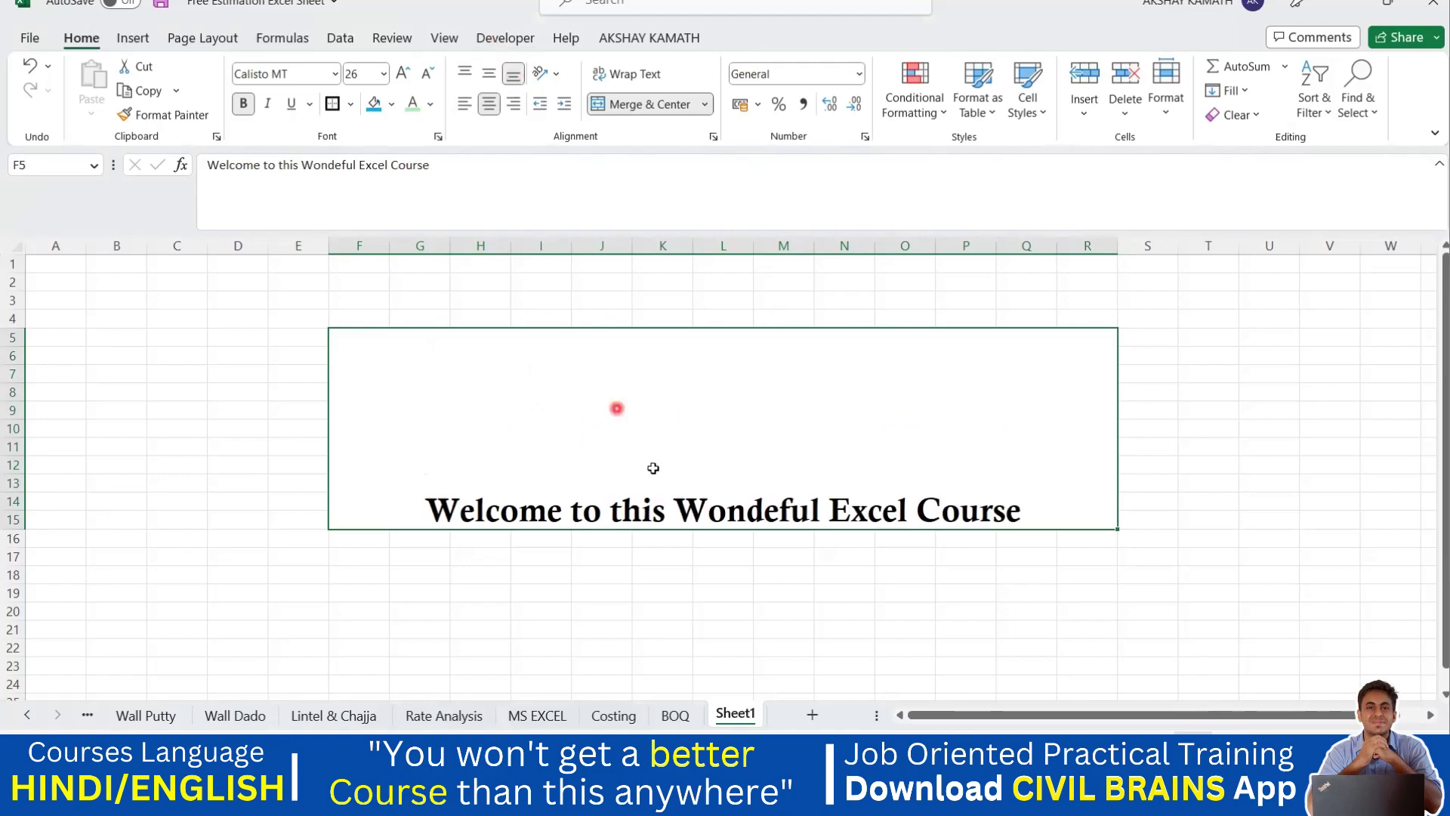
Step: Compare middle and top vertical alignment on the merged welcome sentence, ending with top alignment
{"action": "left_click", "coordinate": [491, 75]}
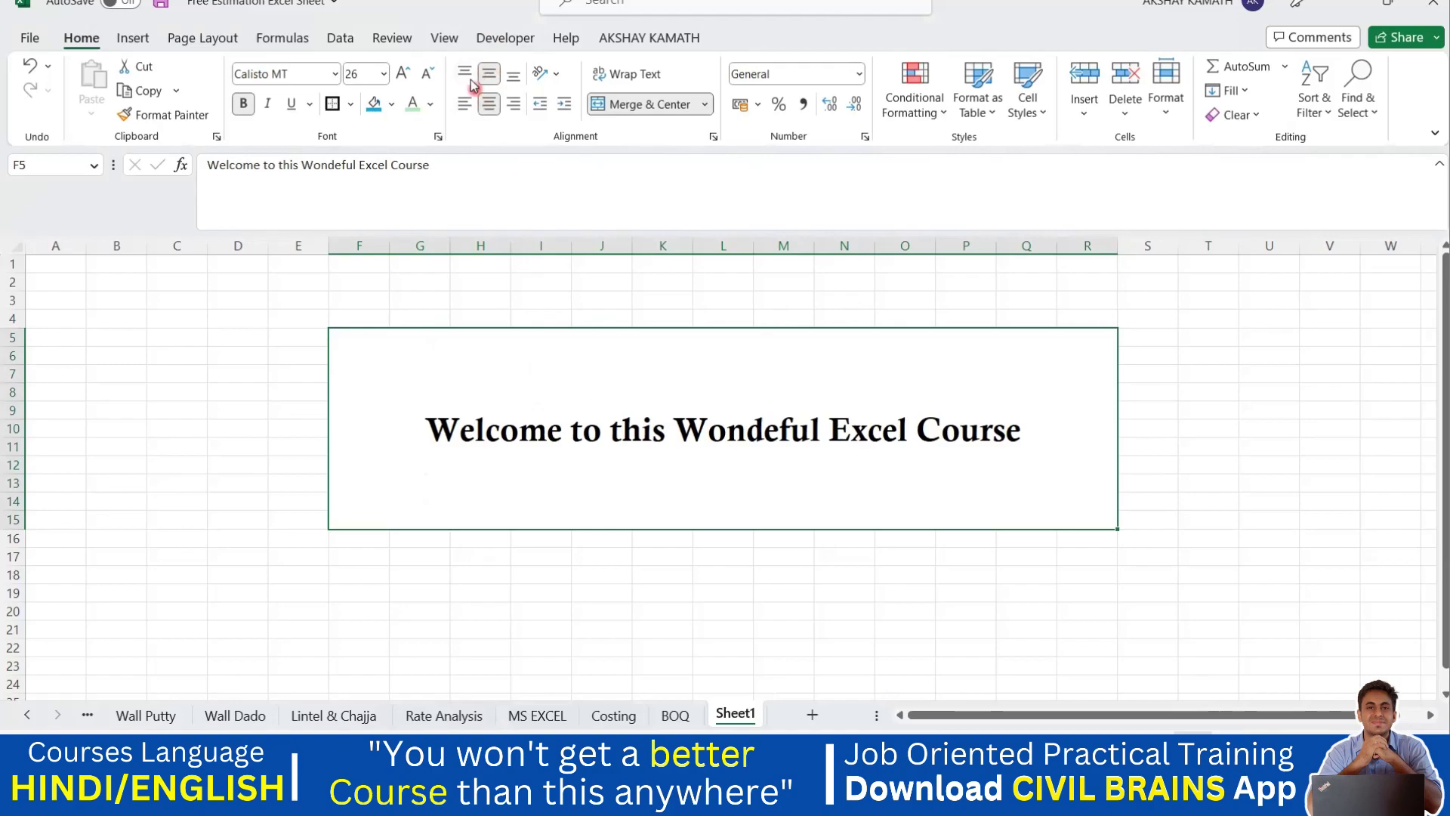
{"action": "left_click", "coordinate": [468, 74]}
{"action": "left_click", "coordinate": [808, 642]}
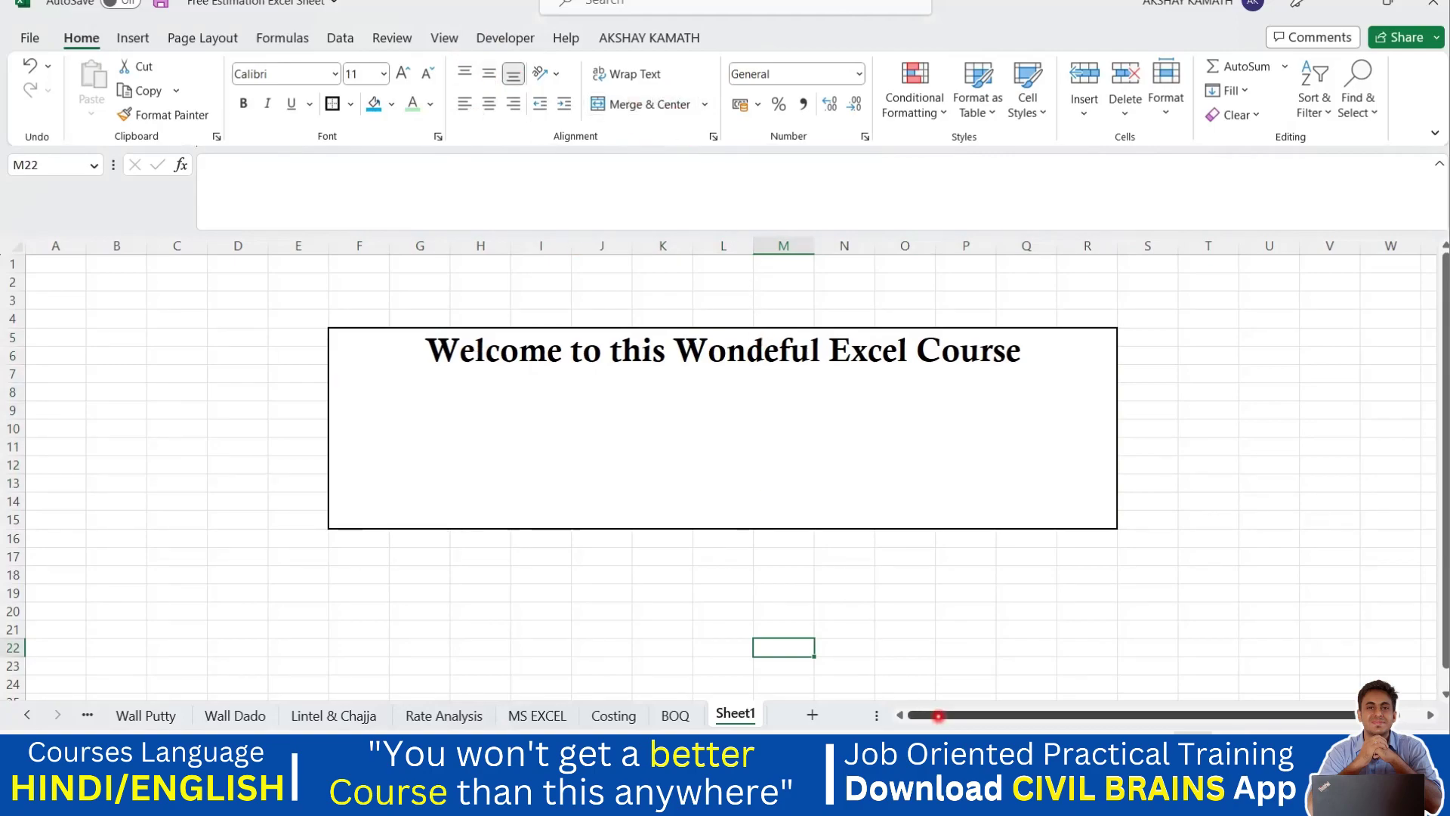
Step: Switch to the Practice File 01 workbook and look through its CT LAB, Practice Sheet 01 and Practice Sheet 02 sheets
{"action": "mouse_move", "coordinate": [980, 797]}
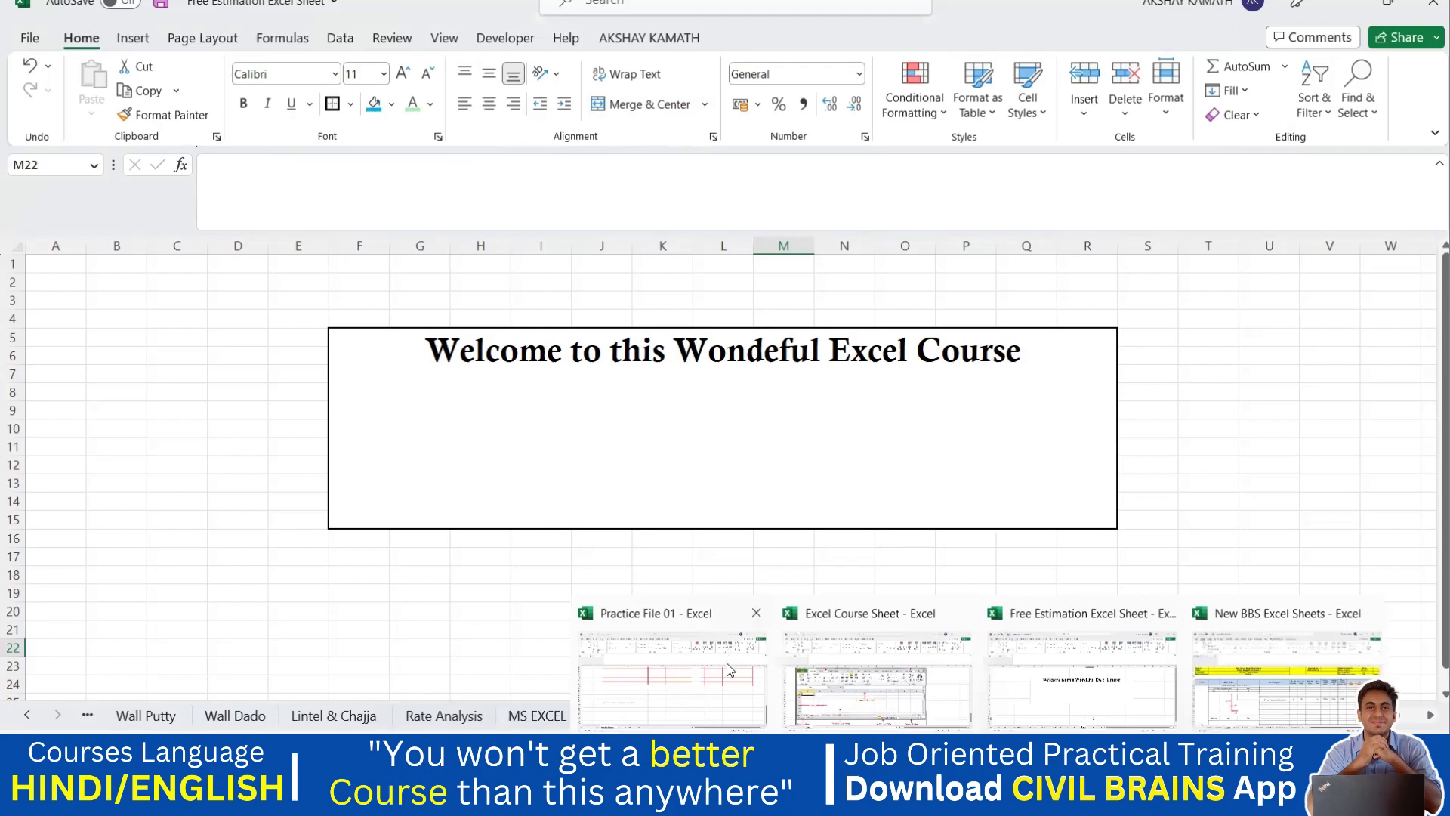
{"action": "left_click", "coordinate": [1088, 693]}
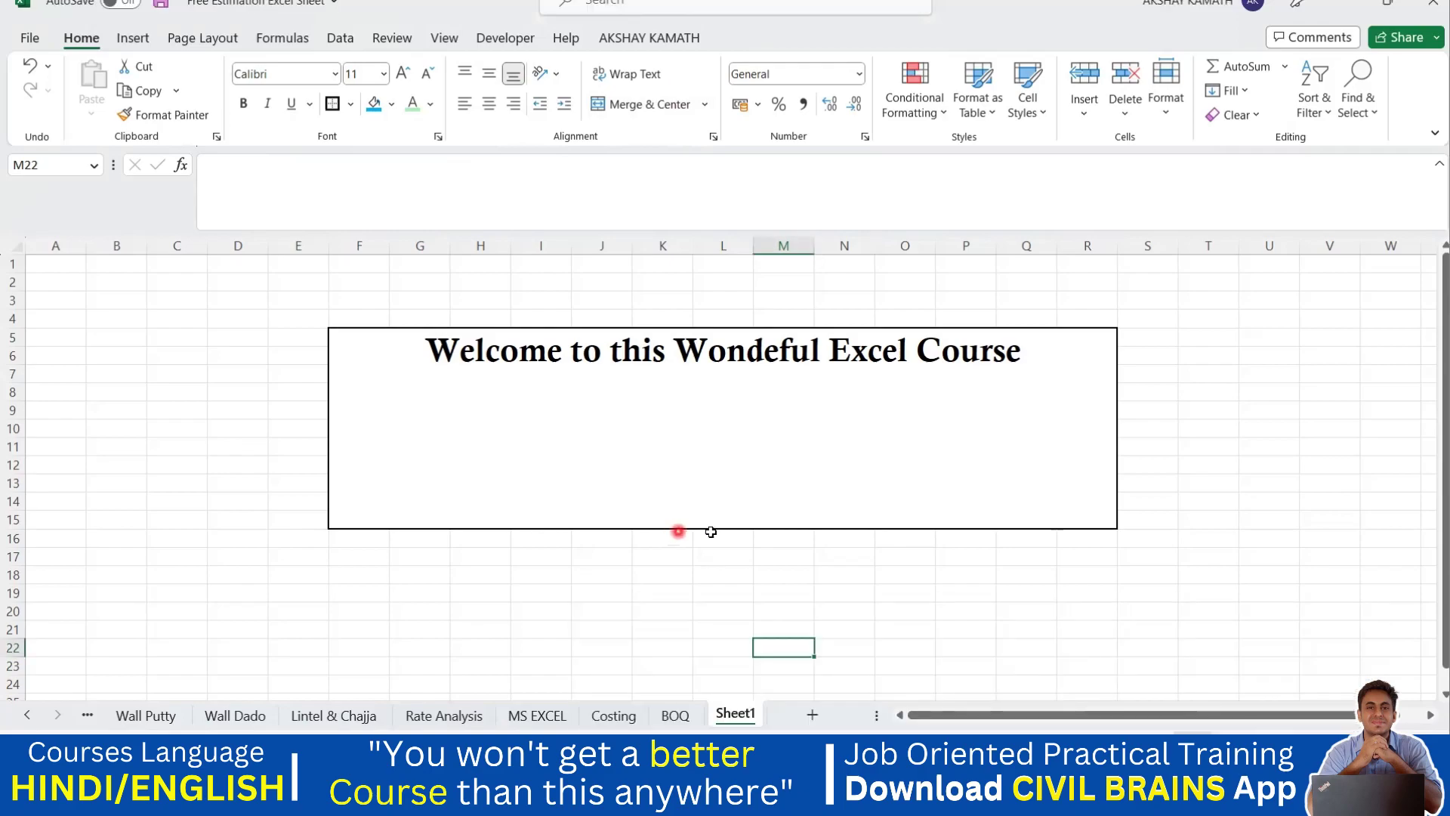
{"action": "mouse_move", "coordinate": [979, 797]}
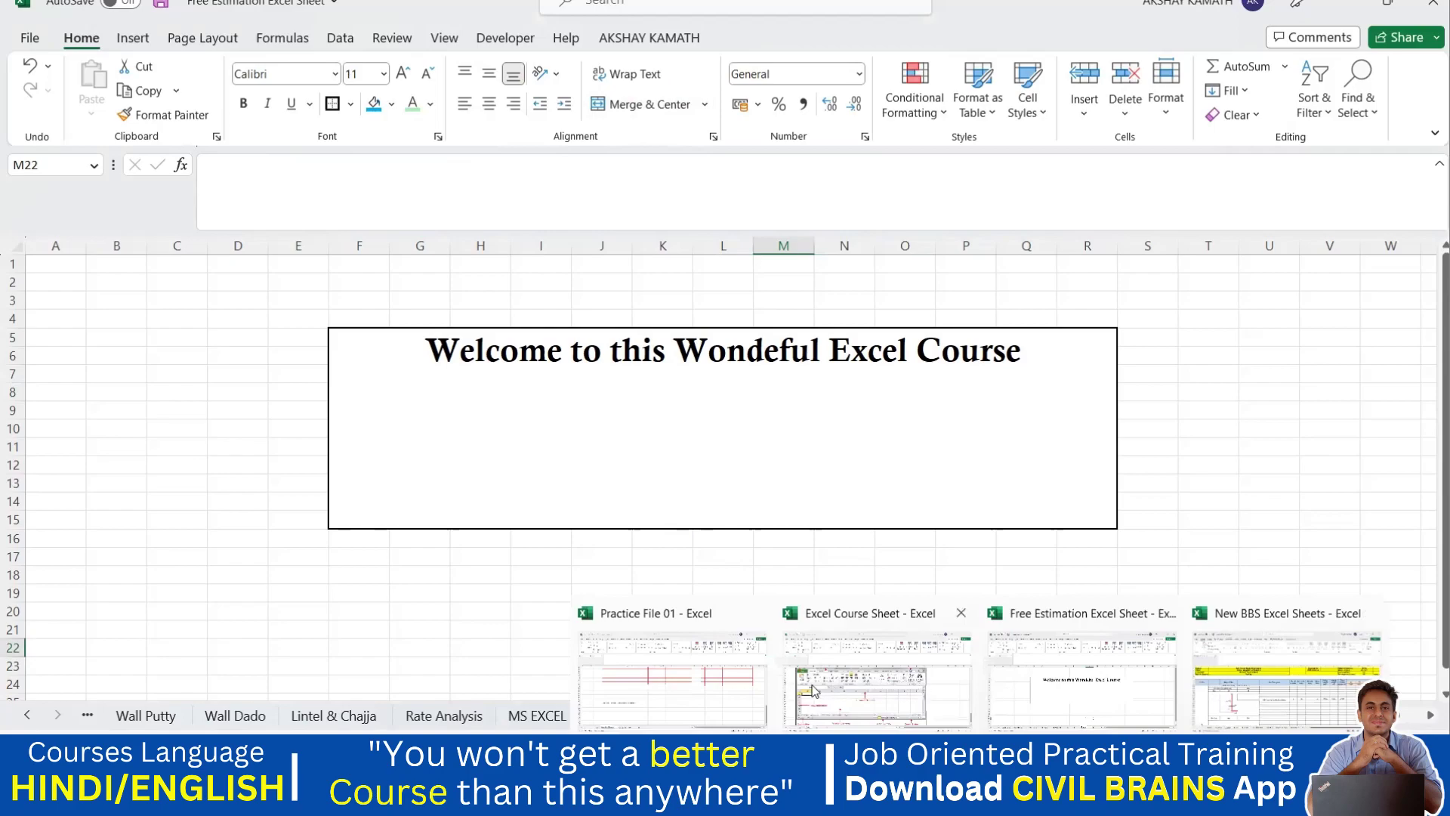
{"action": "left_click", "coordinate": [751, 665]}
{"action": "left_click", "coordinate": [136, 714]}
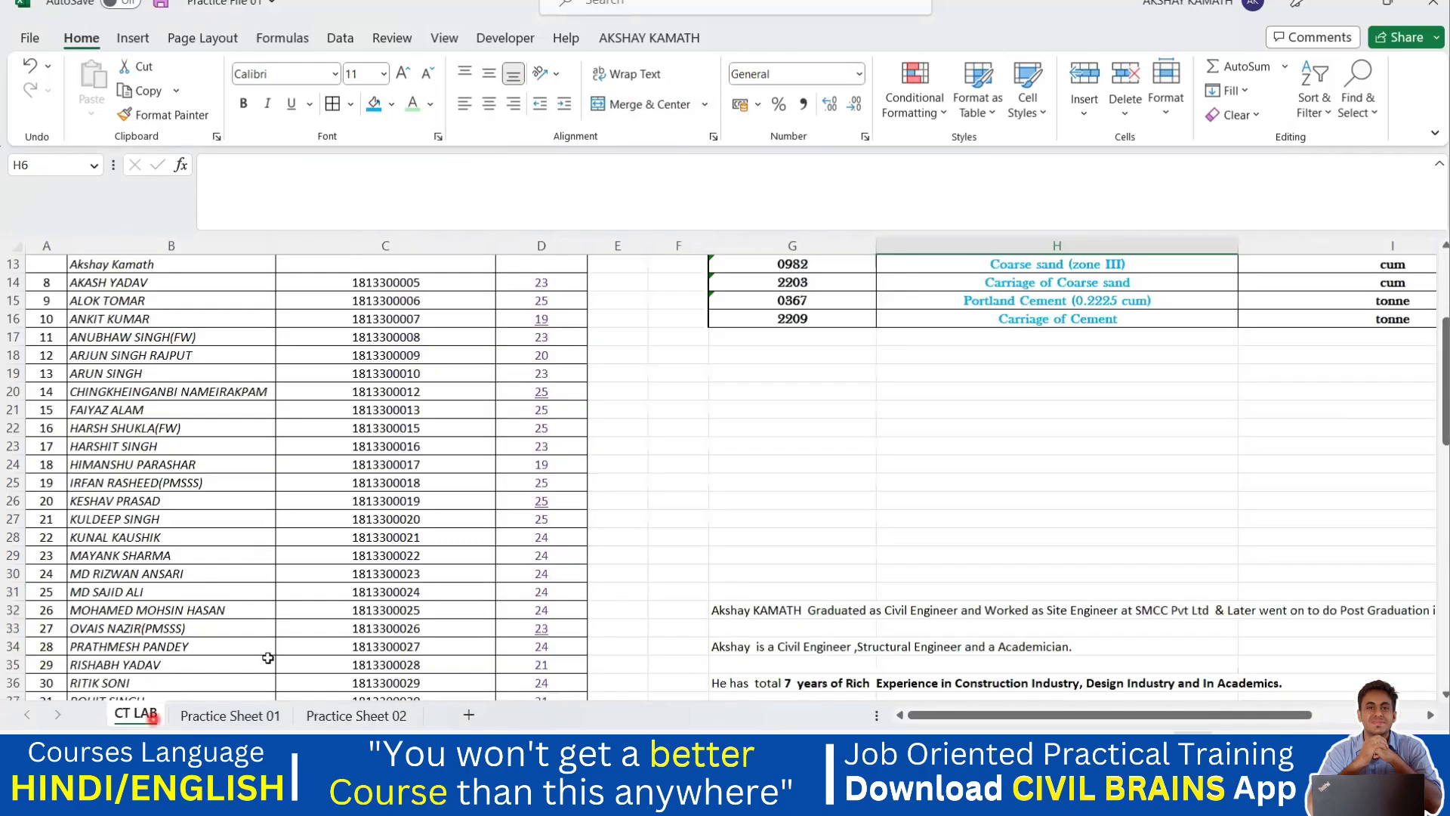
{"action": "scroll", "coordinate": [978, 521], "scroll_direction": "up", "scroll_amount": 4}
{"action": "left_click", "coordinate": [230, 714]}
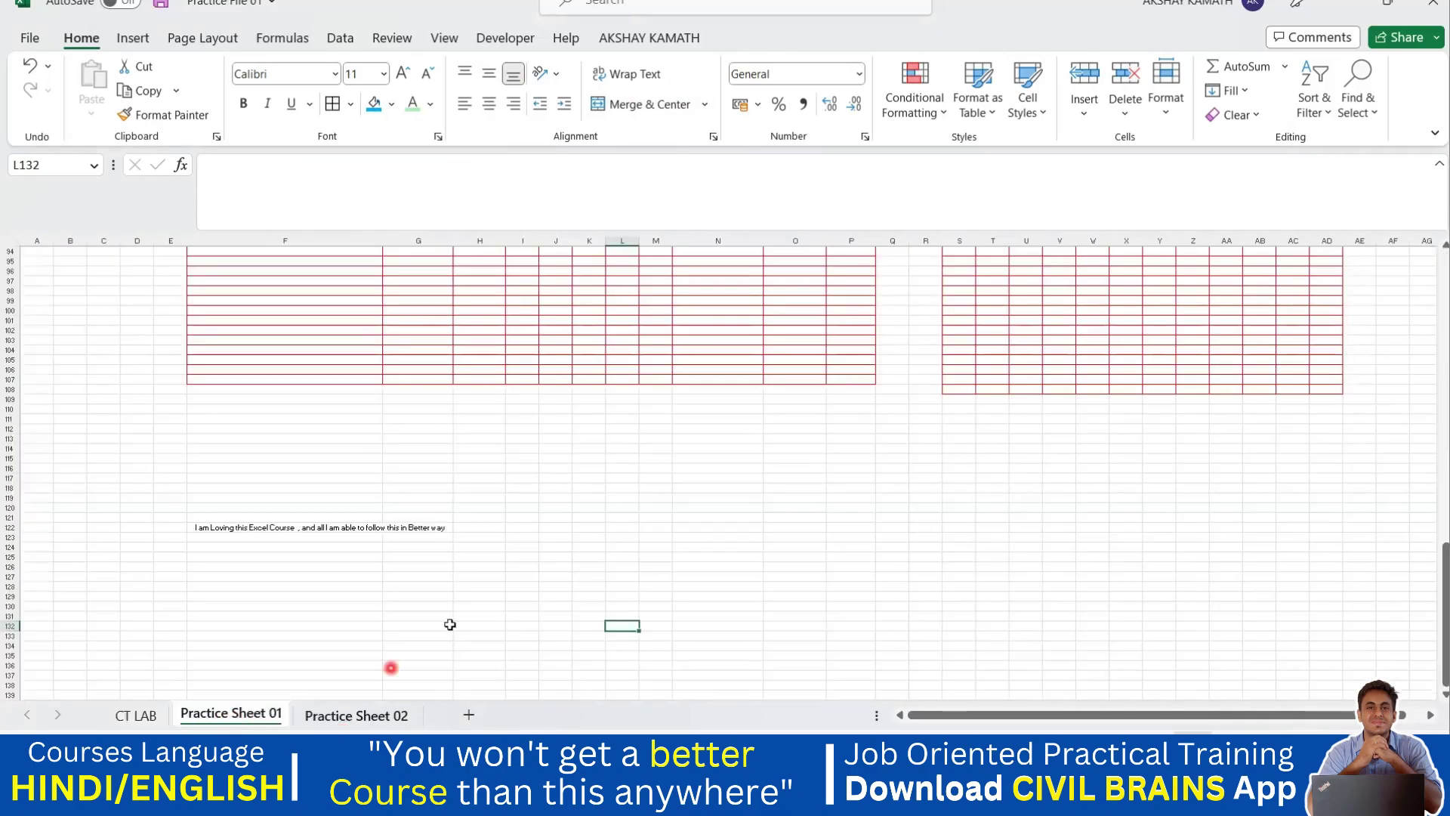
{"action": "left_click", "coordinate": [370, 715]}
{"action": "scroll", "coordinate": [755, 604], "scroll_direction": "down", "scroll_amount": 10}
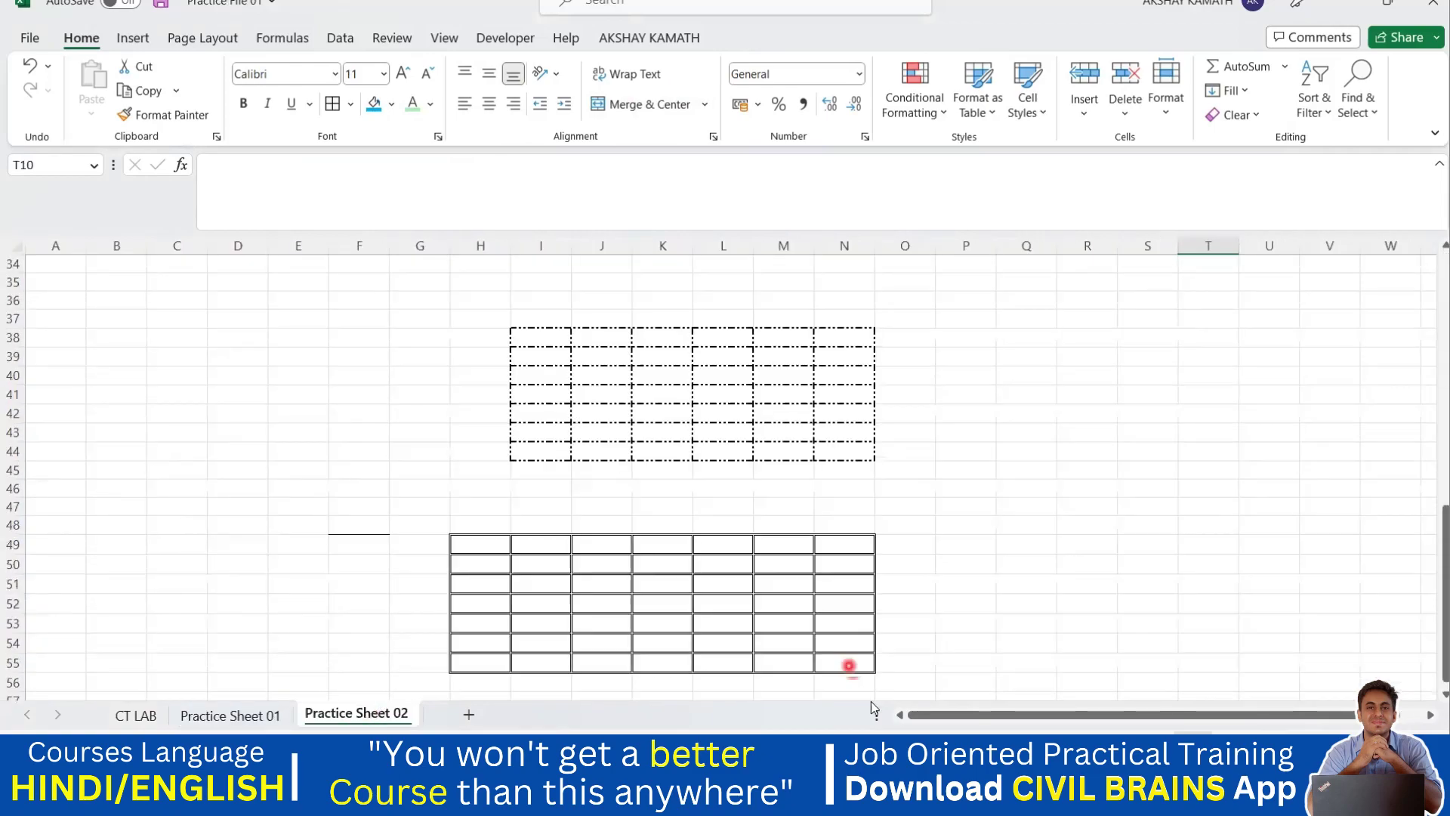
Step: Switch to the Excel Course Sheet workbook and examine the welcome banner on Sheet2 and the contents of Sheet7
{"action": "mouse_move", "coordinate": [978, 797]}
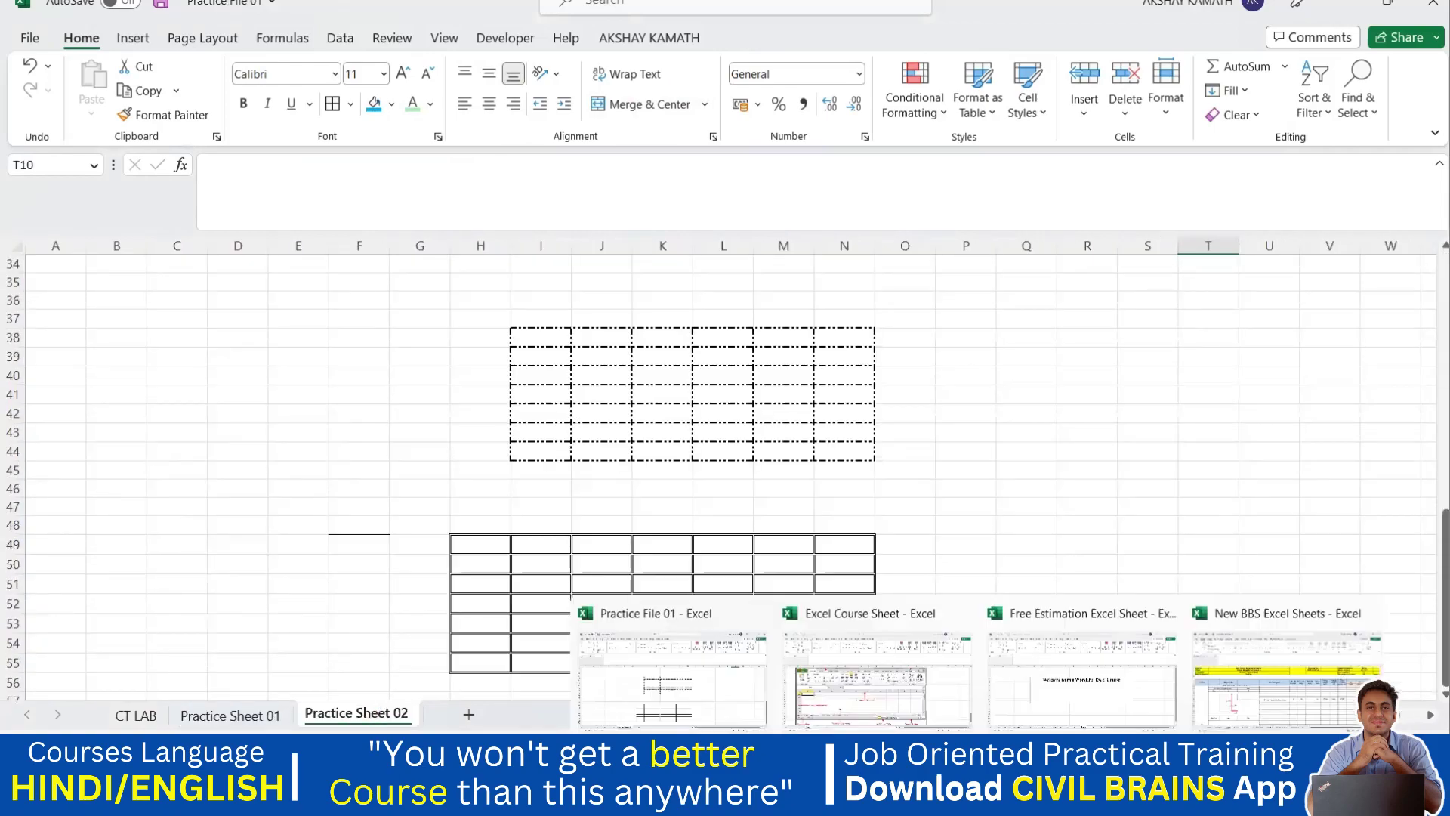
{"action": "left_click", "coordinate": [931, 700]}
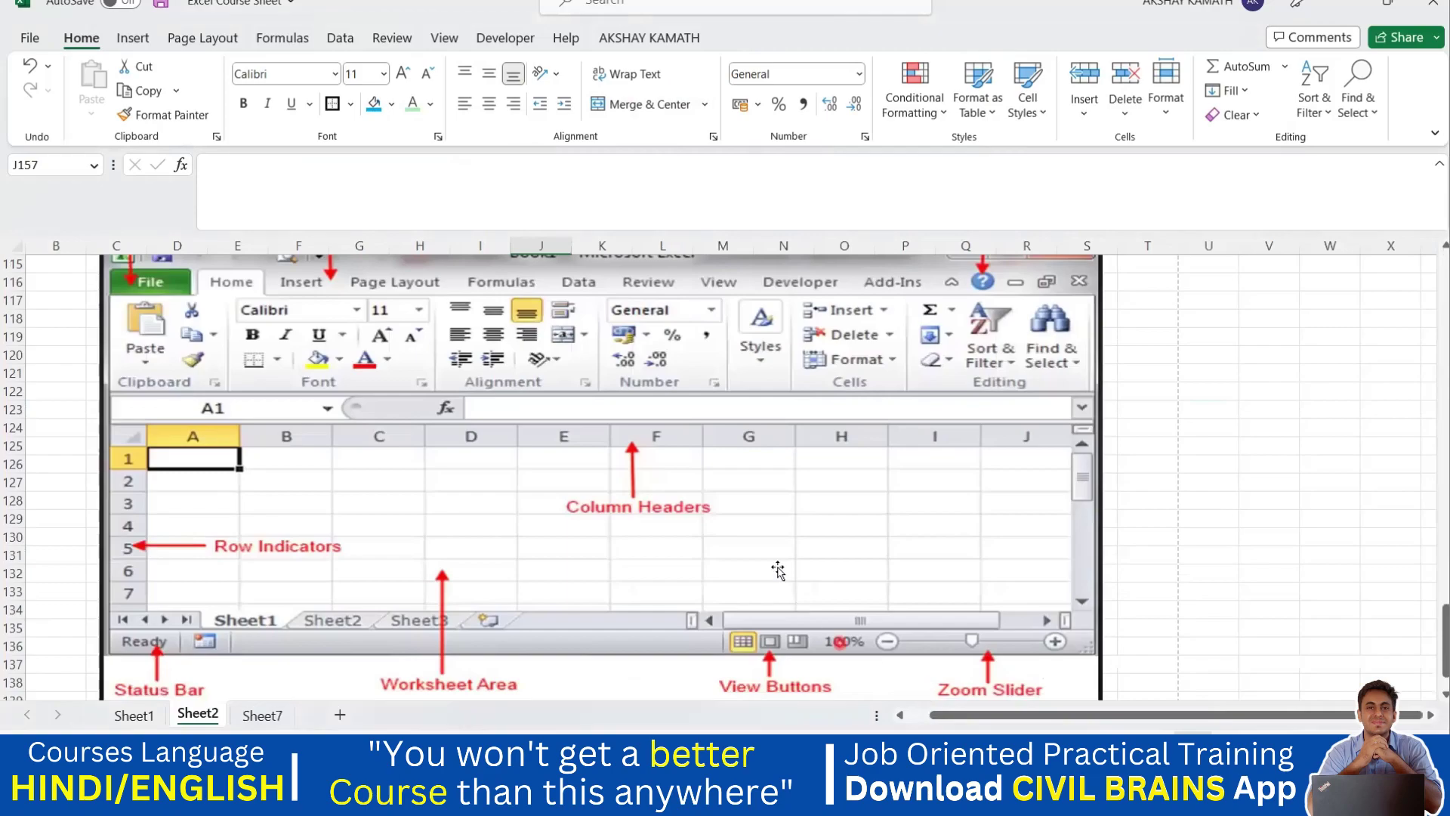
{"action": "scroll", "coordinate": [780, 559], "scroll_direction": "up", "scroll_amount": 10}
{"action": "scroll", "coordinate": [780, 558], "scroll_direction": "up", "scroll_amount": 20}
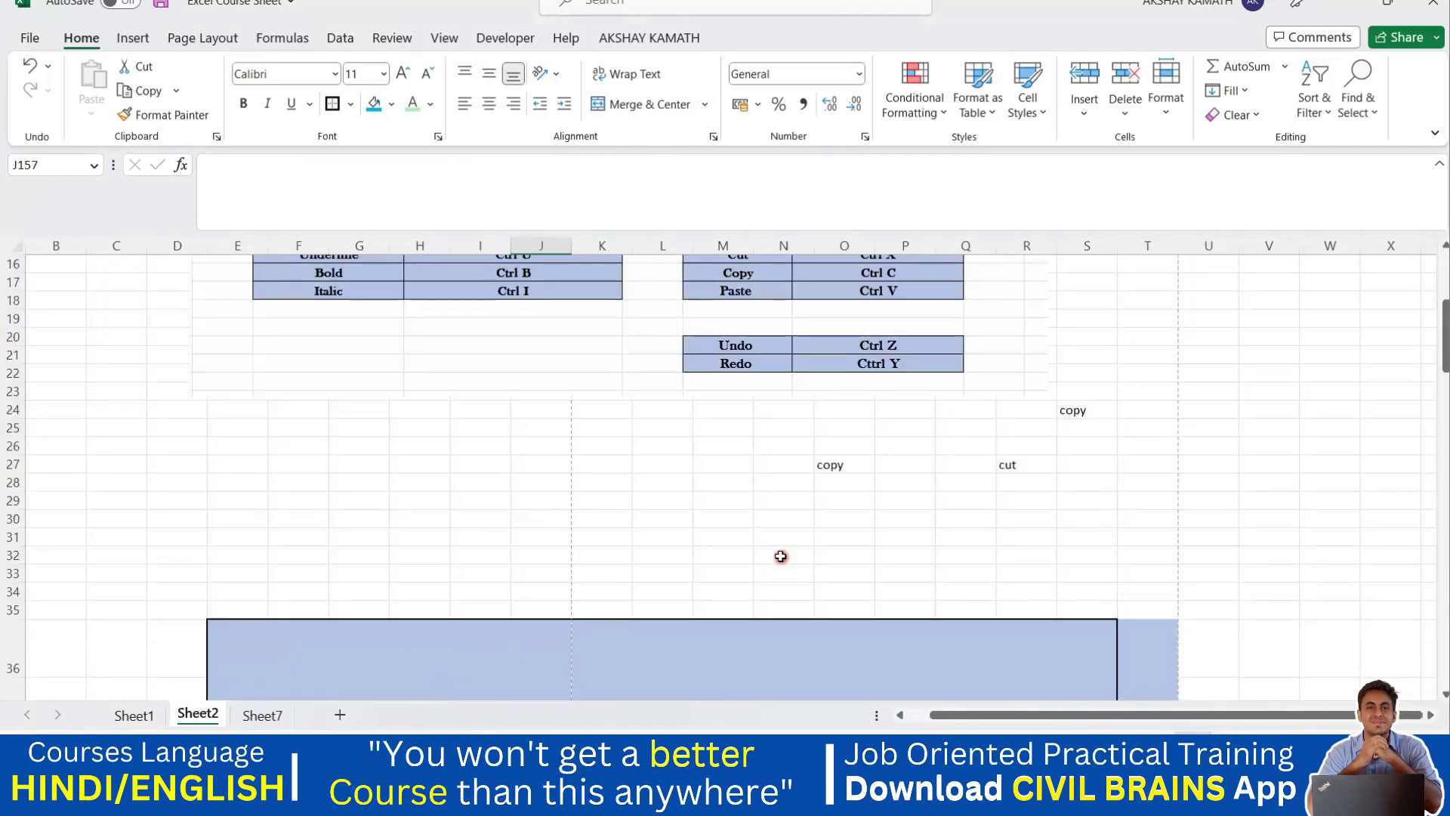
{"action": "scroll", "coordinate": [785, 555], "scroll_direction": "down", "scroll_amount": 7}
{"action": "left_click", "coordinate": [1153, 533]}
{"action": "scroll", "coordinate": [1172, 534], "scroll_direction": "down", "scroll_amount": 2}
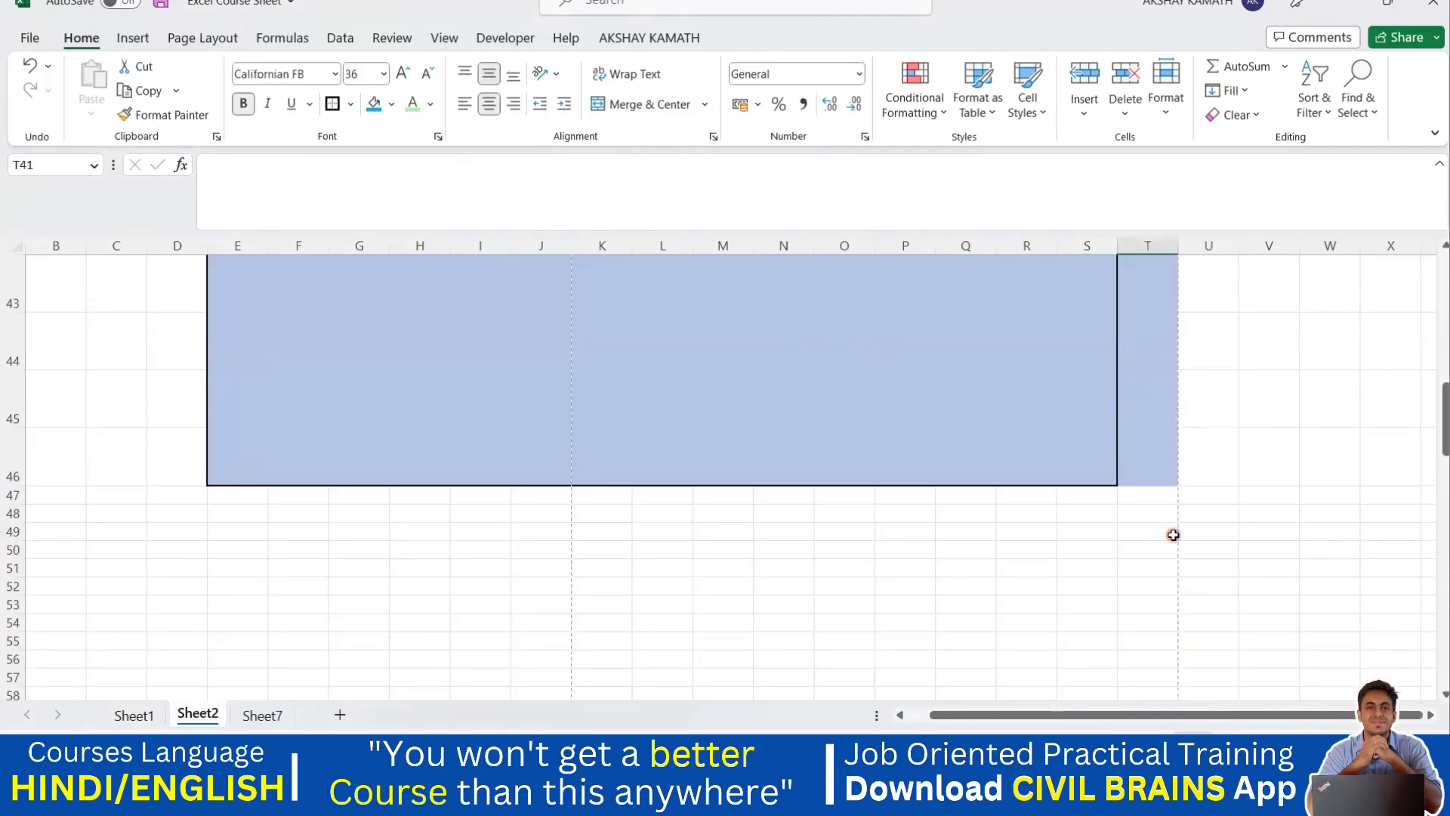
{"action": "left_click", "coordinate": [1161, 534]}
{"action": "scroll", "coordinate": [1151, 555], "scroll_direction": "up", "scroll_amount": 3}
{"action": "scroll", "coordinate": [1151, 556], "scroll_direction": "up", "scroll_amount": 1}
{"action": "scroll", "coordinate": [1080, 557], "scroll_direction": "down", "scroll_amount": 3}
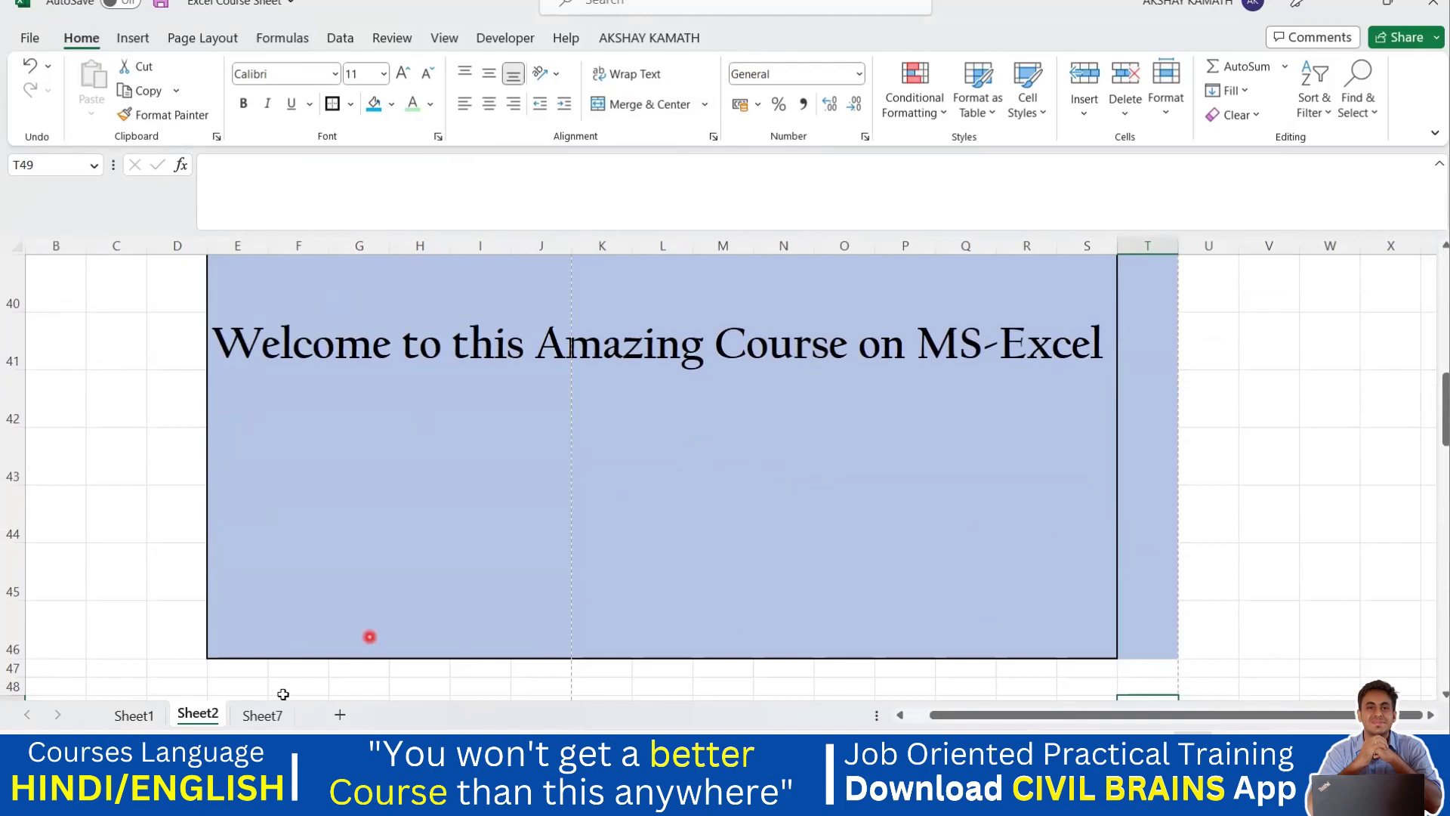
{"action": "left_click", "coordinate": [272, 719]}
Step: Return to the Free Estimation Excel Sheet workbook and middle-align the merged welcome sentence vertically
{"action": "mouse_move", "coordinate": [978, 802]}
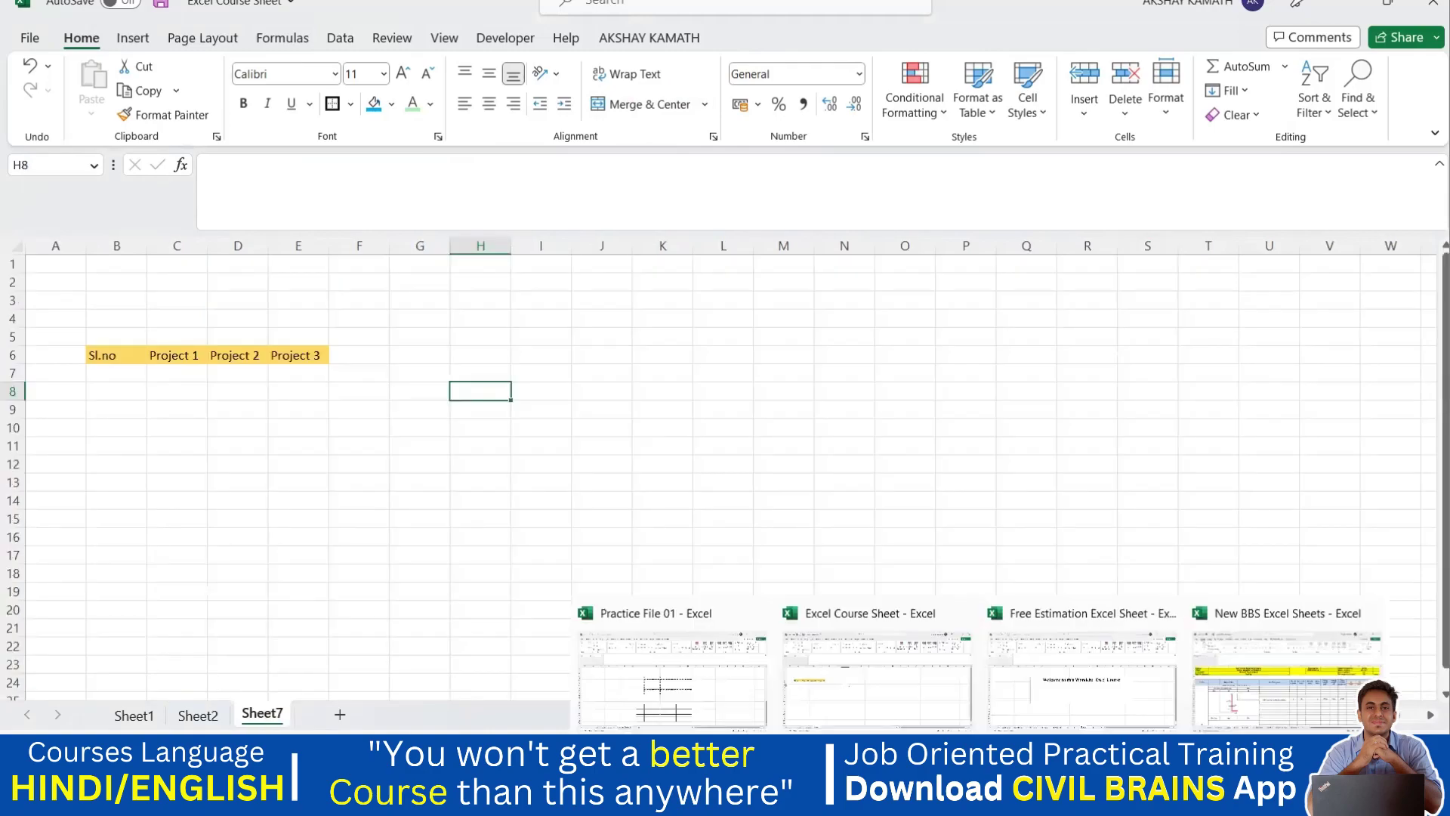
{"action": "left_click", "coordinate": [1095, 705]}
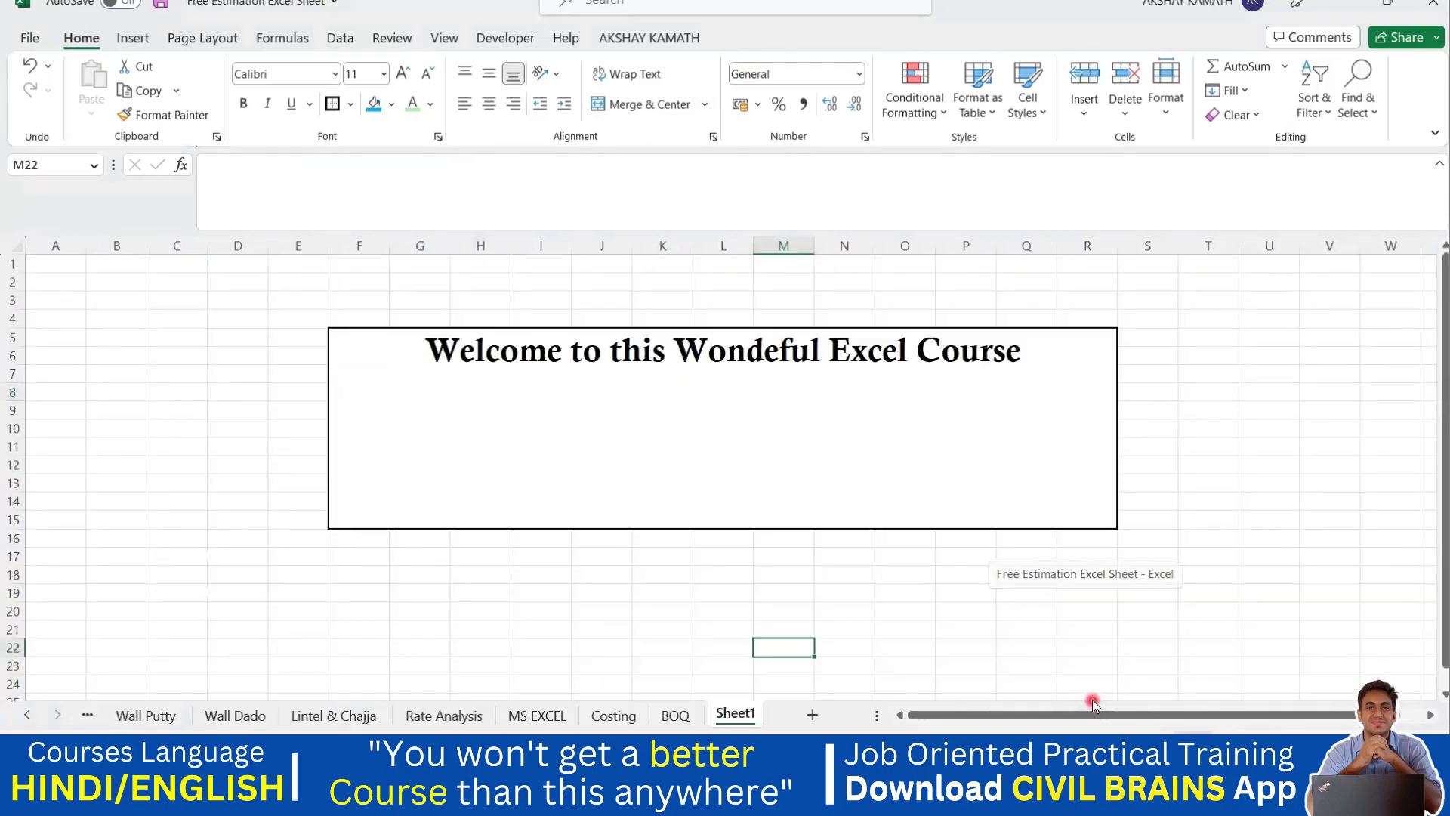
{"action": "left_click", "coordinate": [670, 425]}
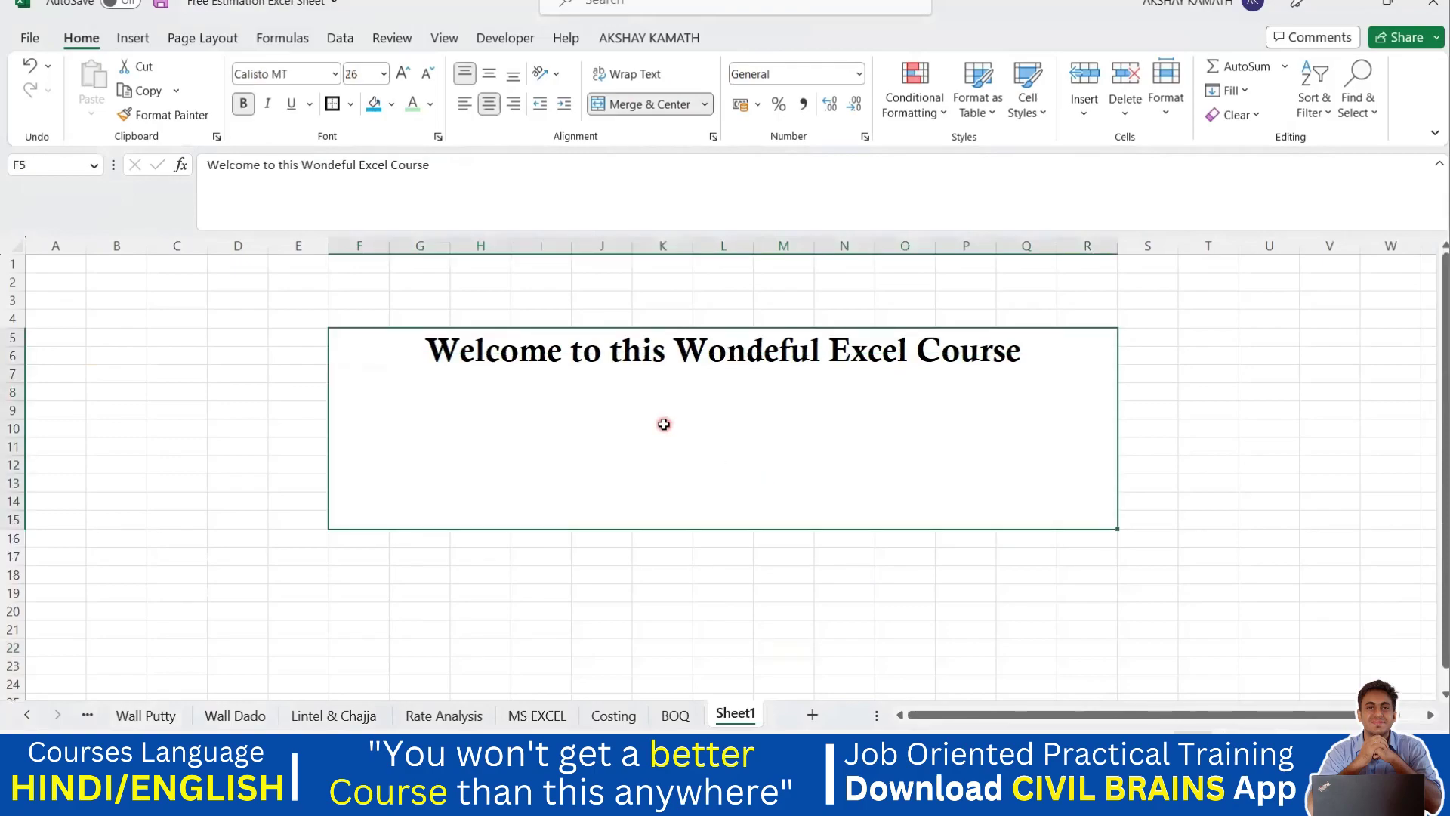
{"action": "left_click", "coordinate": [491, 80]}
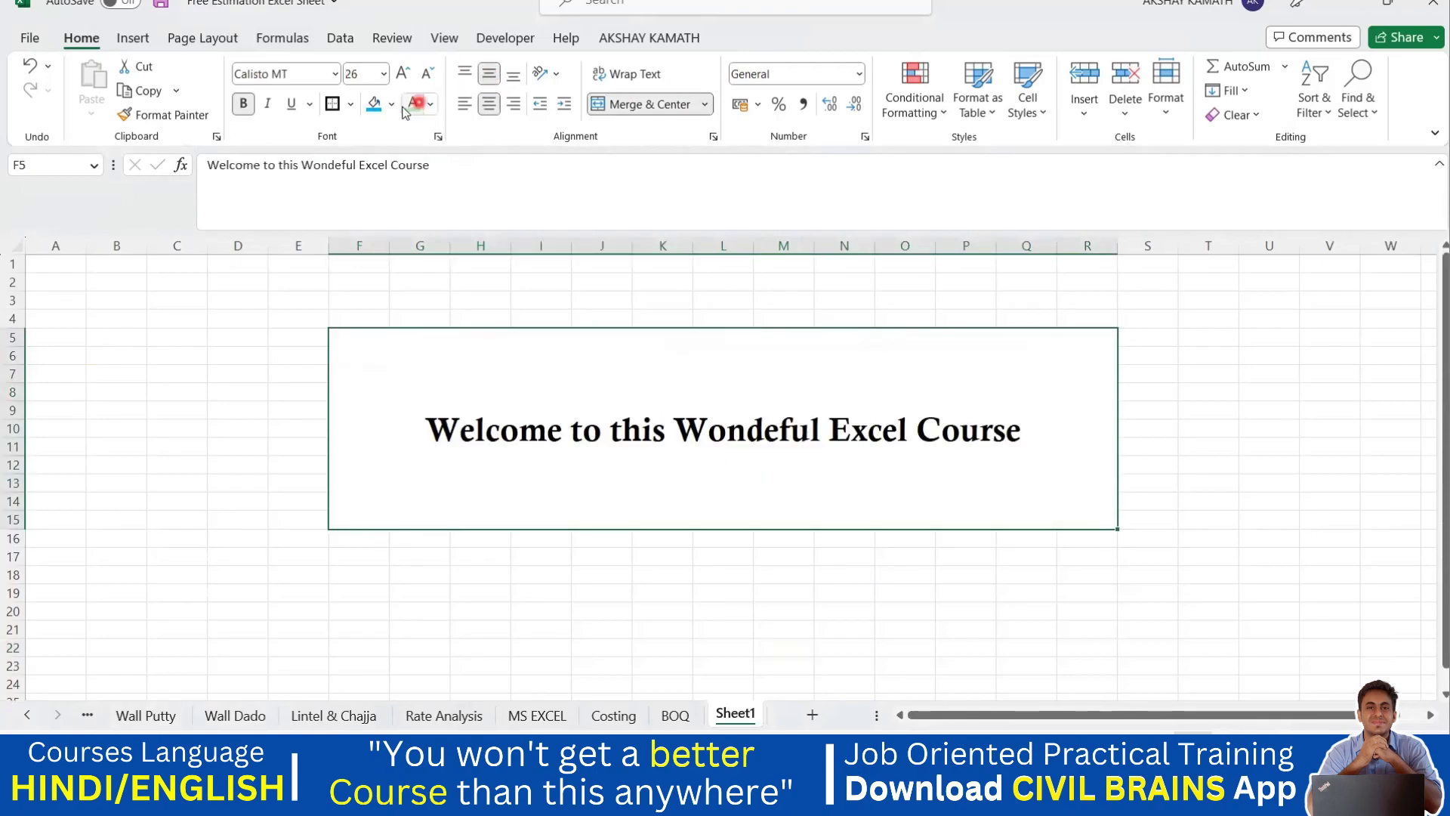
Step: Fill the merged welcome cell with light green and set its font colour to standard red
{"action": "left_click", "coordinate": [392, 104]}
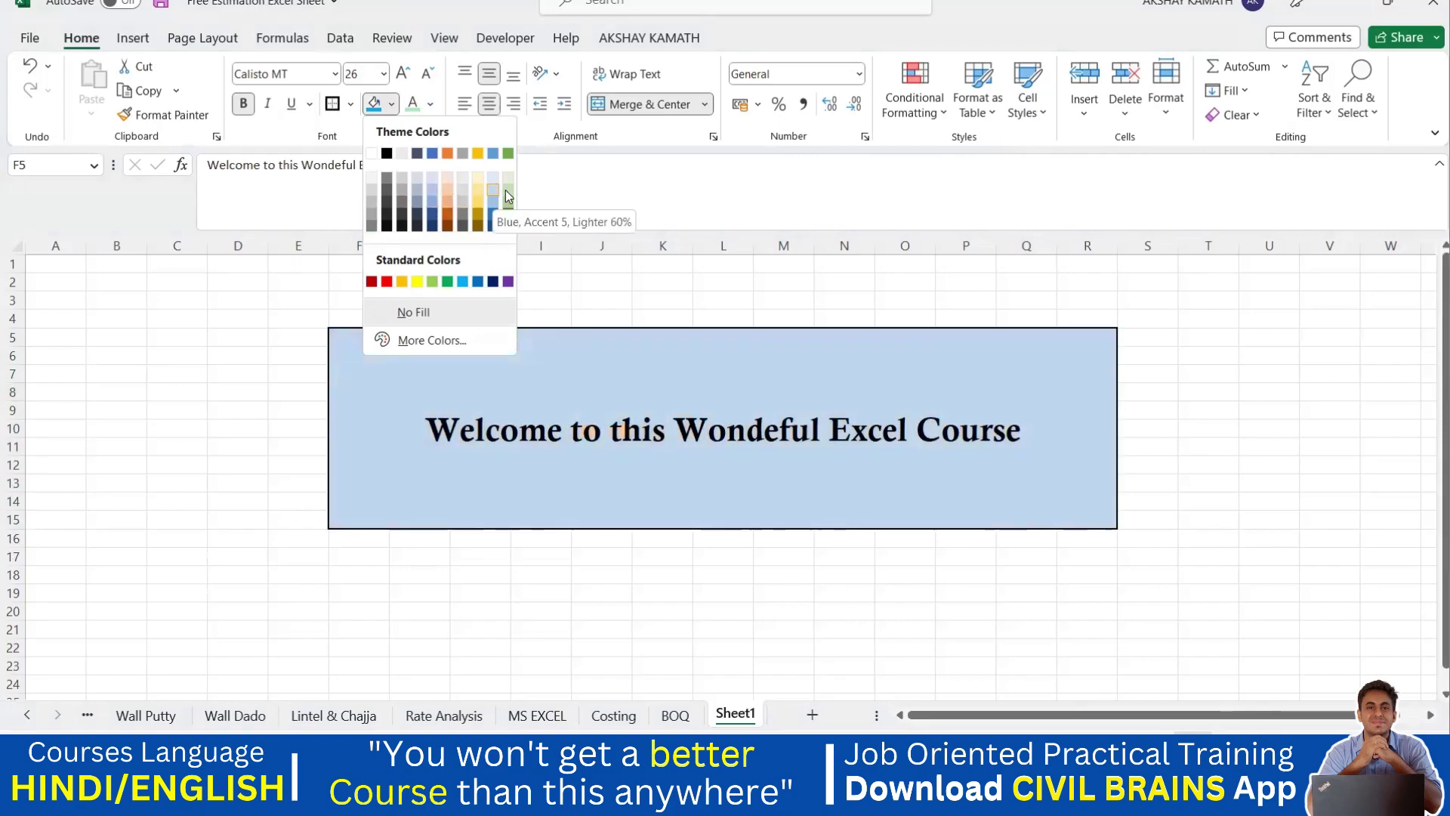
{"action": "left_click", "coordinate": [506, 190]}
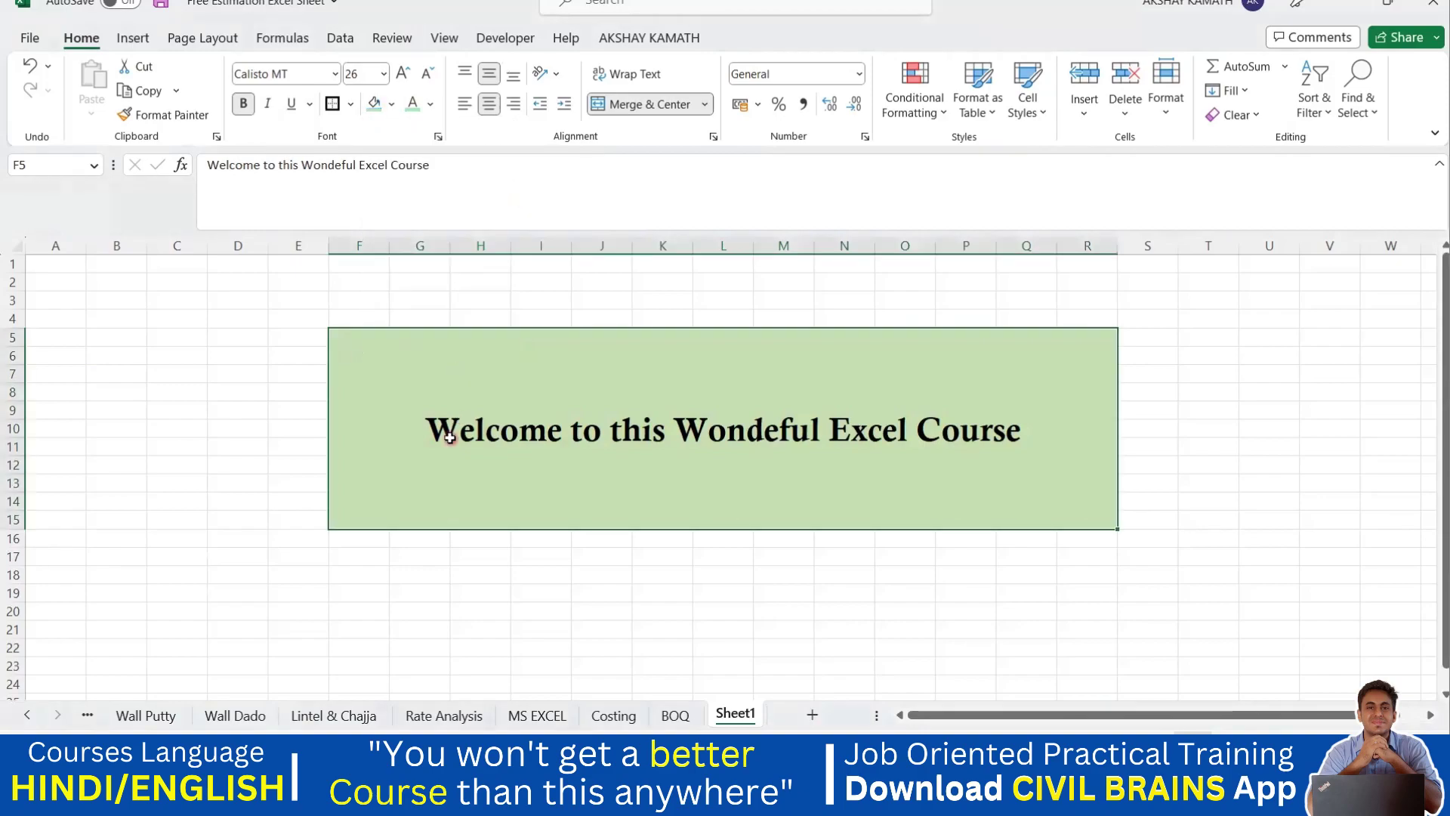
{"action": "left_click", "coordinate": [431, 103]}
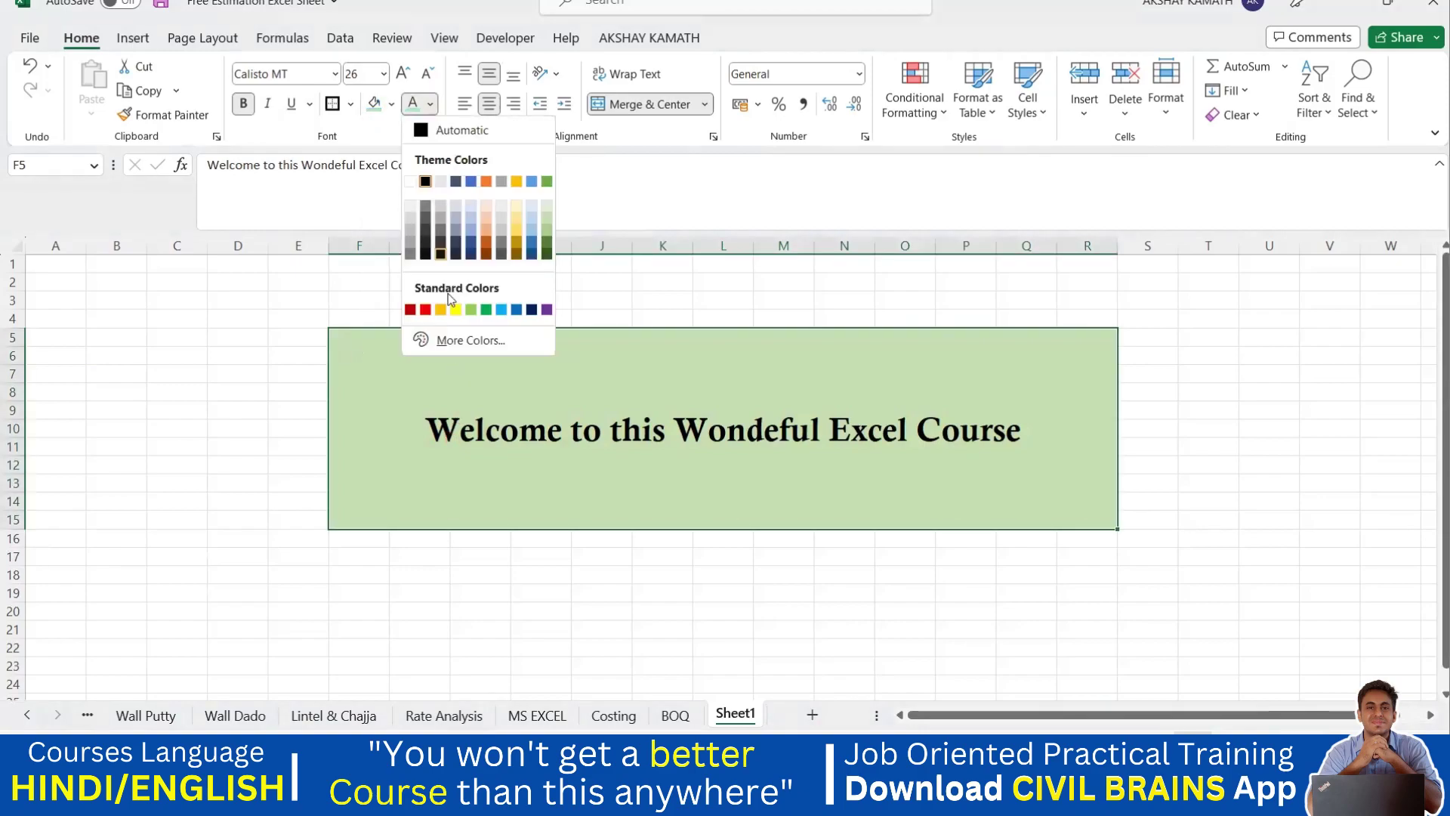
{"action": "left_click", "coordinate": [426, 309]}
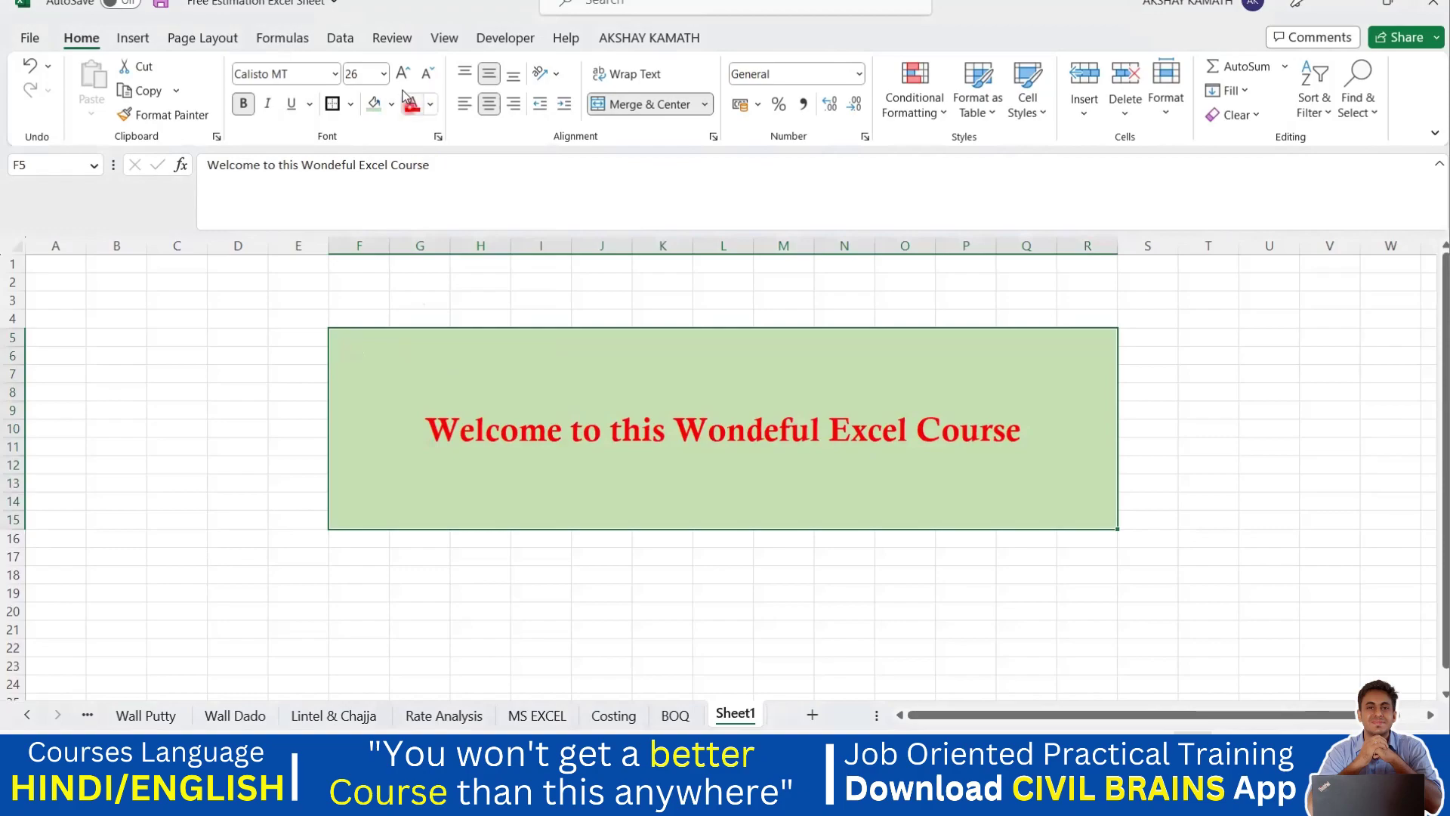
Step: Enlarge the welcome sentence's font to 36, then reduce it by one size step so it fits the box
{"action": "left_click", "coordinate": [402, 73]}
{"action": "left_click", "coordinate": [402, 73]}
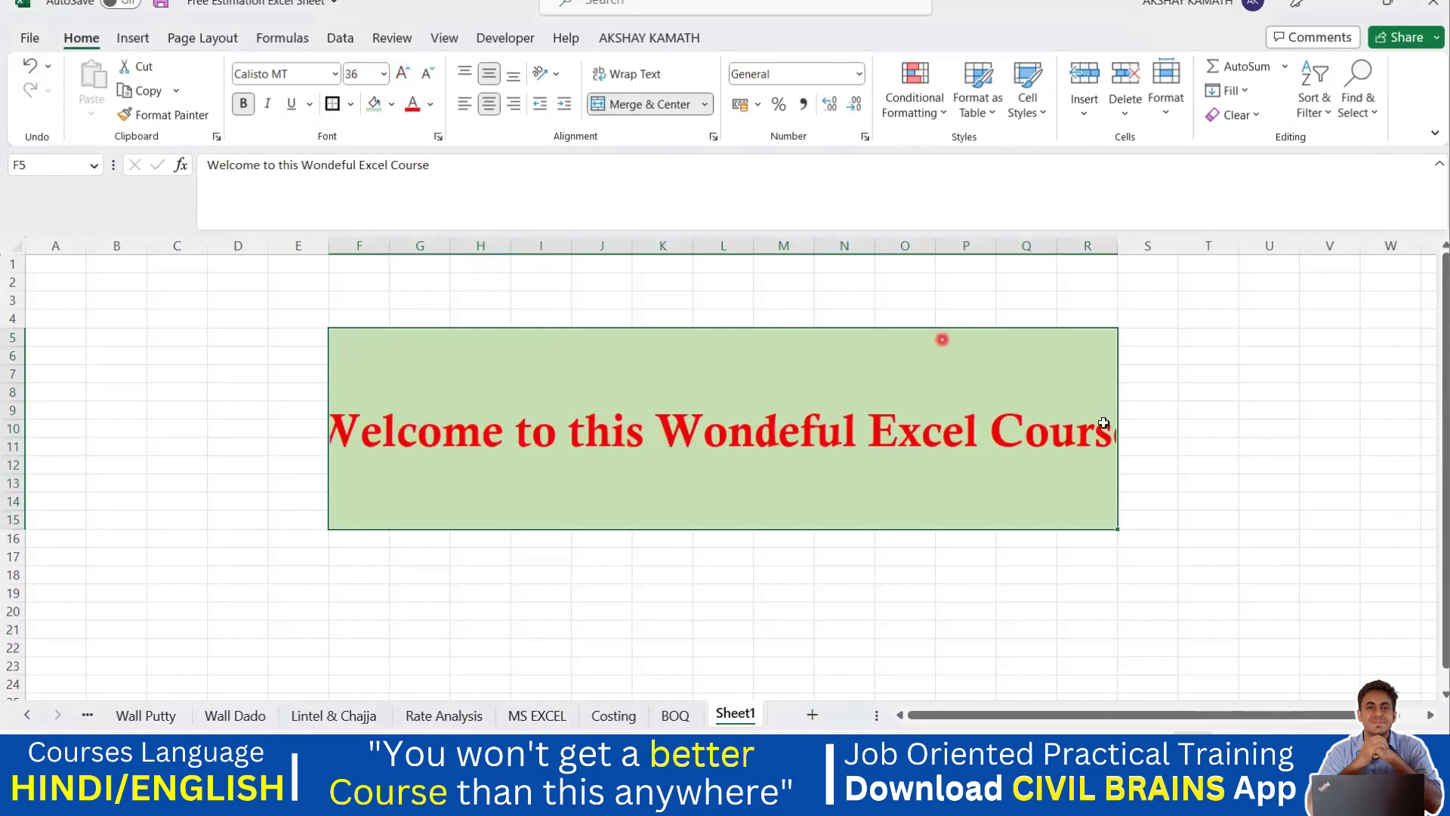
{"action": "left_click", "coordinate": [427, 73]}
{"action": "left_click", "coordinate": [1189, 407]}
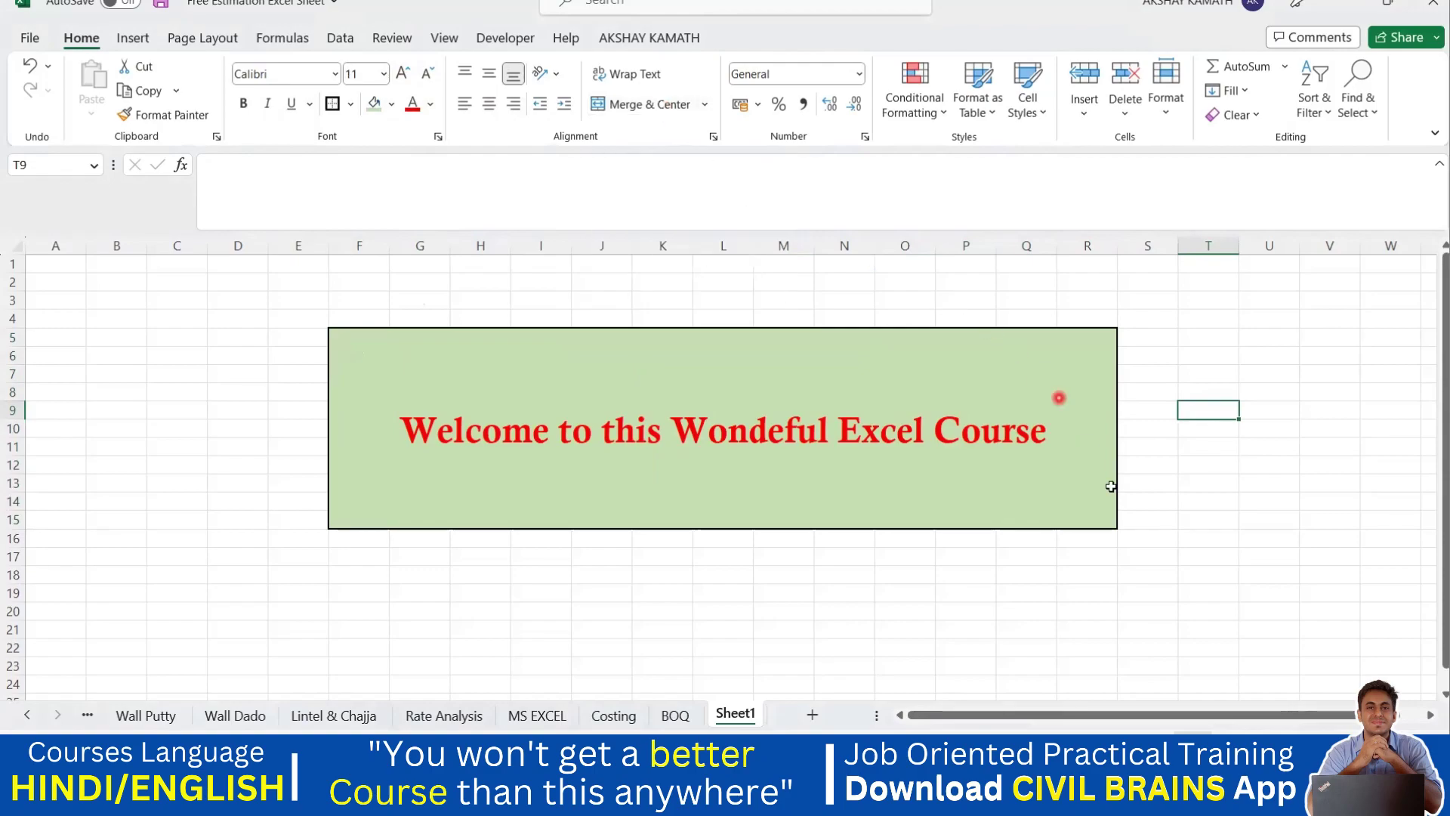
Step: Switch to the New BBS Excel Sheets workbook and examine the header and first rows of its Column sheet
{"action": "mouse_move", "coordinate": [978, 799]}
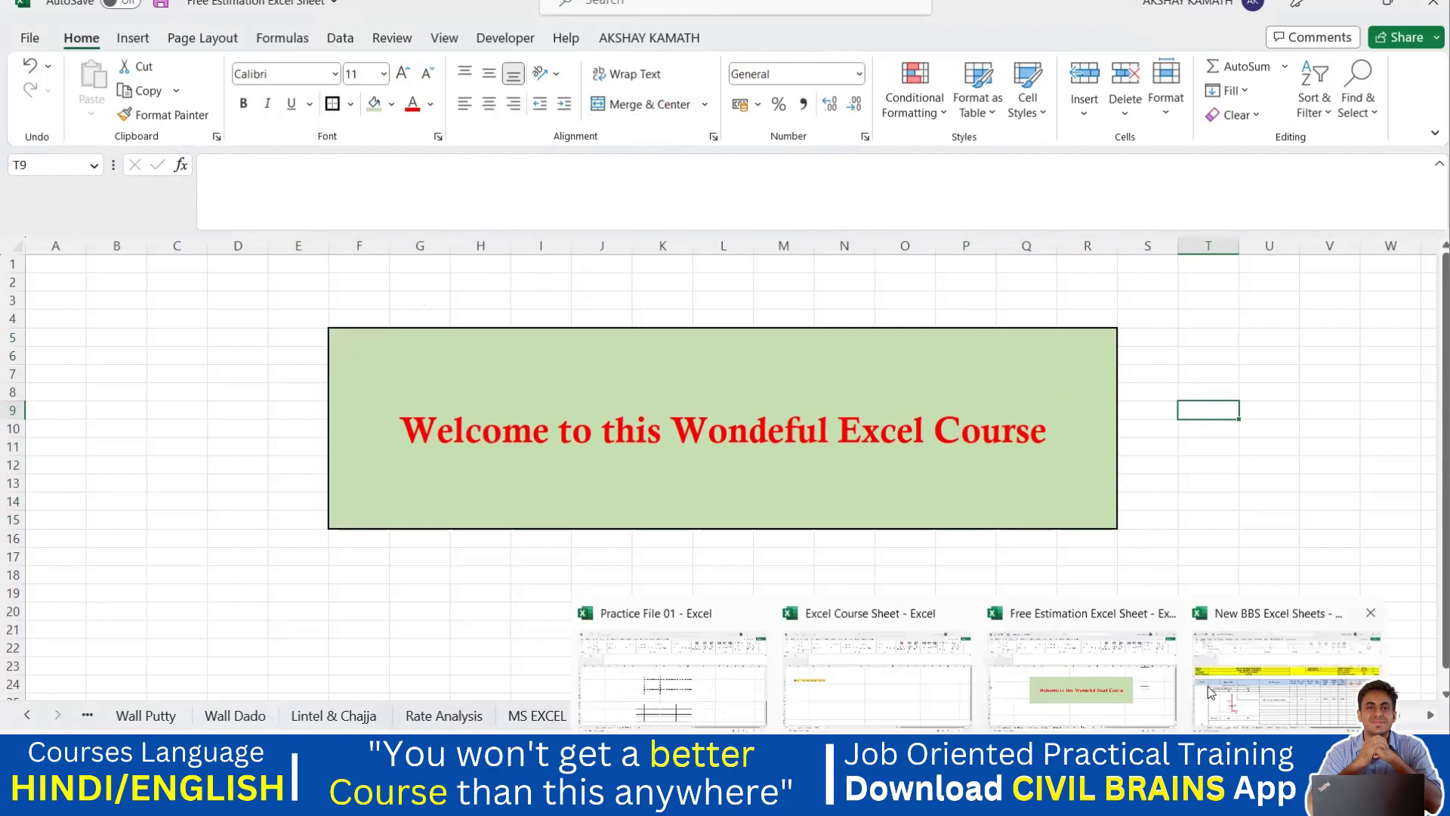
{"action": "left_click", "coordinate": [1210, 692]}
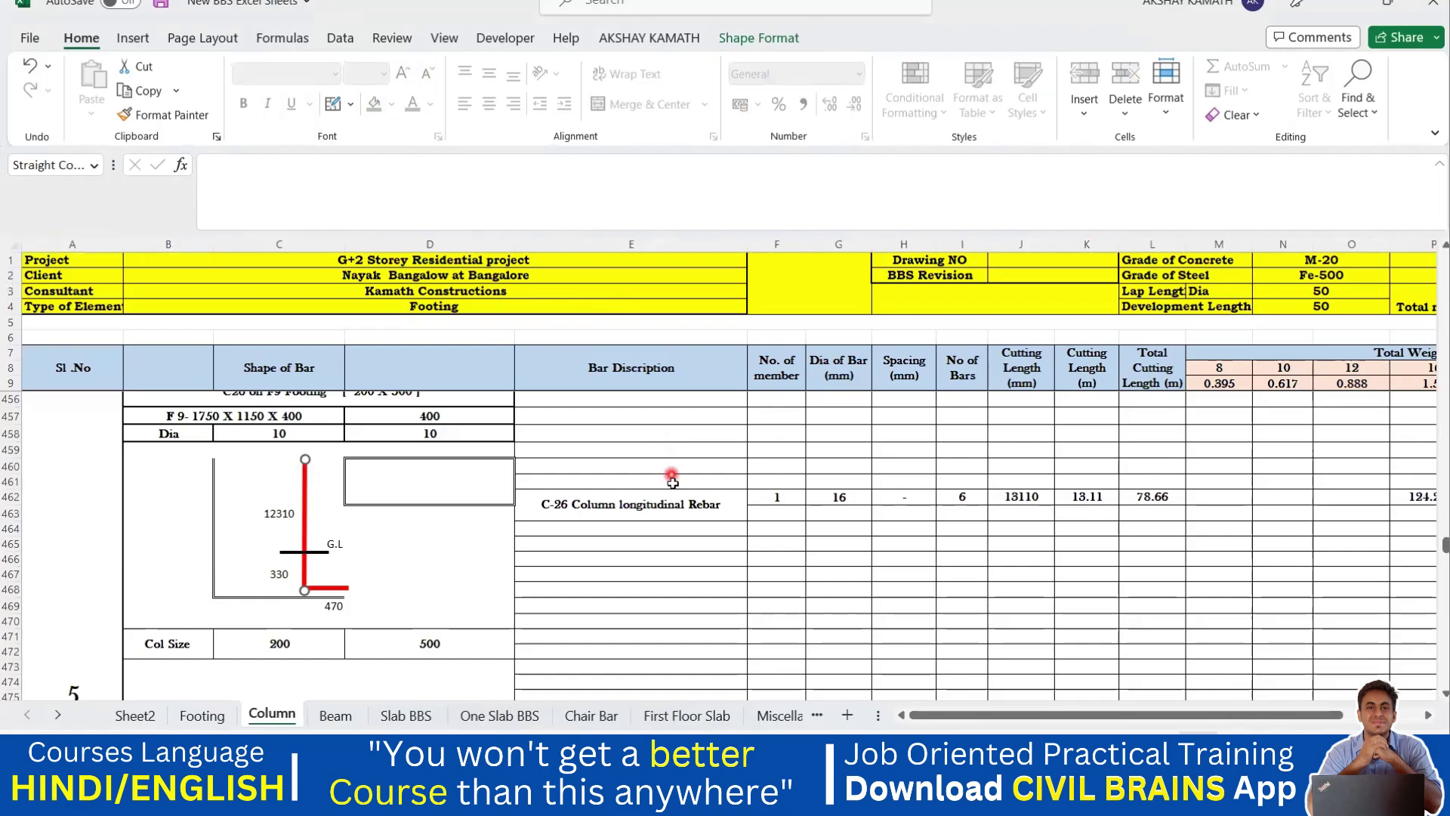
{"action": "scroll", "coordinate": [672, 482], "scroll_direction": "up", "scroll_amount": 4}
{"action": "scroll", "coordinate": [673, 483], "scroll_direction": "up", "scroll_amount": 20}
{"action": "scroll", "coordinate": [1083, 349], "scroll_direction": "up", "scroll_amount": 13}
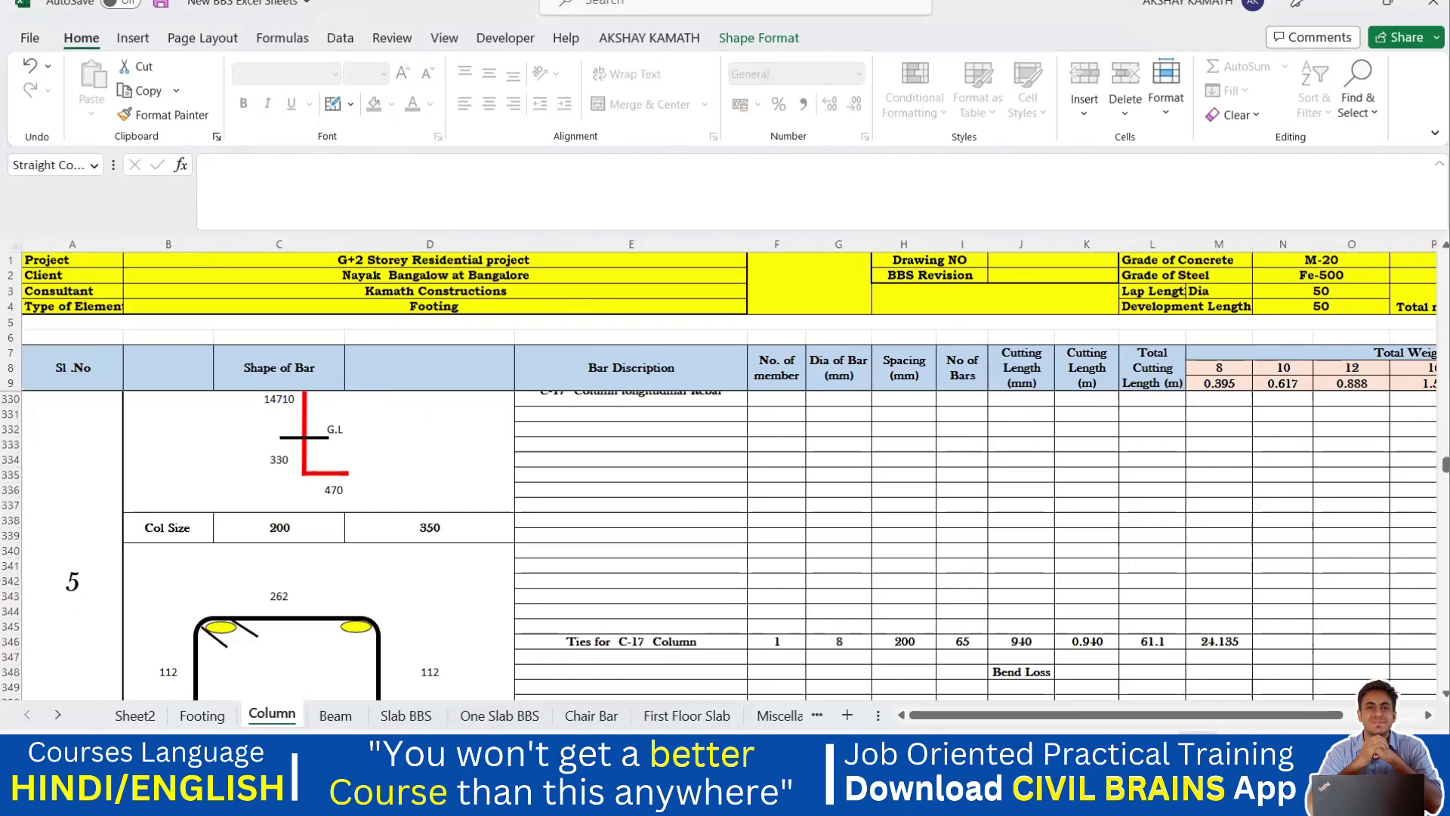
{"action": "left_click_drag", "start_coordinate": [1444, 464], "coordinate": [1444, 261]}
{"action": "left_click", "coordinate": [1151, 306]}
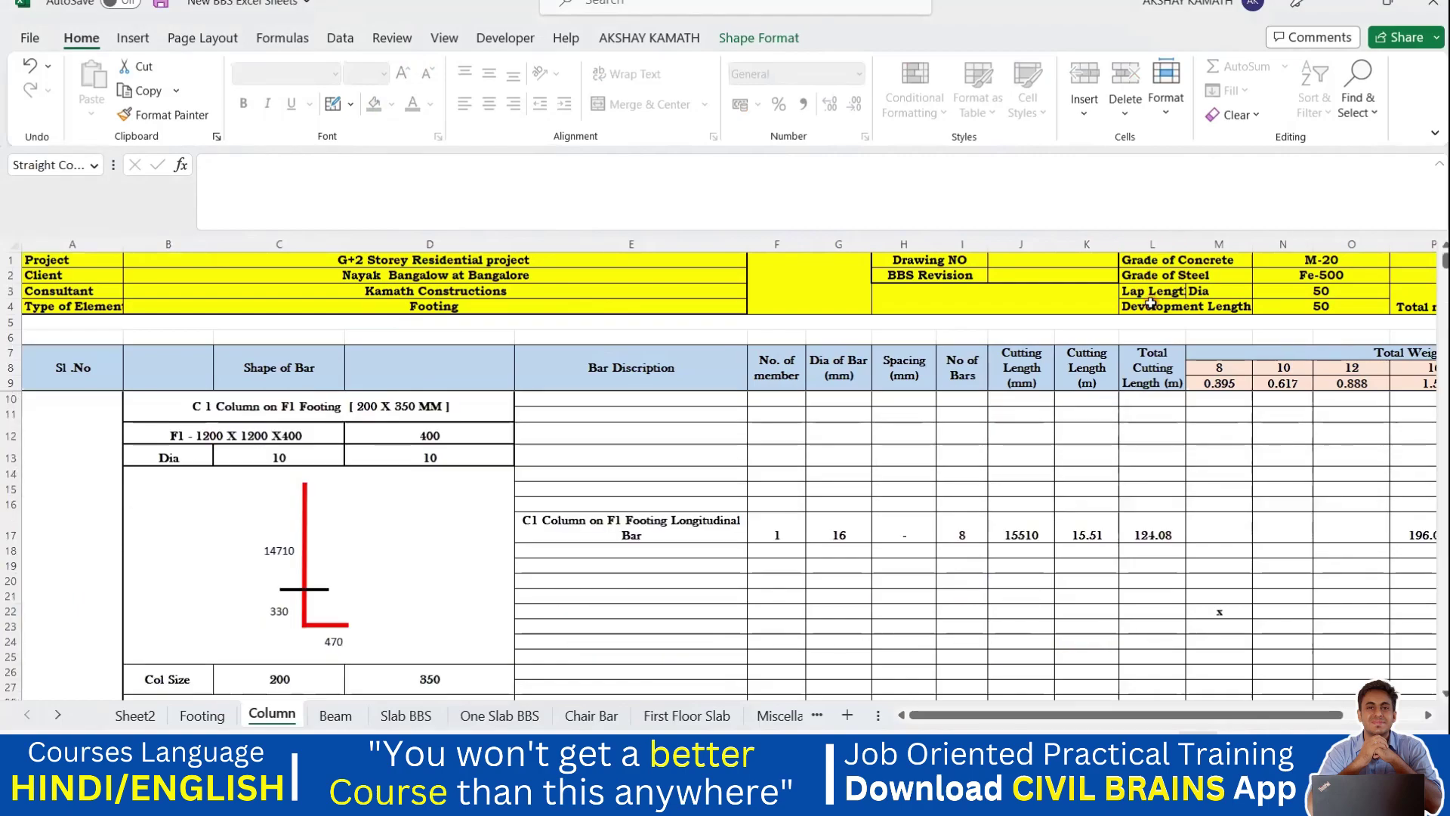
Step: Examine the merged yellow header cells on the Slab BBS sheet, then open the One Slab BBS sheet
{"action": "left_click", "coordinate": [405, 714]}
{"action": "left_click", "coordinate": [533, 319]}
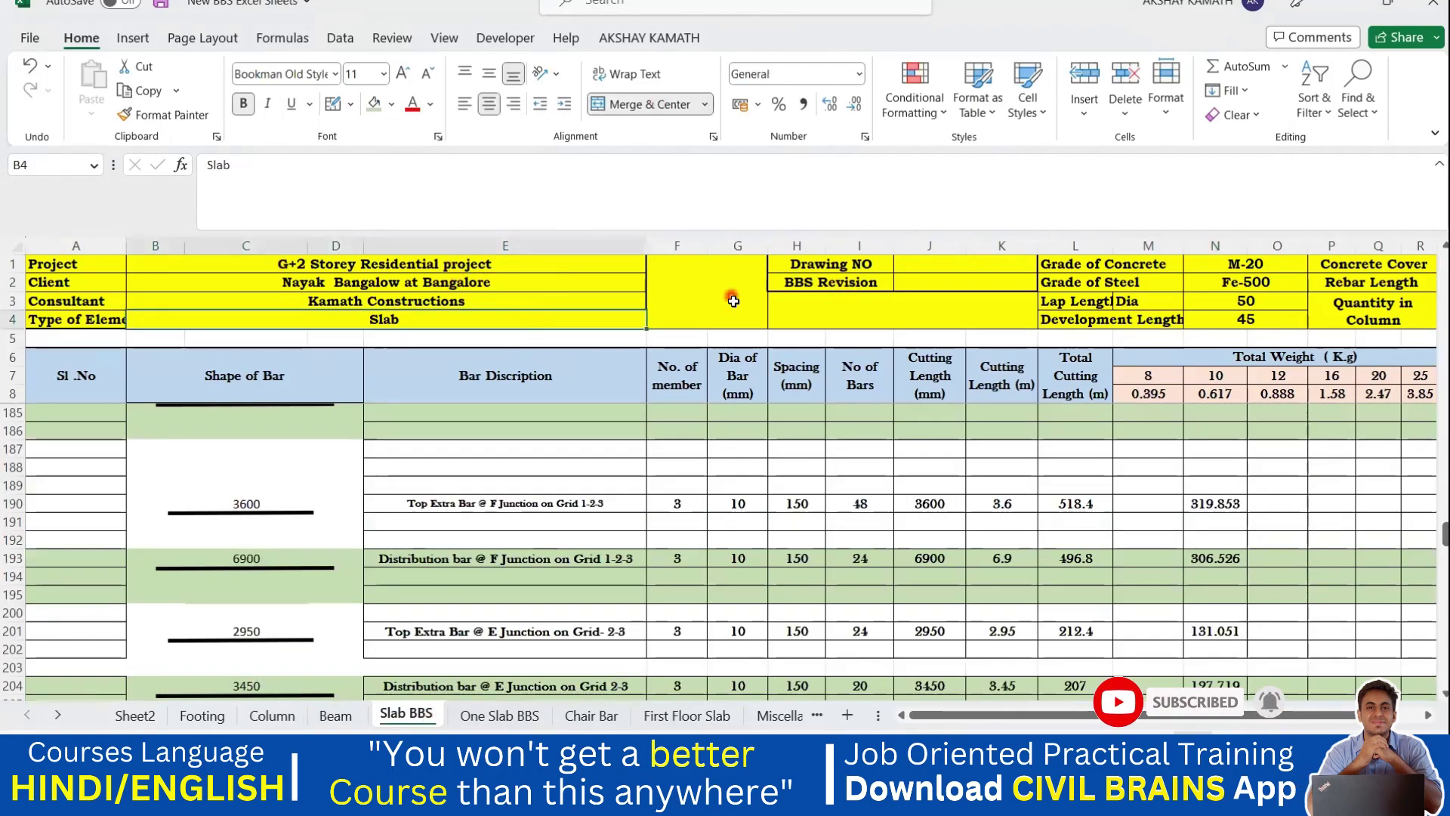
{"action": "left_click", "coordinate": [706, 290]}
{"action": "scroll", "coordinate": [706, 291], "scroll_direction": "up", "scroll_amount": 7}
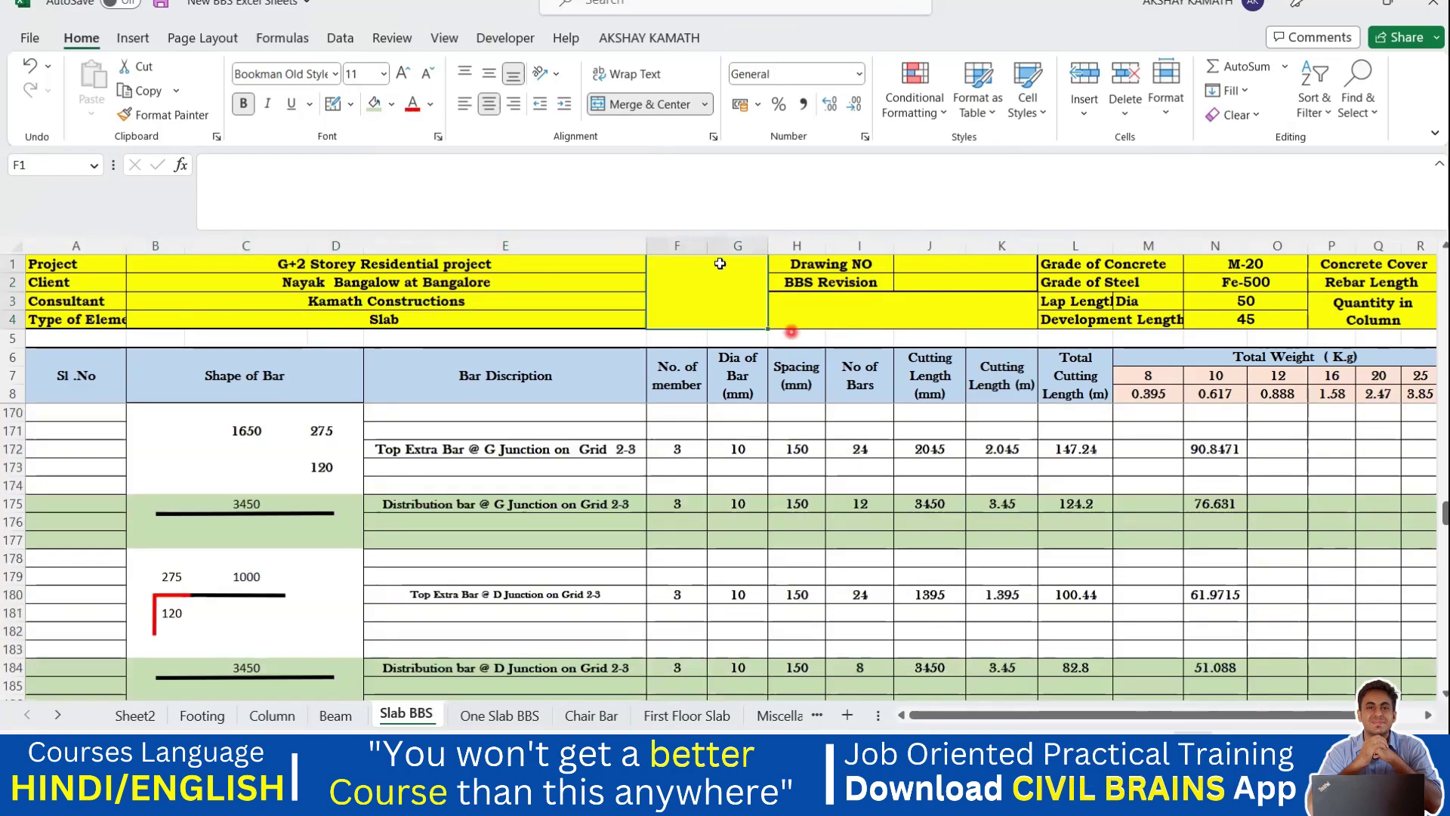
{"action": "left_click", "coordinate": [917, 286]}
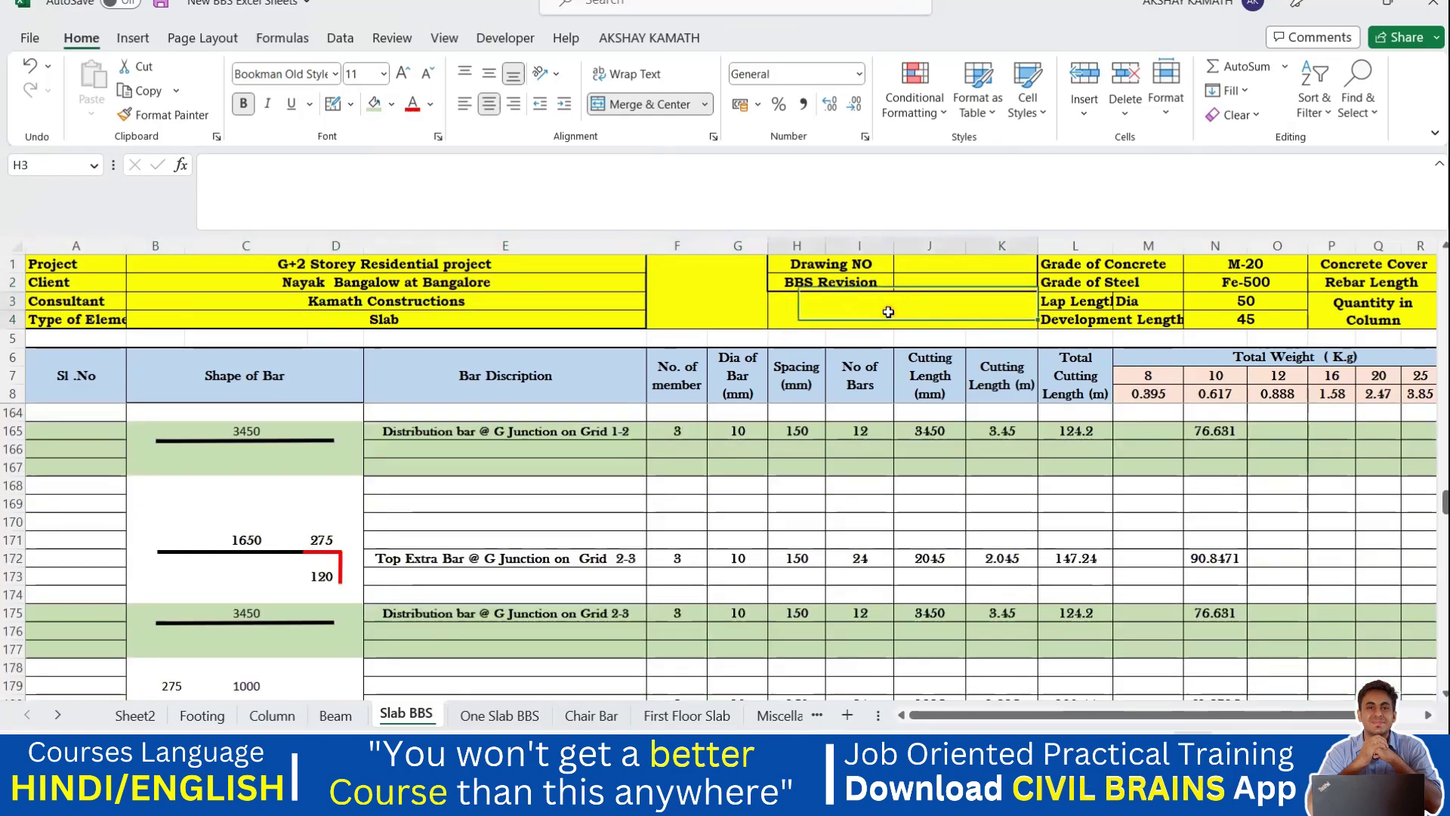
{"action": "left_click", "coordinate": [853, 266]}
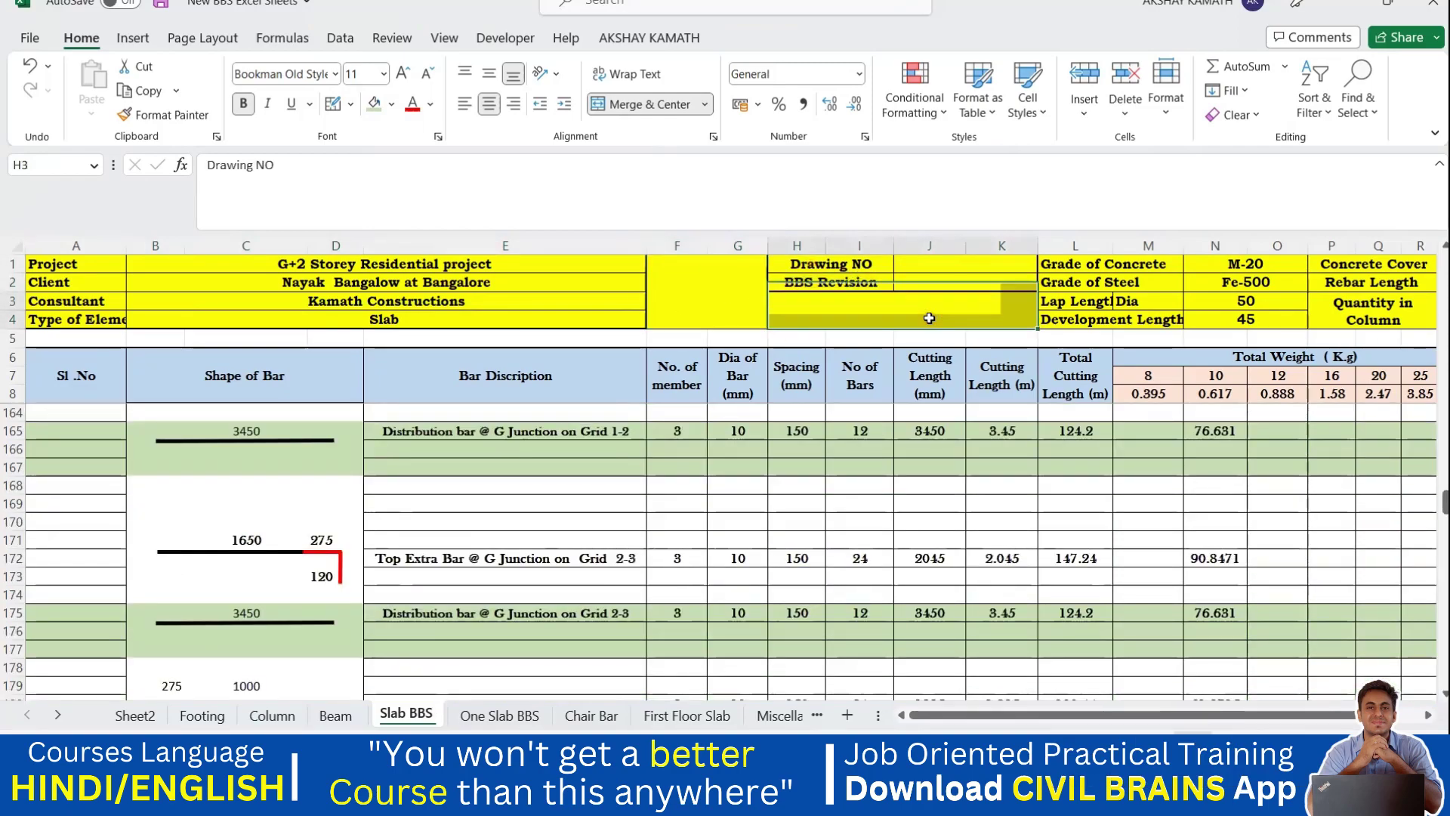
{"action": "left_click", "coordinate": [940, 316]}
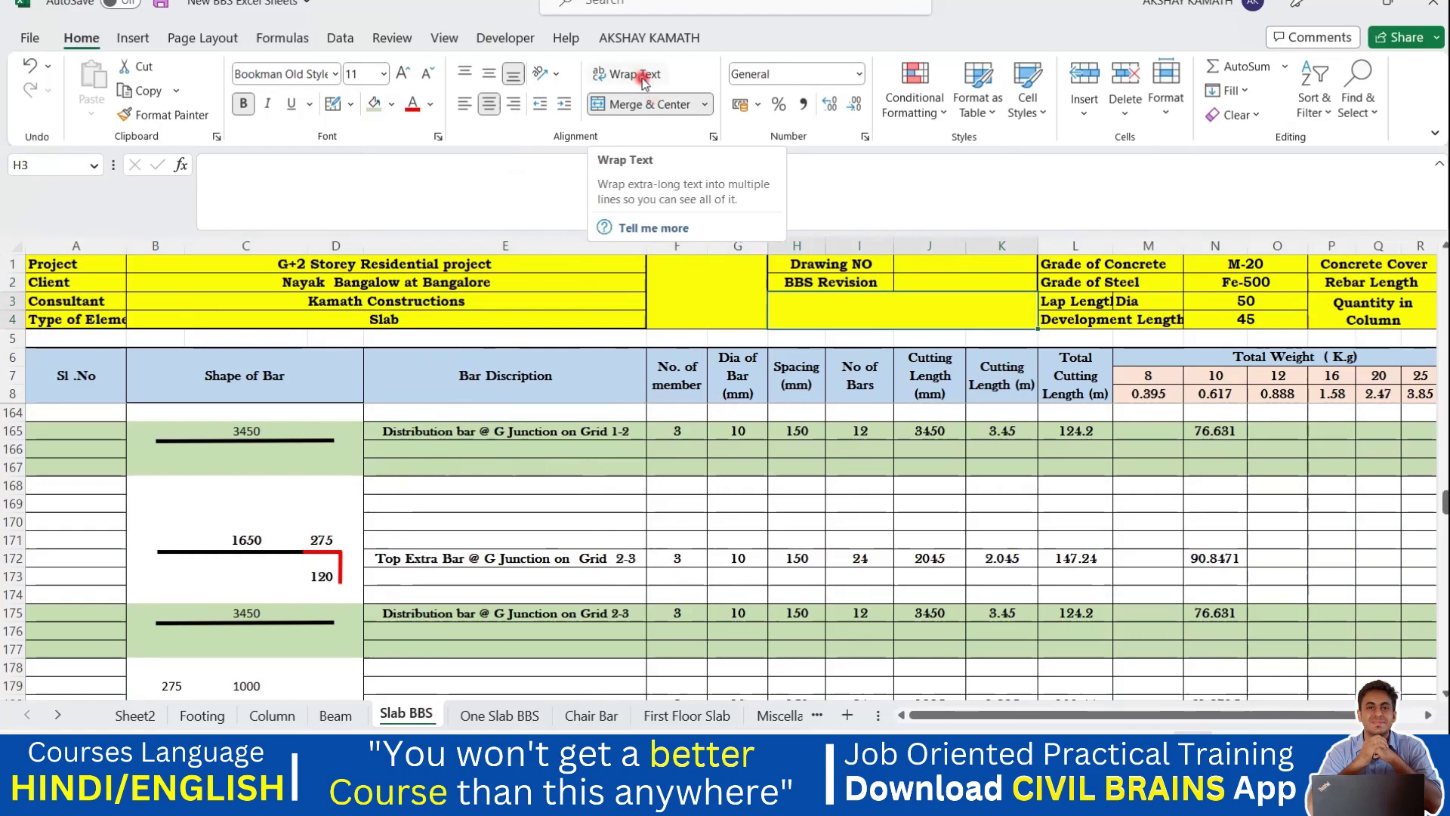
{"action": "left_click", "coordinate": [677, 538]}
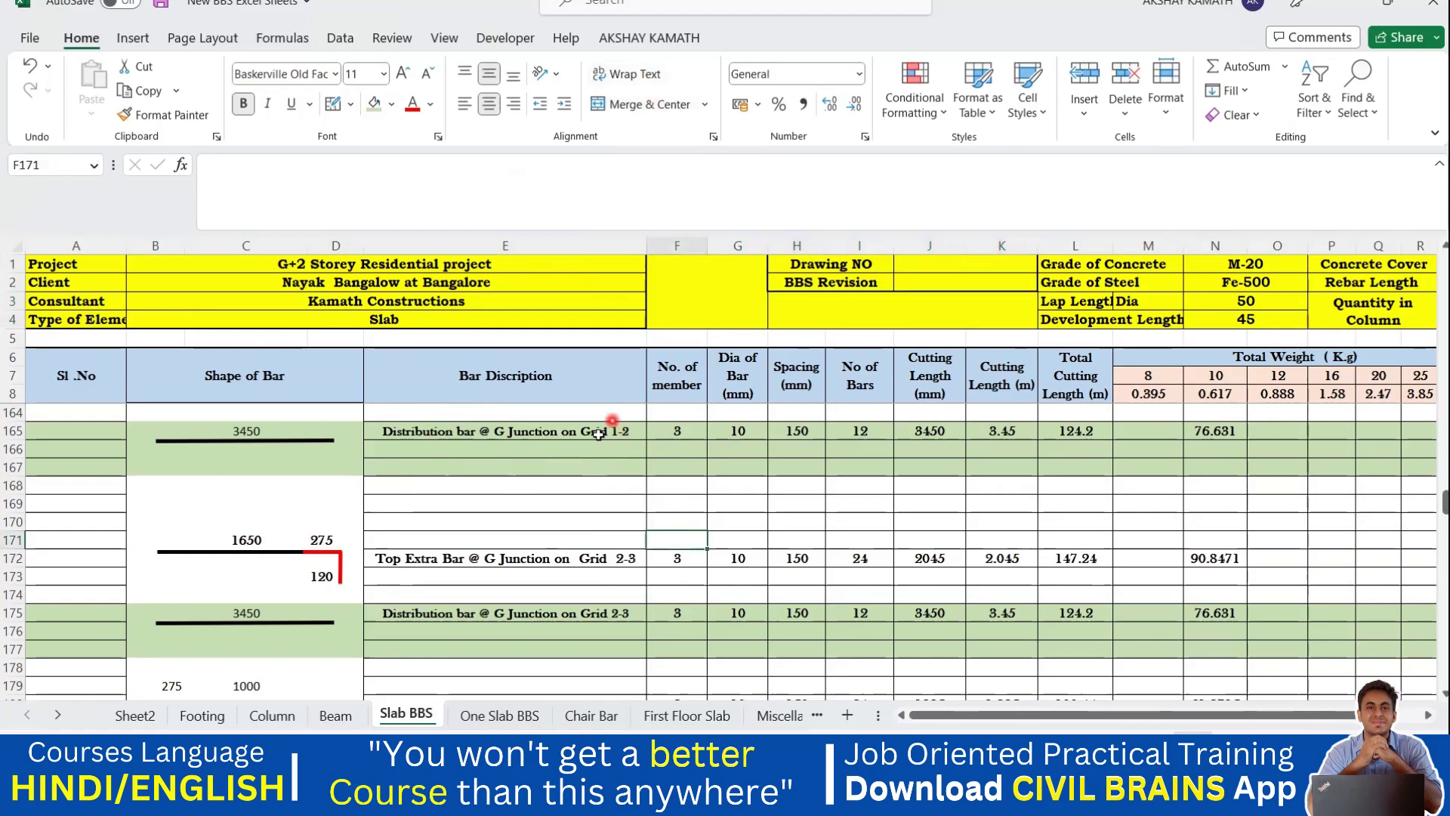
{"action": "left_click", "coordinate": [499, 714]}
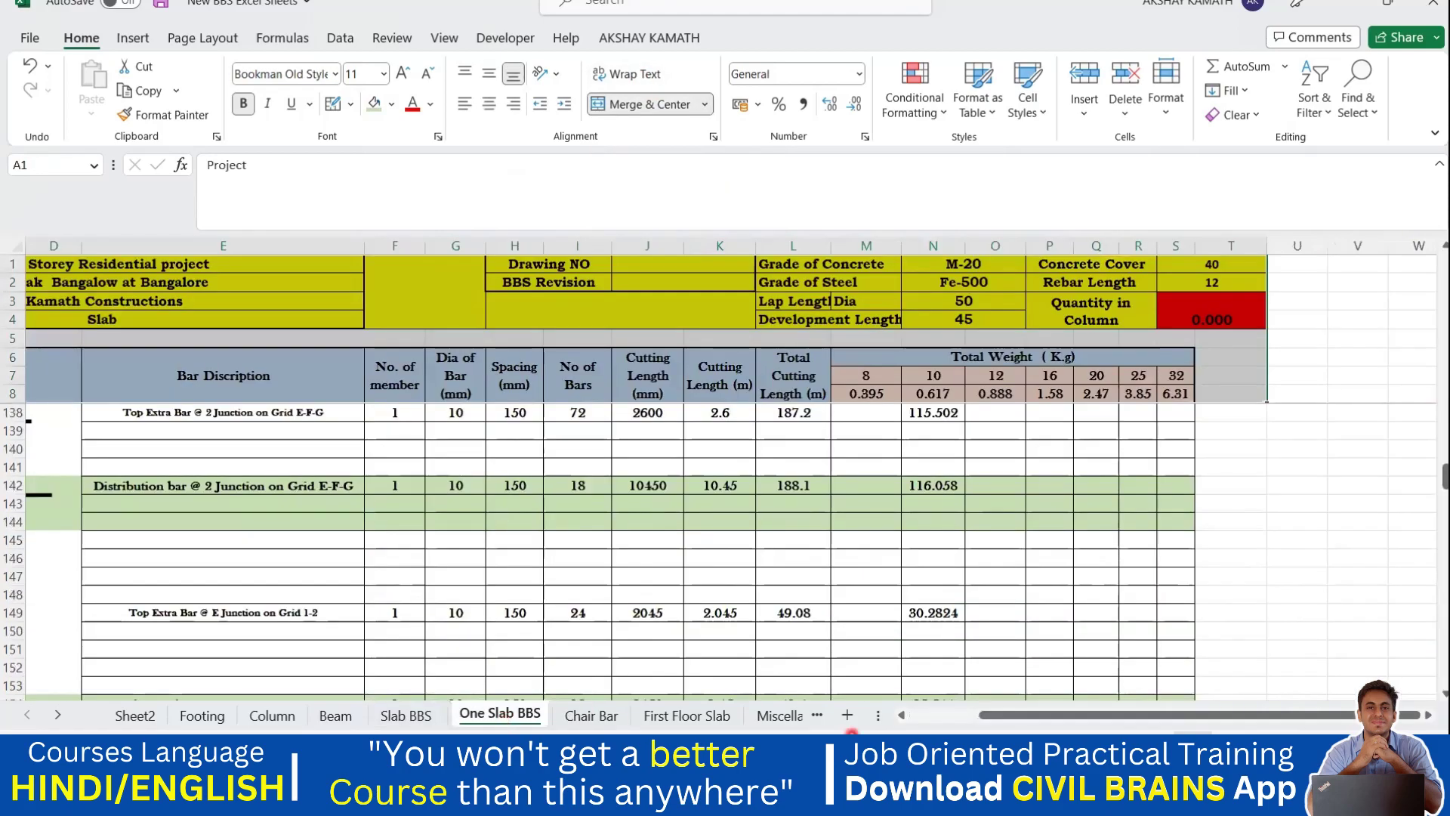
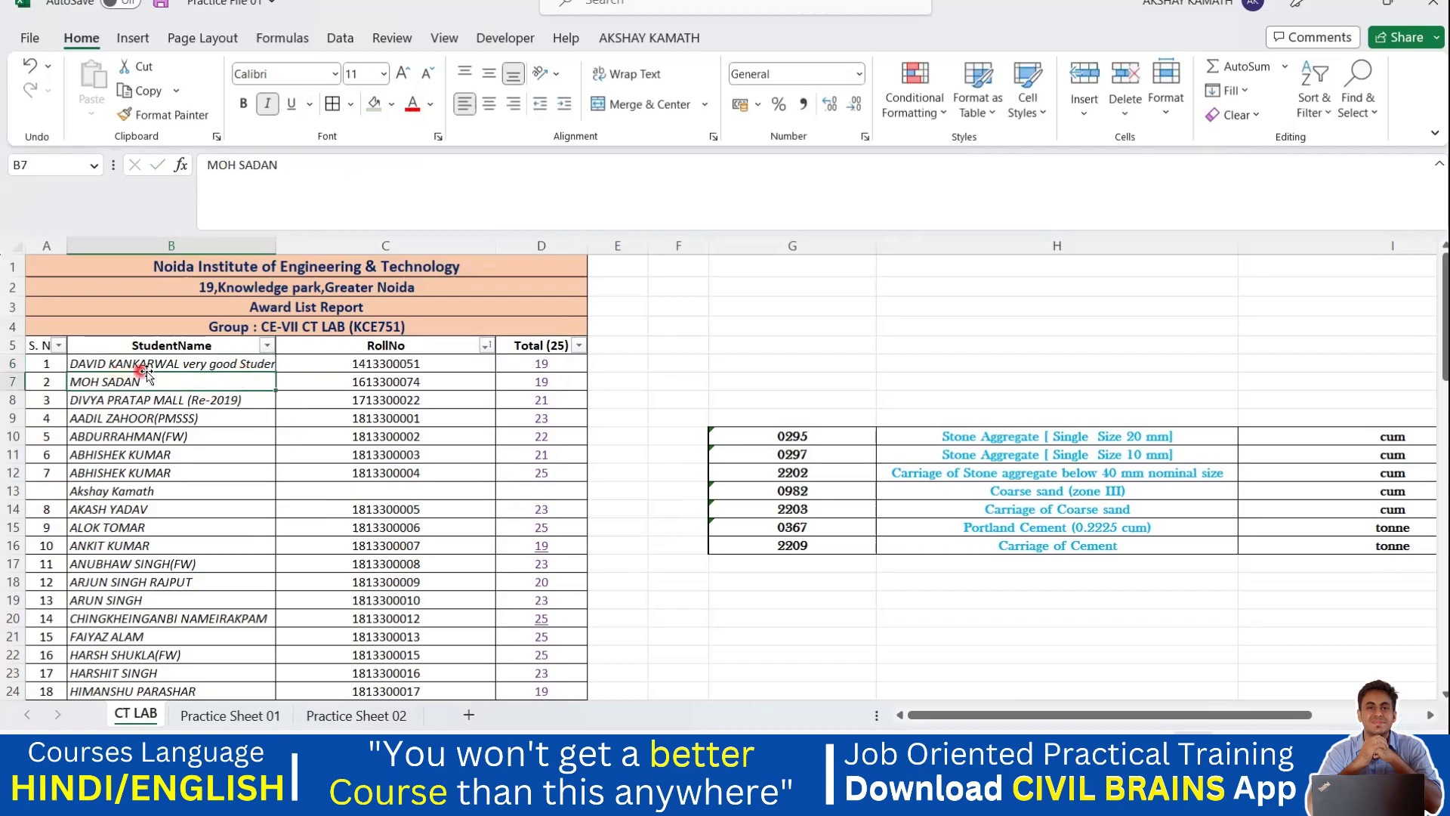
Step: Narrow the StudentName column until the first student's entry is too long for cell B6
{"action": "mouse_move", "coordinate": [275, 252]}
{"action": "left_mouse_down"}
{"action": "mouse_move", "coordinate": [400, 257]}
{"action": "mouse_move", "coordinate": [259, 254]}
{"action": "left_mouse_up"}
{"action": "left_click", "coordinate": [174, 365]}
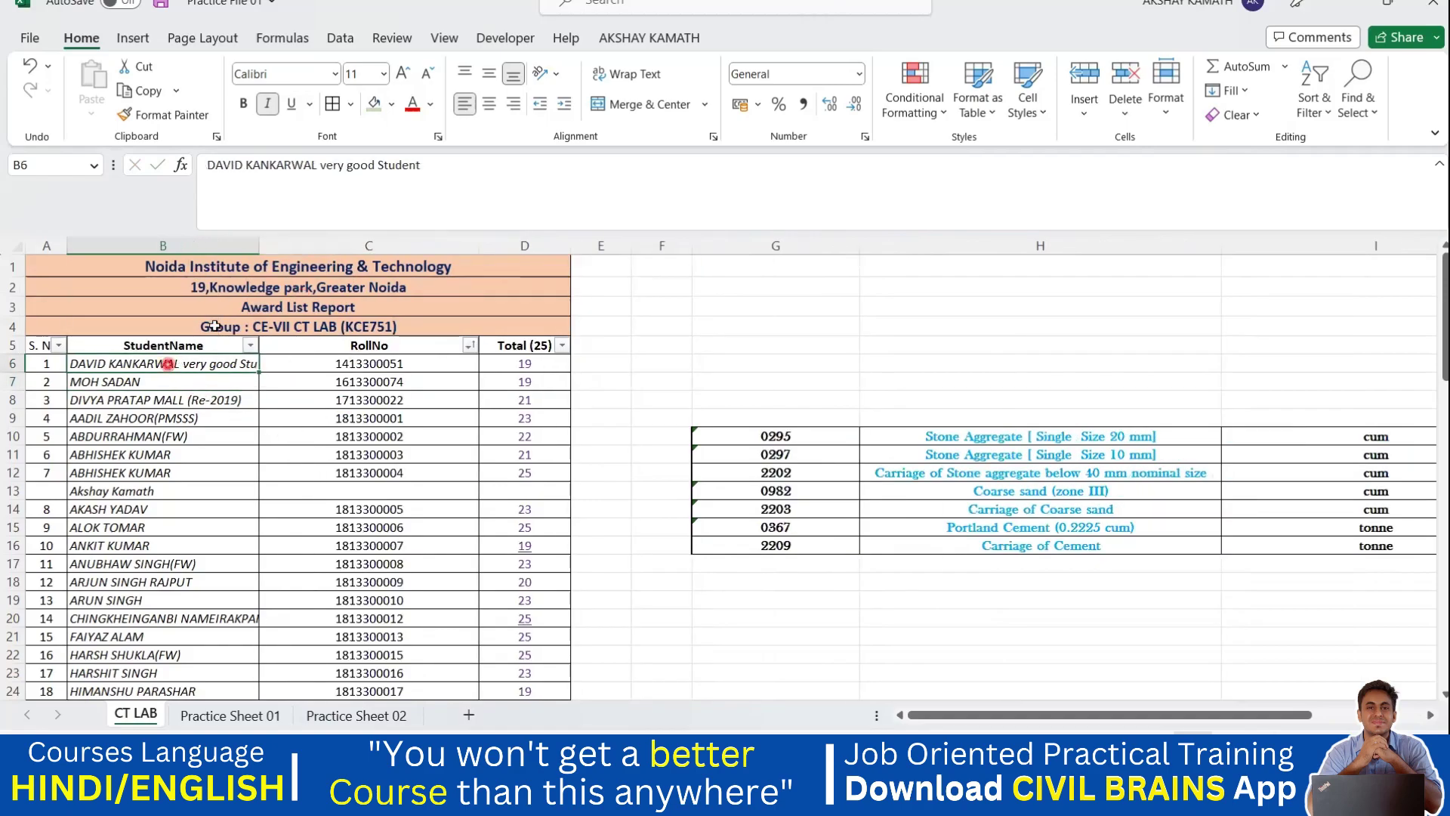
{"action": "left_click", "coordinate": [262, 402]}
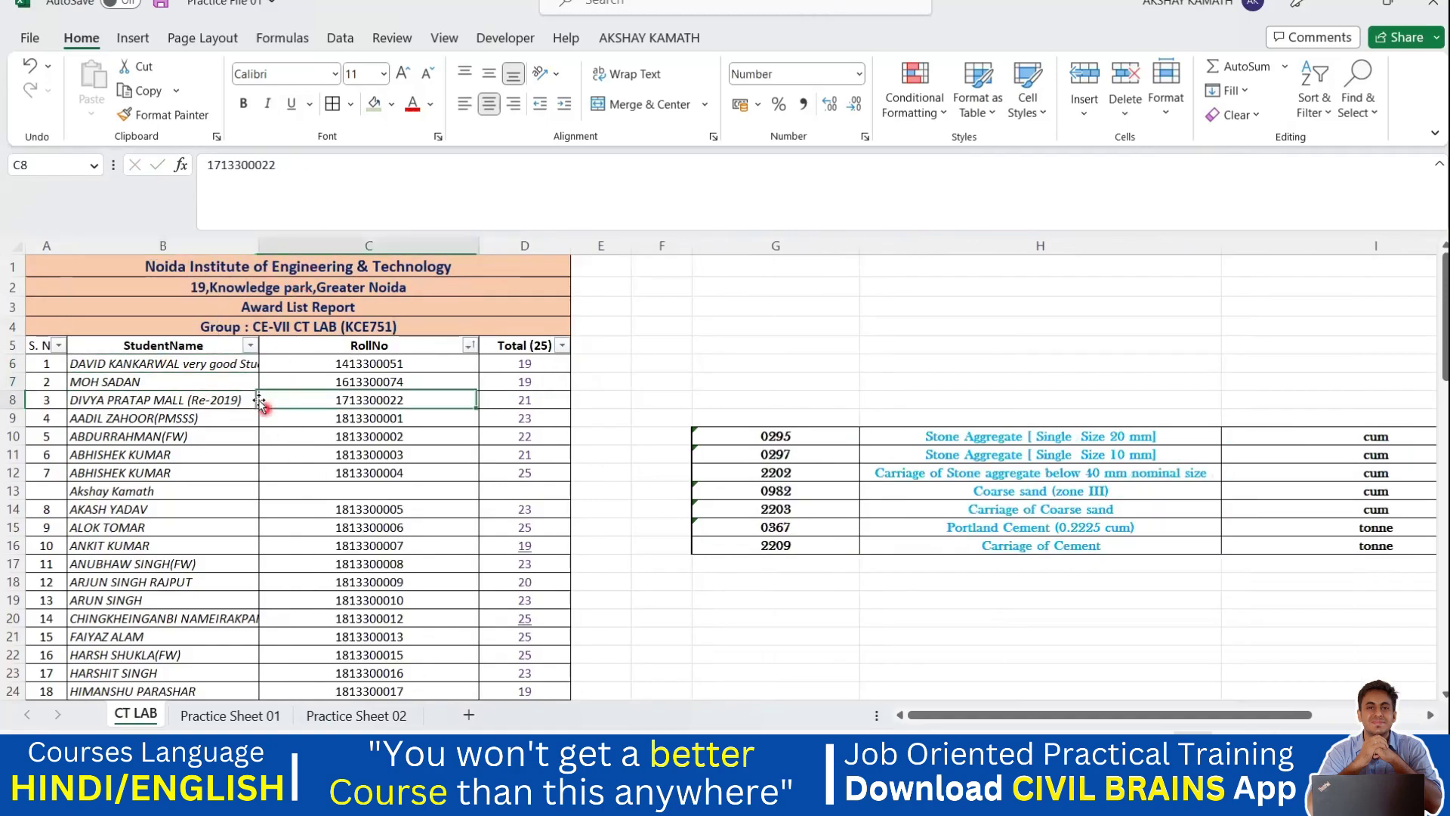
{"action": "left_click", "coordinate": [216, 365]}
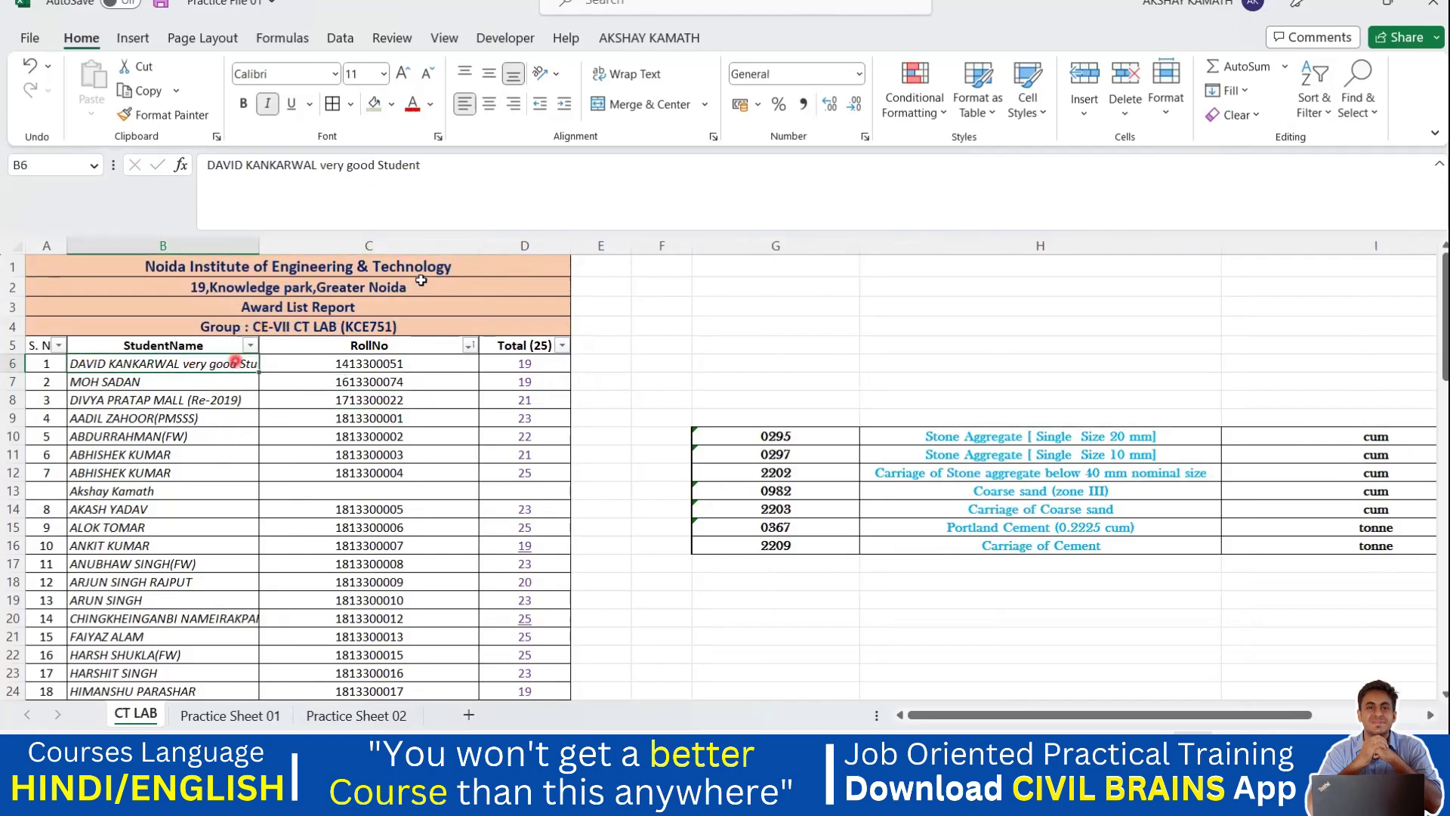
Step: Try Wrap Text on the first student's entry in cell B6, then undo it
{"action": "left_click", "coordinate": [648, 75]}
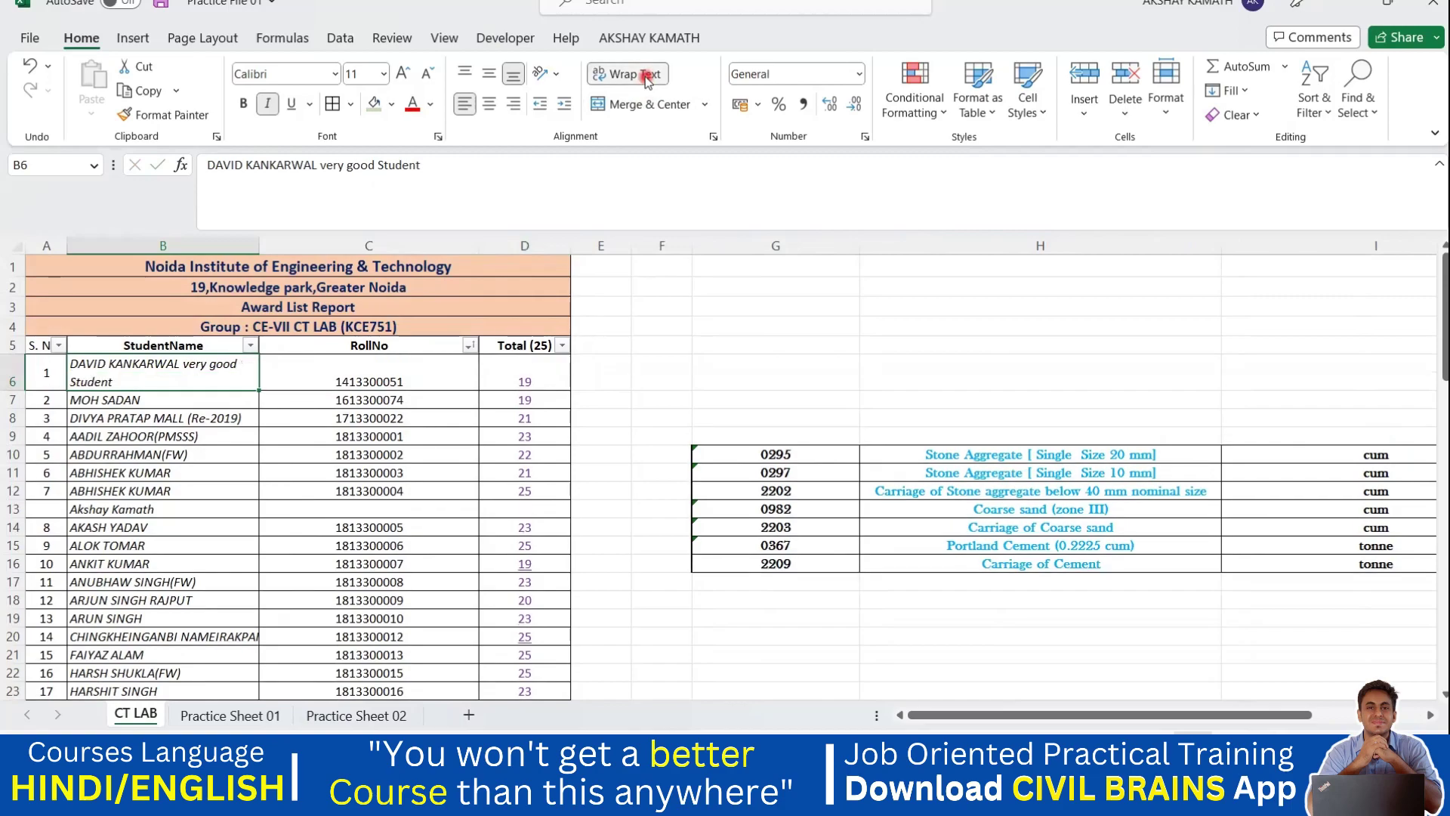
{"action": "left_click", "coordinate": [14, 377]}
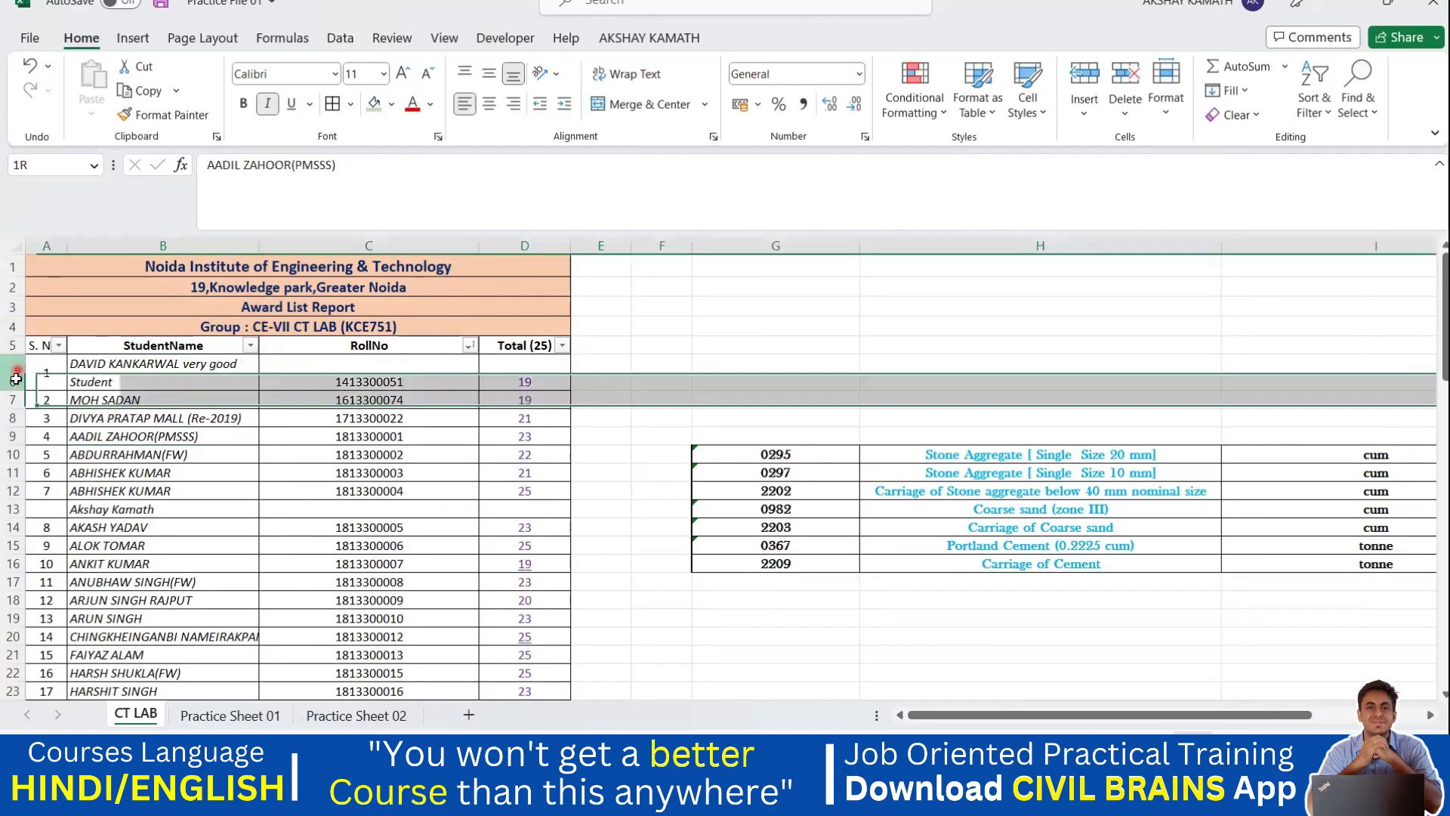
{"action": "left_click", "coordinate": [181, 403]}
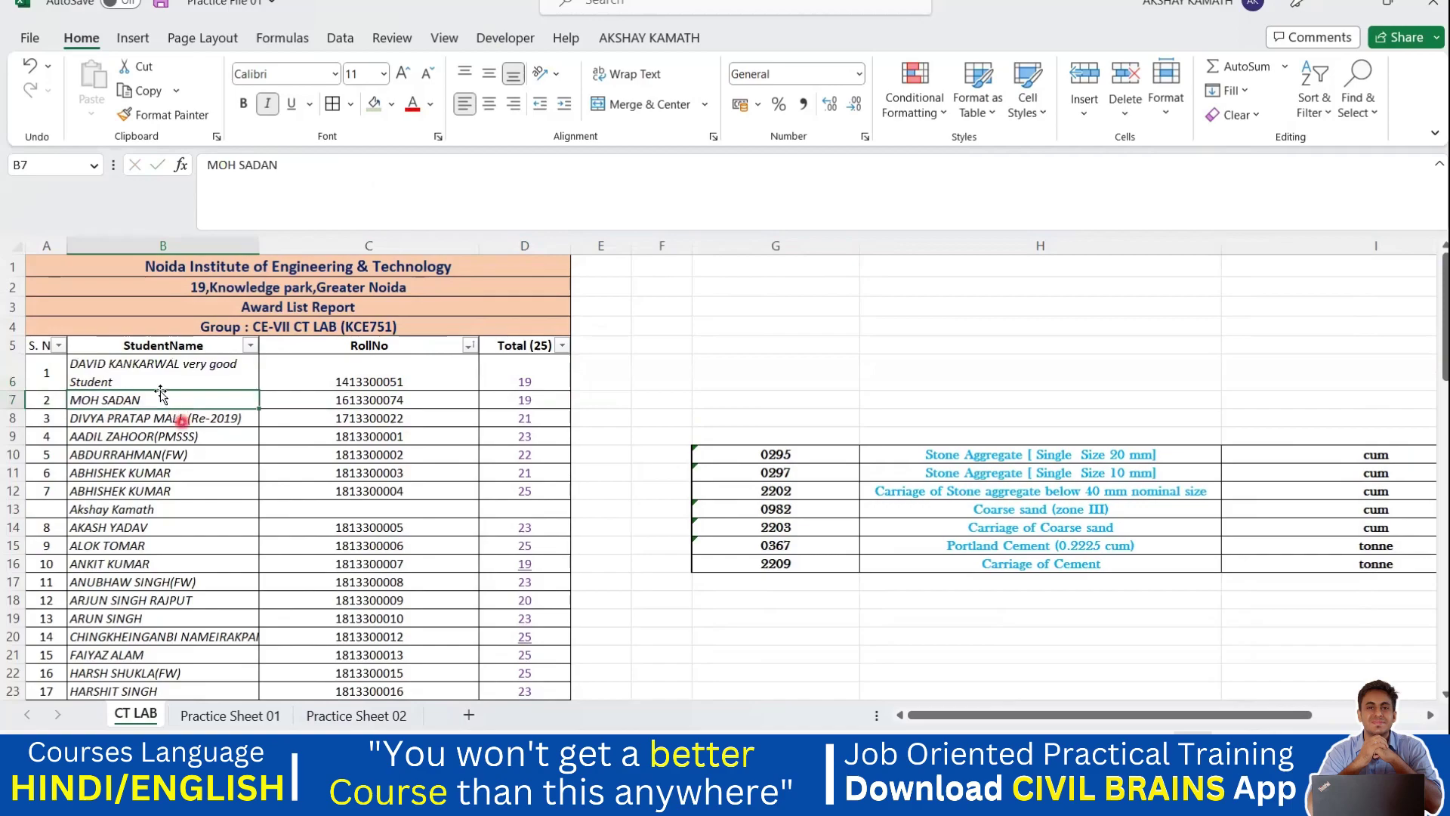
{"action": "key", "text": "ctrl+z"}
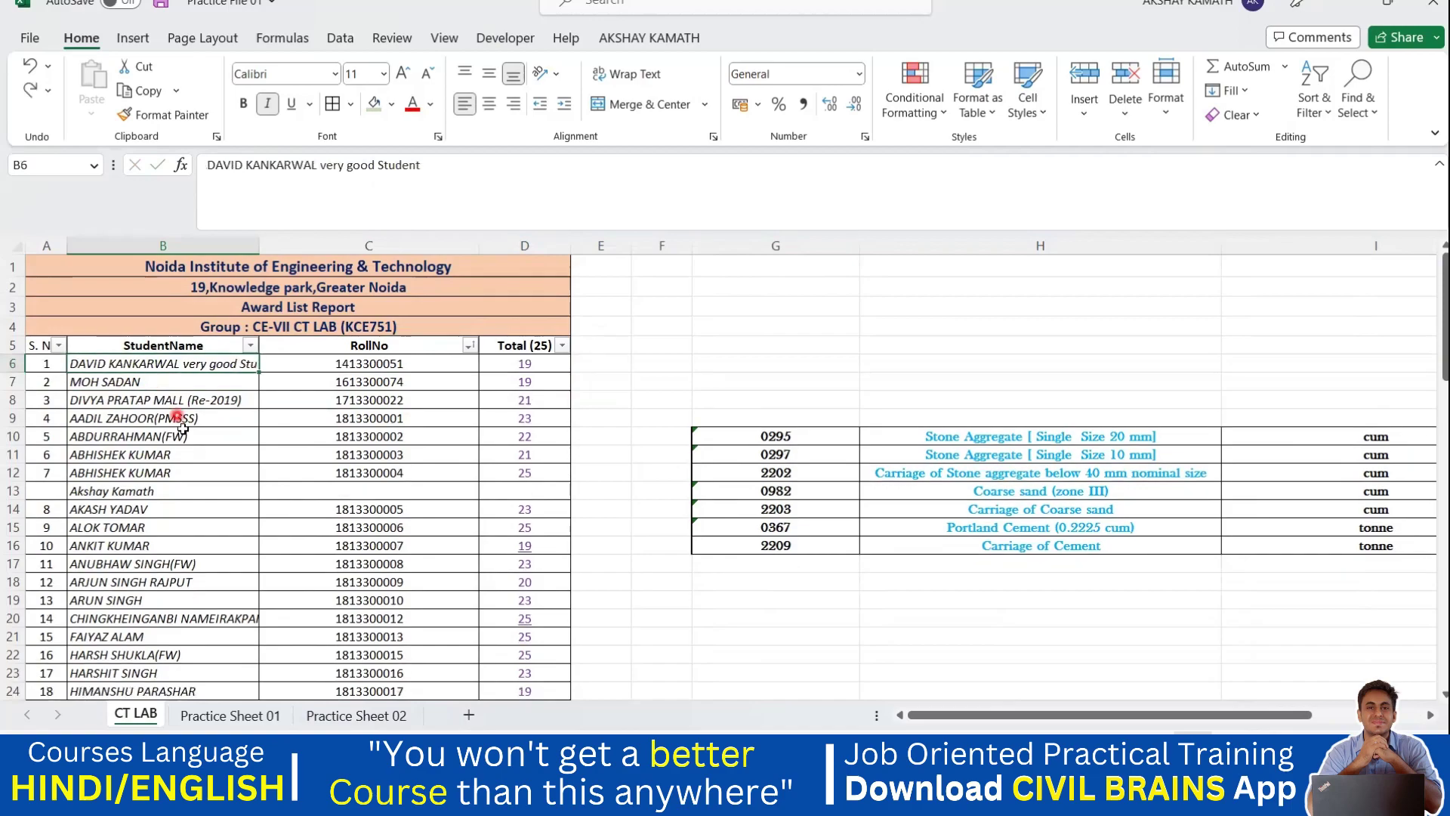
Step: Try widening the StudentName column to fit the entry in B6 on one line, then undo the change
{"action": "left_click", "coordinate": [185, 435]}
{"action": "left_click", "coordinate": [114, 365]}
{"action": "left_click_drag", "start_coordinate": [259, 246], "coordinate": [310, 263]}
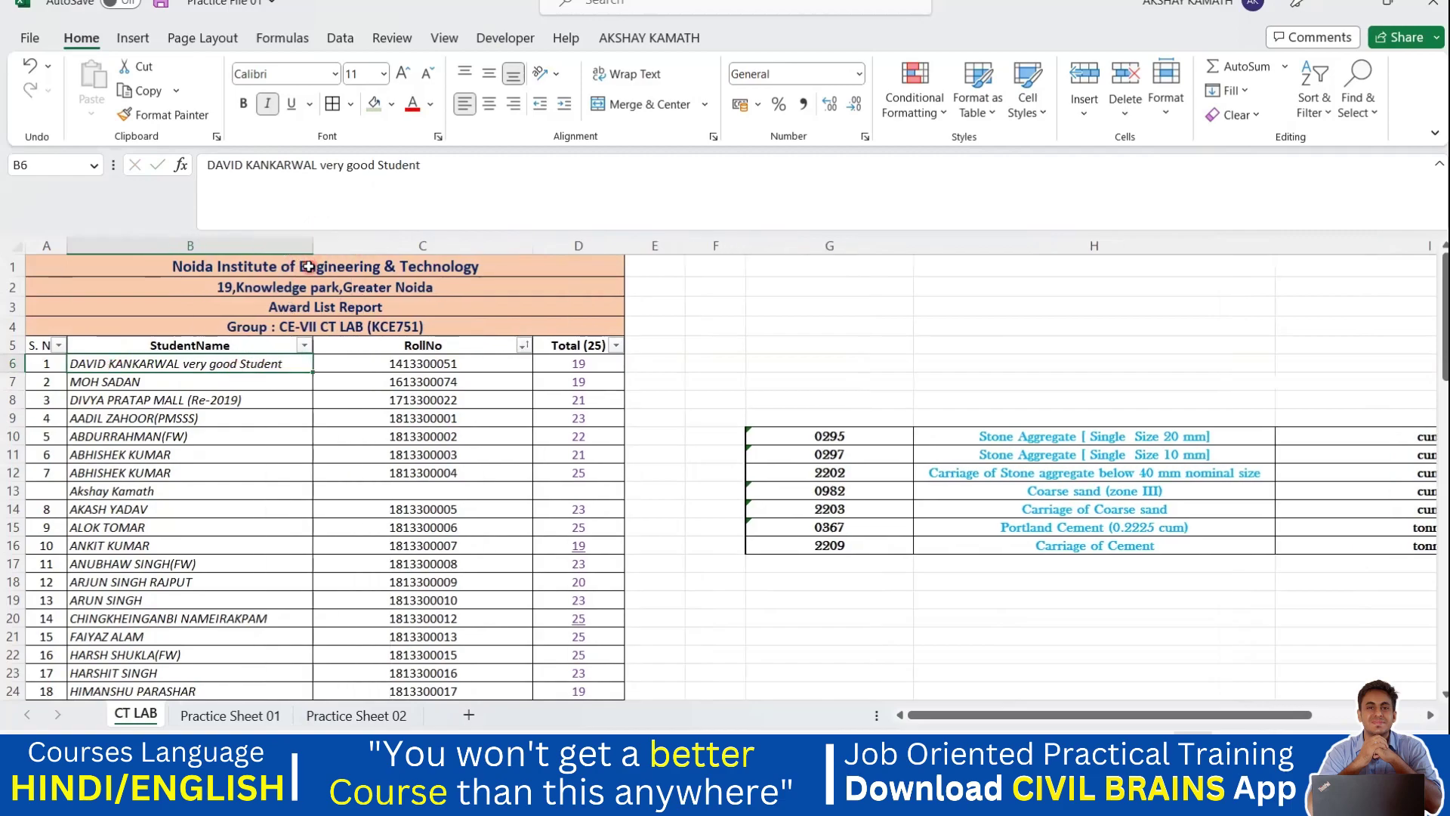
{"action": "key", "text": "ctrl+z"}
Step: Apply Wrap Text to the first student's entry in cell B6
{"action": "left_click", "coordinate": [215, 414]}
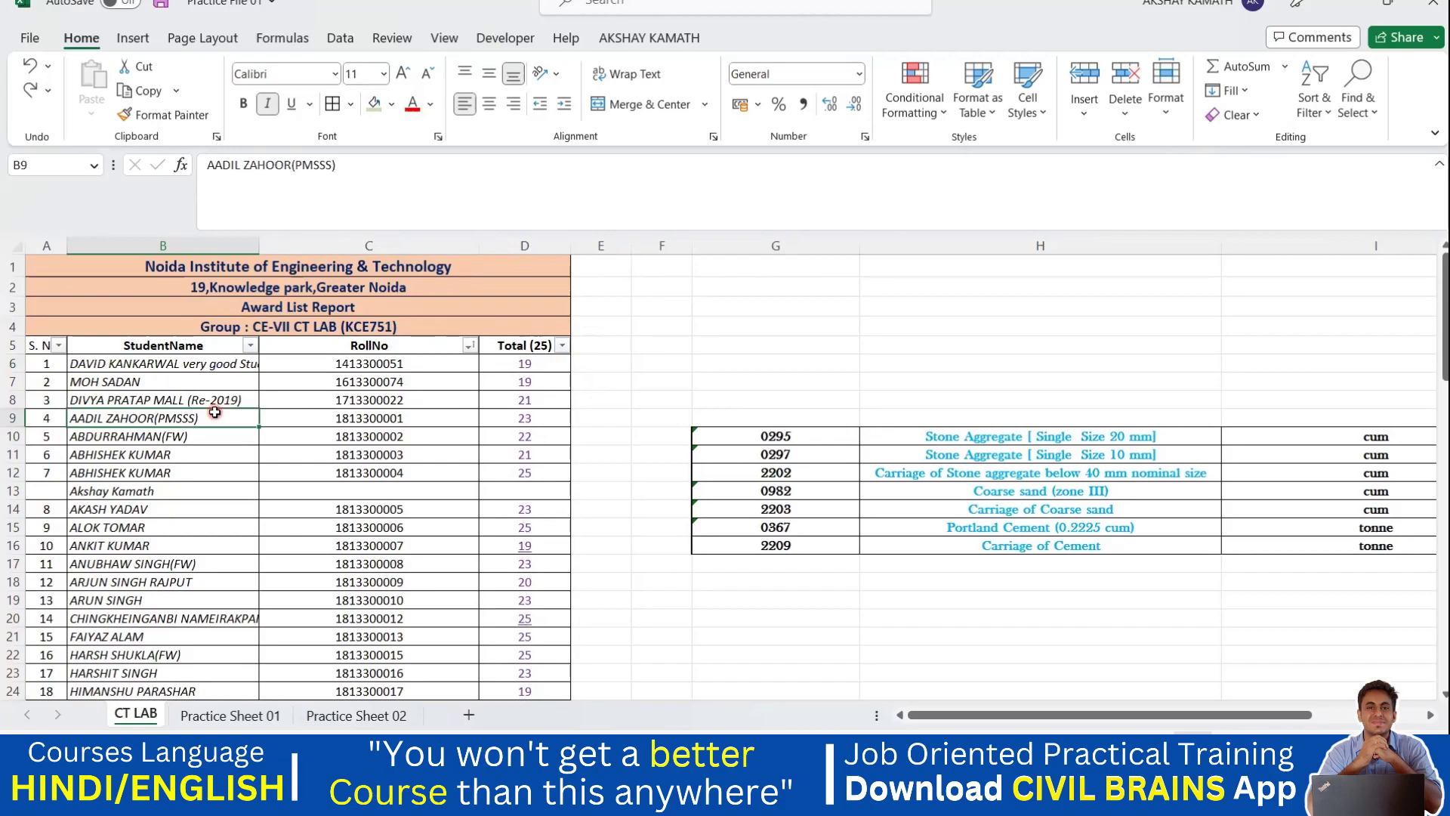
{"action": "left_click", "coordinate": [146, 363]}
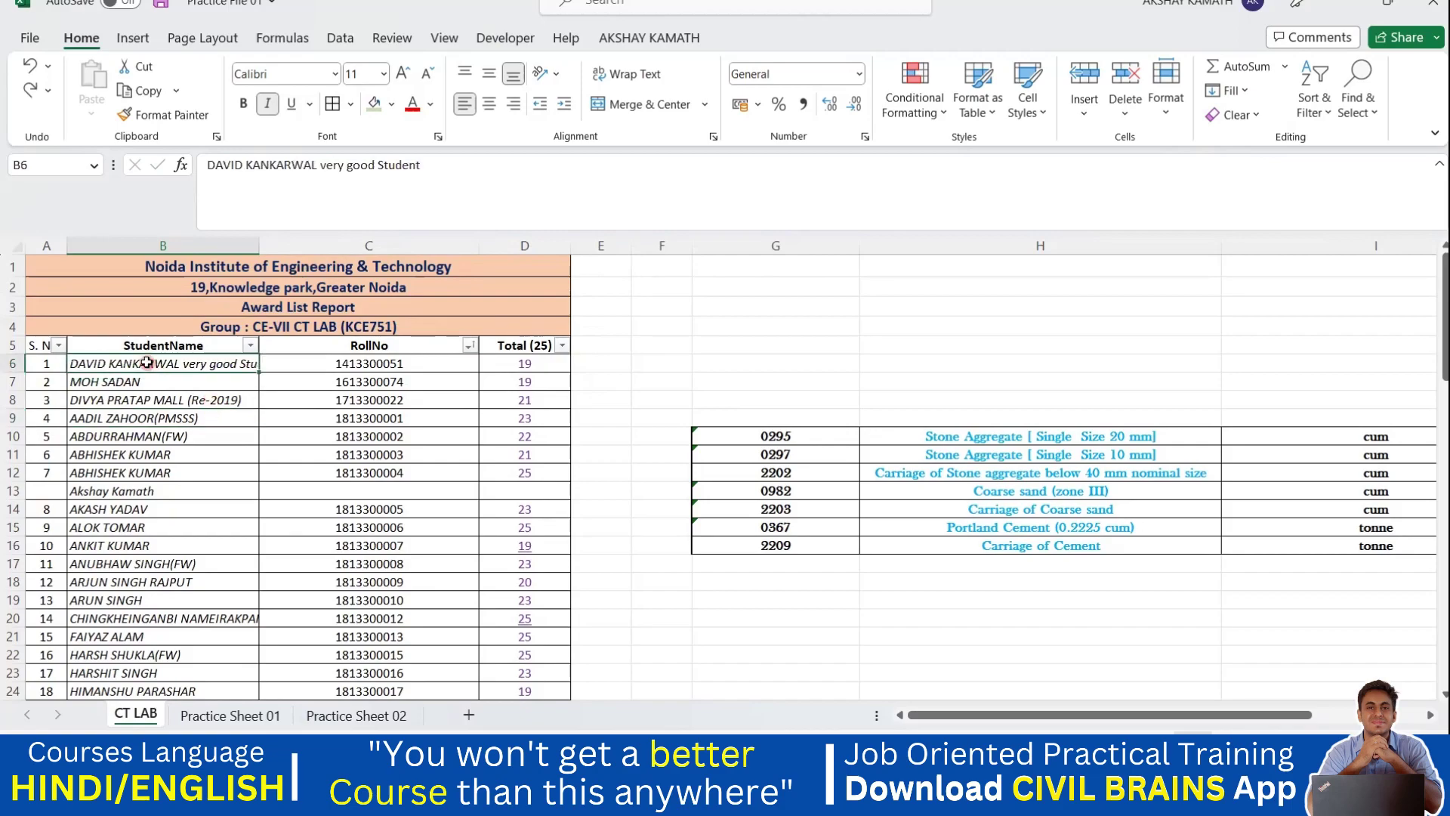
{"action": "left_click", "coordinate": [646, 75]}
{"action": "left_click", "coordinate": [79, 435]}
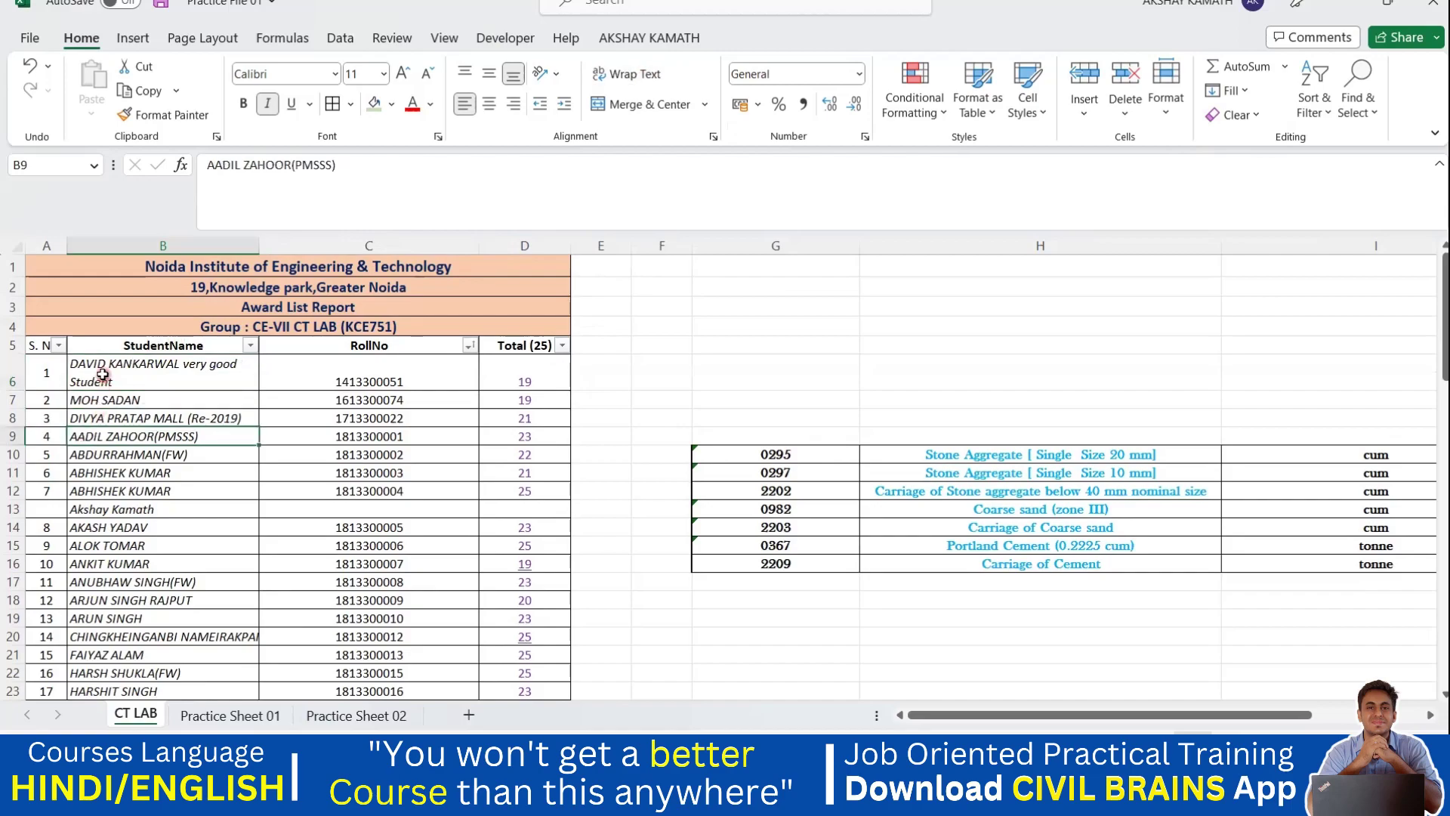
{"action": "left_click", "coordinate": [173, 377]}
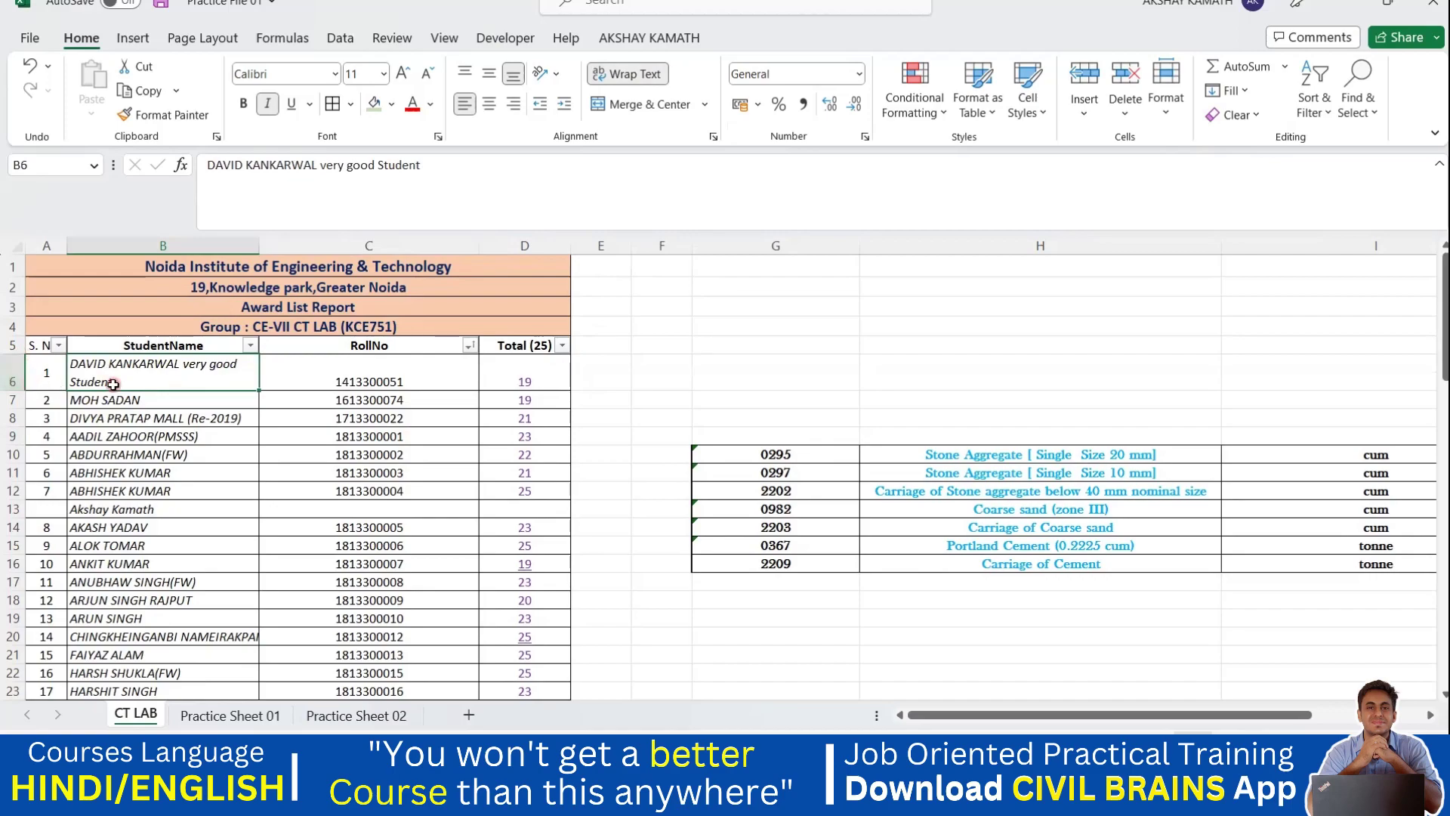
Step: Append "is an average student" to the second student's entry in cell B7
{"action": "double_click", "coordinate": [160, 402]}
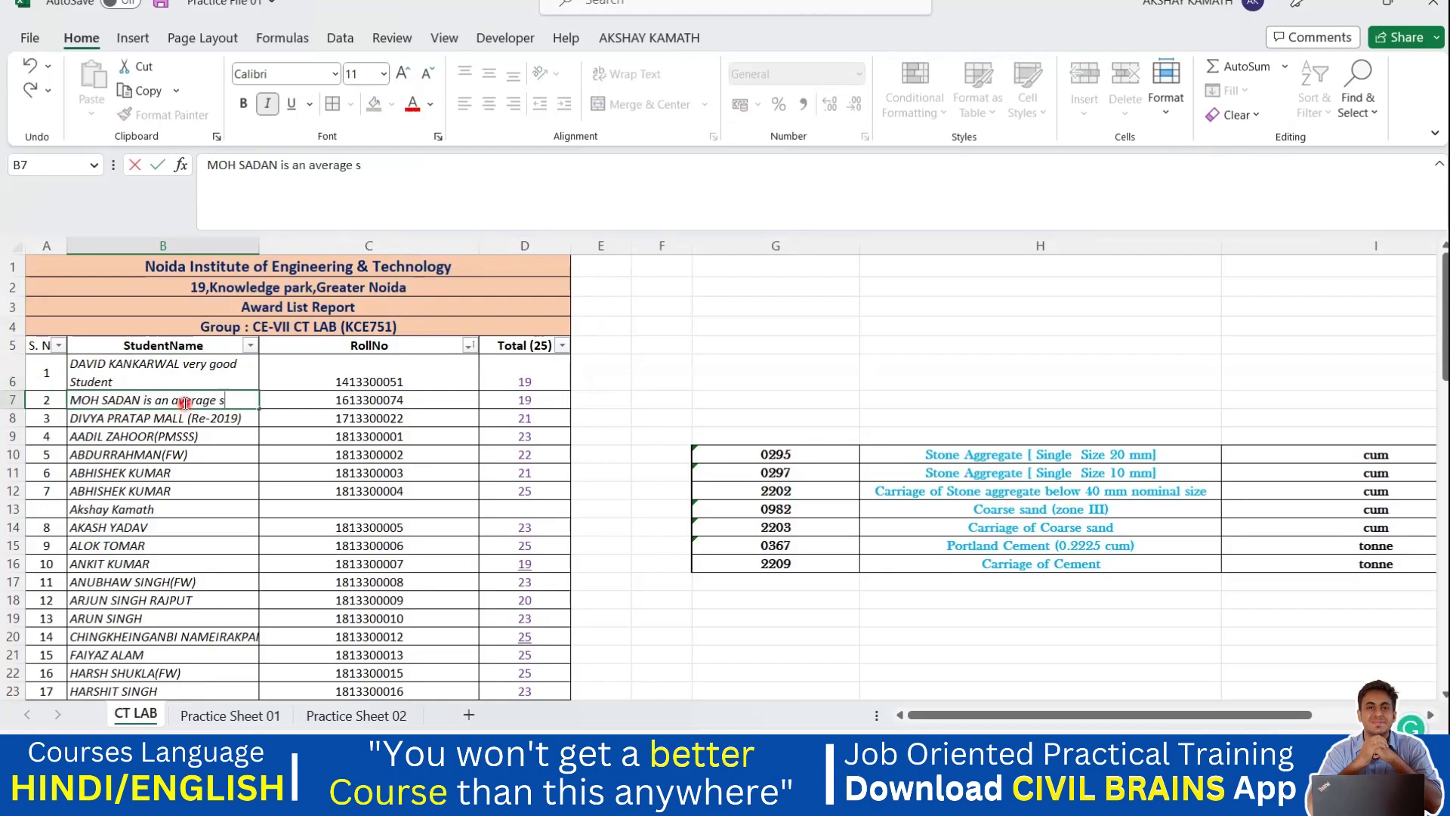
{"action": "type", "text": "is an average student"}
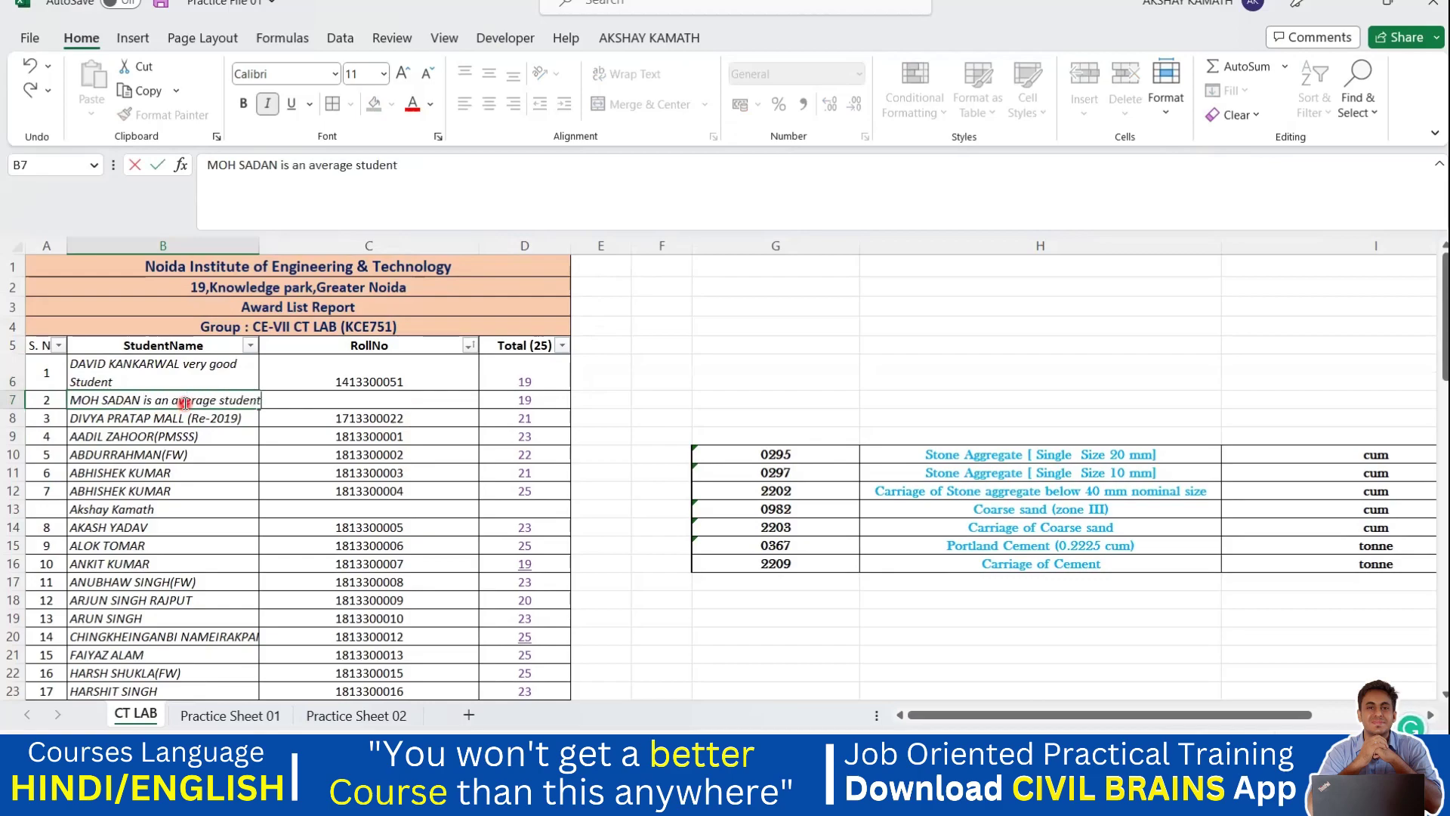
{"action": "left_click", "coordinate": [262, 492]}
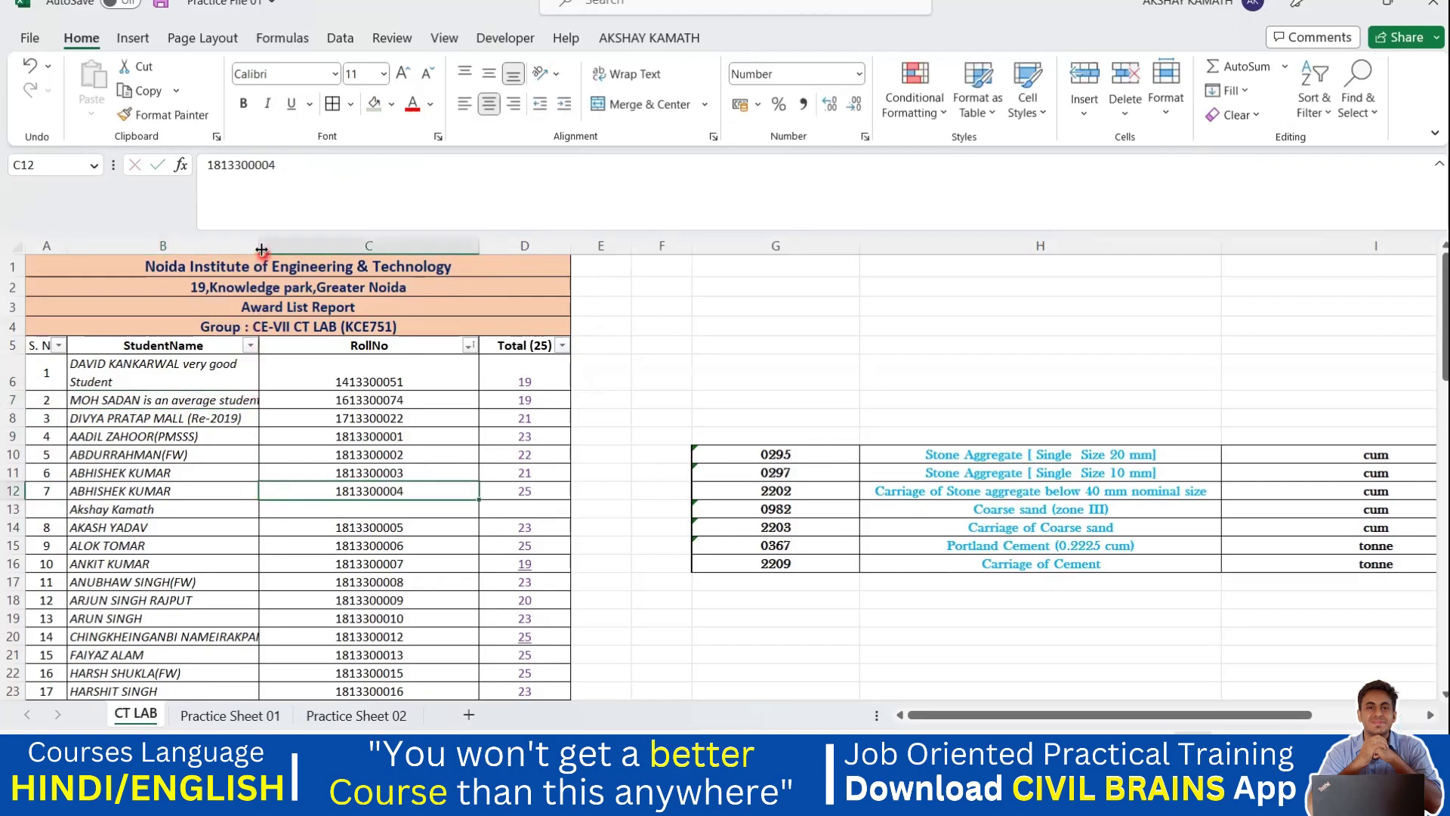
Step: Narrow the StudentName column further and apply Wrap Text to cell B7
{"action": "left_click_drag", "start_coordinate": [259, 245], "coordinate": [216, 245]}
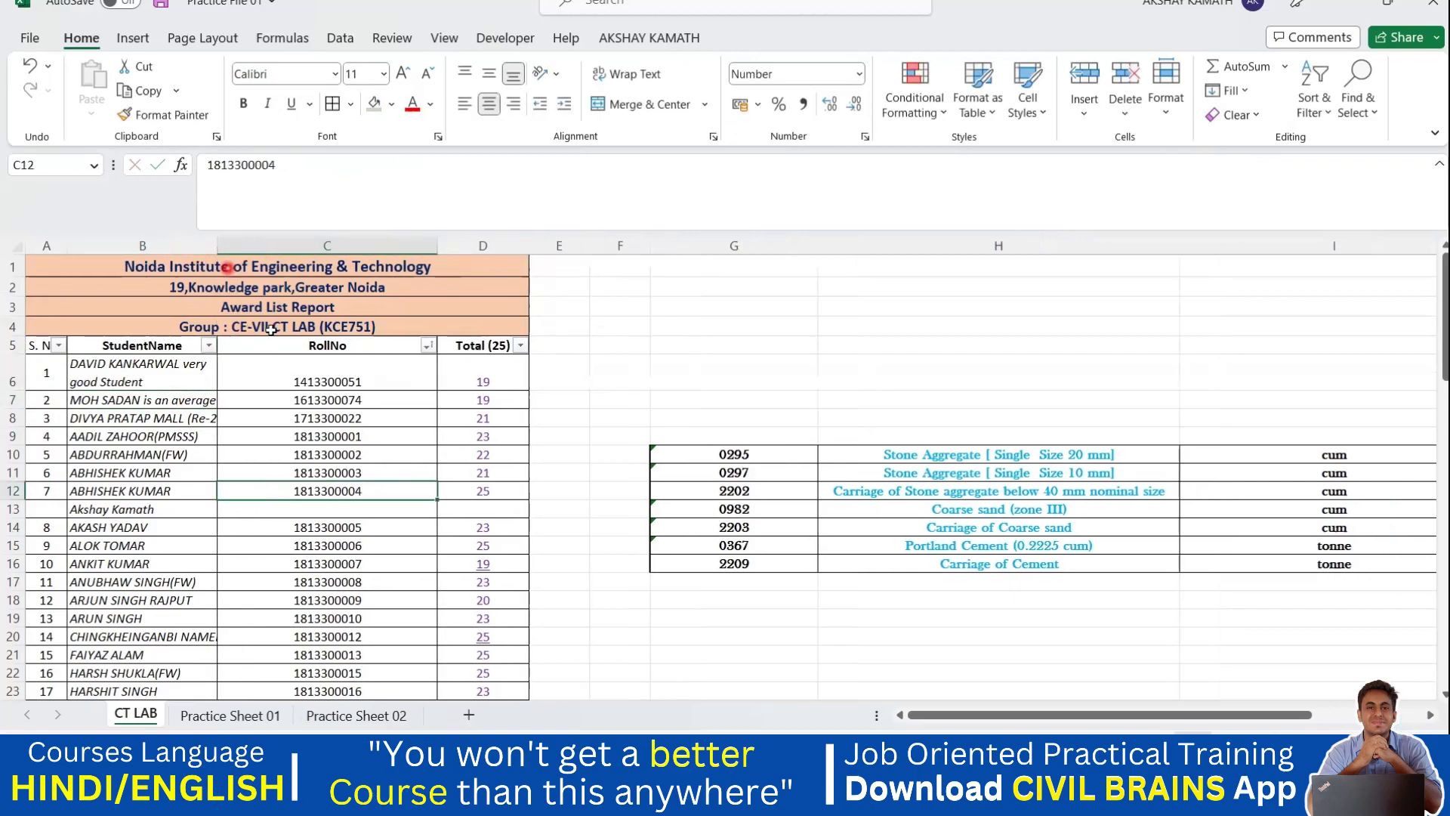
{"action": "left_click", "coordinate": [190, 401]}
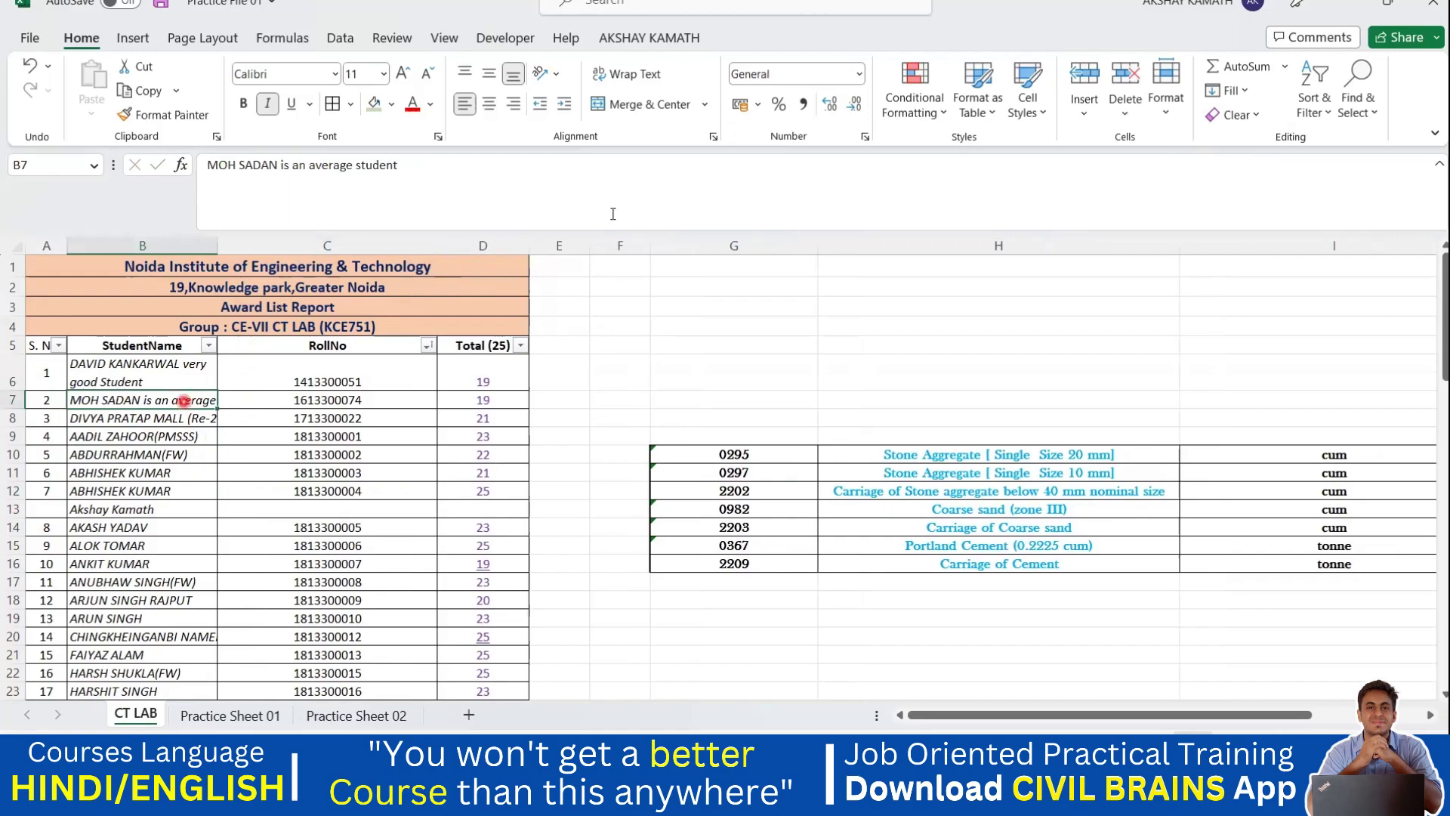
{"action": "left_click", "coordinate": [638, 79]}
{"action": "left_click", "coordinate": [194, 508]}
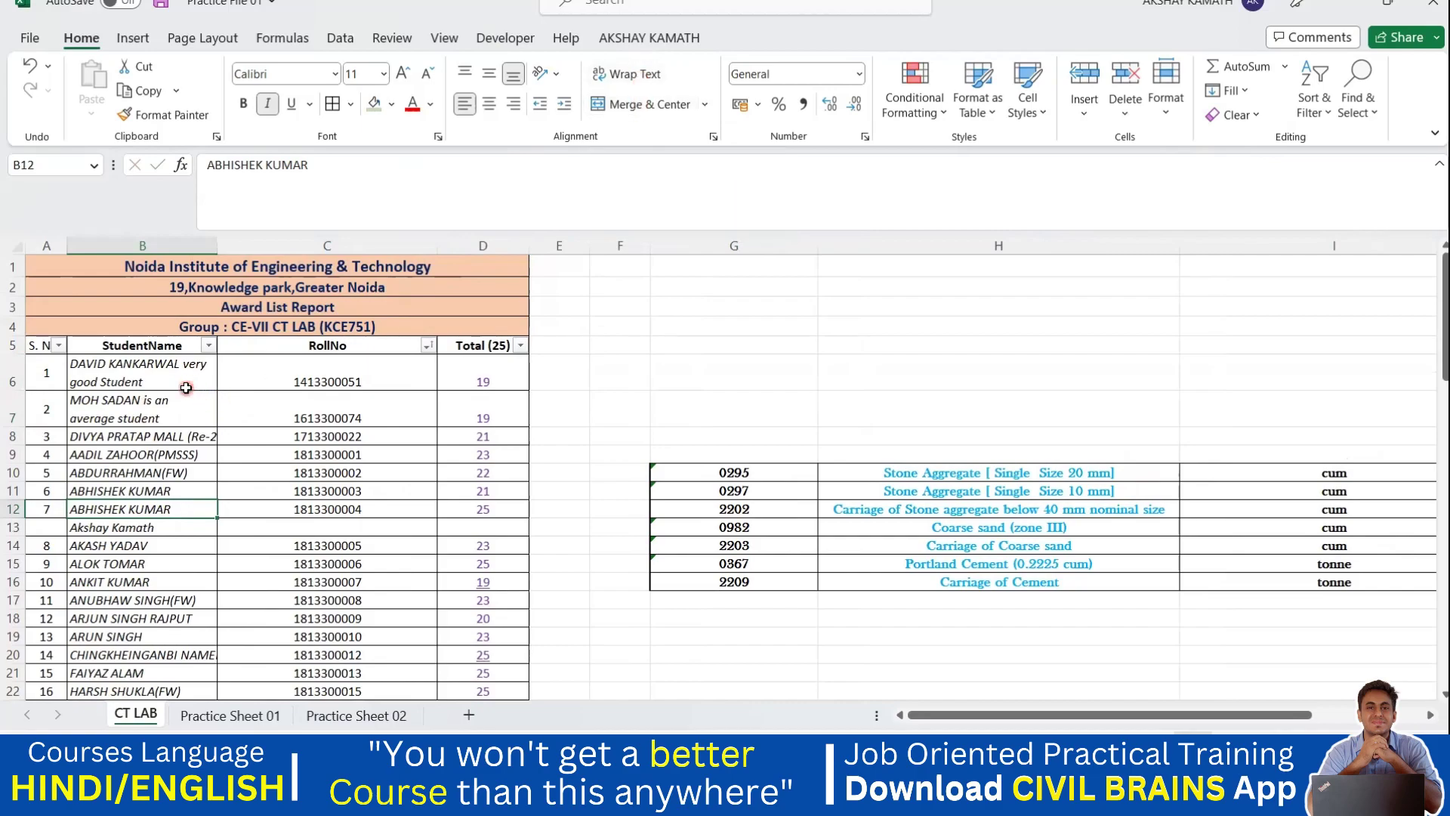
Step: Switch to the New BBS Excel Sheets workbook and examine the bar description cells on its One Slab BBS and Footing sheets
{"action": "mouse_move", "coordinate": [979, 801]}
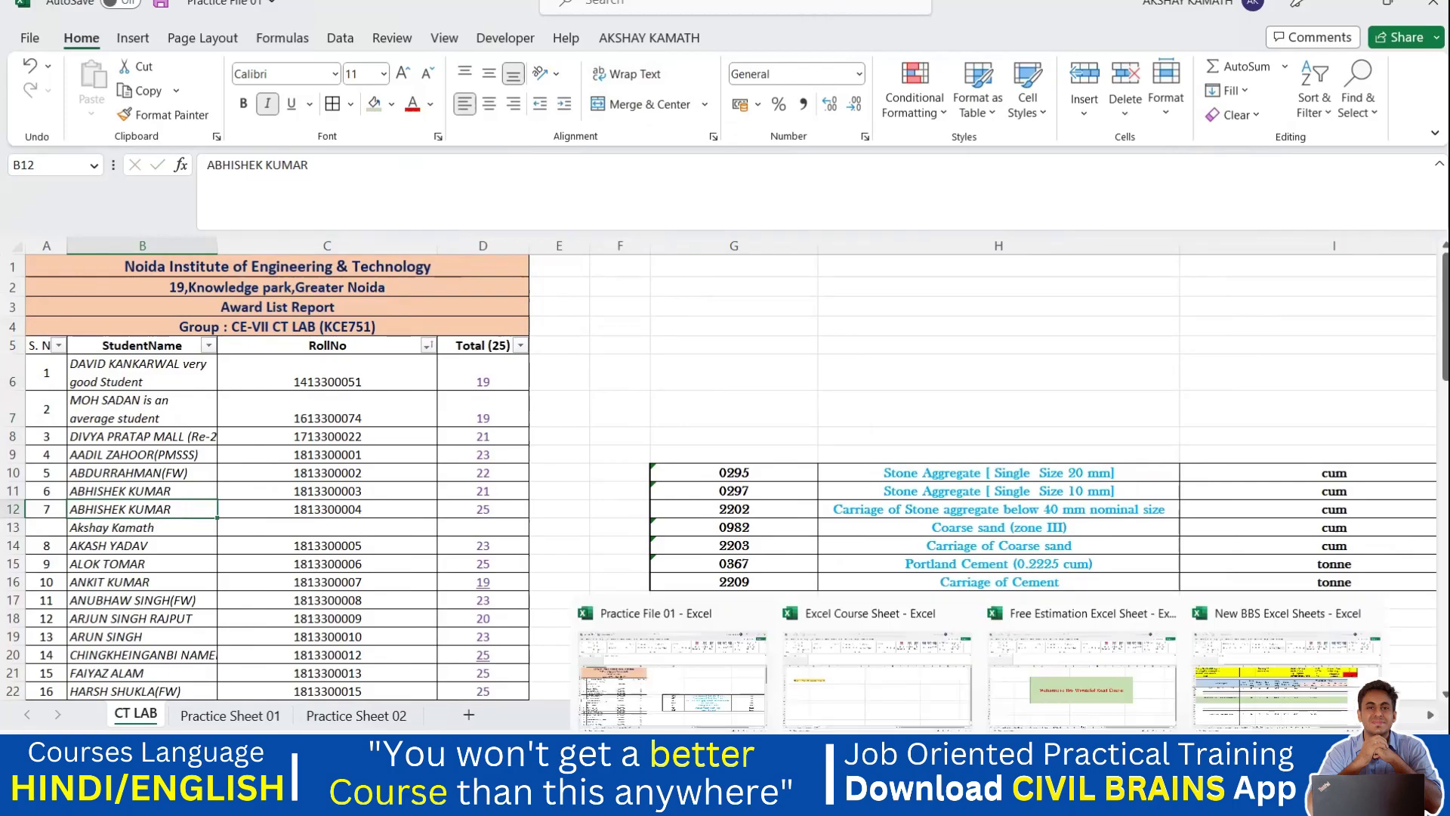
{"action": "left_click", "coordinate": [1225, 674]}
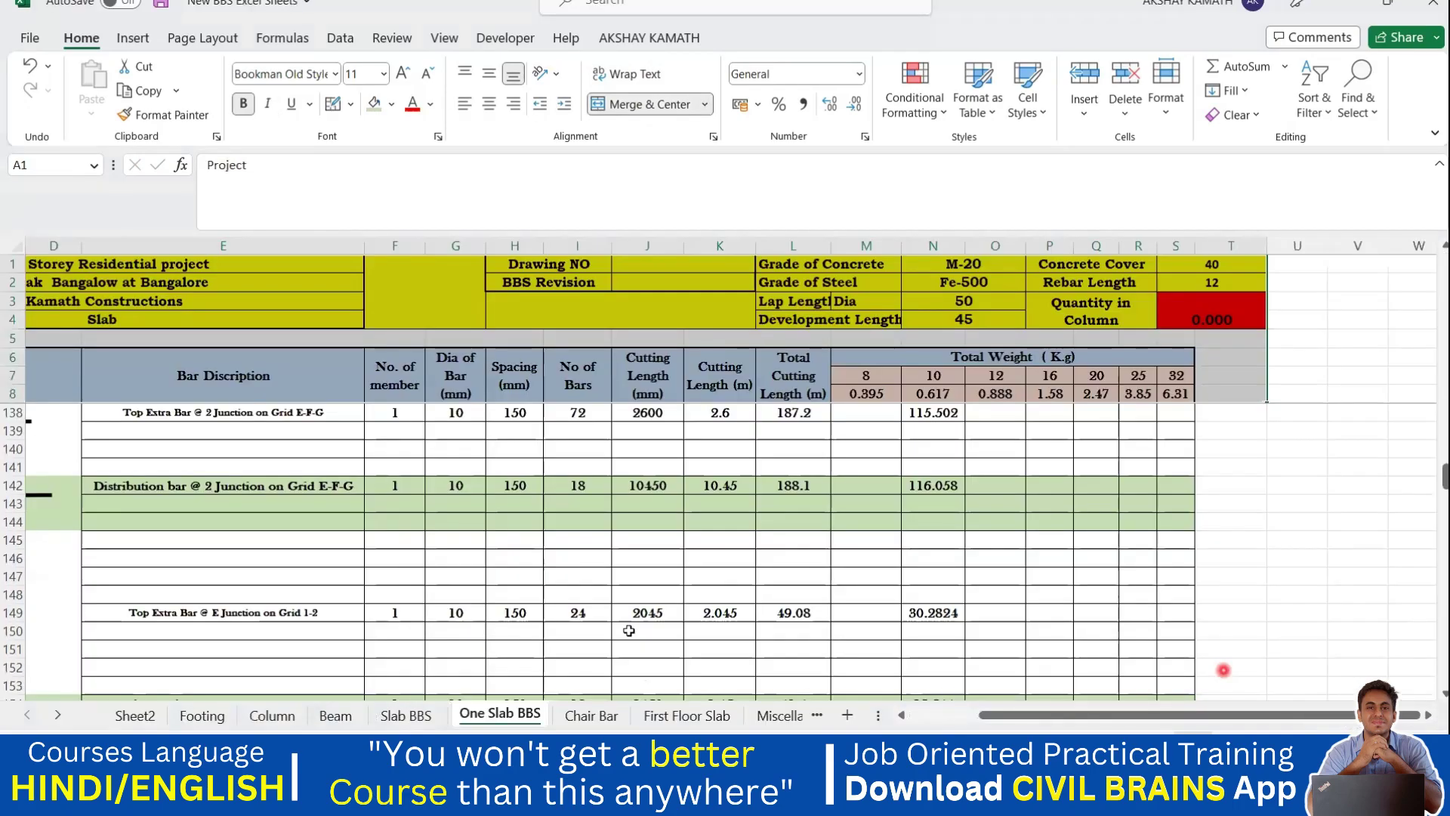
{"action": "scroll", "coordinate": [369, 602], "scroll_direction": "down", "scroll_amount": 7}
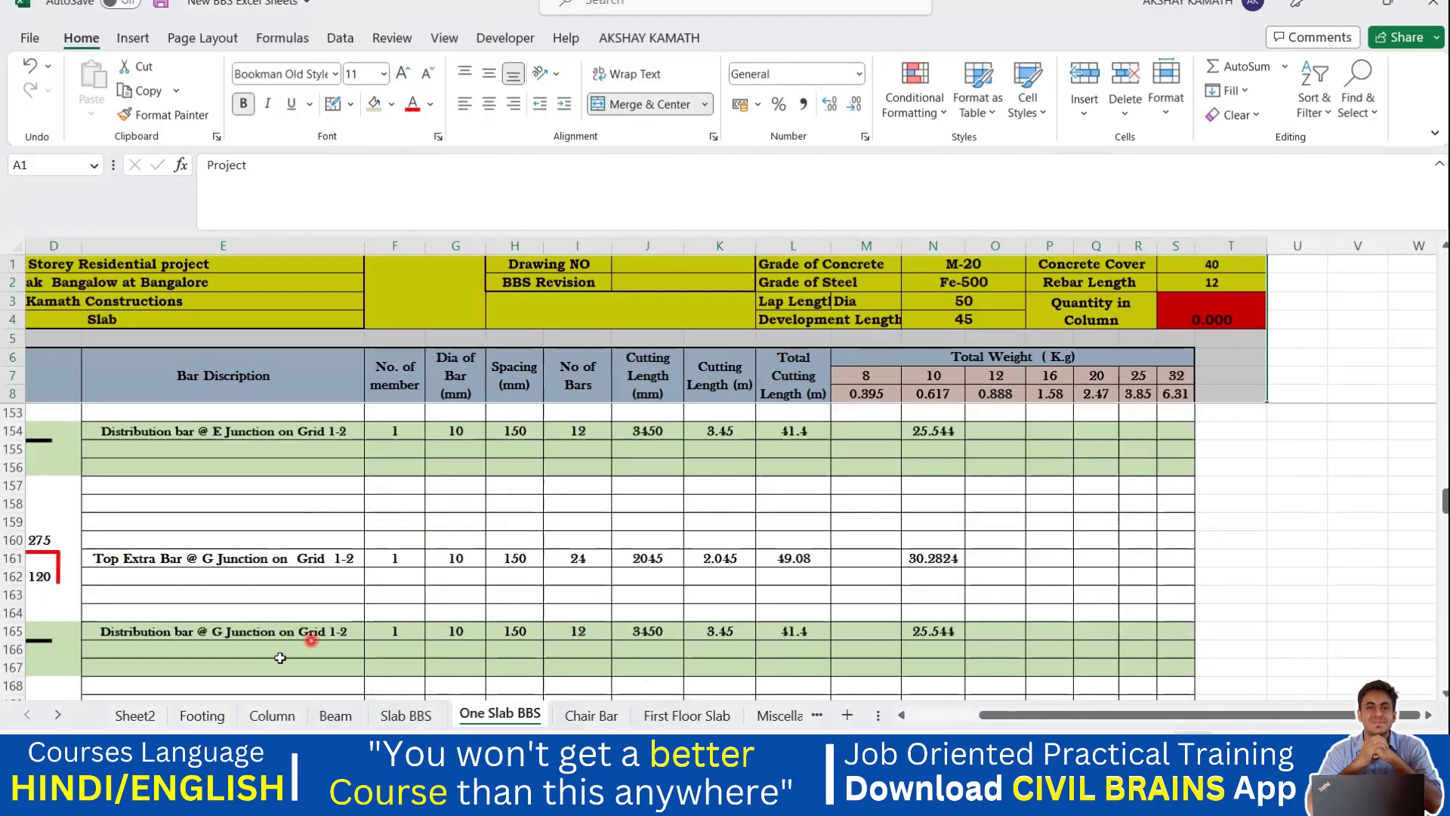
{"action": "left_click", "coordinate": [205, 719]}
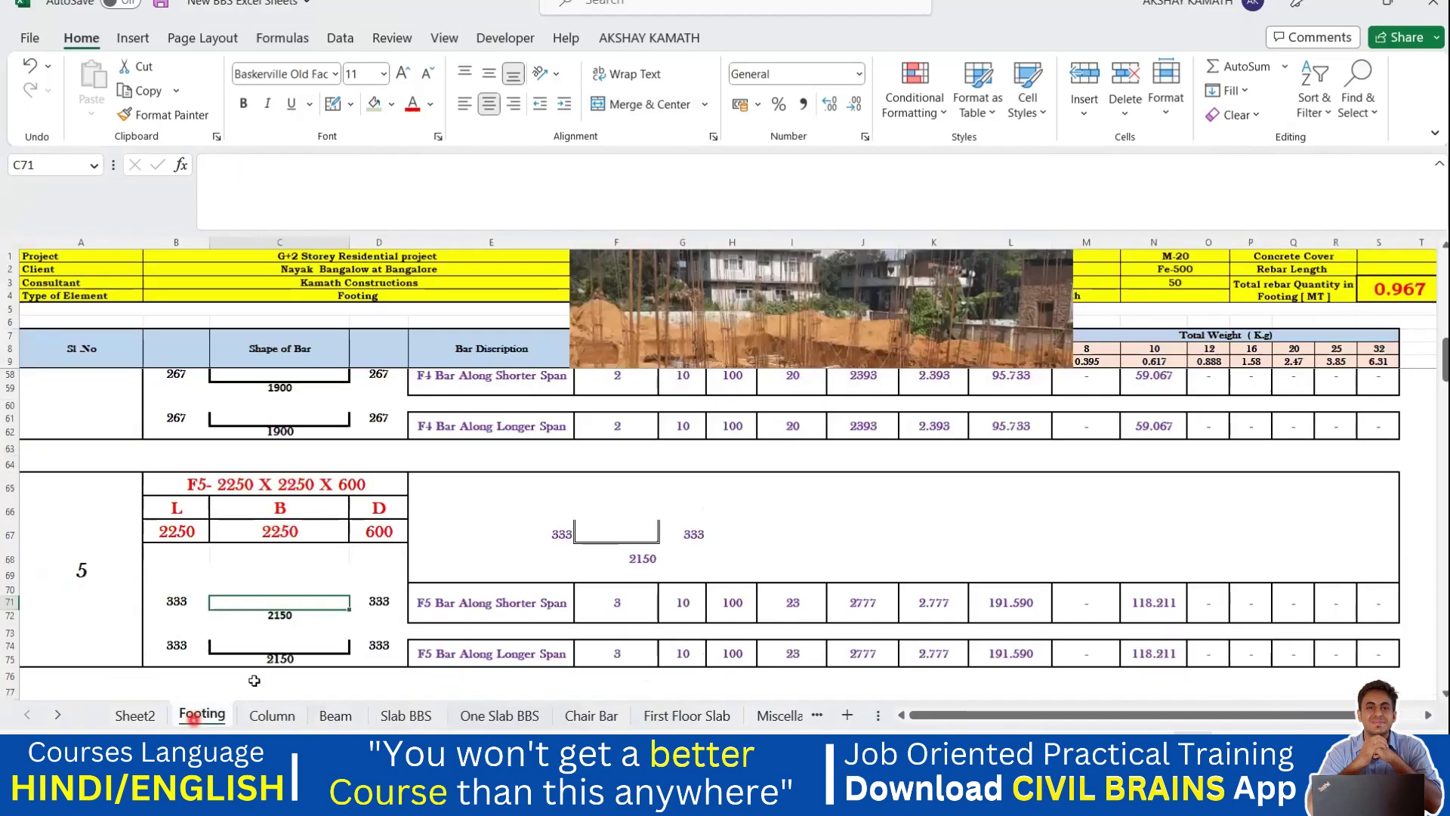
{"action": "scroll", "coordinate": [526, 619], "scroll_direction": "down", "scroll_amount": 3}
{"action": "left_click", "coordinate": [531, 611]}
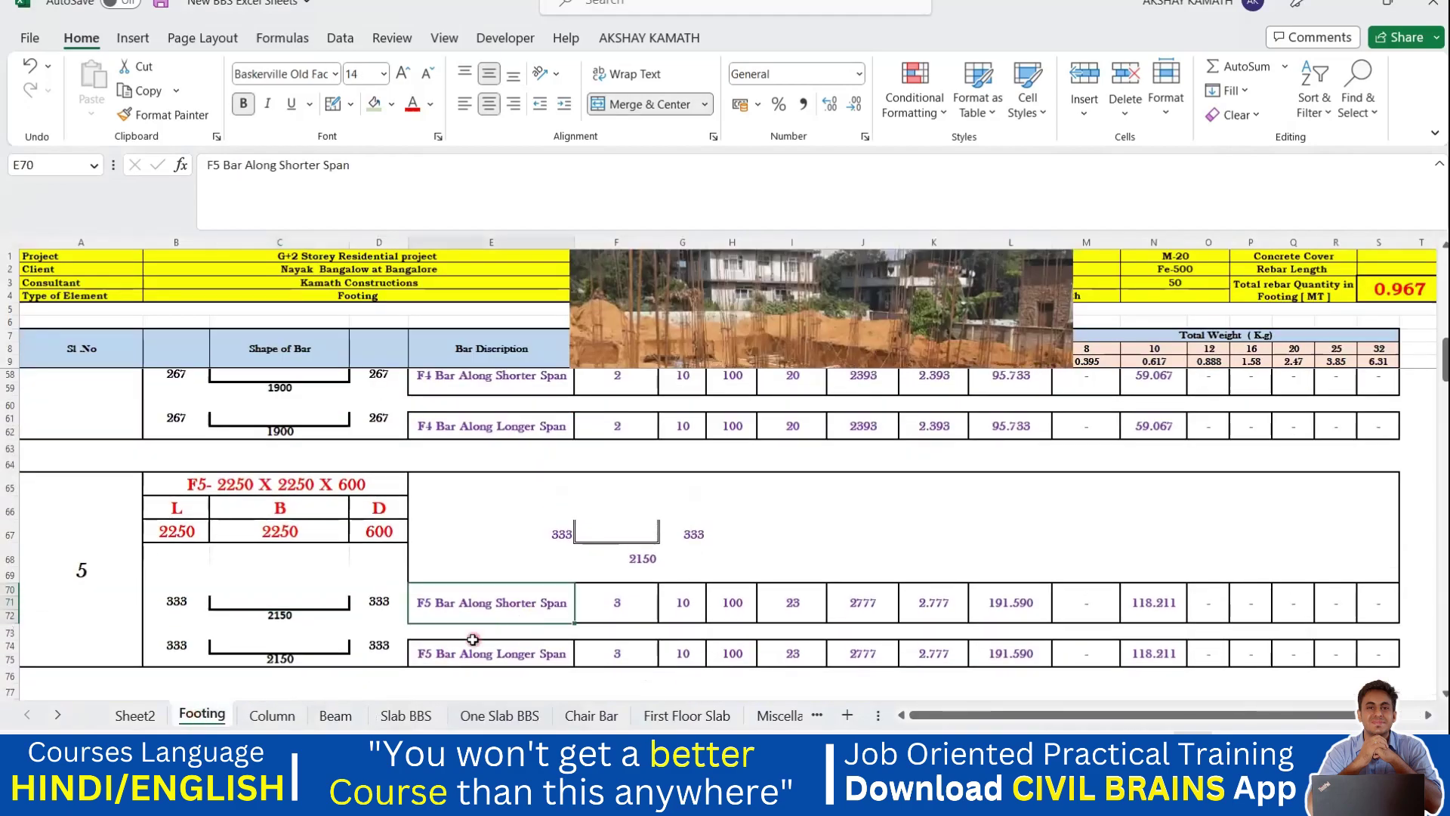
{"action": "scroll", "coordinate": [498, 630], "scroll_direction": "up", "scroll_amount": 3}
{"action": "left_click", "coordinate": [509, 559]}
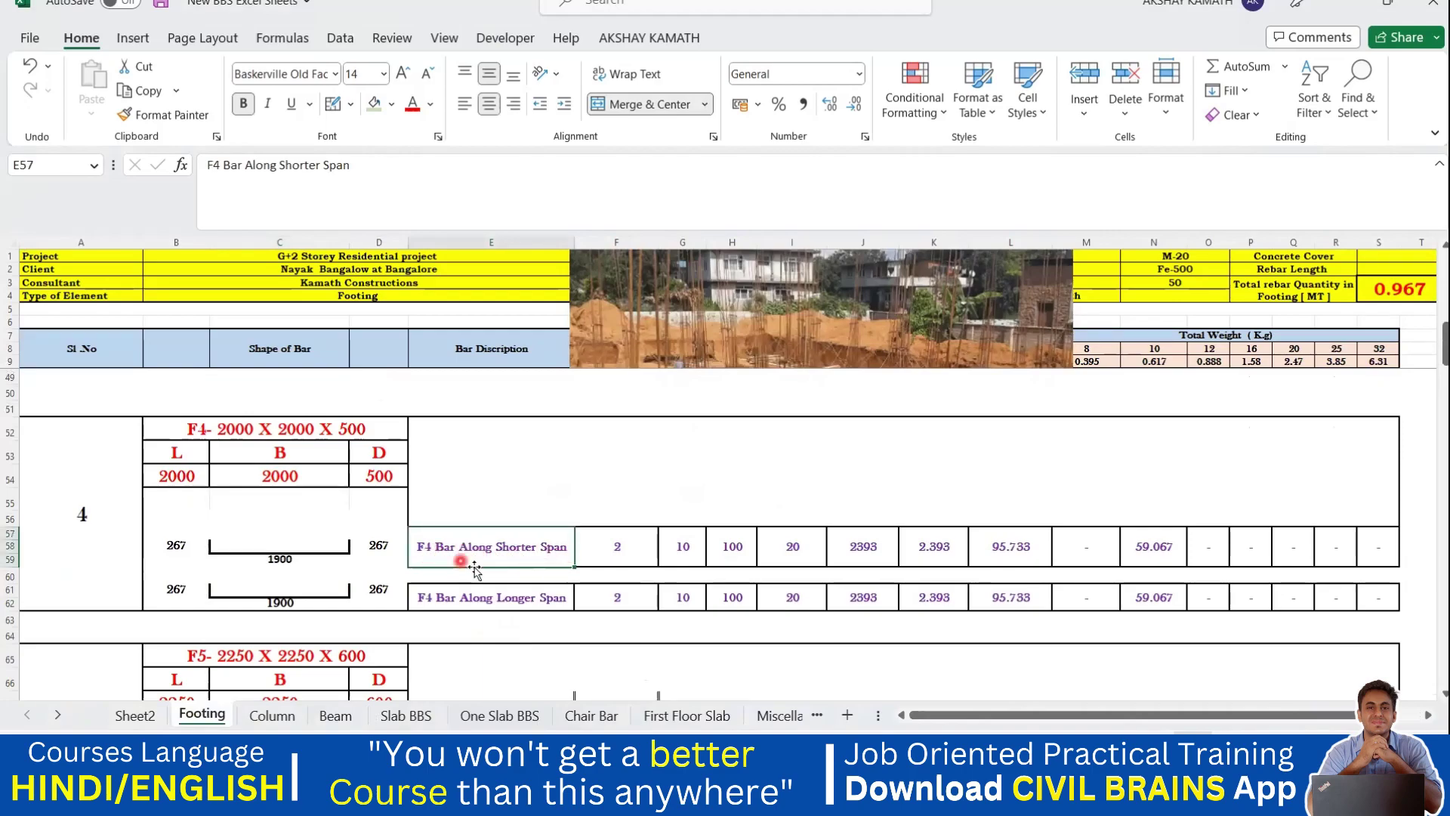
Step: Apply Wrap Text to the merged "F4 Bar Along Shorter Span" cell on the Footing sheet
{"action": "left_click", "coordinate": [517, 536]}
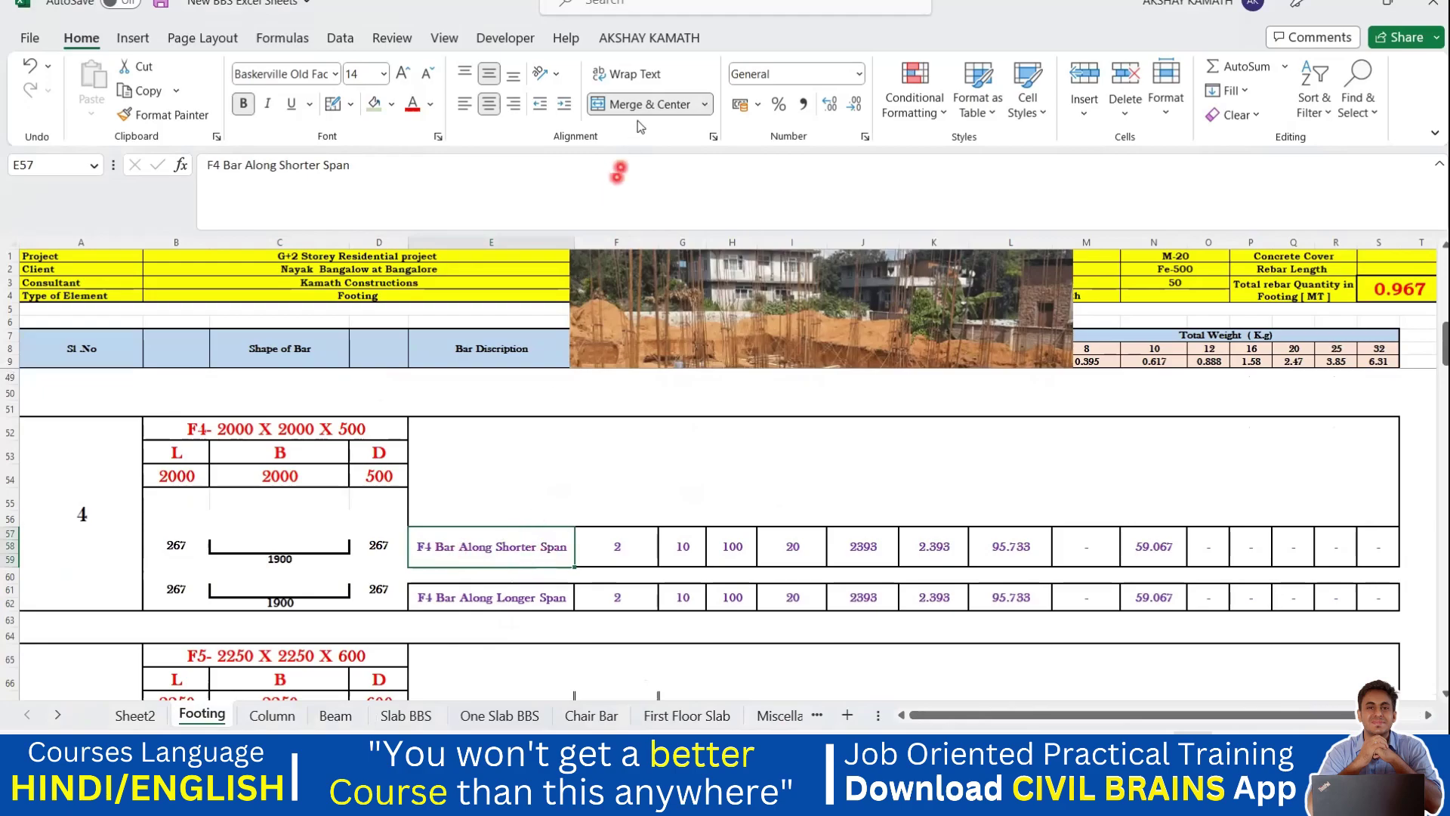
{"action": "left_click", "coordinate": [641, 79]}
{"action": "left_click", "coordinate": [531, 500]}
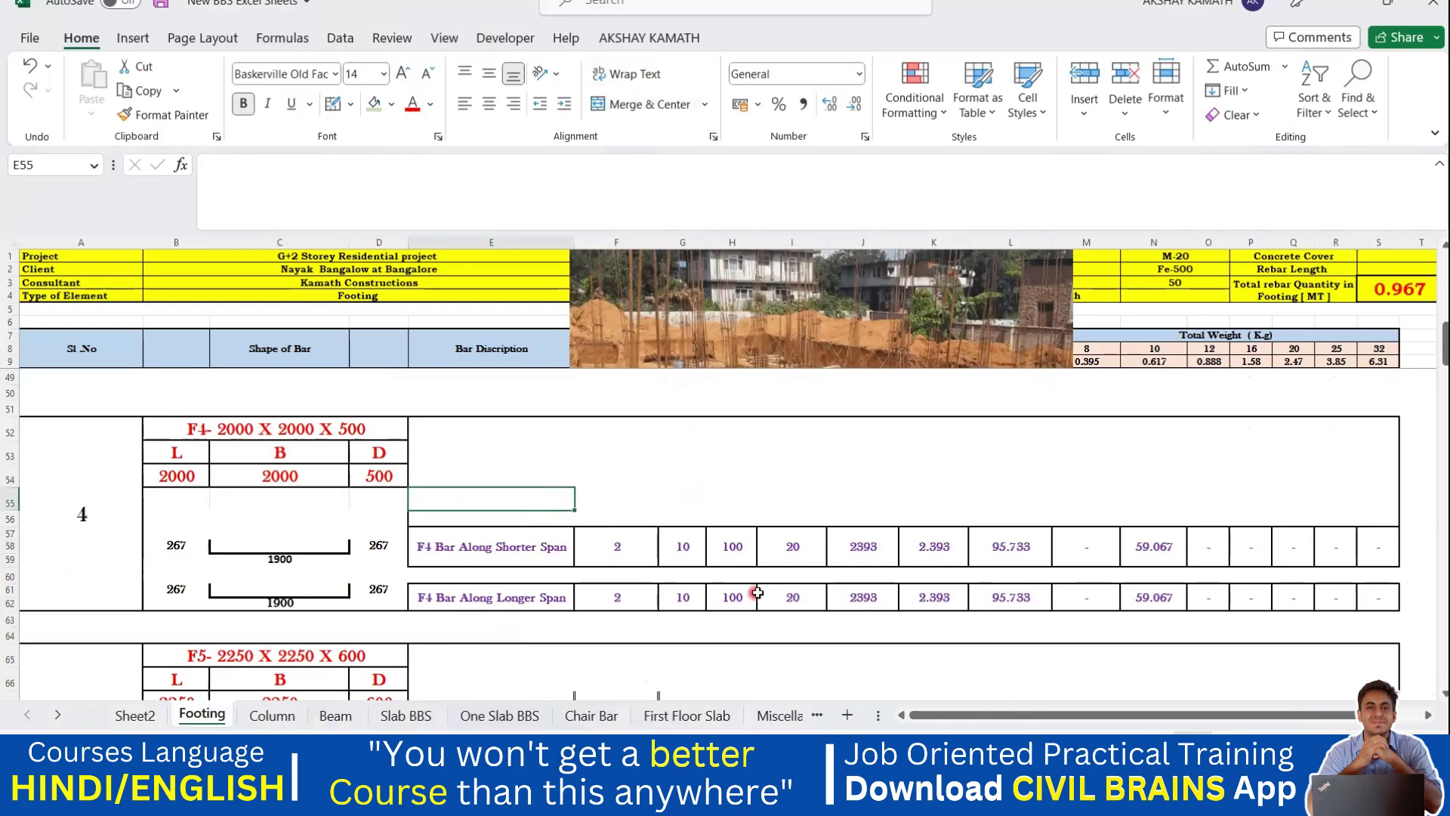
Step: Move the site photo down off the table header so the column headings are uncovered
{"action": "scroll", "coordinate": [867, 576], "scroll_direction": "up", "scroll_amount": 13}
{"action": "left_click_drag", "start_coordinate": [923, 355], "coordinate": [919, 636]}
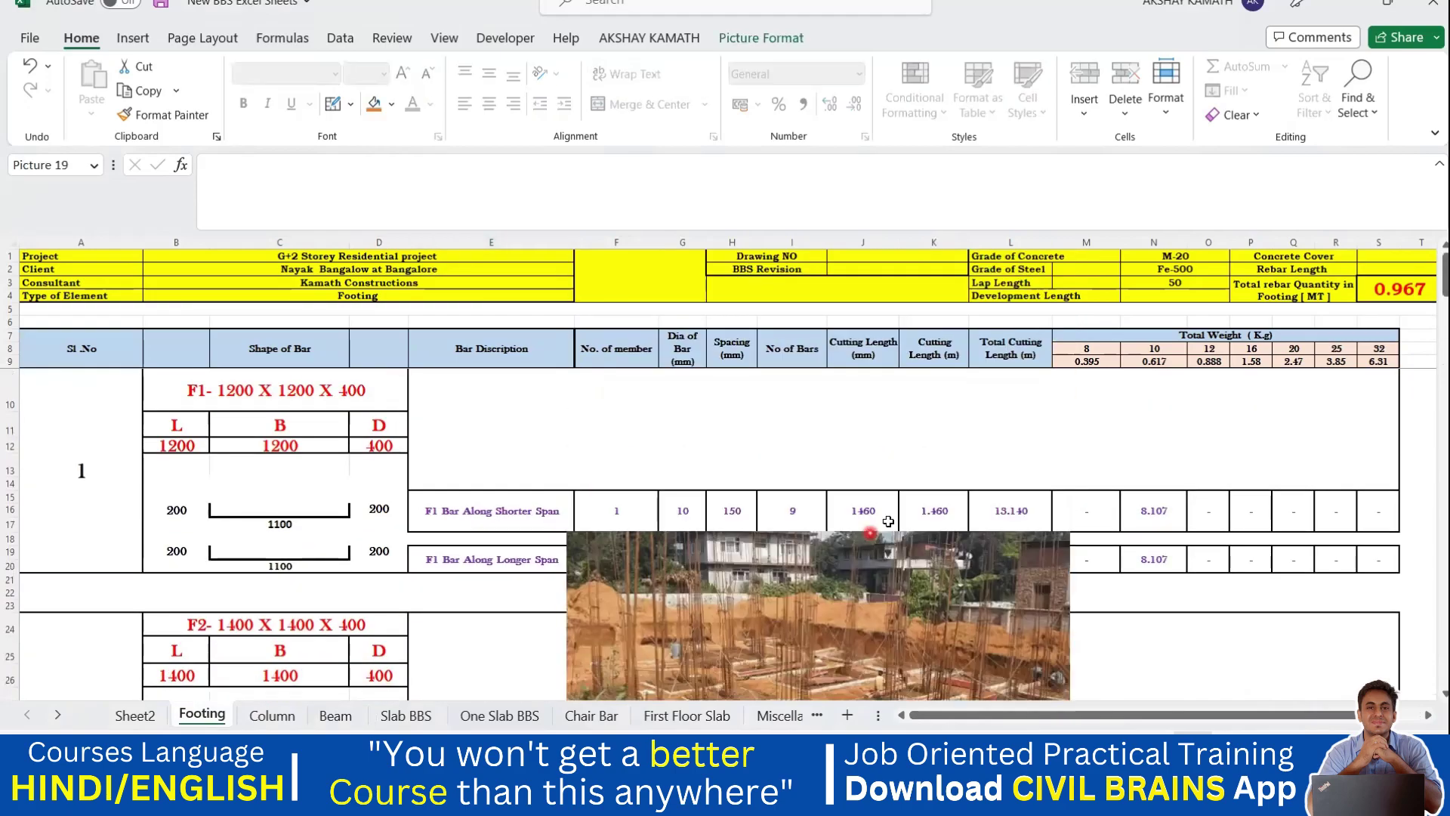
Step: Widen column G so the wrapped "Dia of Bar (mm)" header fits on one line
{"action": "left_click", "coordinate": [696, 354]}
{"action": "mouse_move", "coordinate": [696, 353]}
{"action": "left_mouse_down"}
{"action": "mouse_move", "coordinate": [696, 405]}
{"action": "mouse_move", "coordinate": [695, 349]}
{"action": "left_mouse_up"}
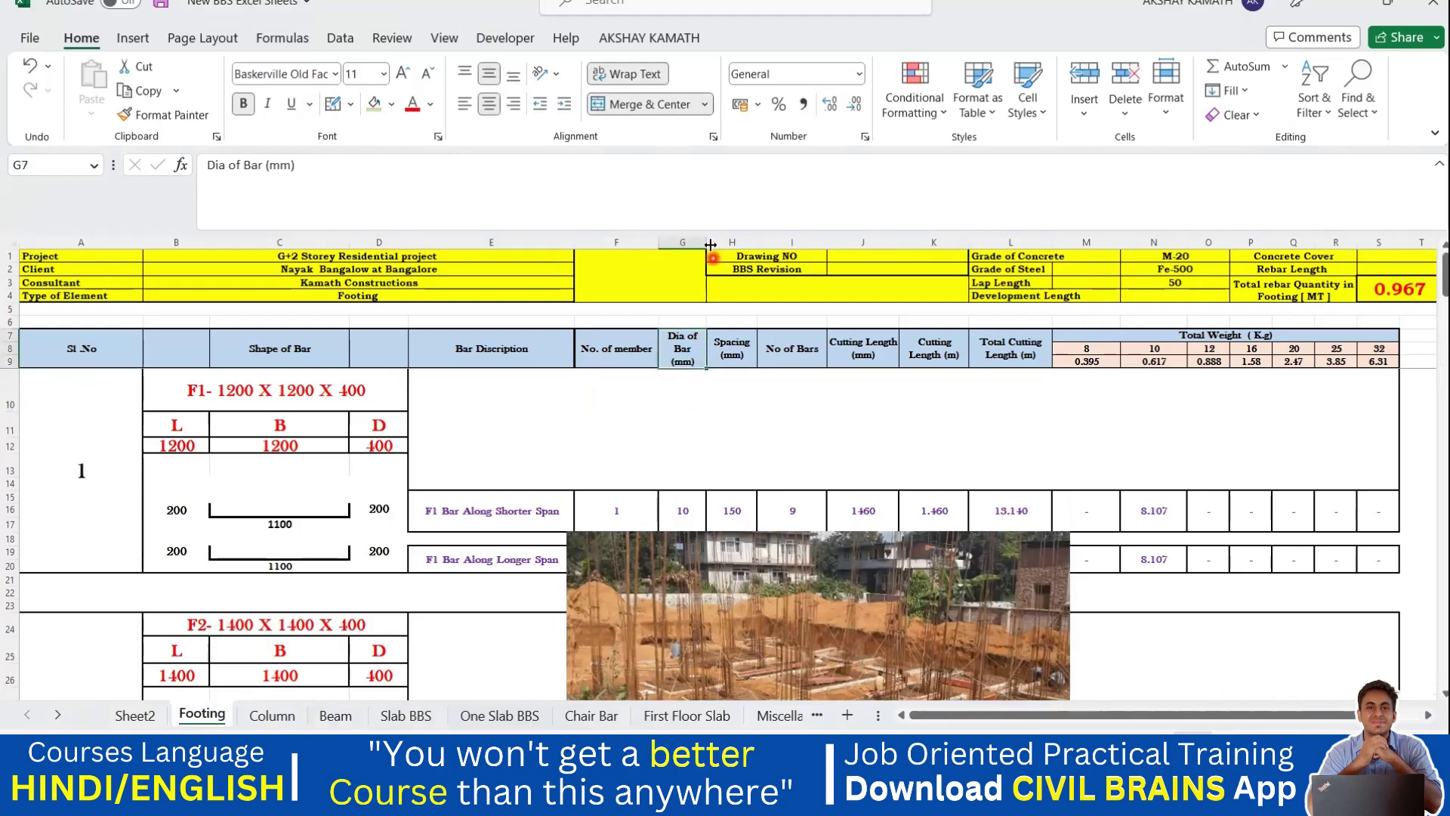
{"action": "left_click_drag", "start_coordinate": [709, 239], "coordinate": [823, 239]}
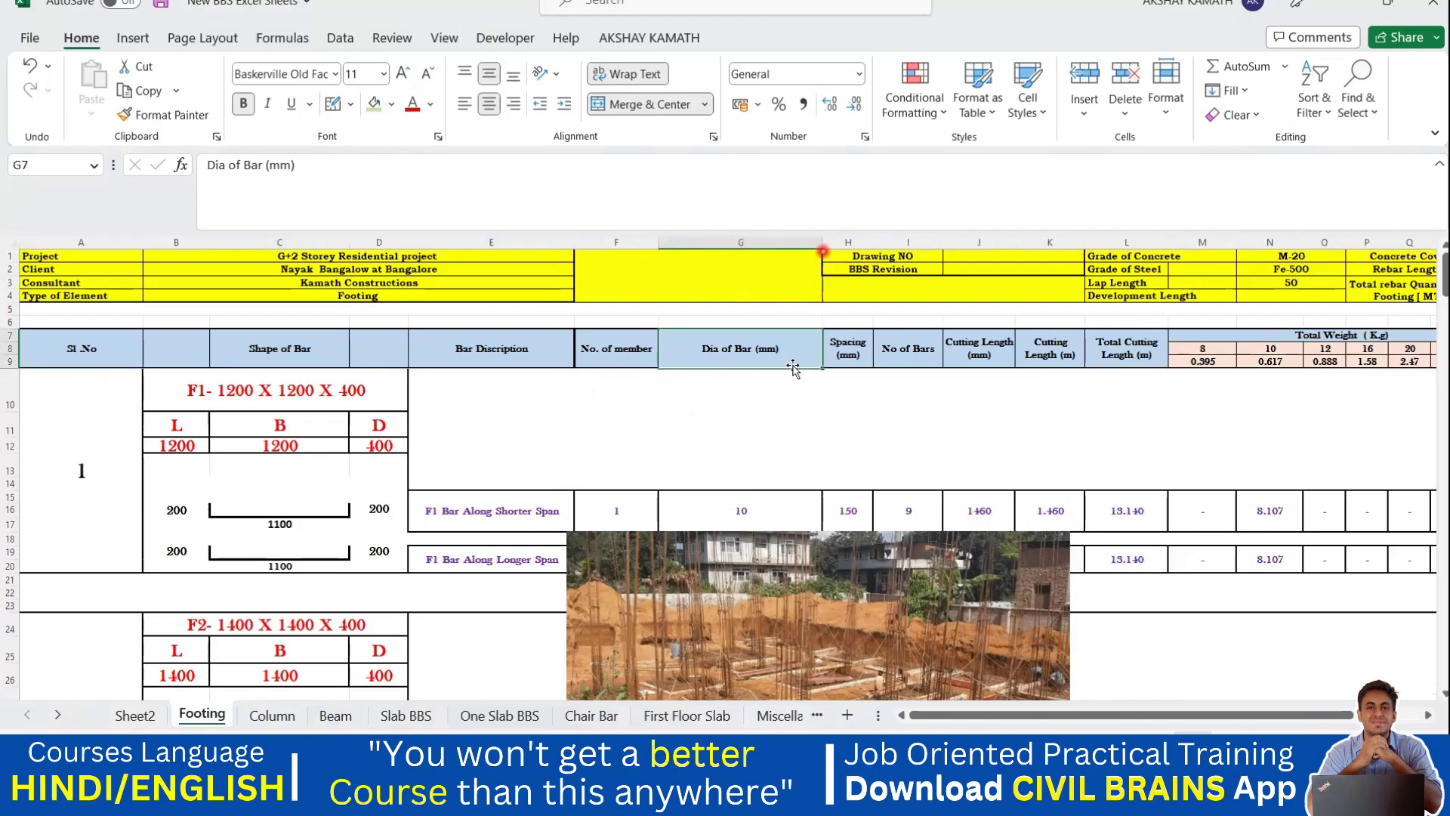
{"action": "left_click", "coordinate": [789, 387]}
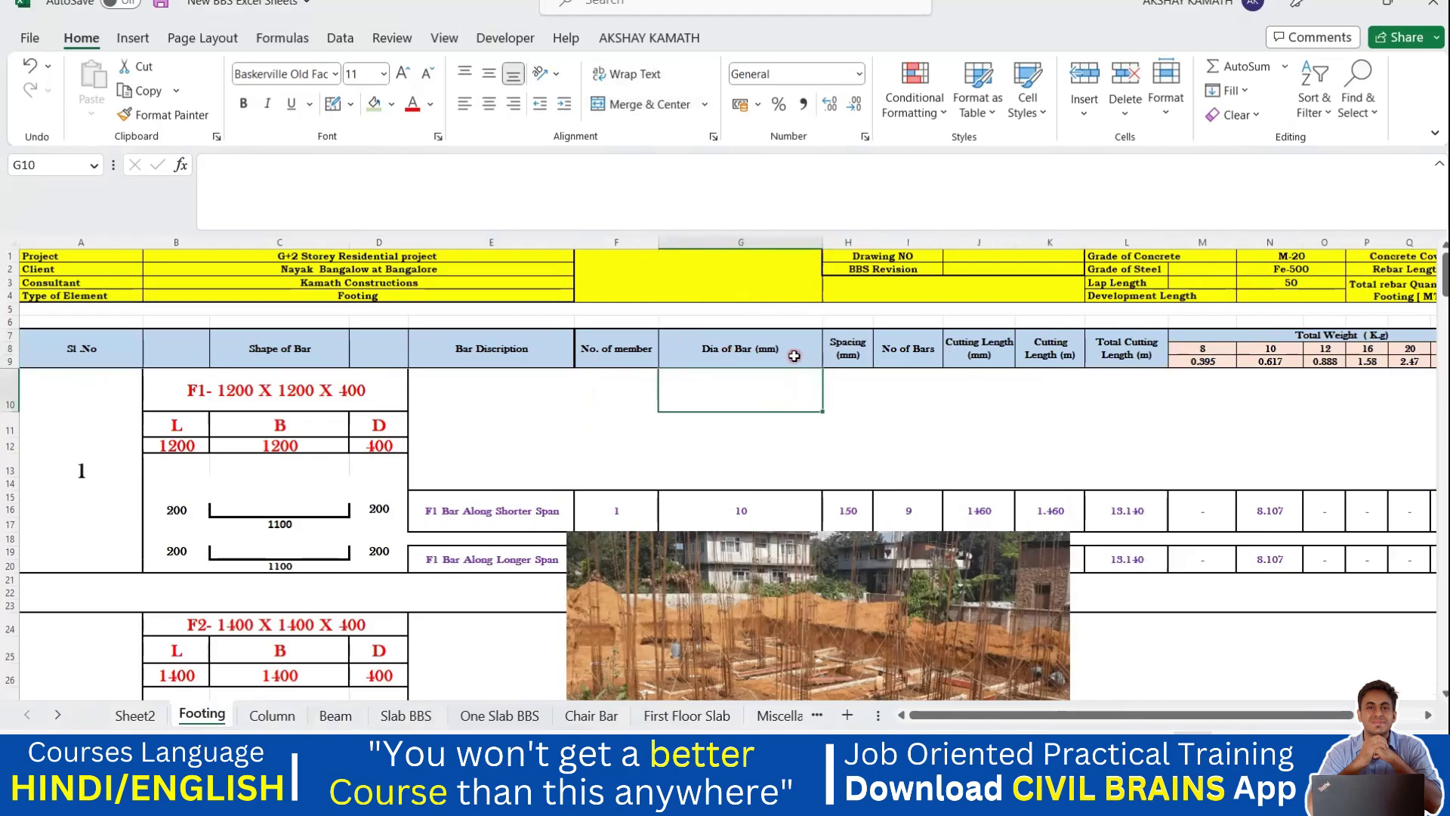
Step: Move the site photo below the F1 bar rows and narrow column G until its header wraps onto two lines
{"action": "left_click_drag", "start_coordinate": [820, 655], "coordinate": [852, 751]}
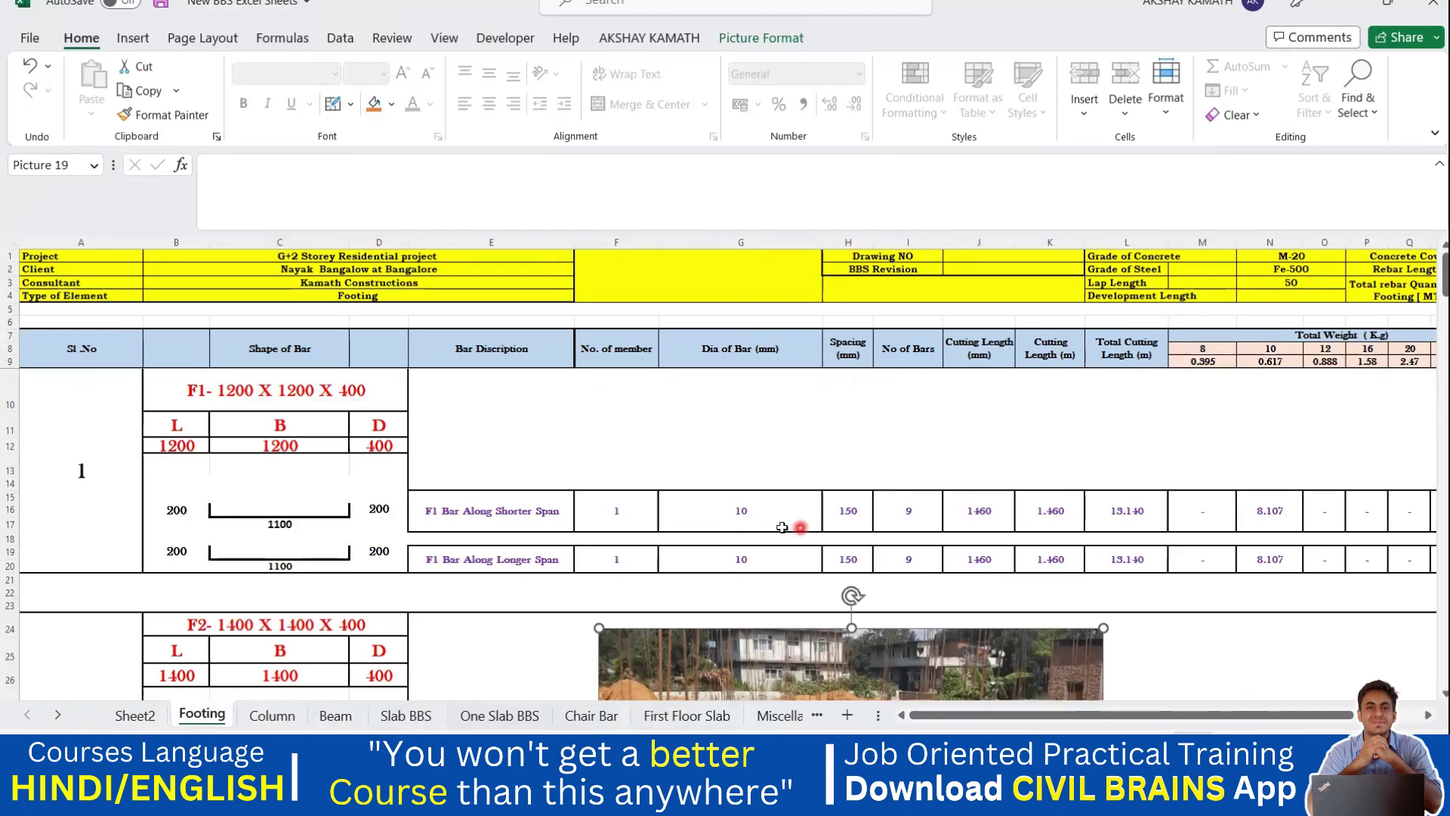
{"action": "left_click", "coordinate": [743, 531]}
{"action": "scroll", "coordinate": [755, 453], "scroll_direction": "down", "scroll_amount": 2}
{"action": "scroll", "coordinate": [751, 456], "scroll_direction": "up", "scroll_amount": 2}
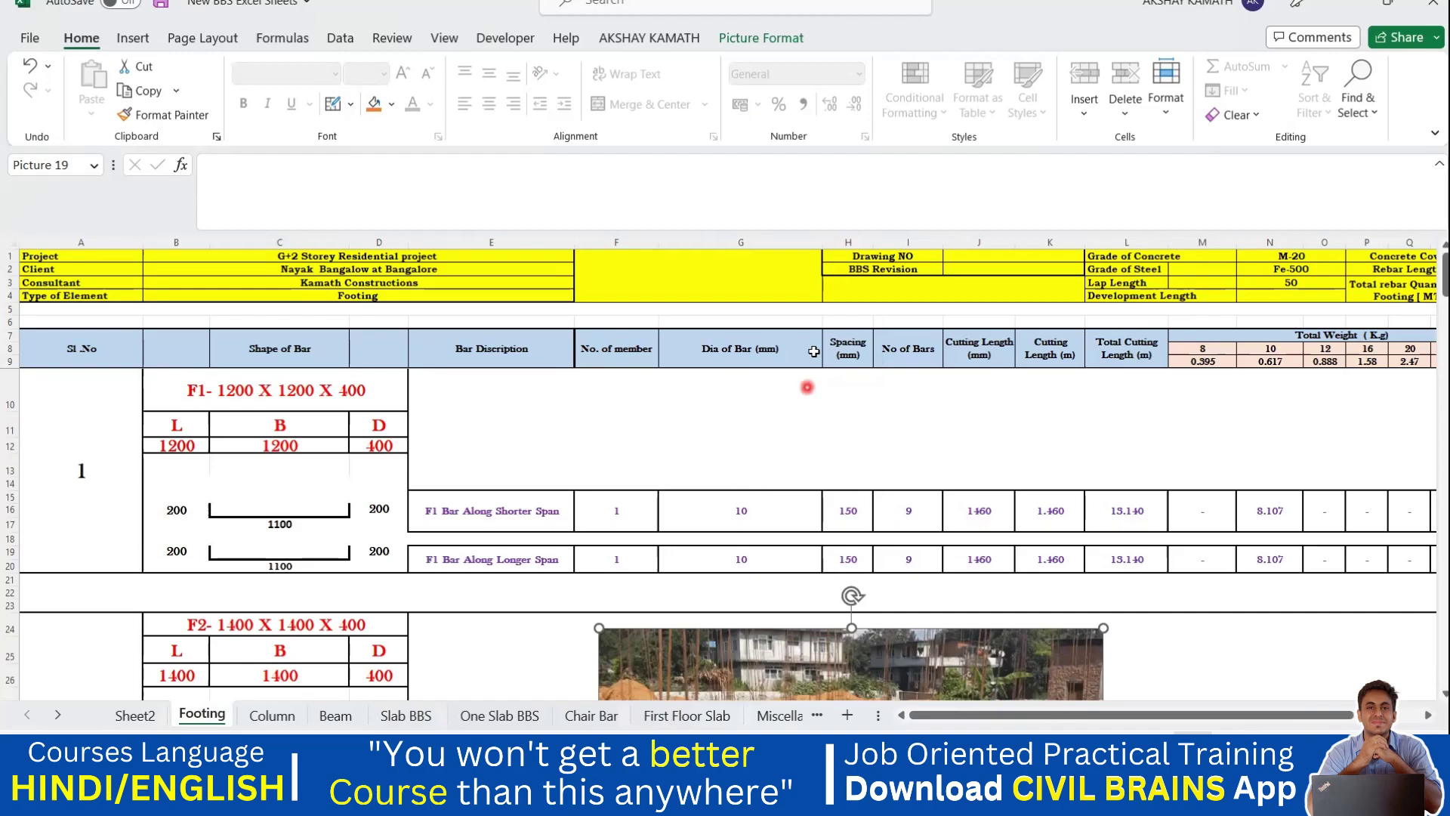
{"action": "left_click_drag", "start_coordinate": [806, 249], "coordinate": [733, 249]}
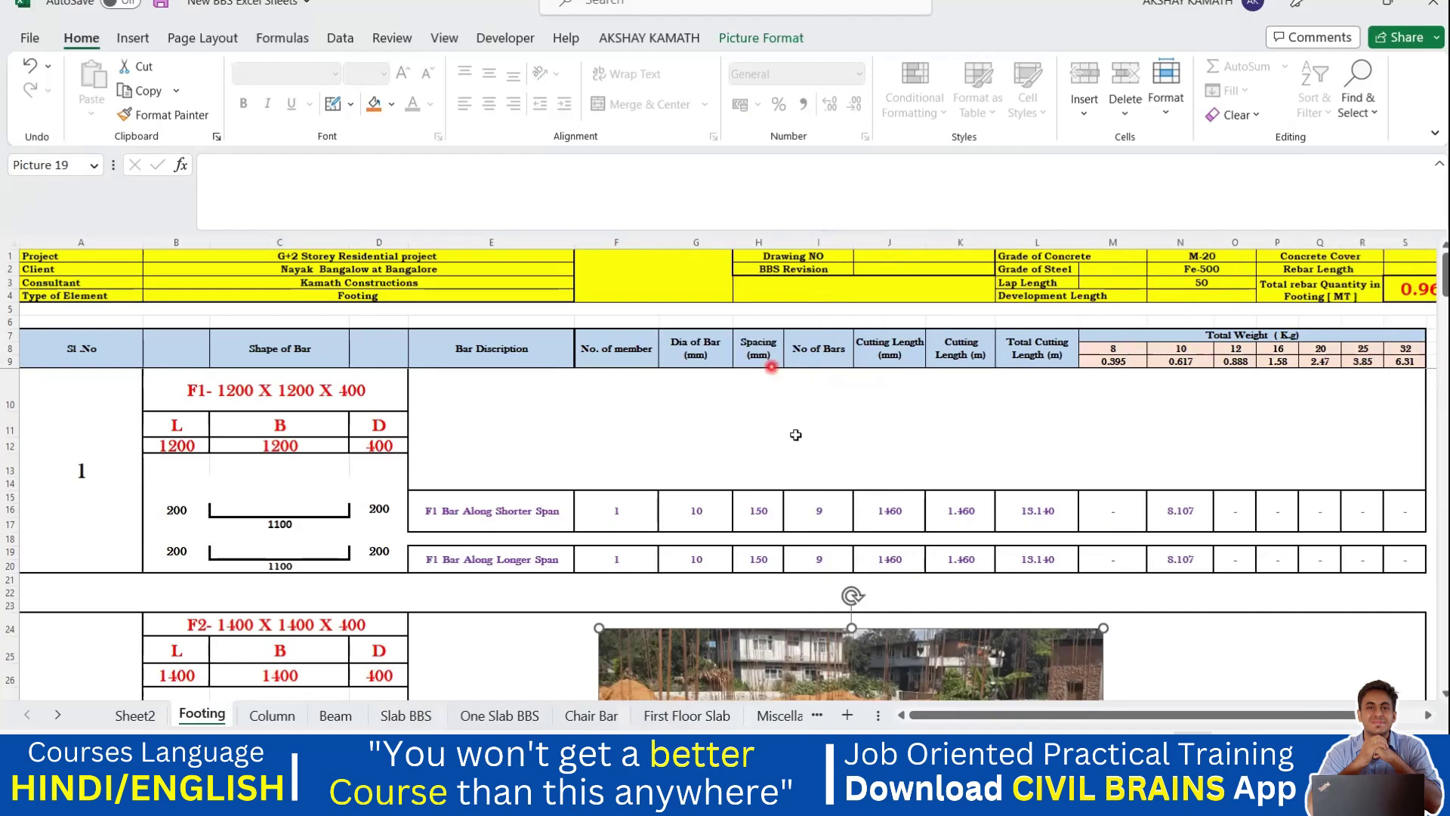
Step: Turn off Wrap Text for the "Dia of Bar (mm)" header and narrow column G slightly further
{"action": "left_click", "coordinate": [727, 352]}
{"action": "left_click", "coordinate": [644, 71]}
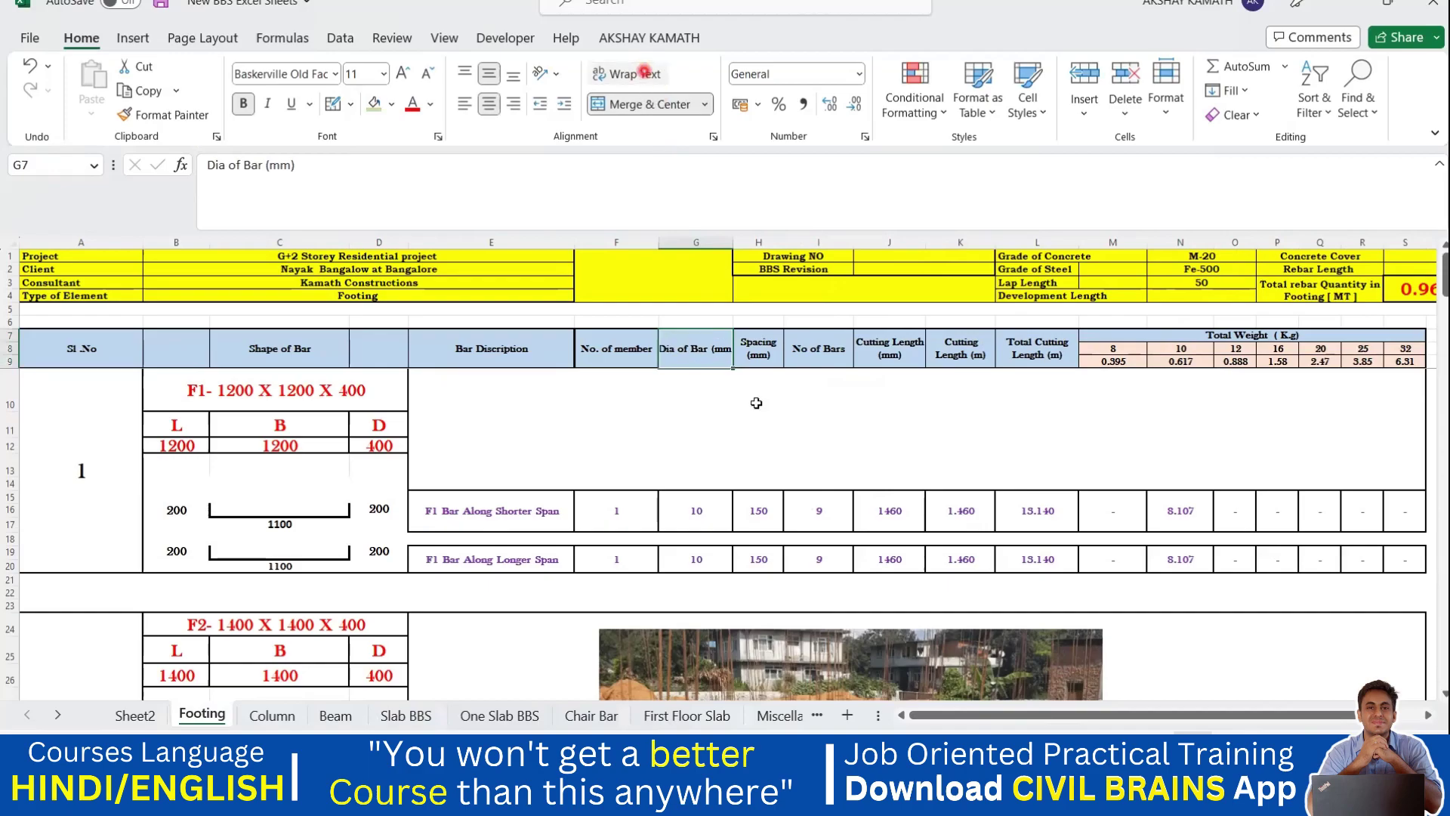
{"action": "left_click", "coordinate": [757, 444]}
{"action": "left_click_drag", "start_coordinate": [731, 248], "coordinate": [716, 250]}
{"action": "left_click", "coordinate": [733, 425]}
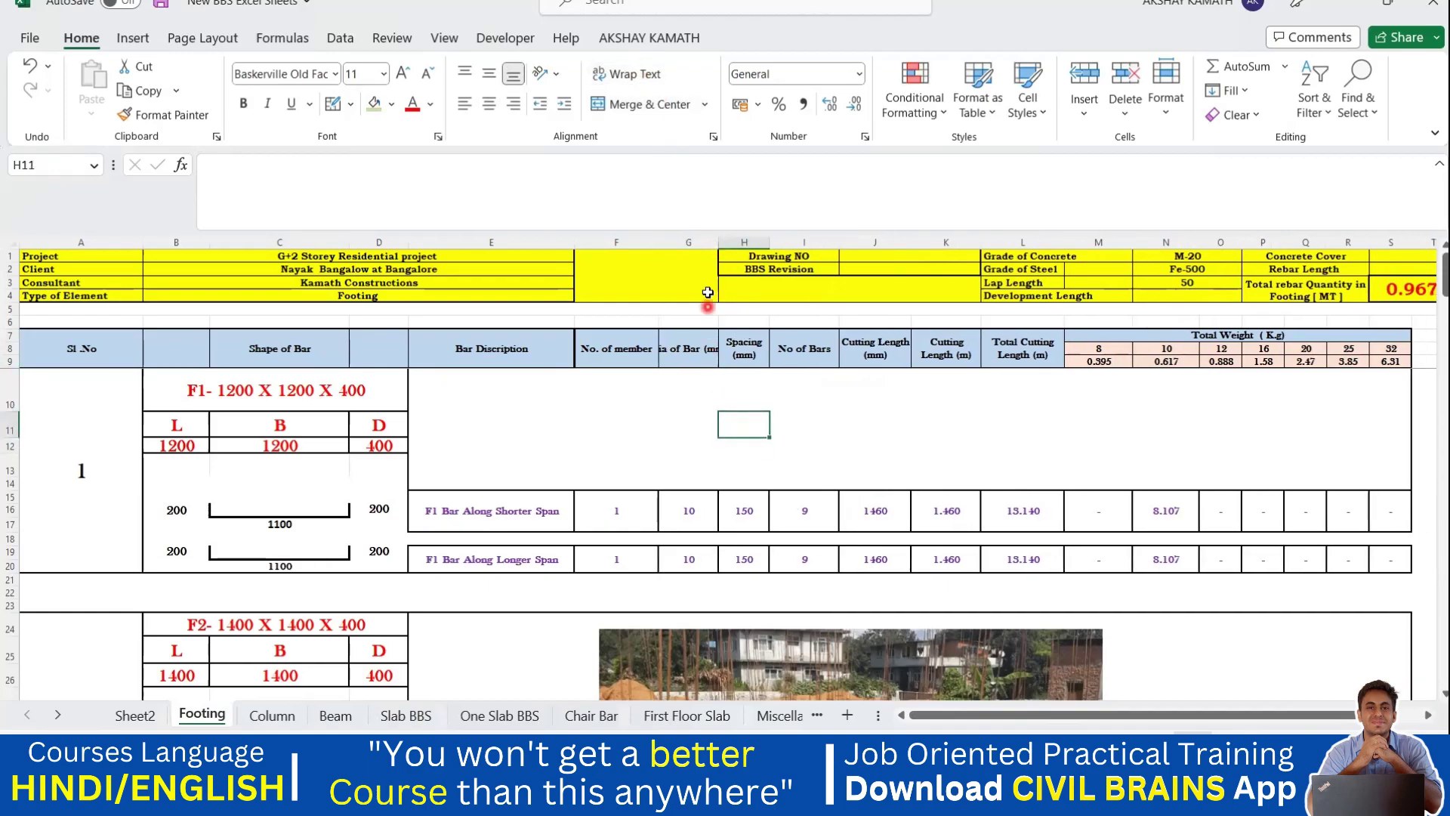
Step: Turn Wrap Text back on for the "Dia of Bar (mm)" header in the Footing sheet
{"action": "left_click", "coordinate": [702, 352]}
{"action": "left_click", "coordinate": [731, 423]}
{"action": "left_click", "coordinate": [698, 347]}
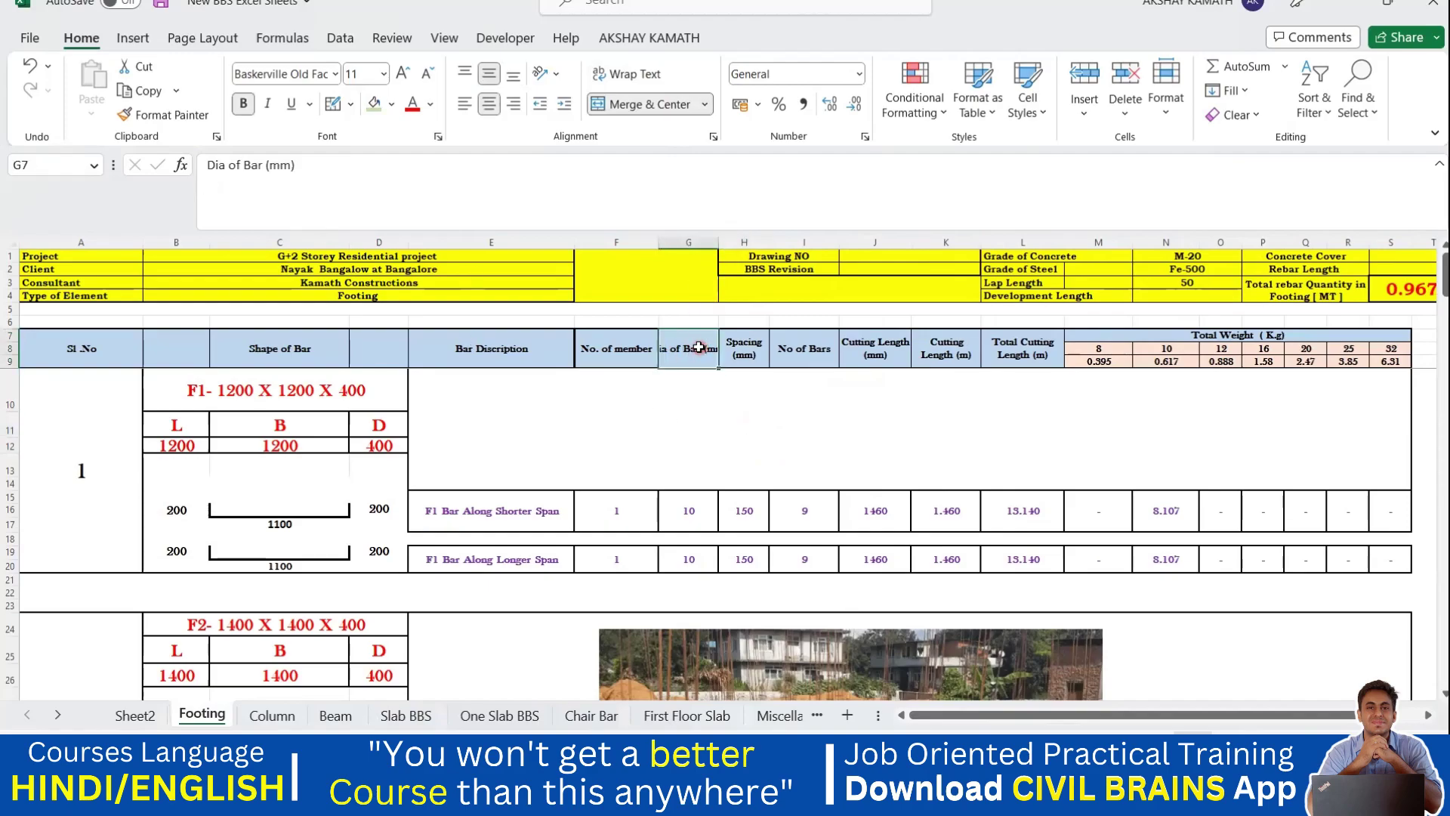
{"action": "left_click", "coordinate": [638, 77]}
{"action": "left_click", "coordinate": [743, 481]}
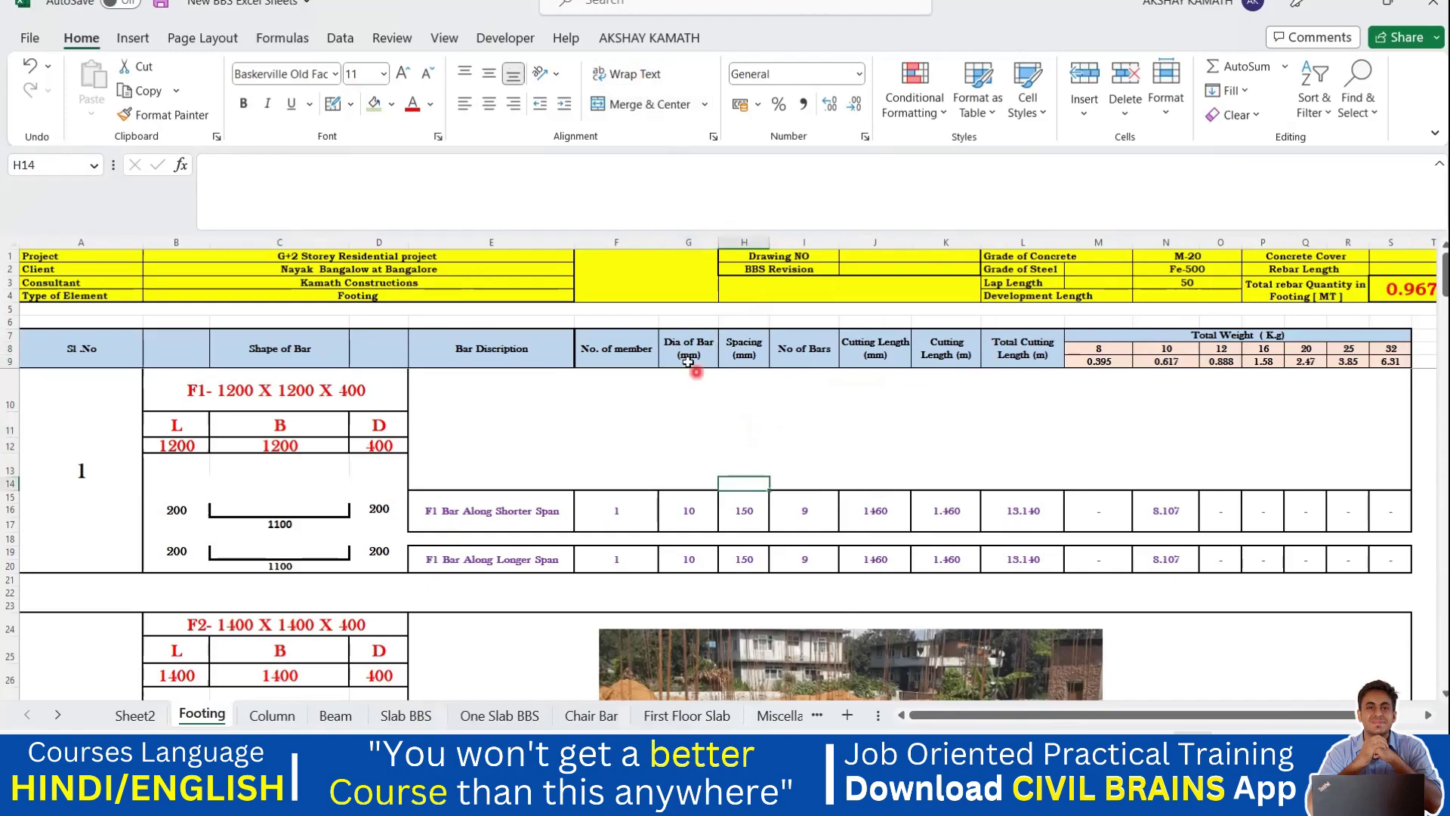
Step: Check the Wrap Text setting of the Footing table headers from "Dia of Bar (mm)" across to "Total Cutting Length (m)"
{"action": "left_click", "coordinate": [688, 354]}
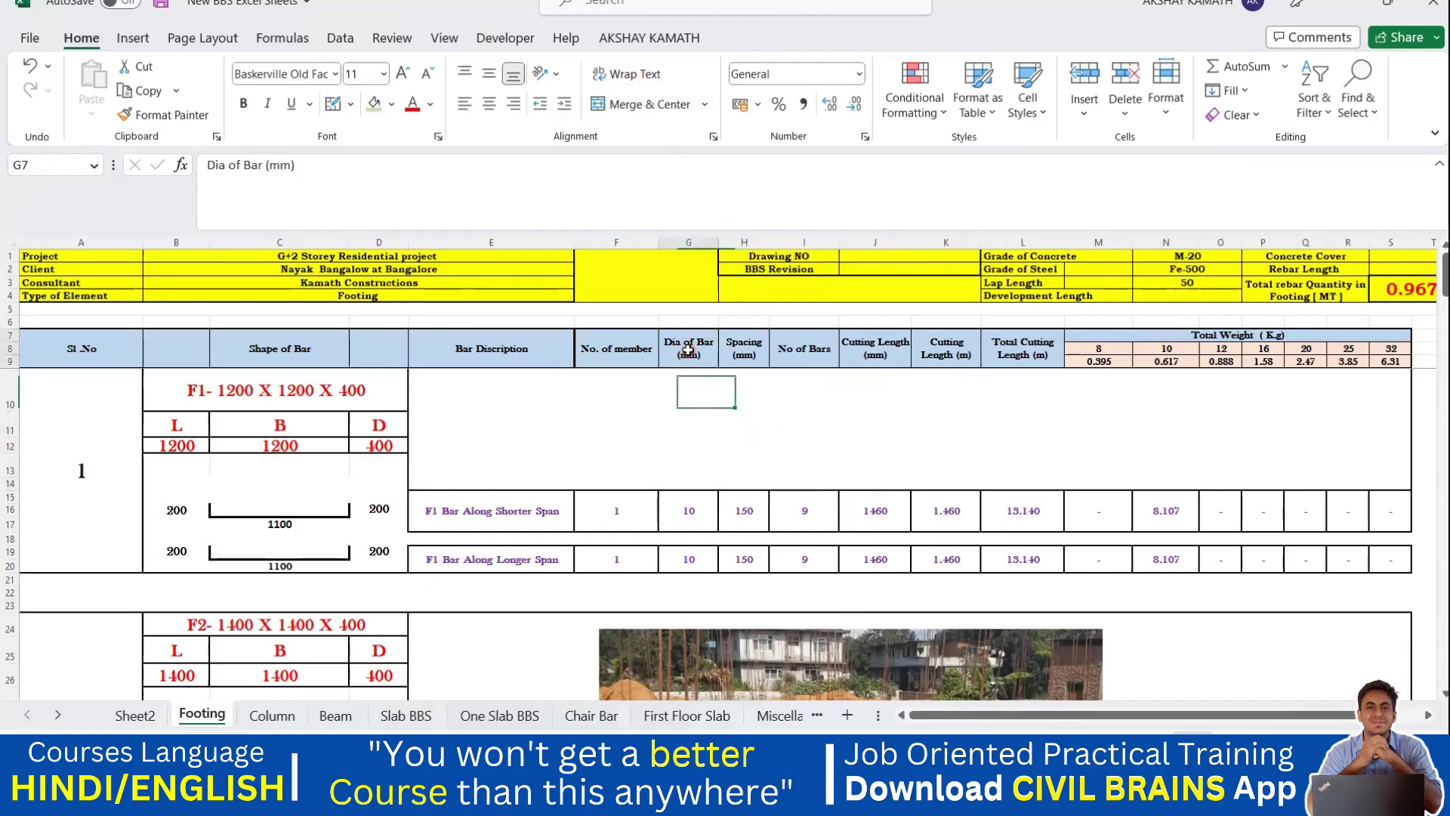
{"action": "left_click", "coordinate": [741, 352]}
{"action": "left_click", "coordinate": [812, 354]}
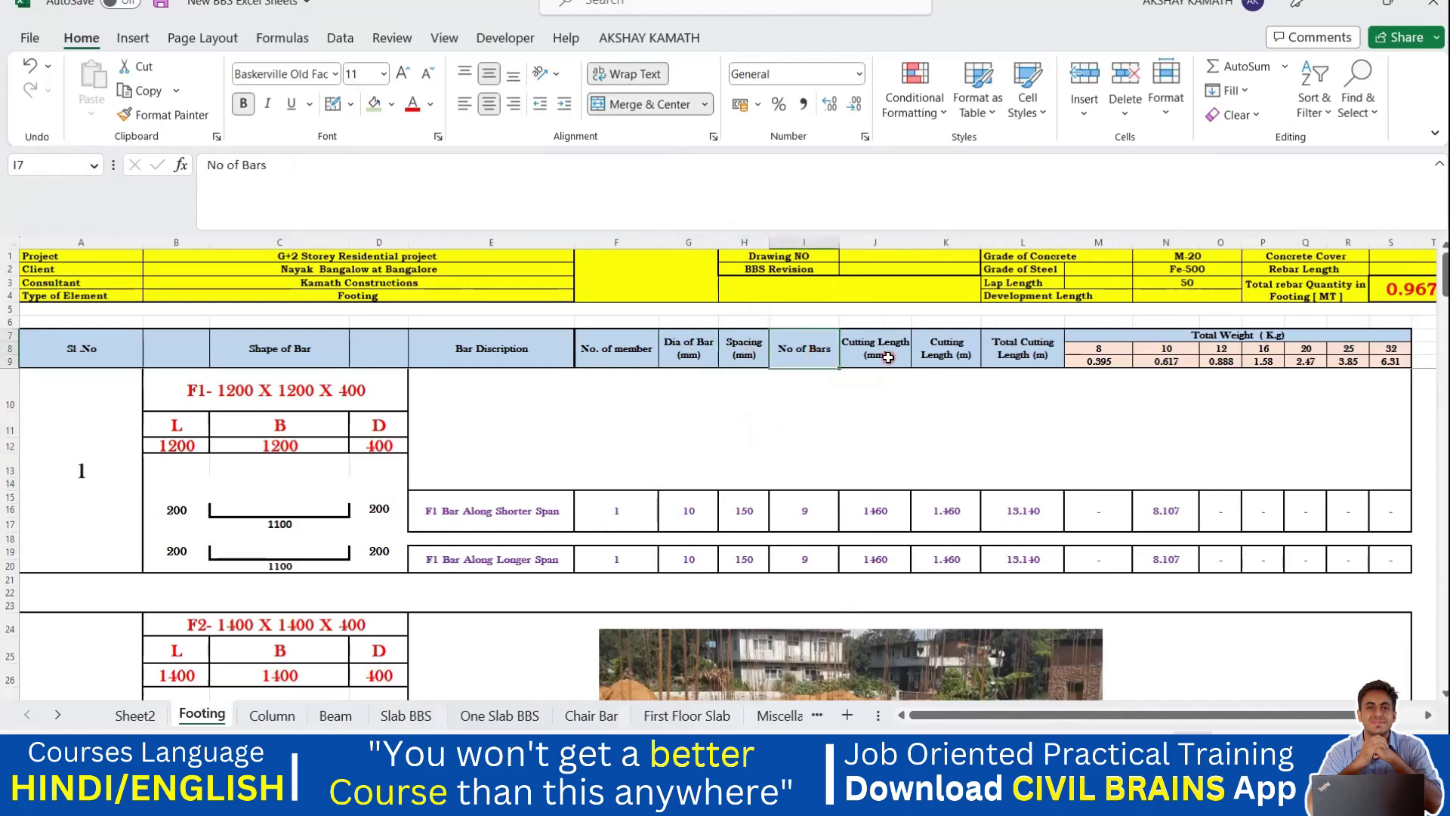
{"action": "left_click", "coordinate": [887, 356]}
{"action": "left_click", "coordinate": [955, 354]}
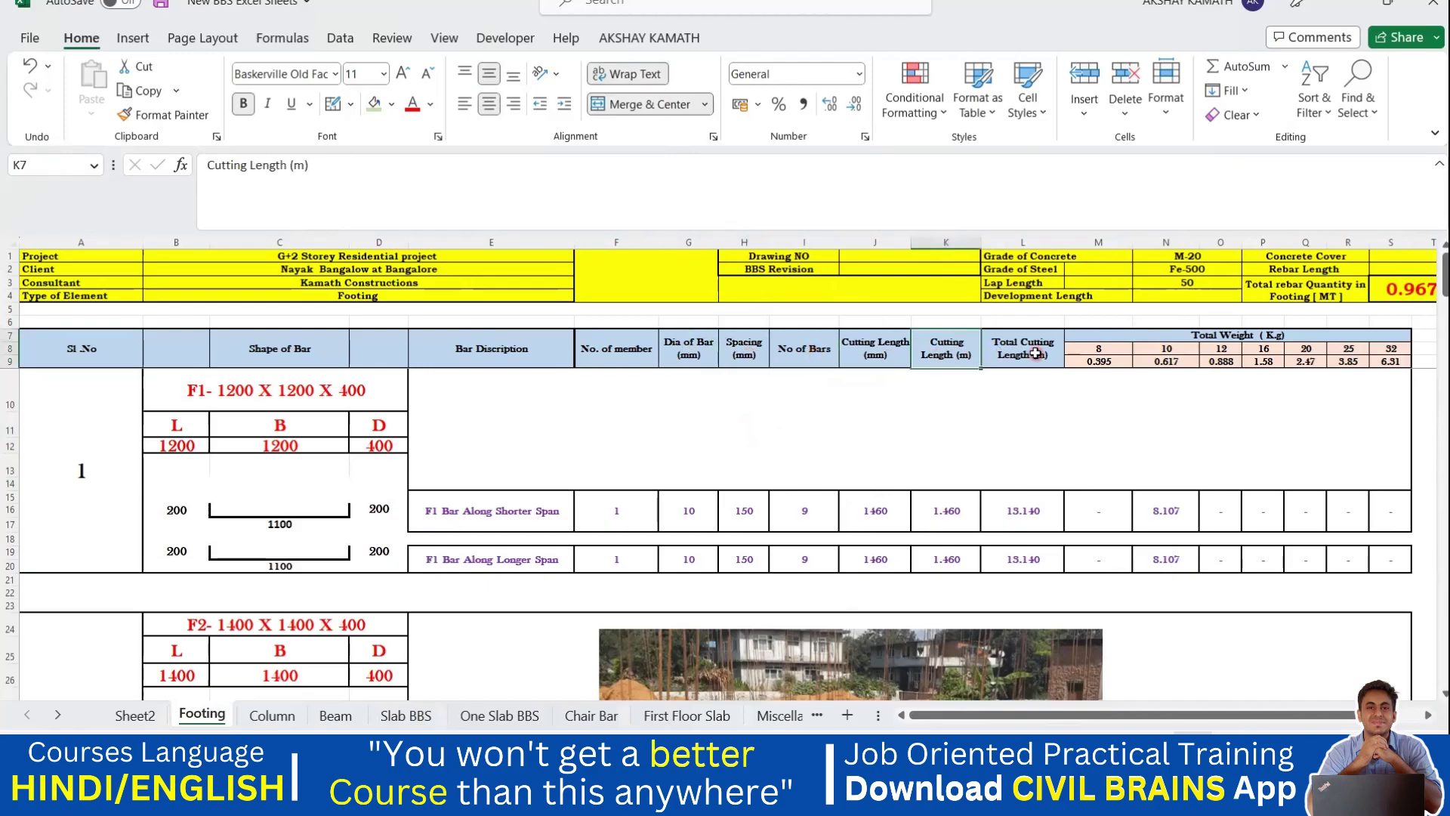
{"action": "left_click", "coordinate": [1035, 352]}
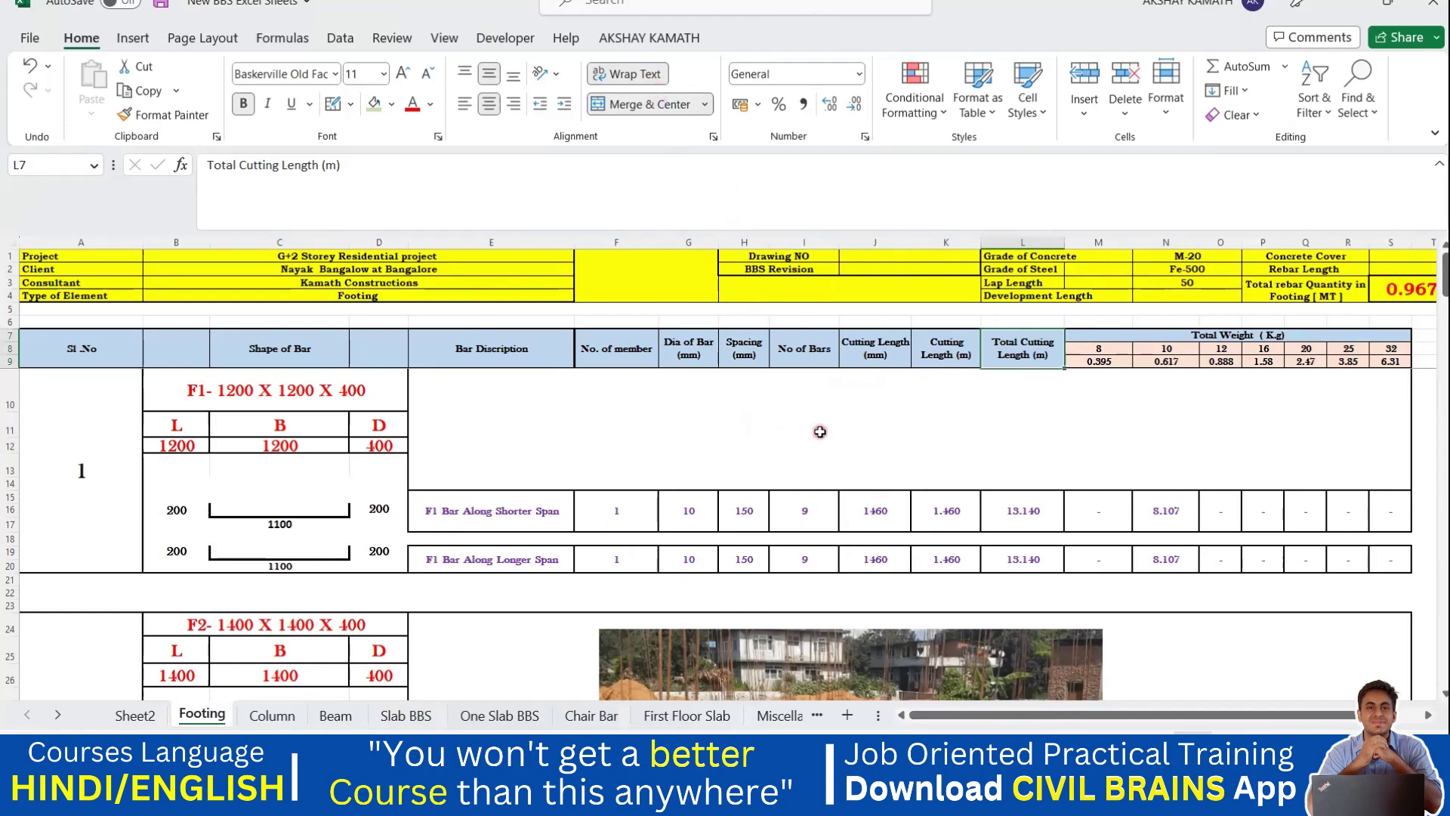
Step: Switch to the Excel Course Sheet workbook and open Sheet1 with the contractor project cost table
{"action": "mouse_move", "coordinate": [982, 799]}
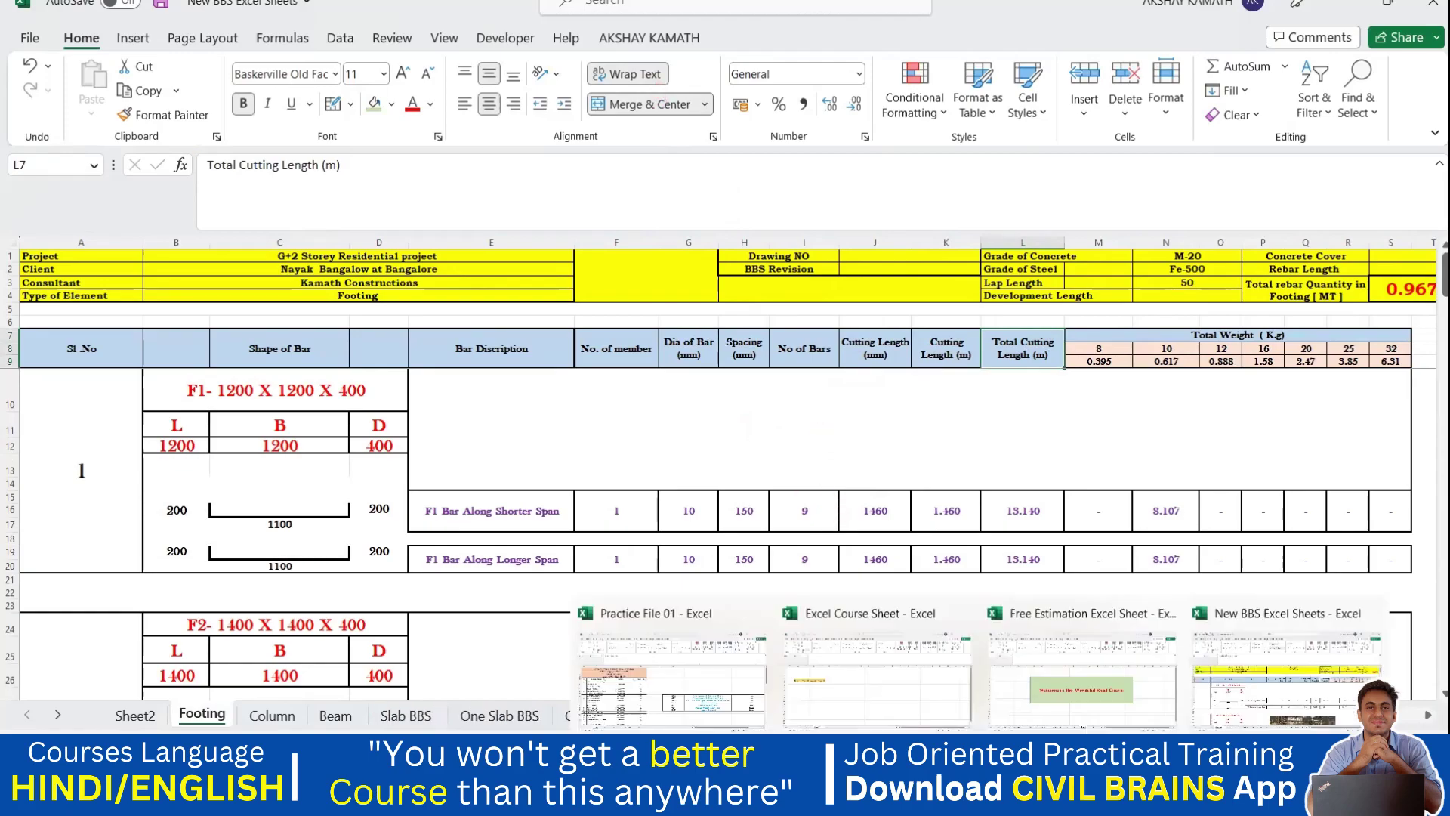
{"action": "left_click", "coordinate": [914, 718]}
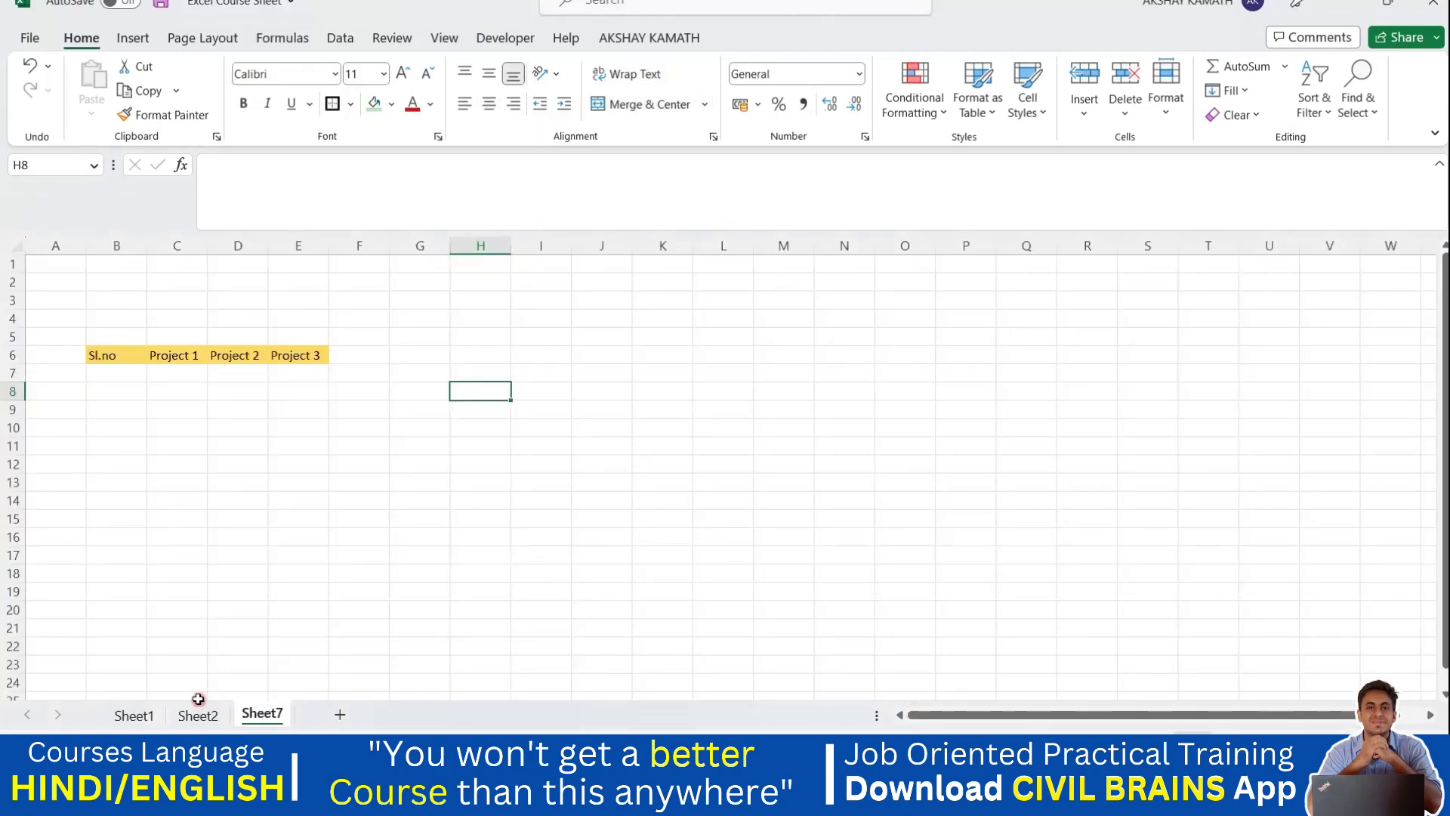
{"action": "left_click", "coordinate": [158, 717]}
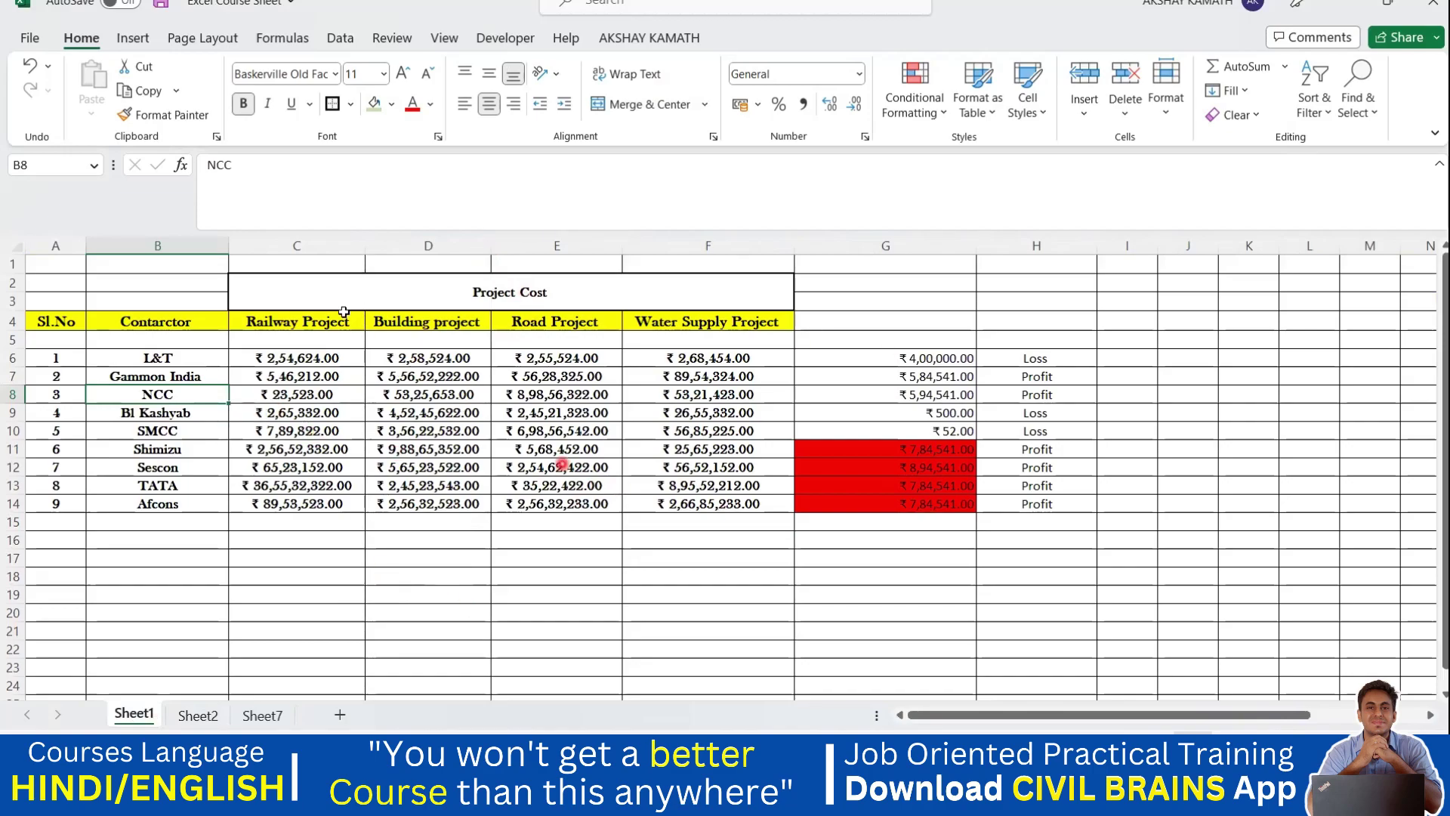
Step: Narrow columns C to F of the project cost table so their project headers no longer fit comfortably on one line
{"action": "left_click_drag", "start_coordinate": [362, 247], "coordinate": [329, 246]}
{"action": "left_click_drag", "start_coordinate": [428, 244], "coordinate": [435, 247]}
{"action": "left_click_drag", "start_coordinate": [564, 247], "coordinate": [536, 252]}
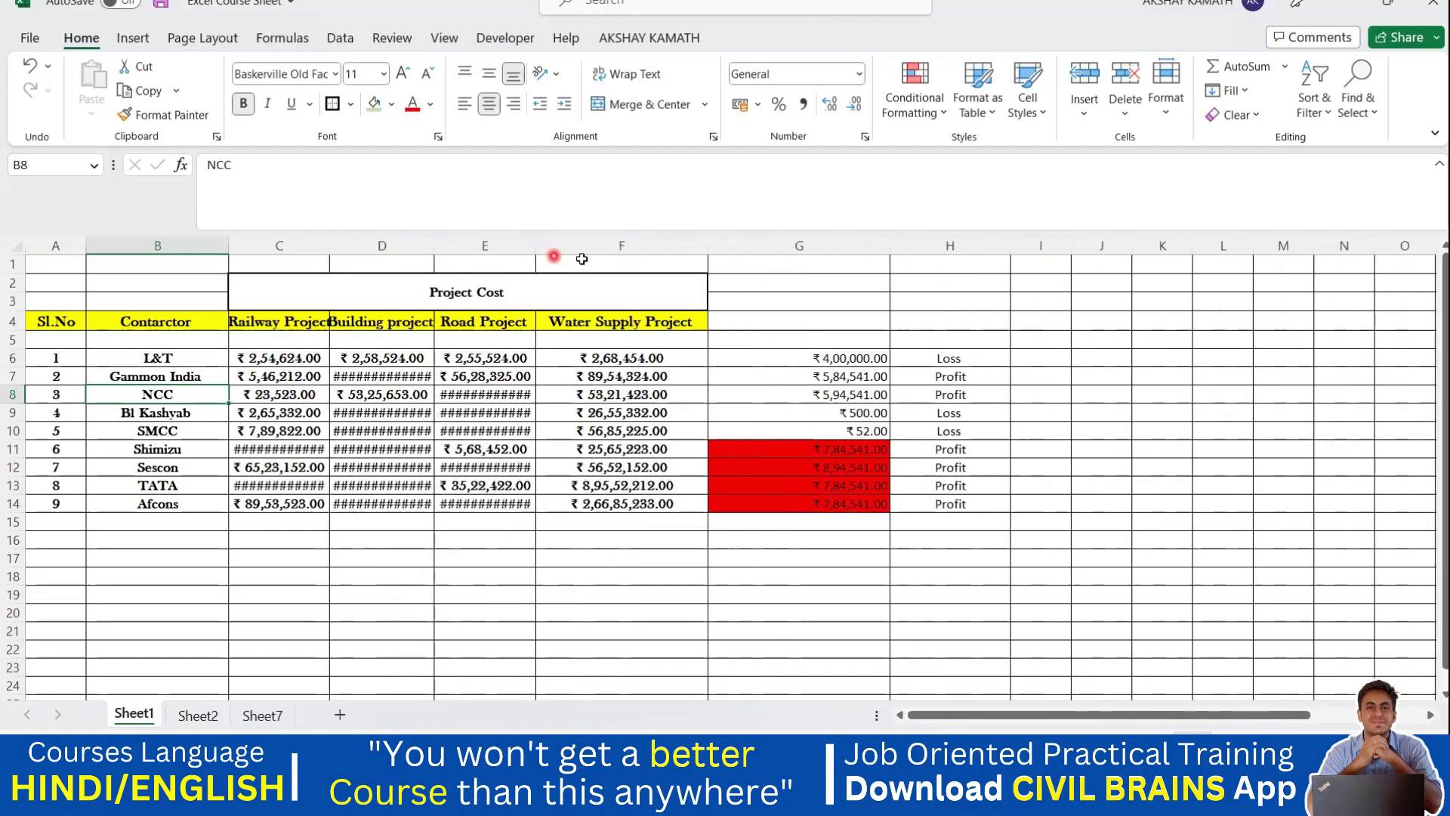
{"action": "left_click_drag", "start_coordinate": [705, 247], "coordinate": [655, 251]}
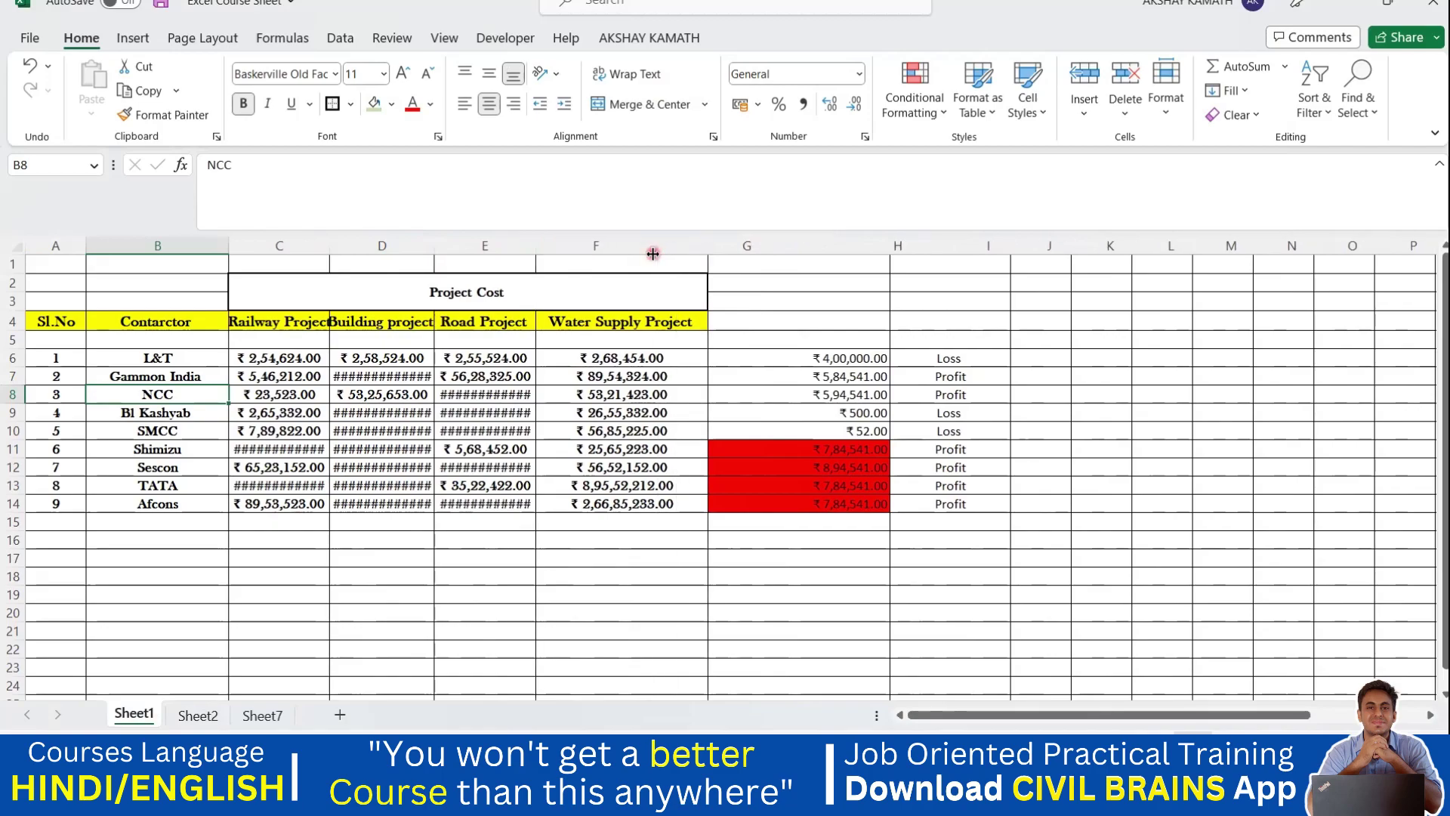
{"action": "left_click", "coordinate": [592, 542]}
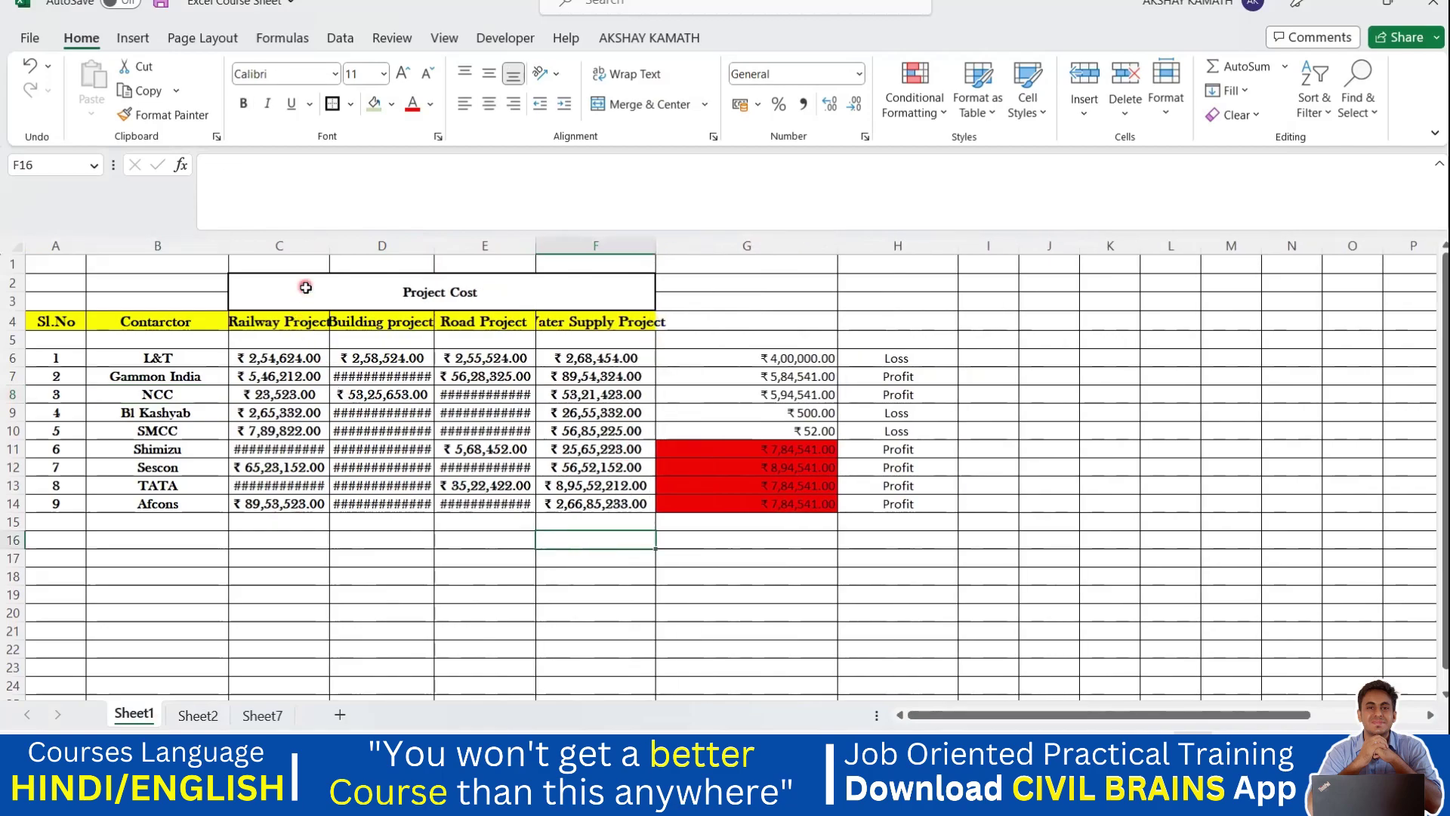
{"action": "left_click", "coordinate": [292, 248]}
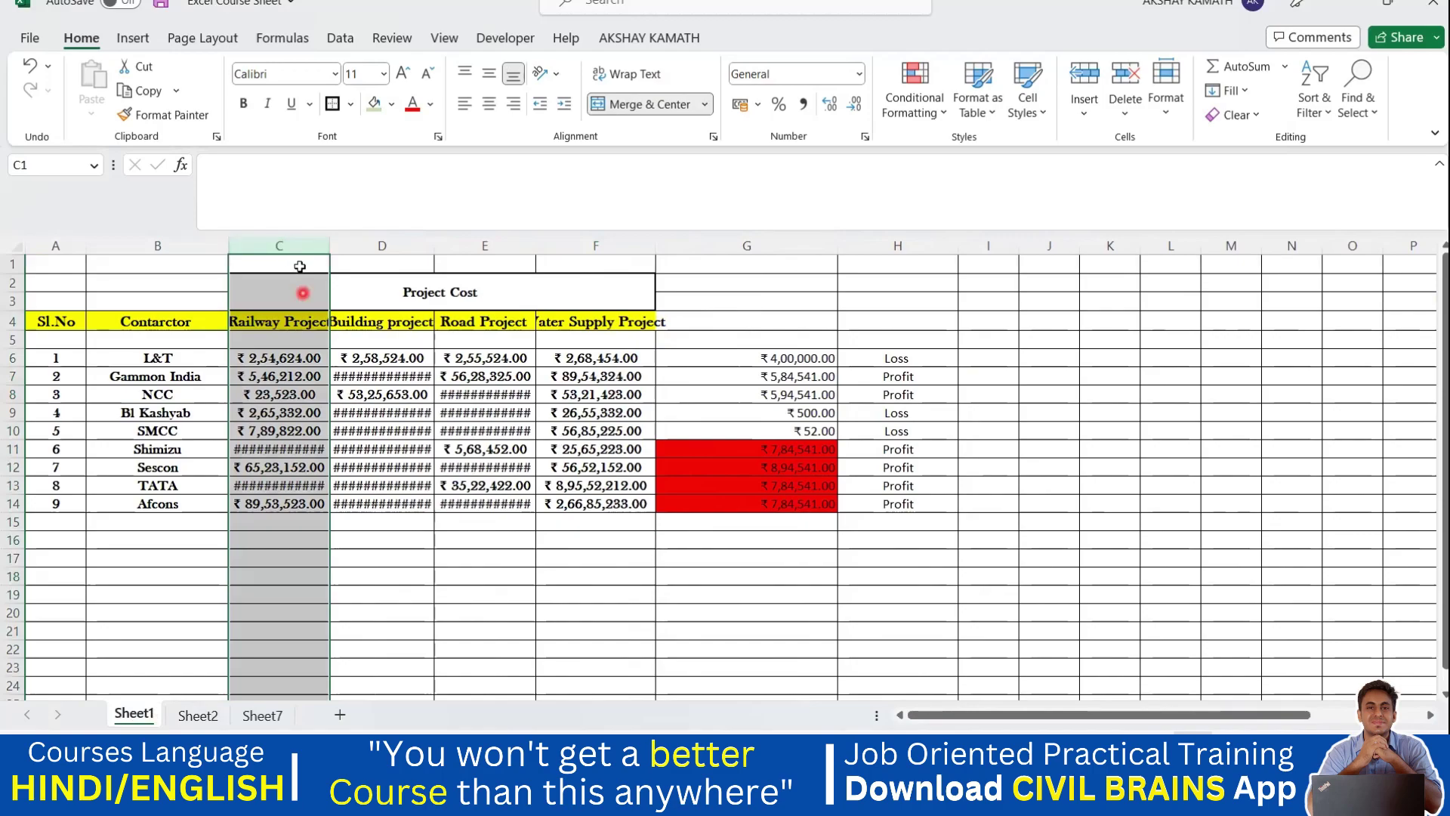
{"action": "left_click", "coordinate": [415, 497]}
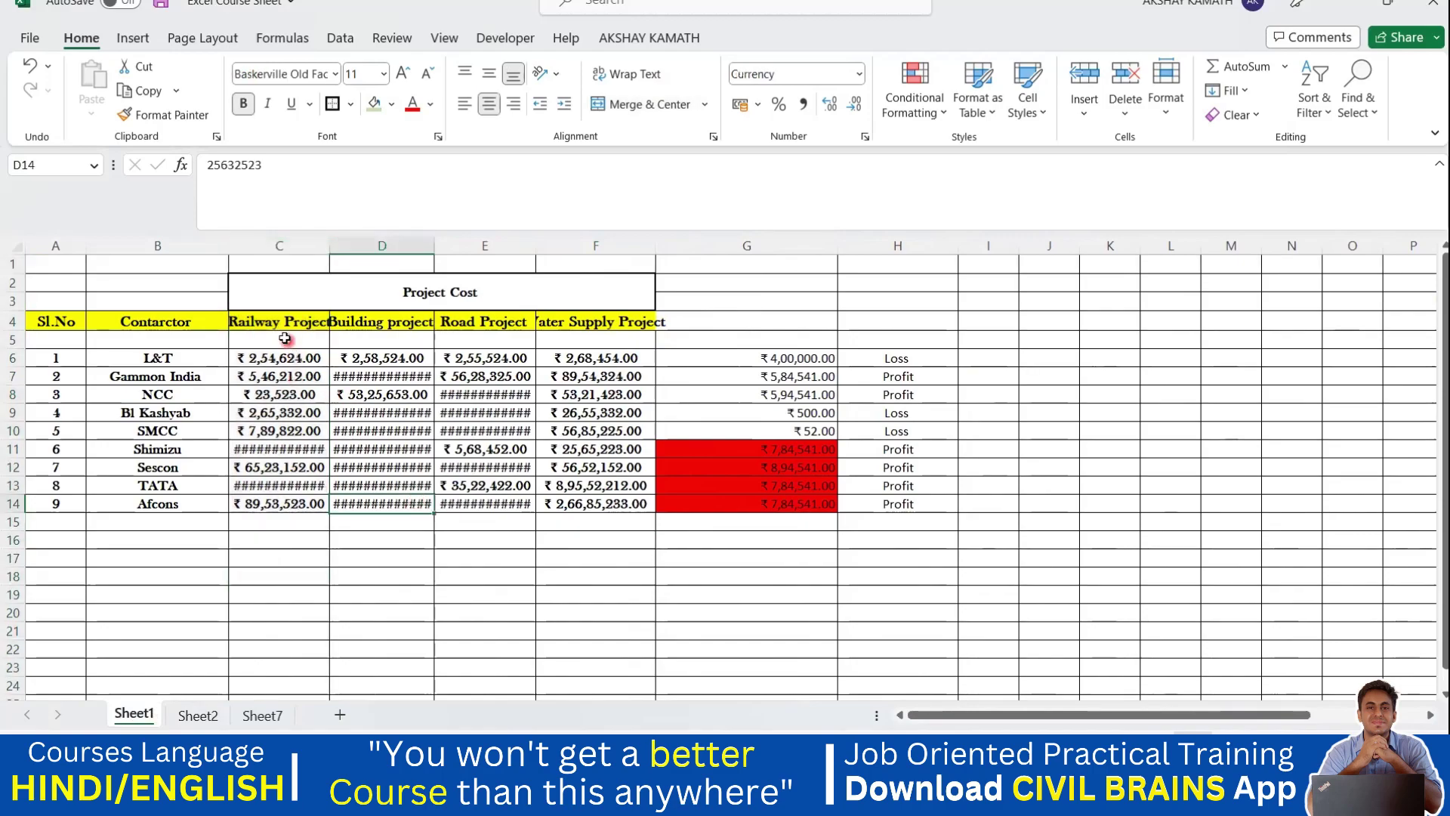
{"action": "left_click", "coordinate": [265, 334]}
{"action": "left_click", "coordinate": [549, 557]}
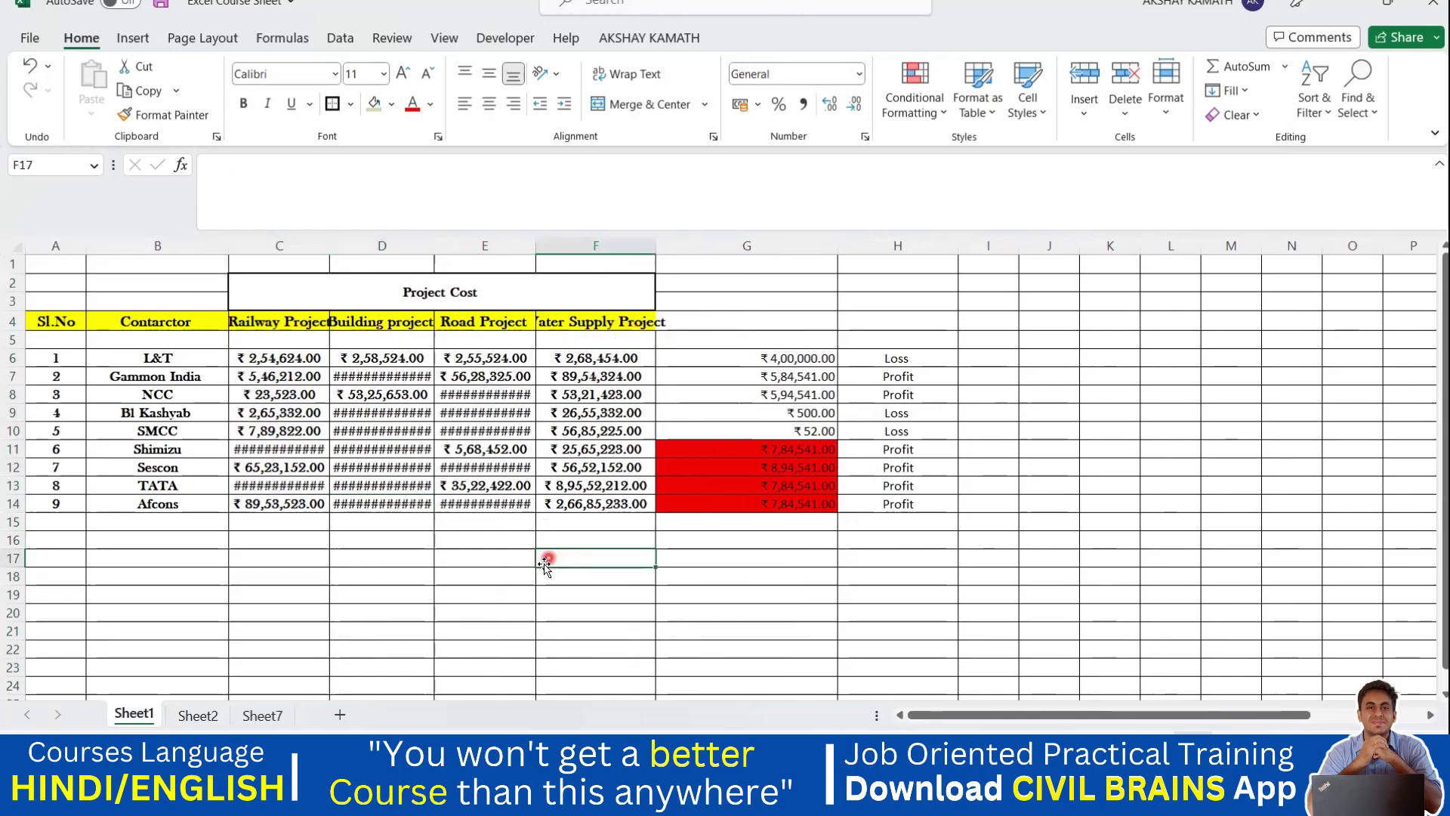
Step: Apply Wrap Text to the "Railway Project" and "Building project" headers in C4 and D4, one after the other
{"action": "left_click", "coordinate": [270, 323]}
{"action": "left_click", "coordinate": [650, 73]}
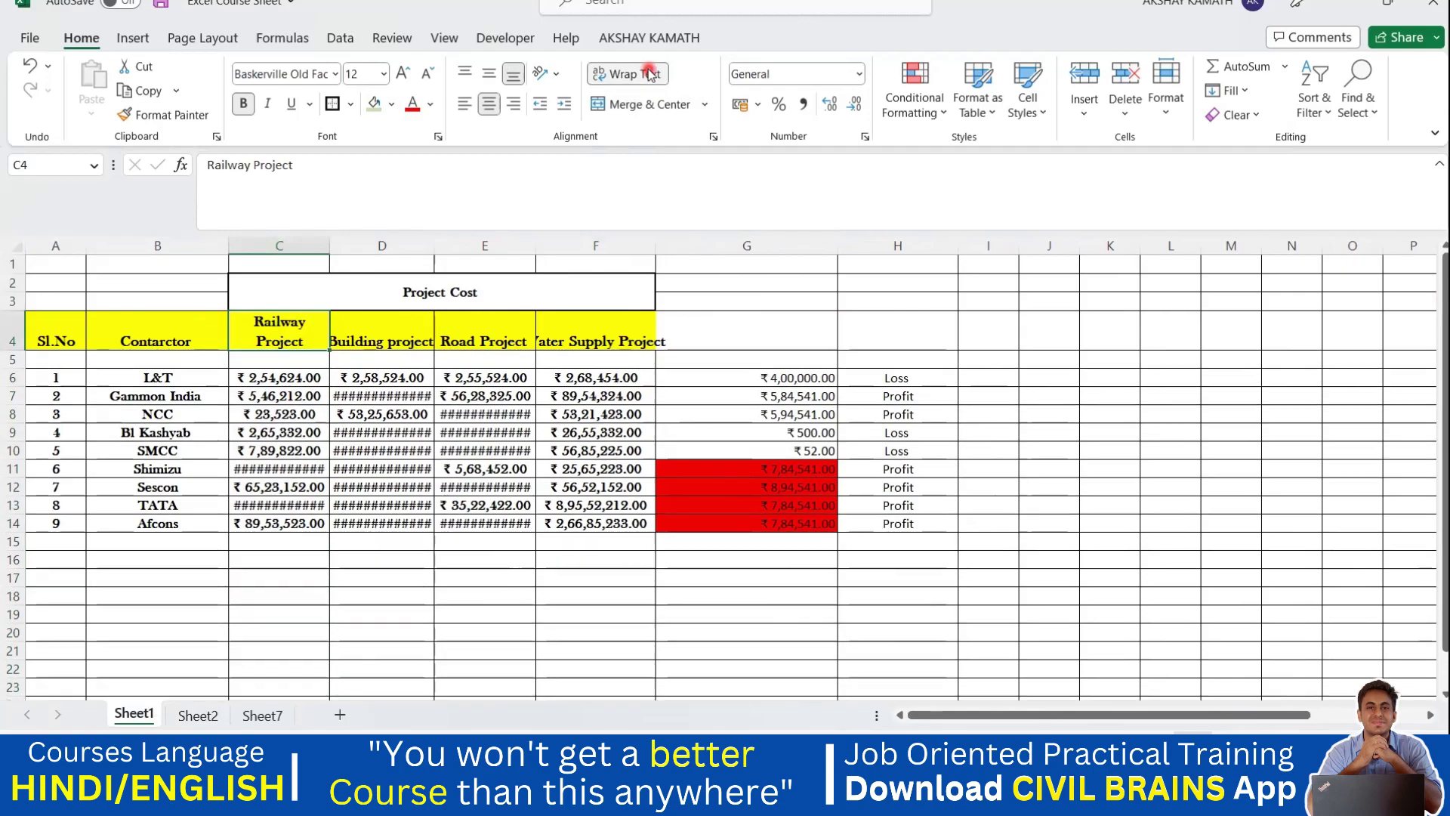
{"action": "left_click", "coordinate": [376, 464]}
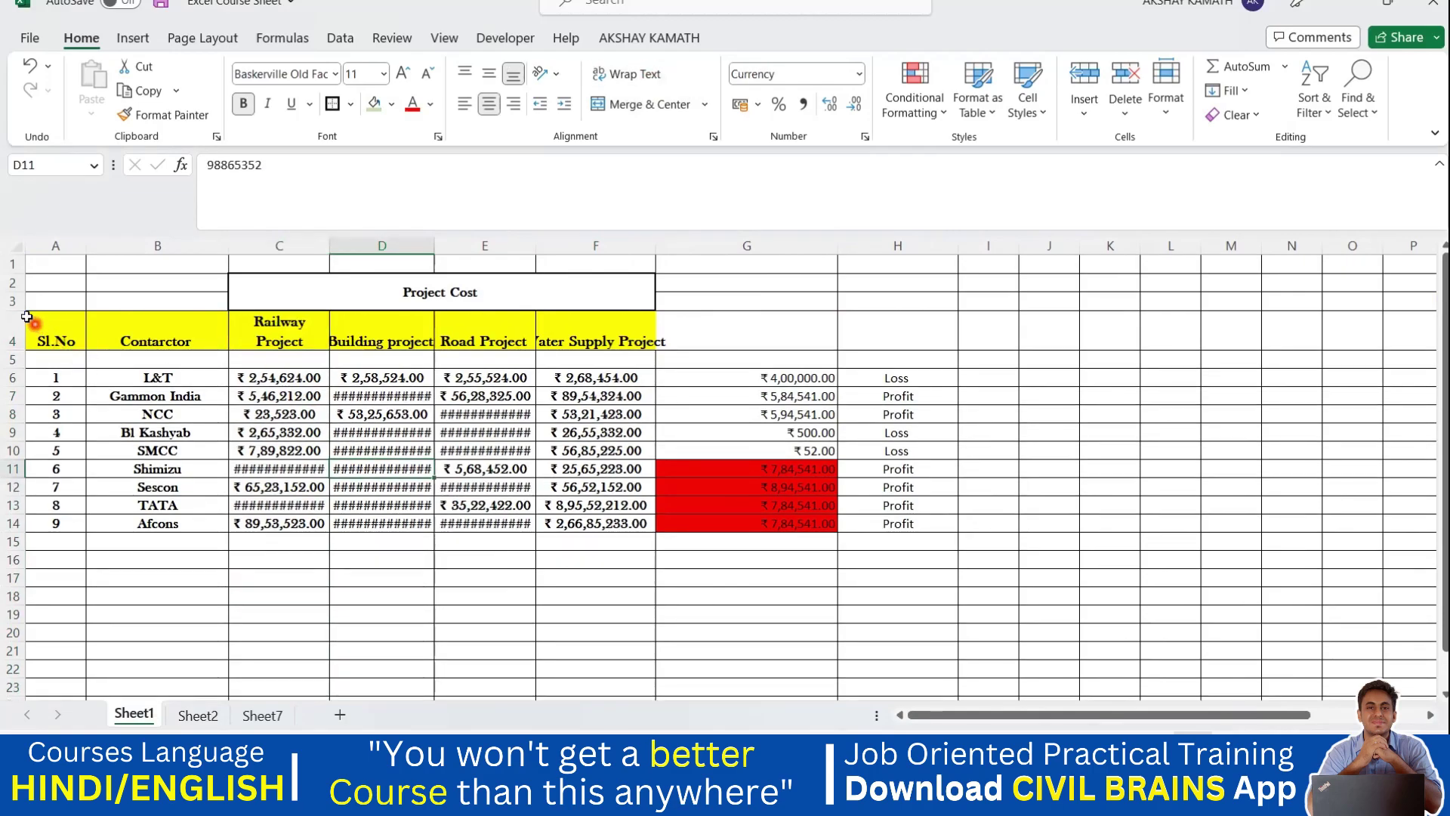
{"action": "left_click", "coordinate": [403, 341]}
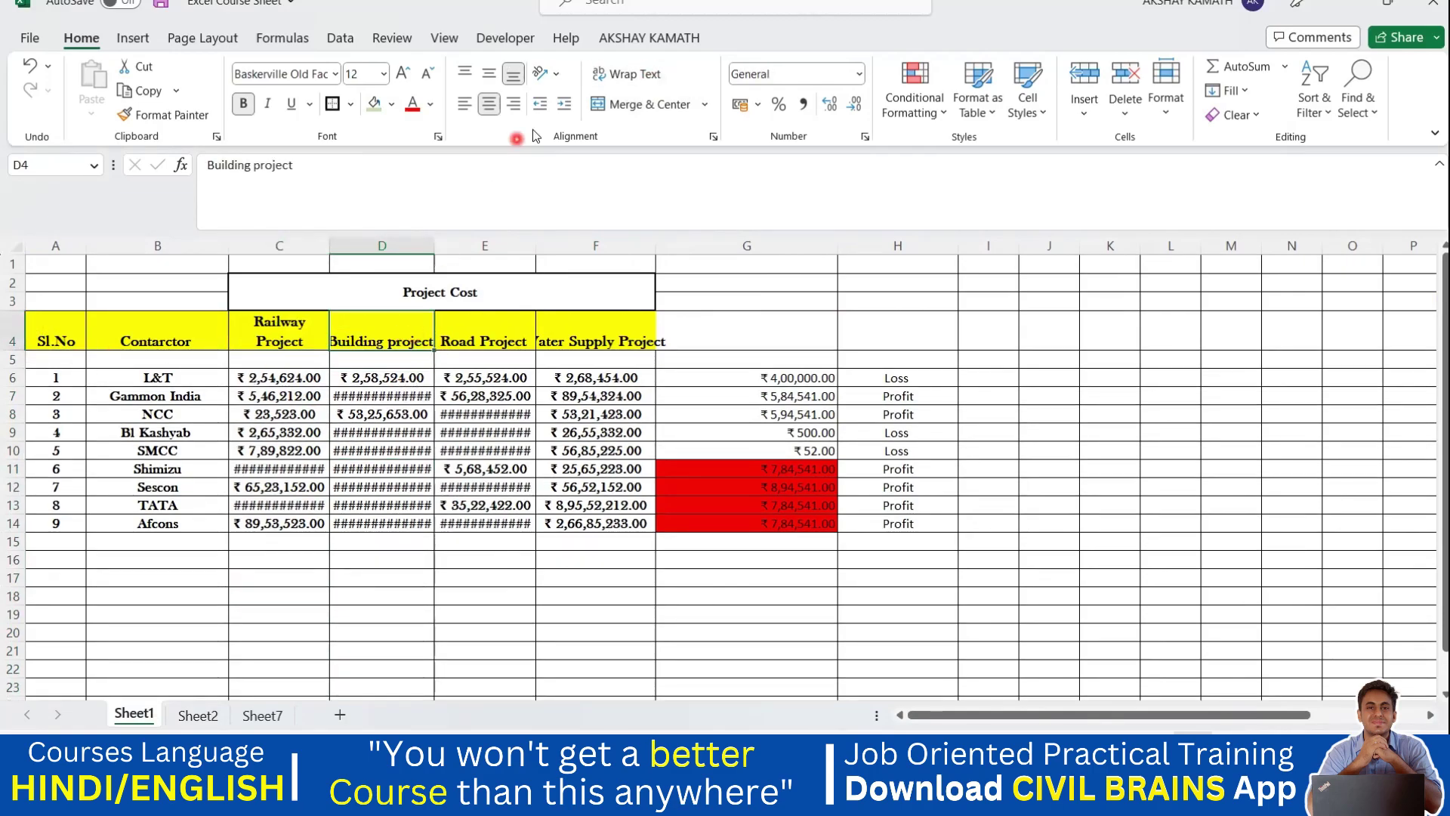
{"action": "left_click", "coordinate": [626, 71]}
{"action": "left_click", "coordinate": [681, 376]}
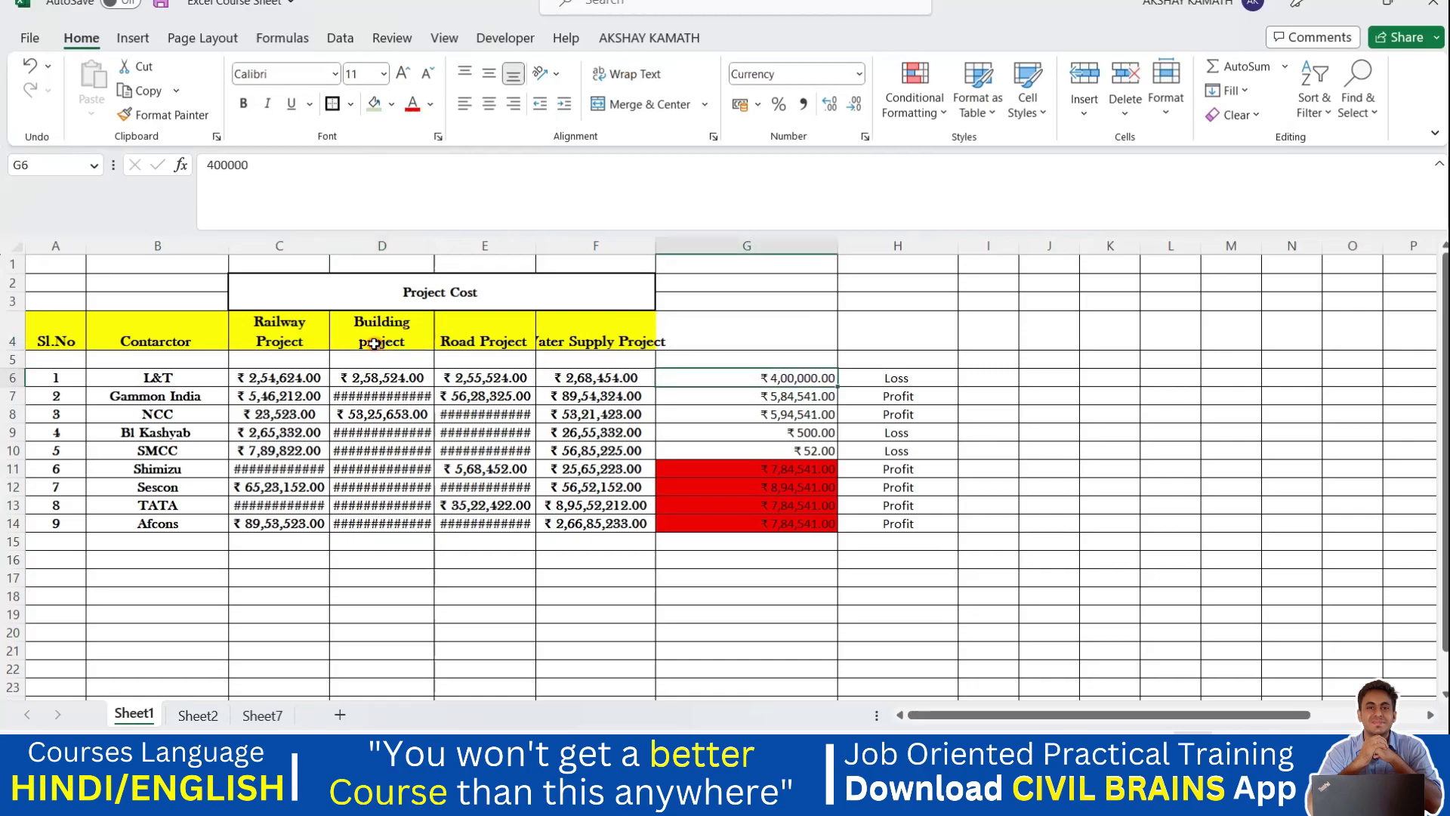
Step: Apply Wrap Text to the "Road Project" and "Water Supply Project" headers in E4:F4 together
{"action": "left_click_drag", "start_coordinate": [472, 336], "coordinate": [593, 334]}
{"action": "left_click", "coordinate": [629, 71]}
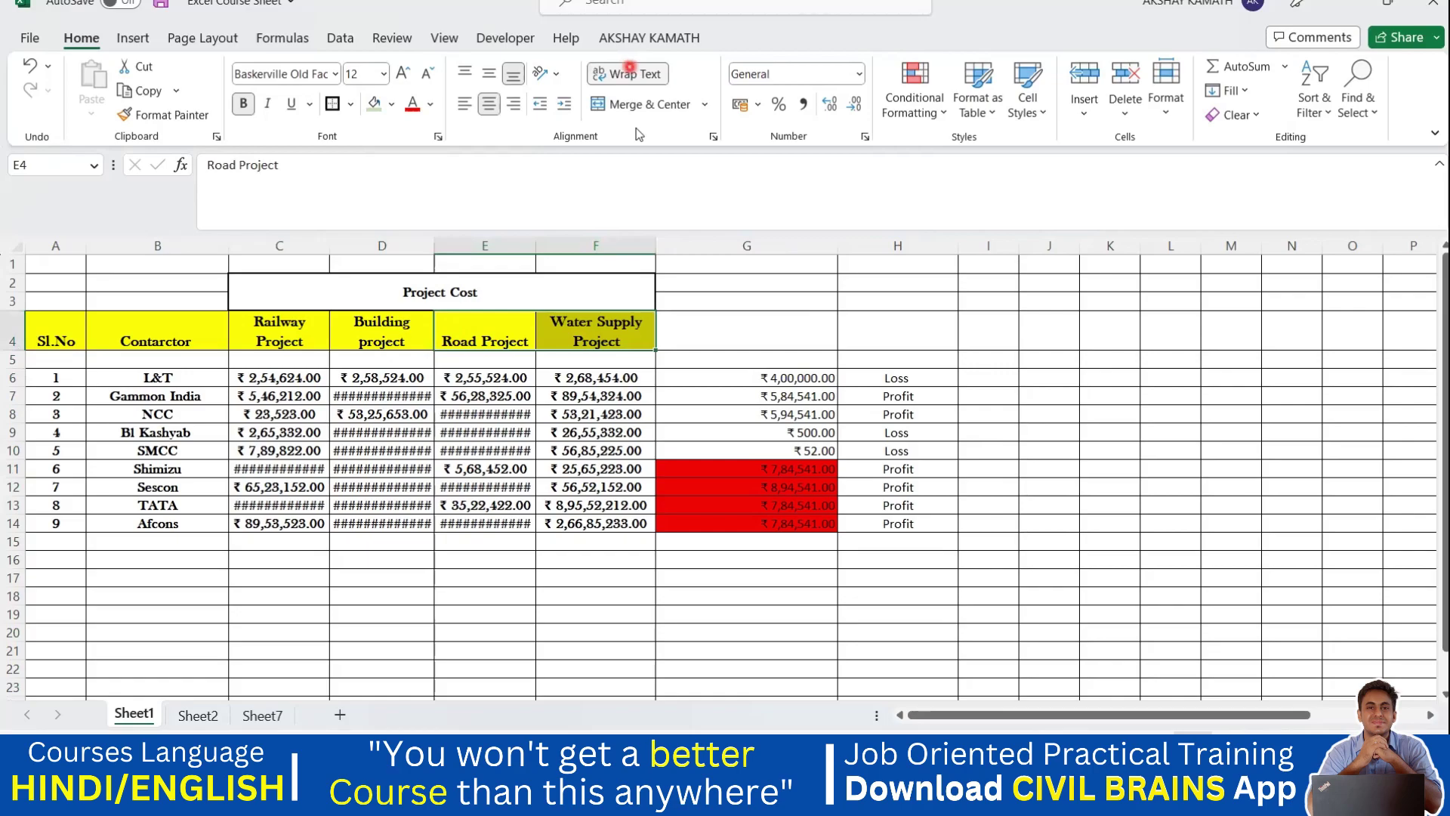
{"action": "left_click", "coordinate": [680, 380]}
Step: Apply Wrap Text to the whole header row A4:F4 and align its text vertically to the middle
{"action": "left_click_drag", "start_coordinate": [56, 324], "coordinate": [589, 329]}
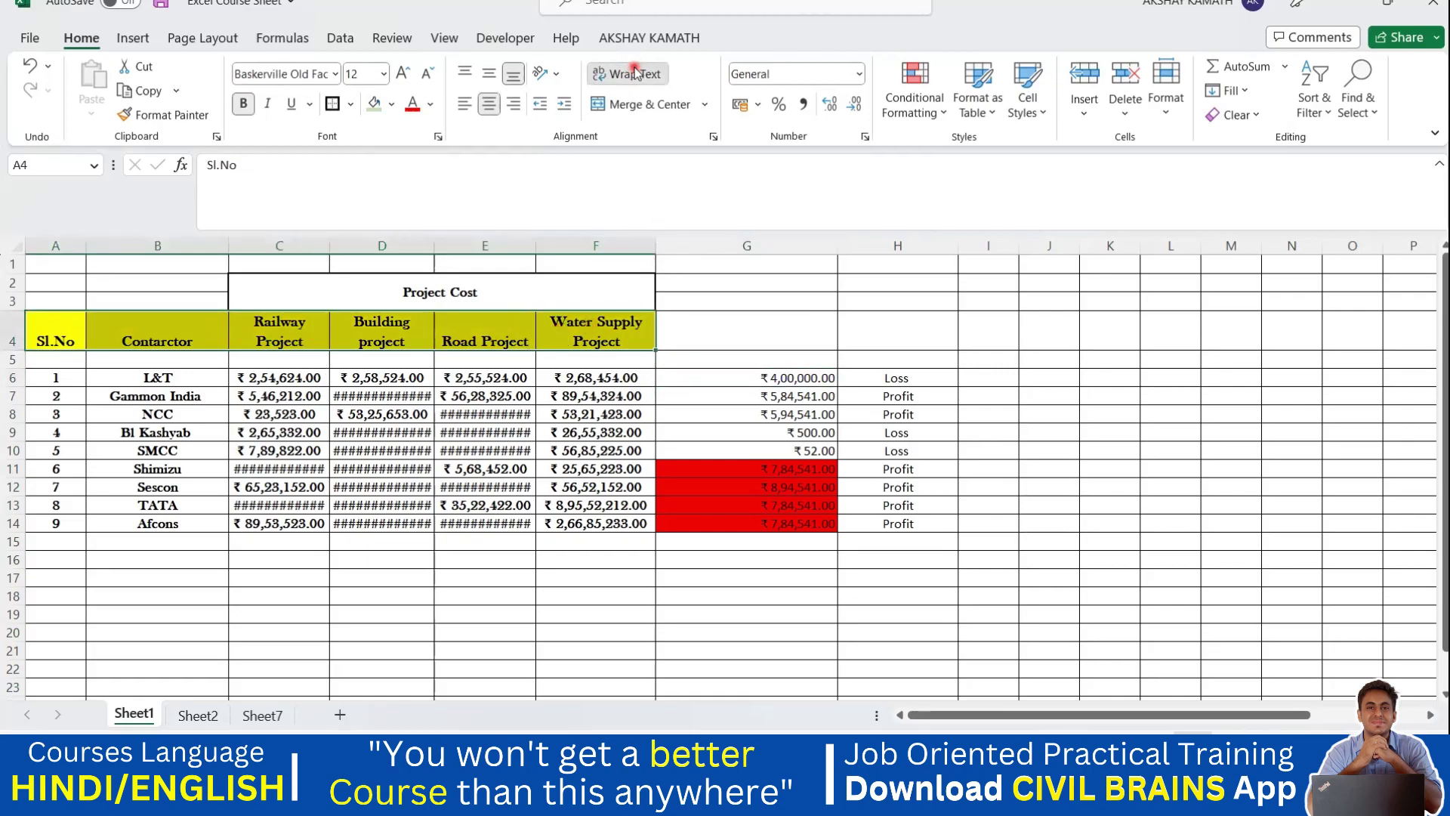
{"action": "left_click", "coordinate": [635, 71]}
{"action": "left_click", "coordinate": [636, 72]}
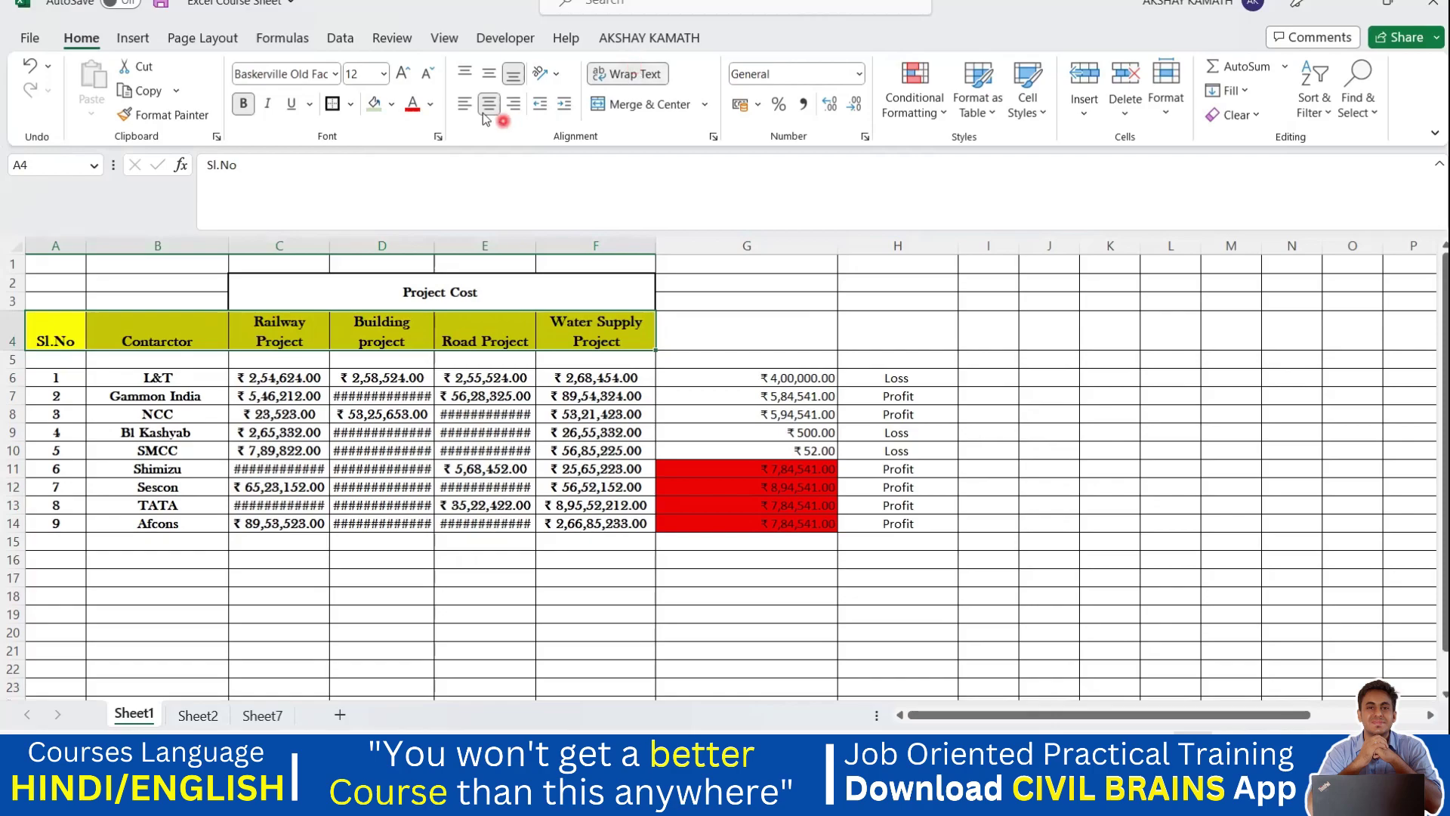
{"action": "left_click", "coordinate": [489, 75]}
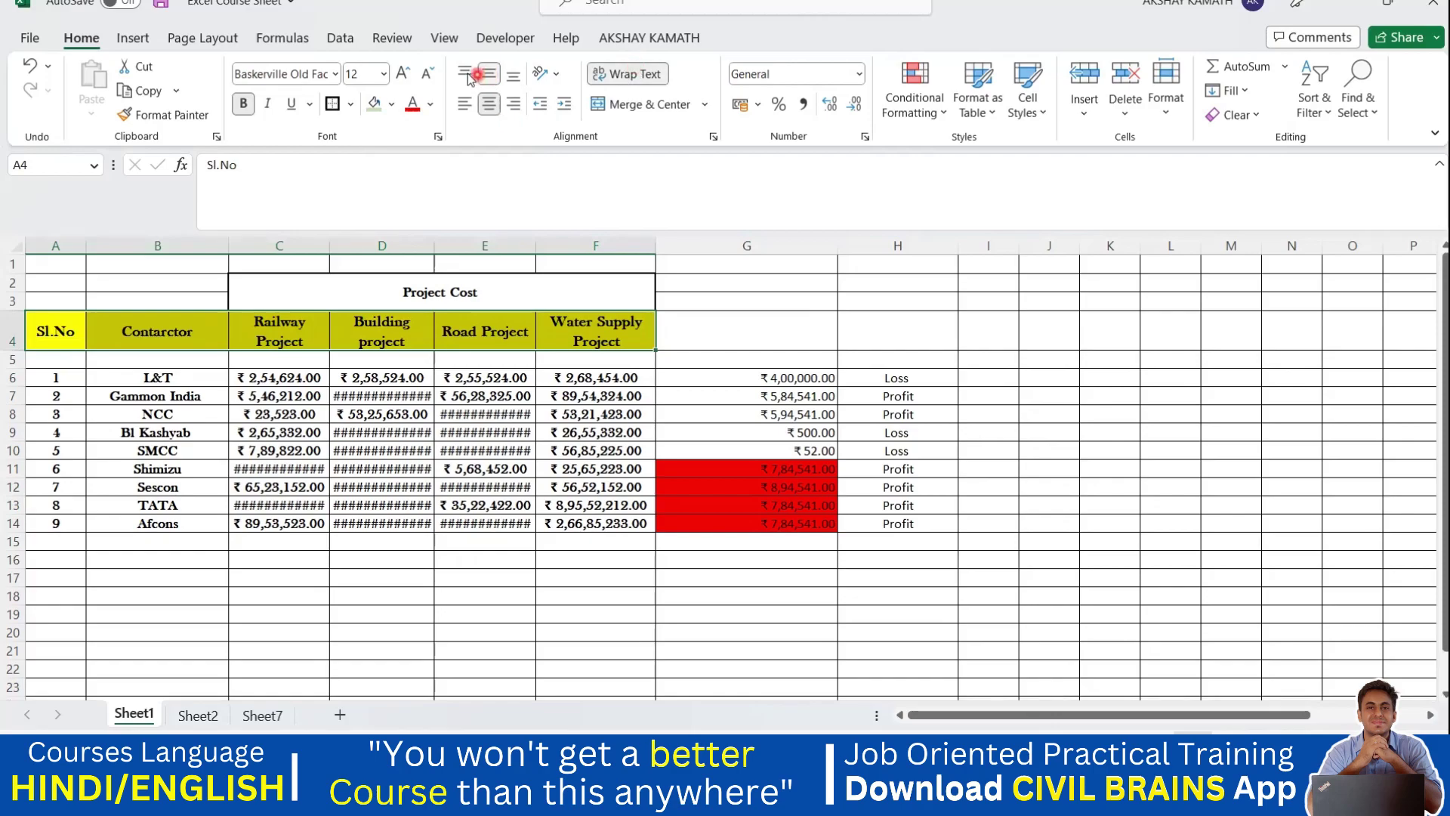
Step: Try top and bottom vertical alignment on the header row A4:F4 and return it to middle alignment
{"action": "left_click", "coordinate": [466, 73]}
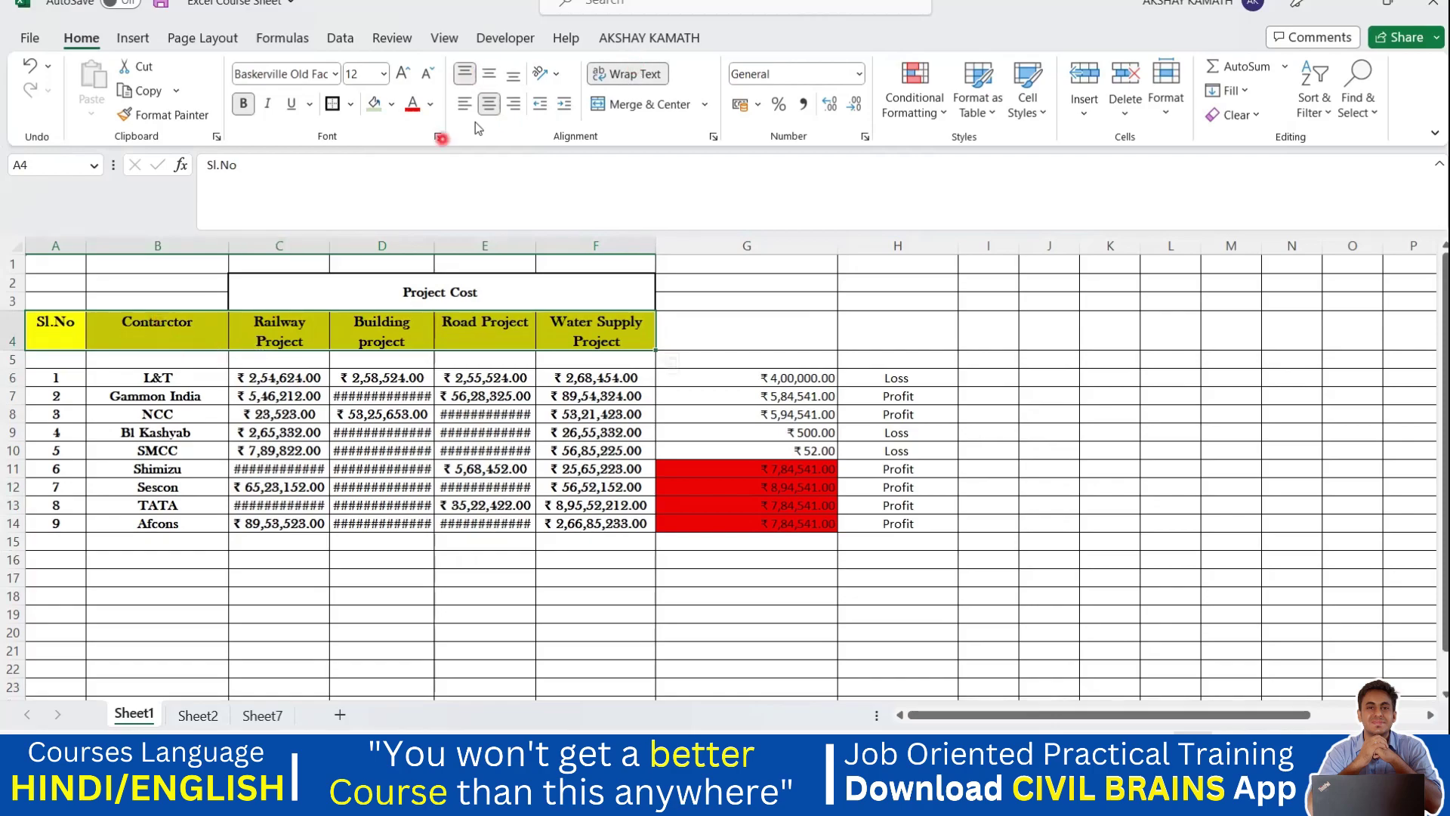
{"action": "left_click", "coordinate": [492, 75]}
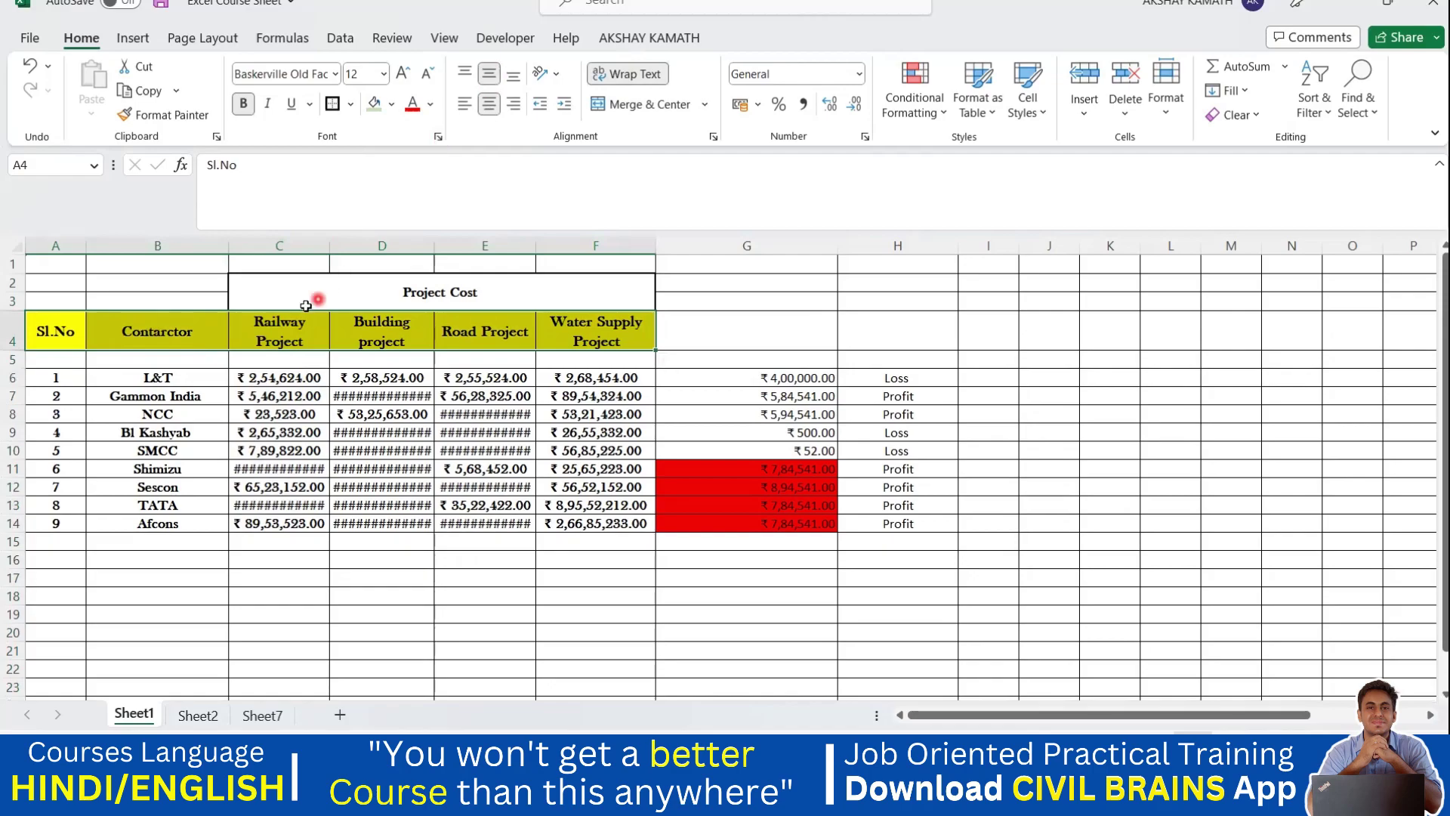
{"action": "left_click", "coordinate": [513, 75]}
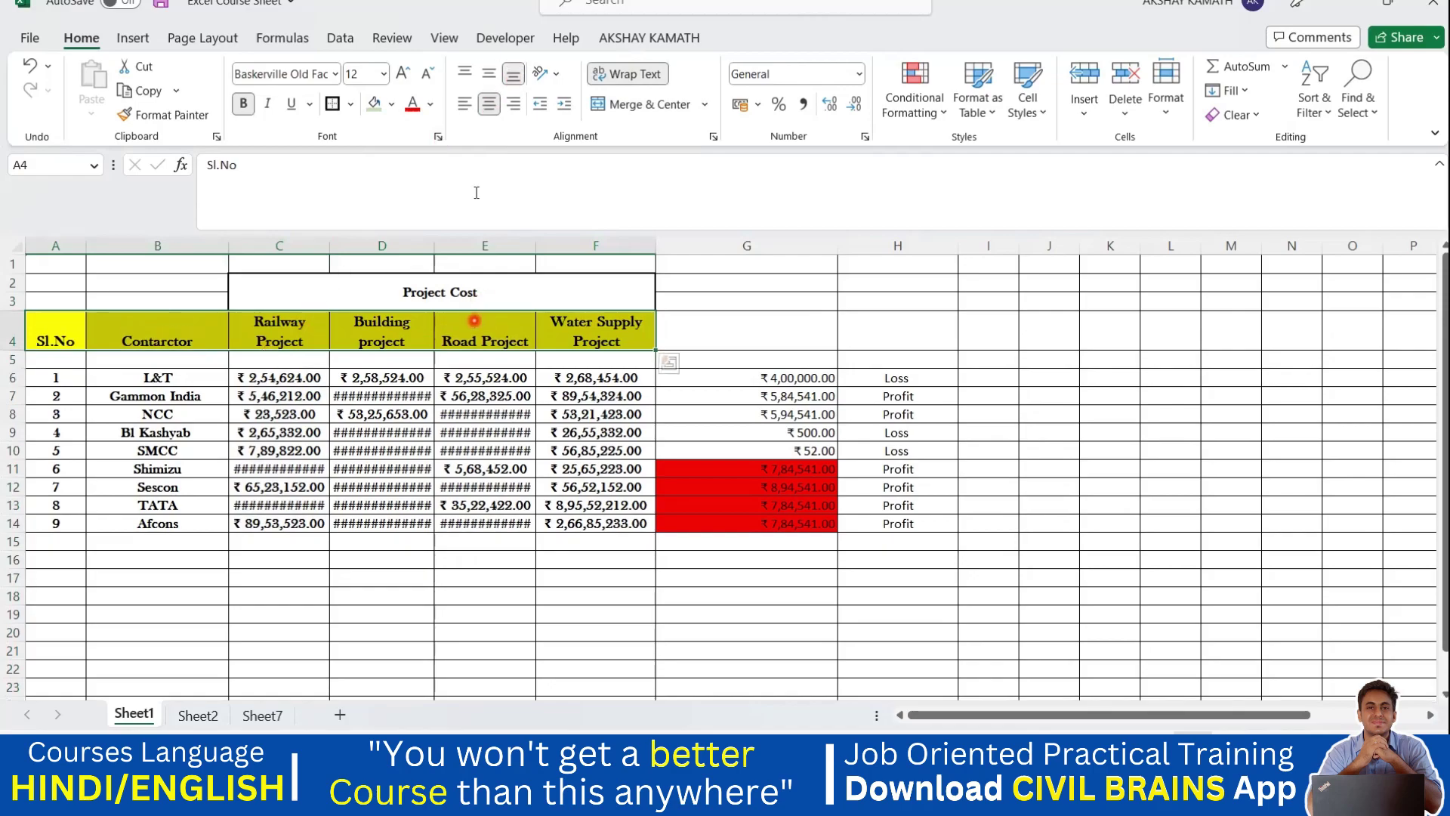
{"action": "left_click", "coordinate": [491, 74]}
{"action": "left_click", "coordinate": [747, 412]}
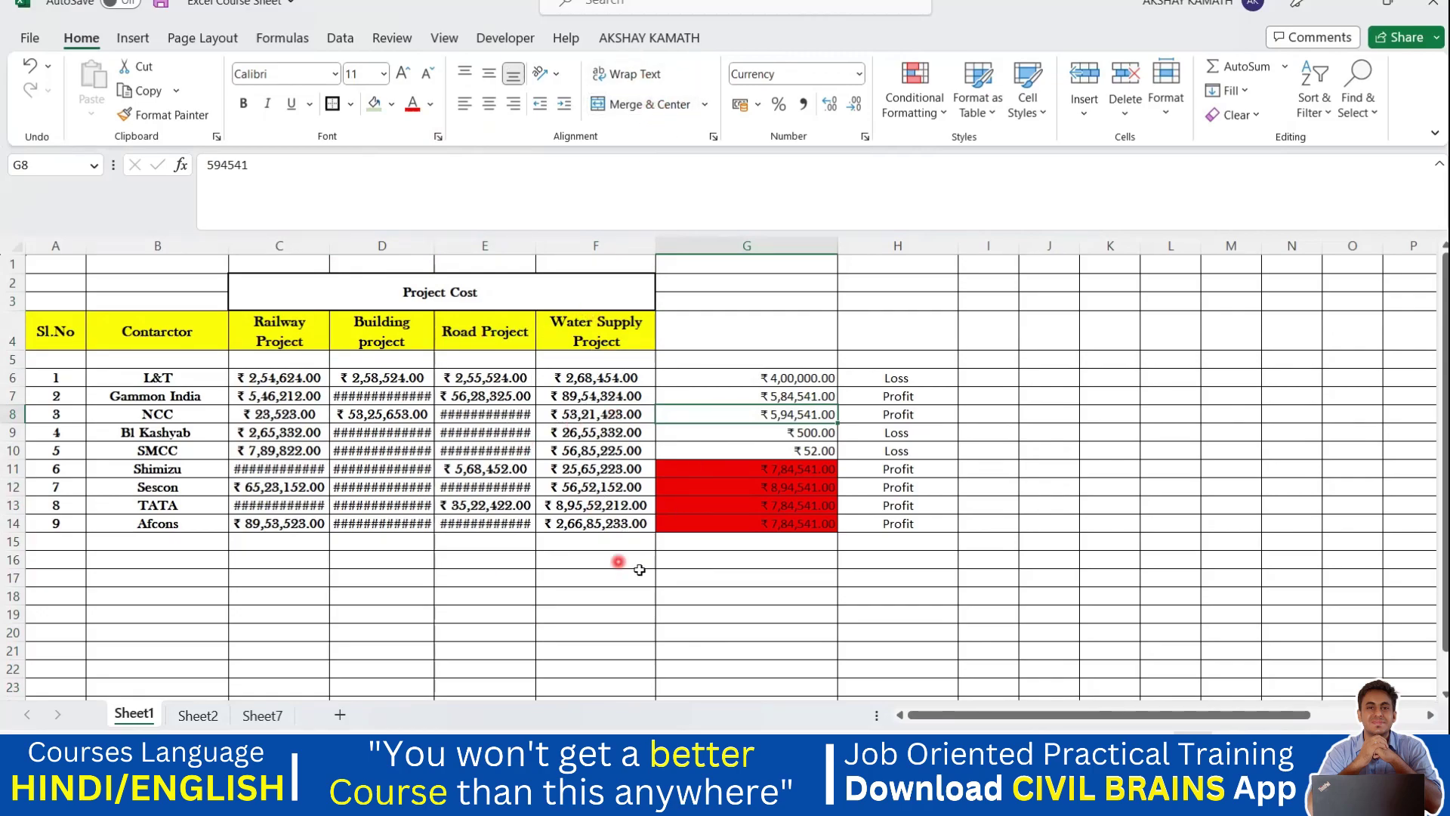
{"action": "left_click", "coordinate": [805, 582]}
{"action": "left_click", "coordinate": [791, 595]}
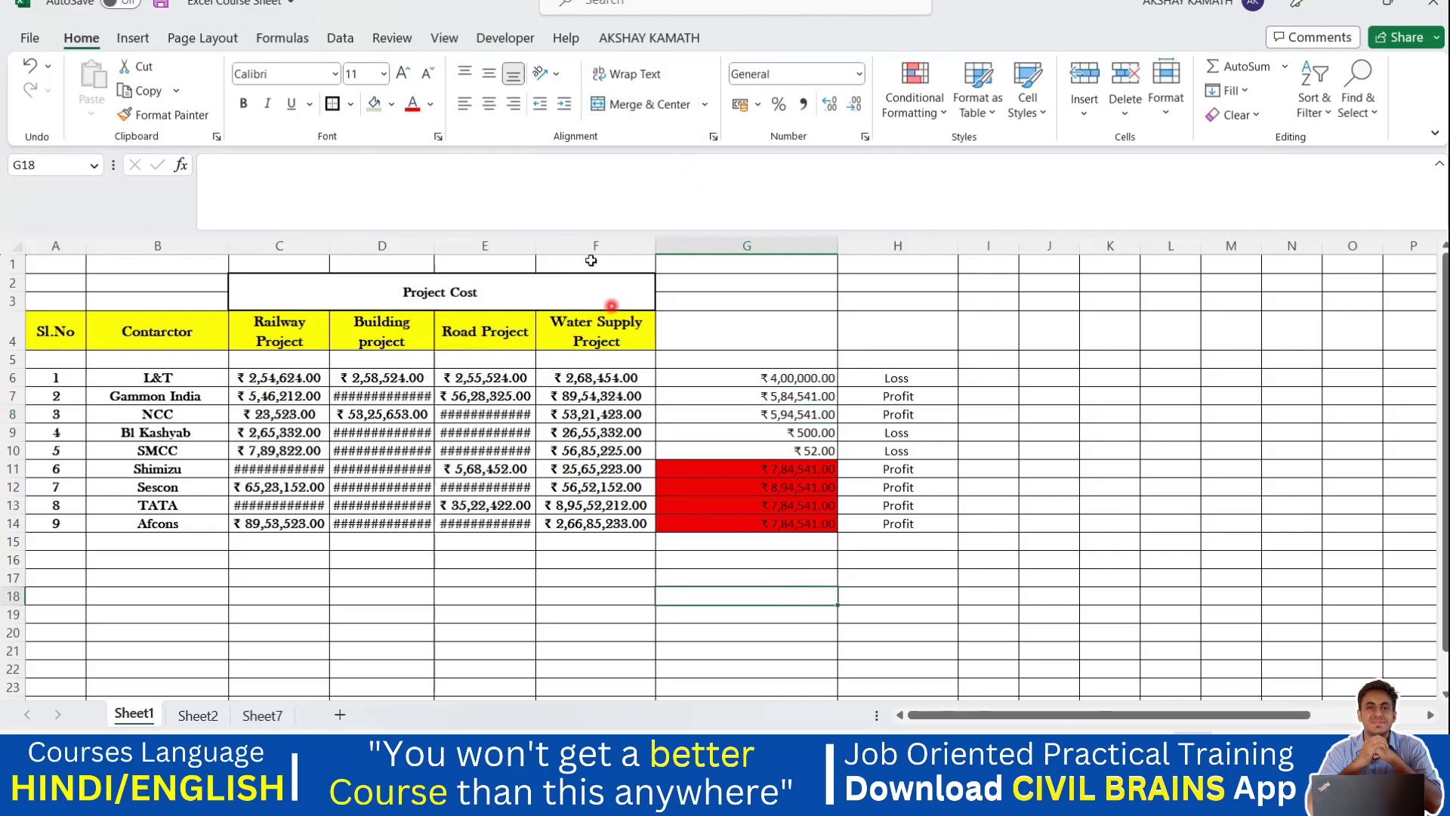
Step: Switch to the Practice File 01 workbook and select the "Carriage of Stone aggregate below 40 mm nominal size" cell
{"action": "mouse_move", "coordinate": [982, 802]}
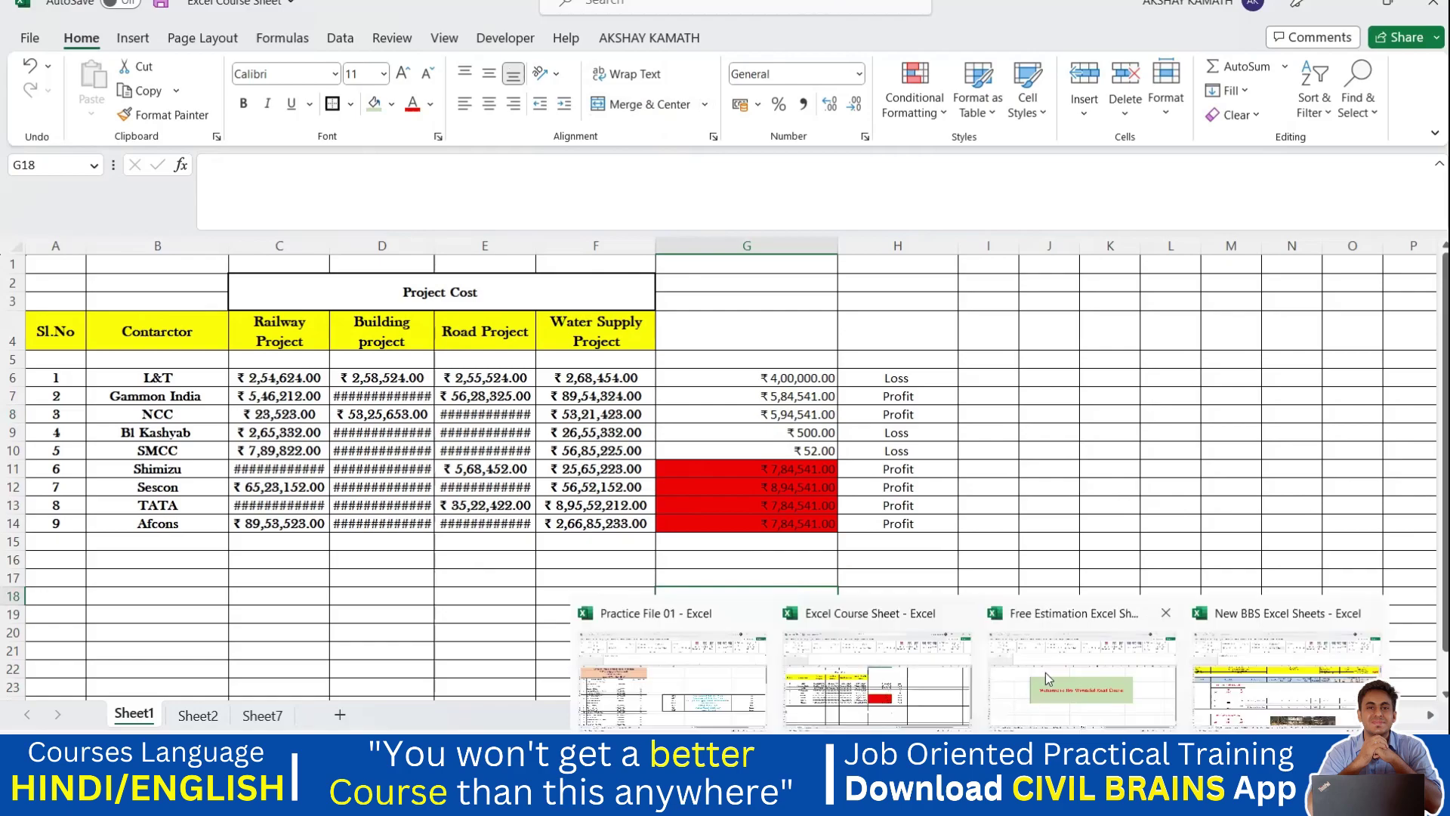
{"action": "left_click", "coordinate": [719, 682]}
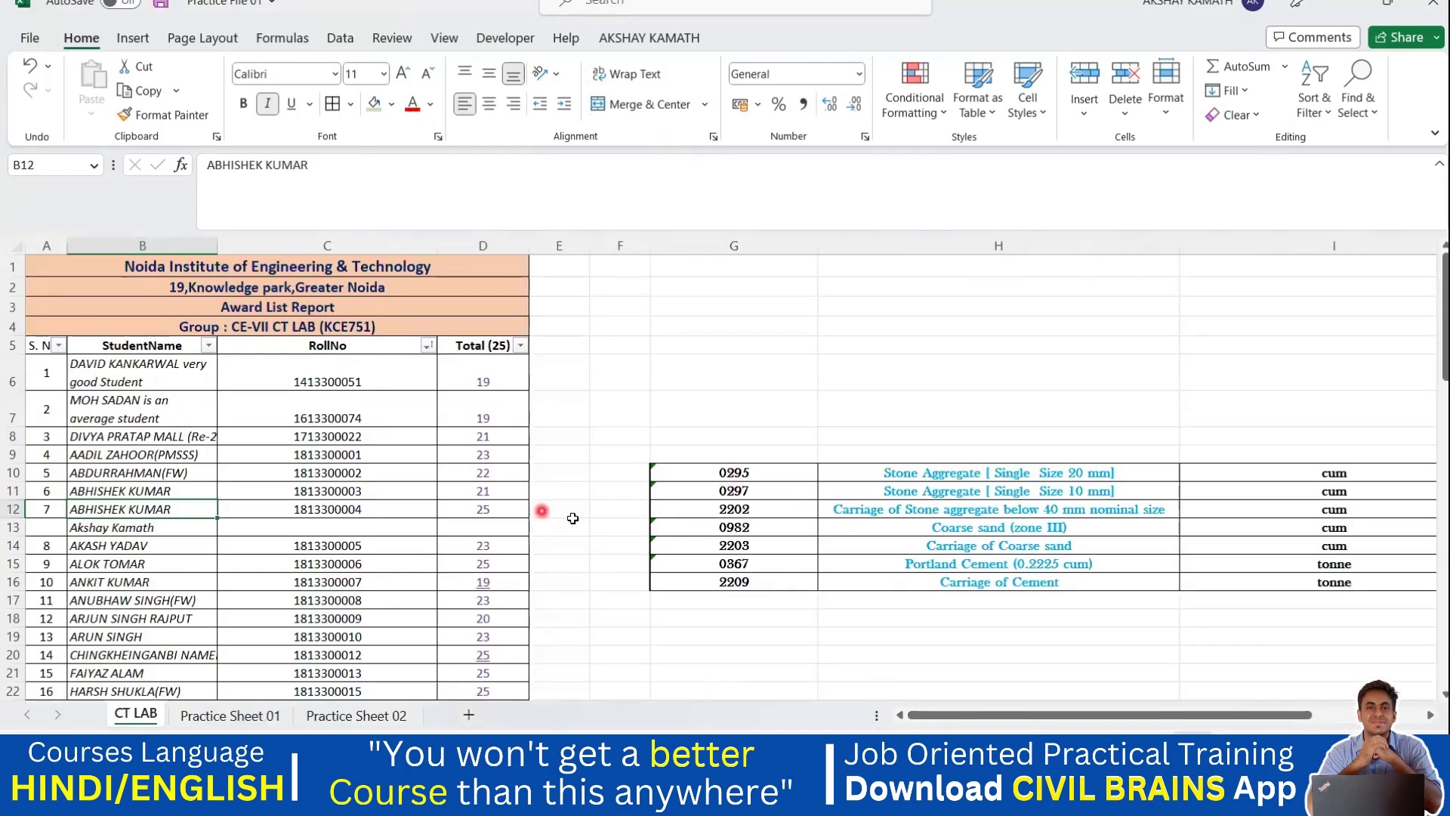
{"action": "left_click", "coordinate": [1033, 508]}
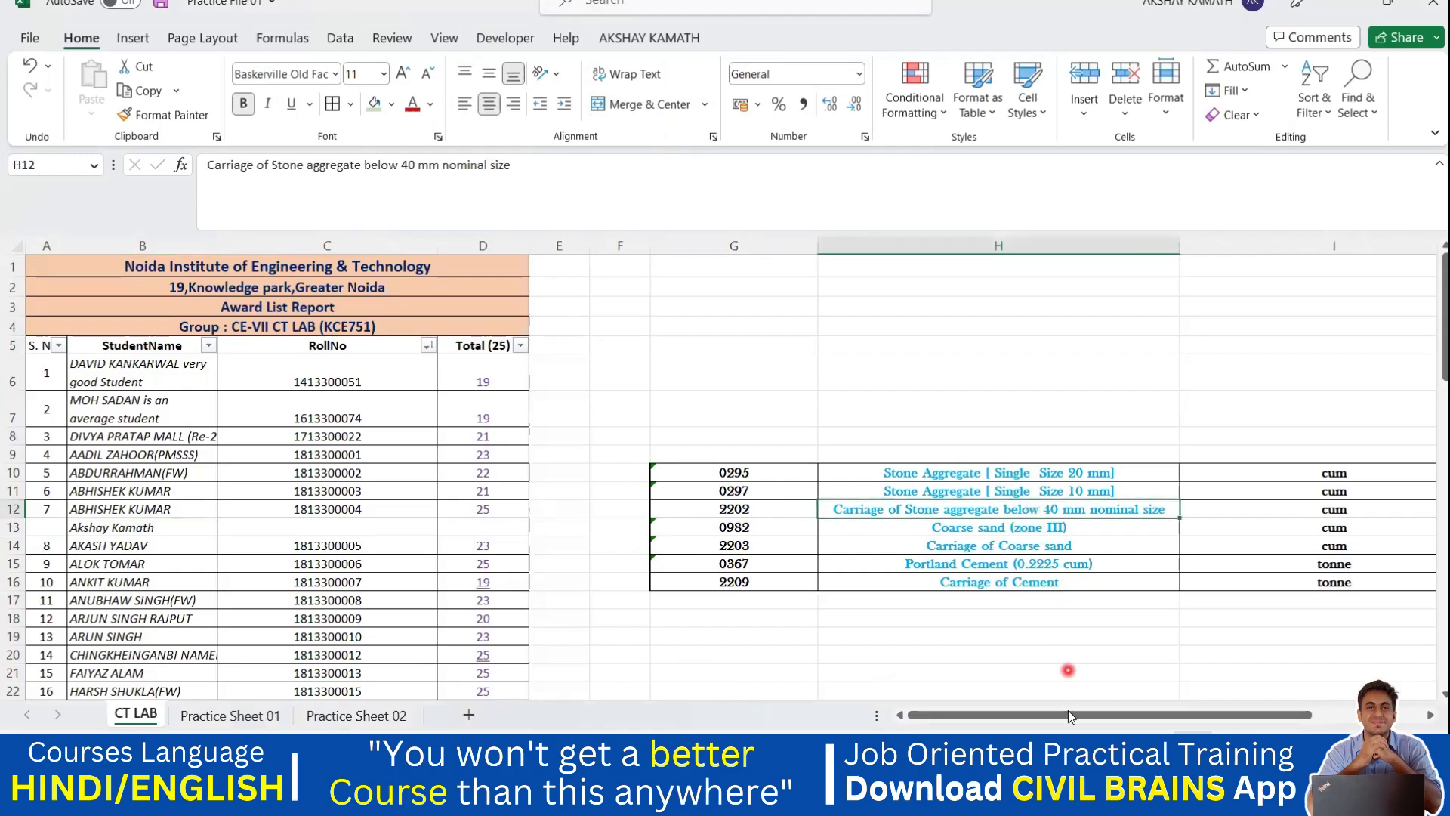
Step: Switch to the New BBS Excel Sheets workbook and view the table headers and upper rows of the One Slab BBS sheet
{"action": "mouse_move", "coordinate": [982, 802]}
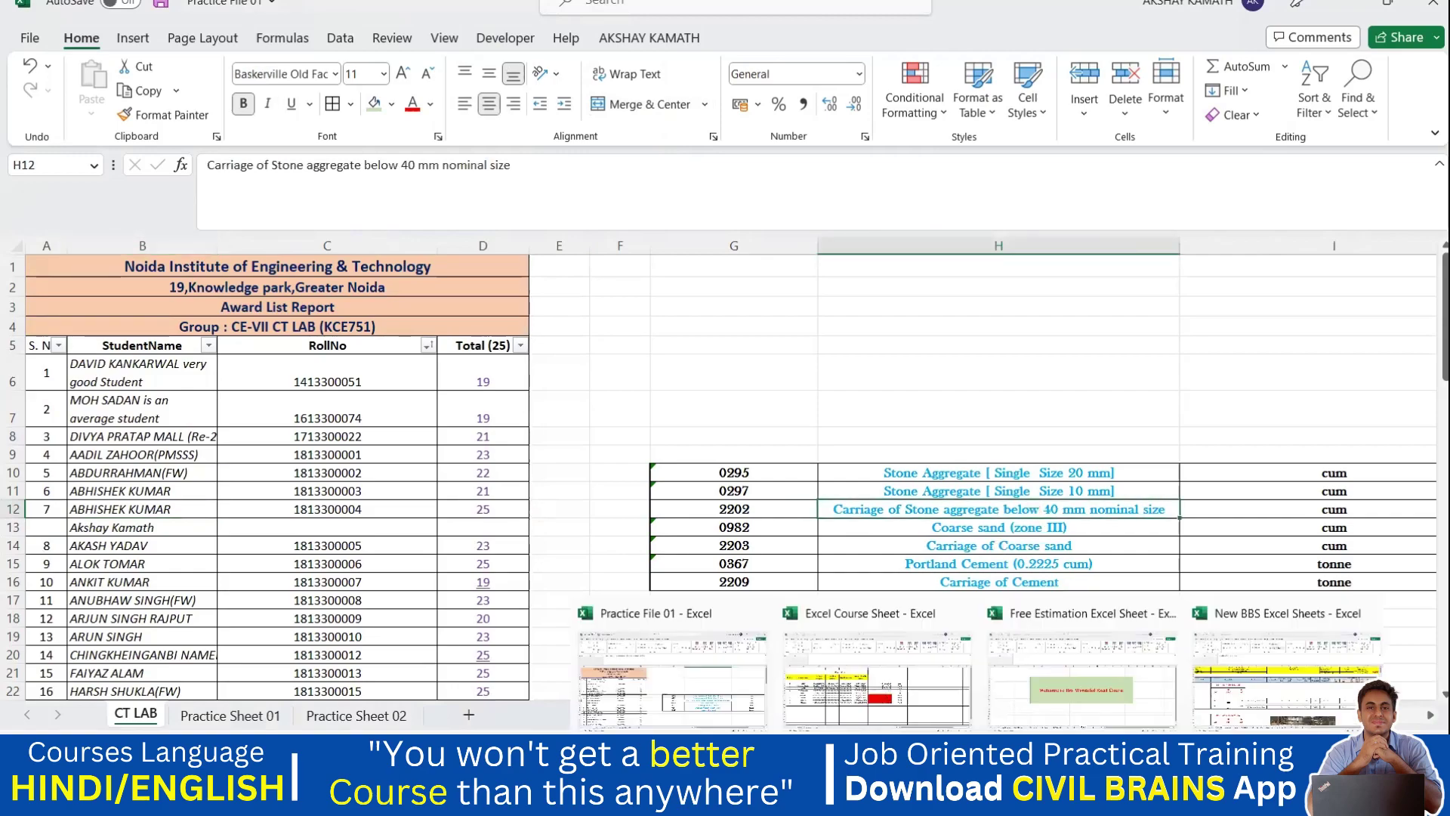
{"action": "left_click", "coordinate": [1236, 698]}
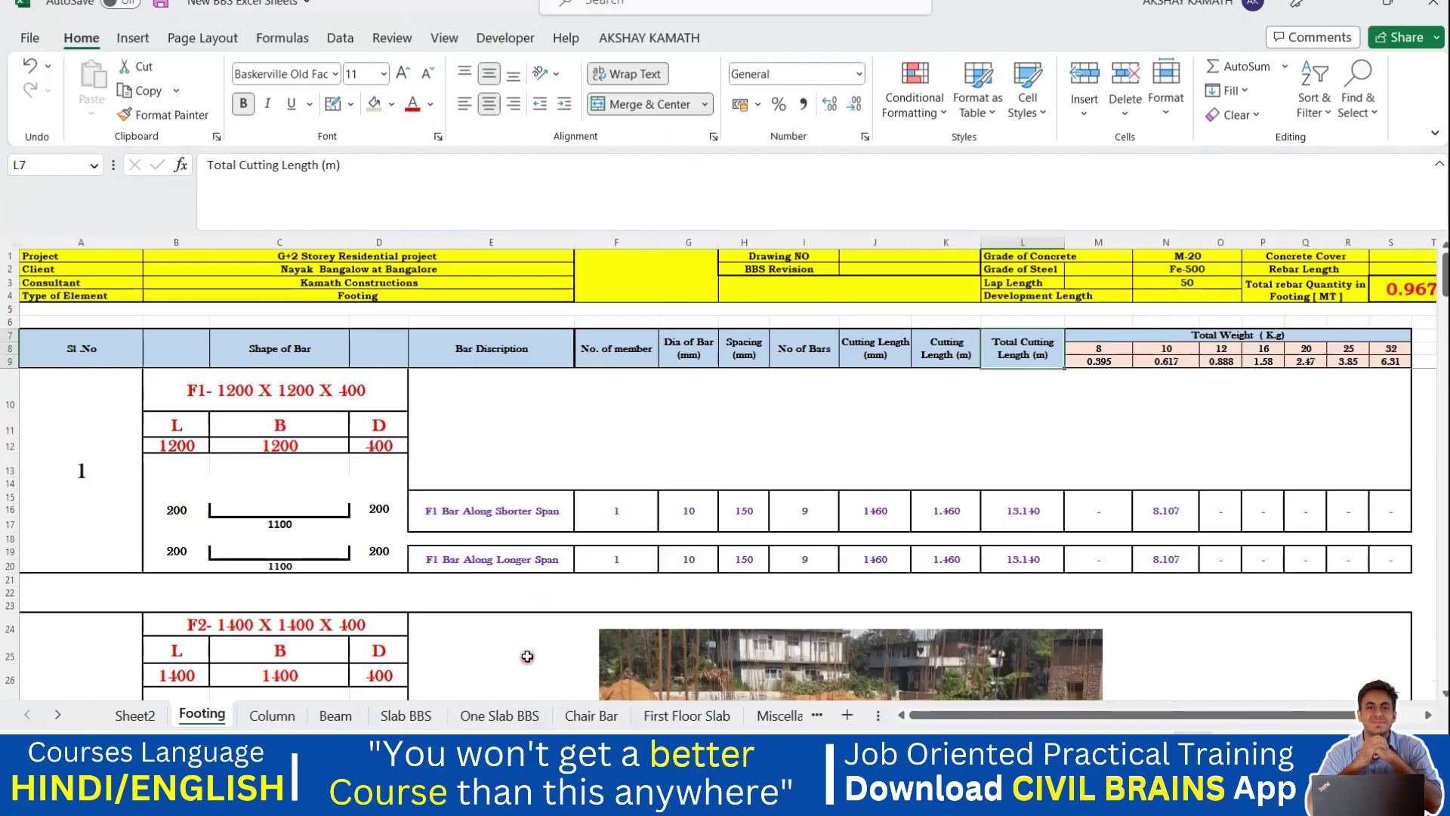
{"action": "left_click", "coordinate": [505, 713]}
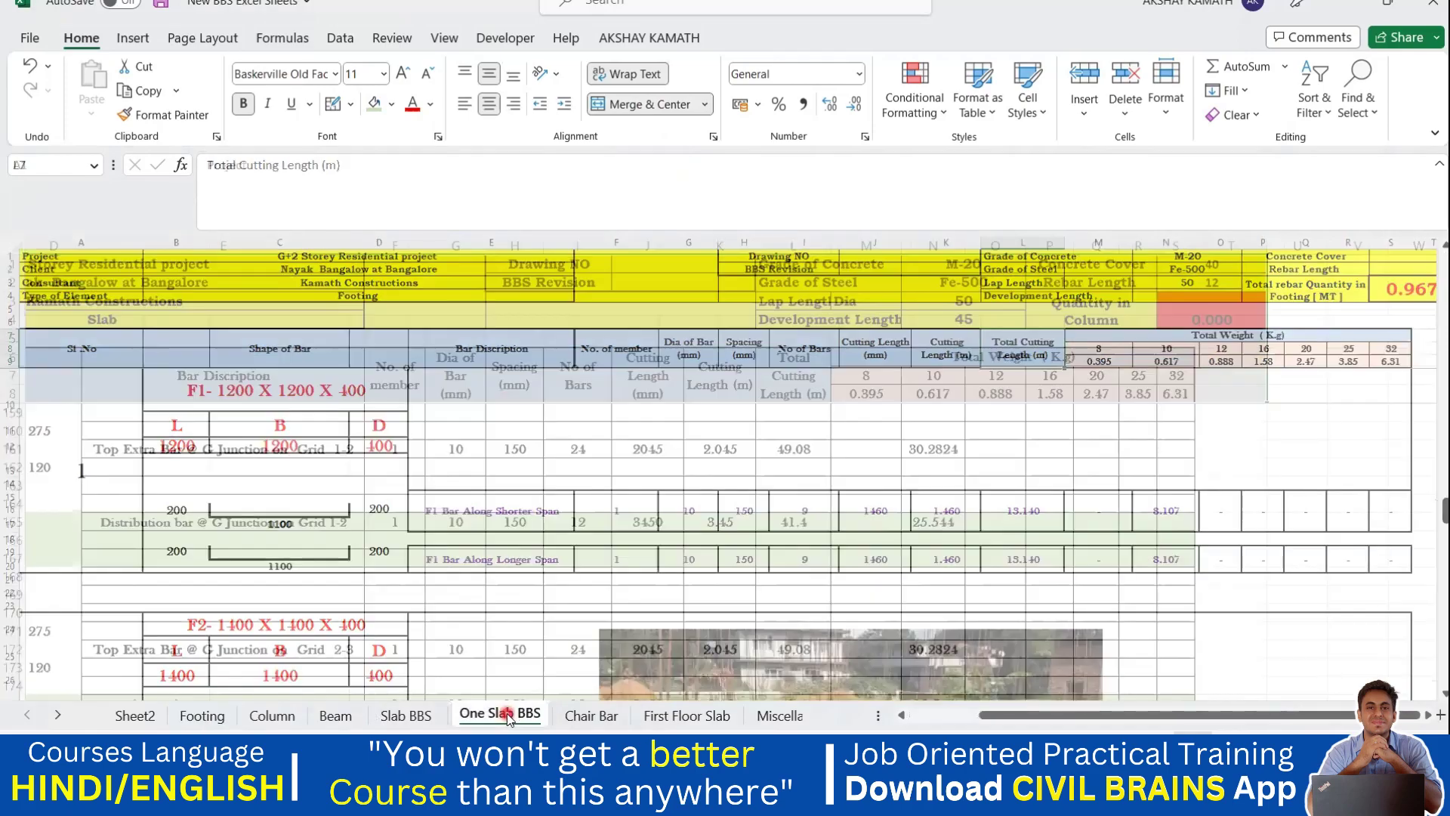
{"action": "scroll", "coordinate": [880, 518], "scroll_direction": "up", "scroll_amount": 20}
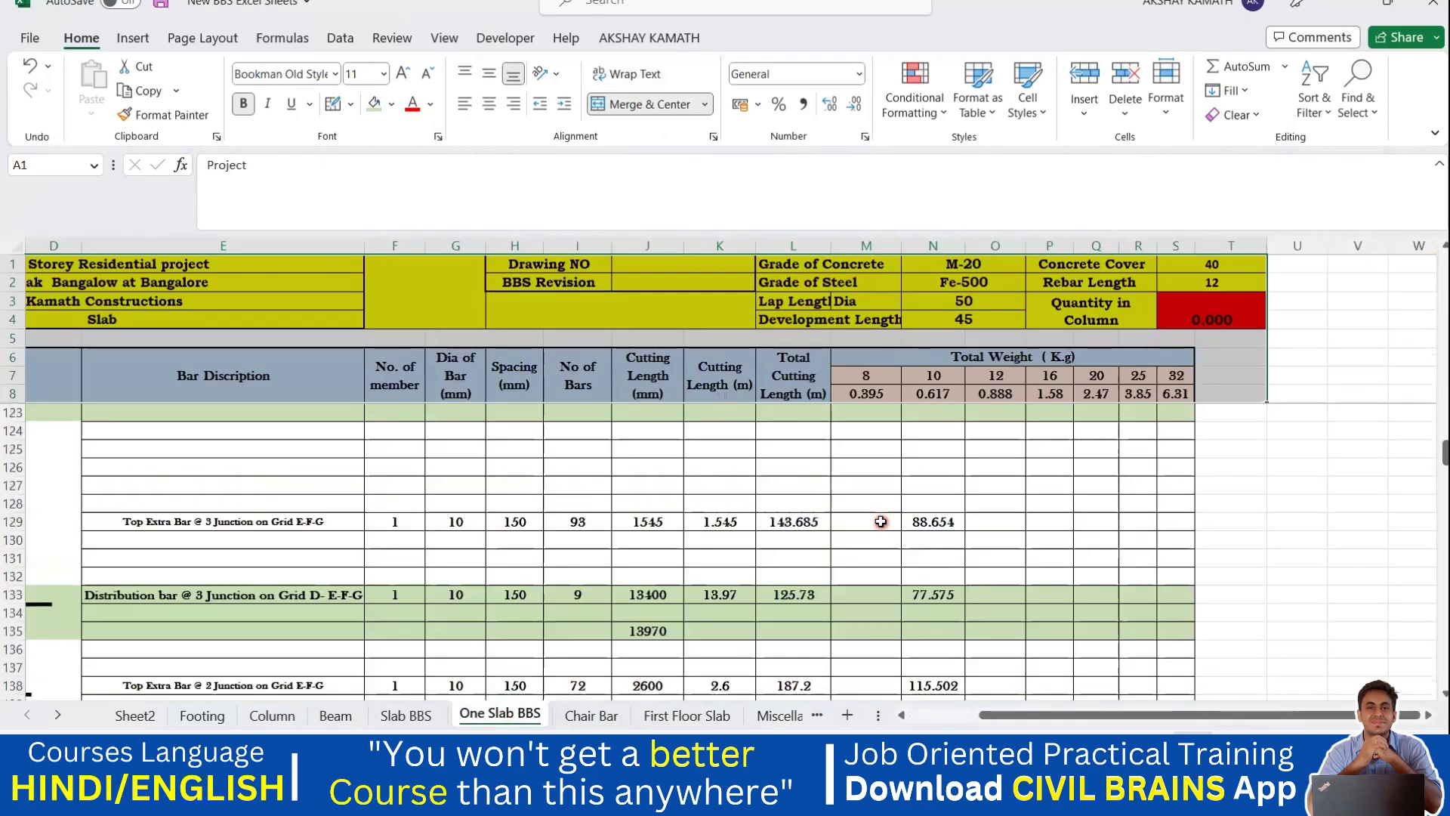
Step: Clear the Development Length label from cell L4 in the One Slab BBS header
{"action": "left_click", "coordinate": [894, 285]}
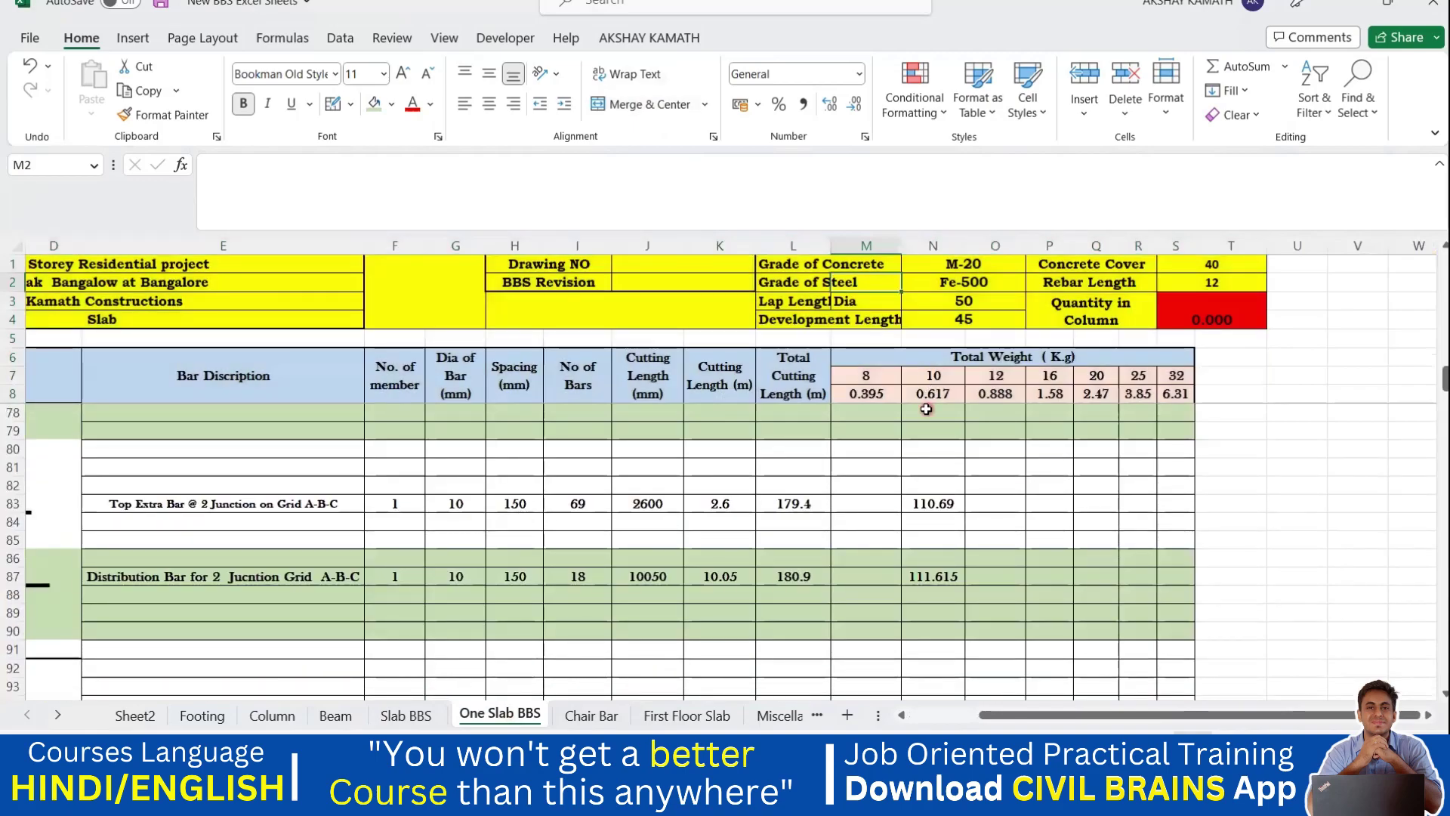
{"action": "left_click", "coordinate": [854, 320]}
{"action": "left_click", "coordinate": [815, 320]}
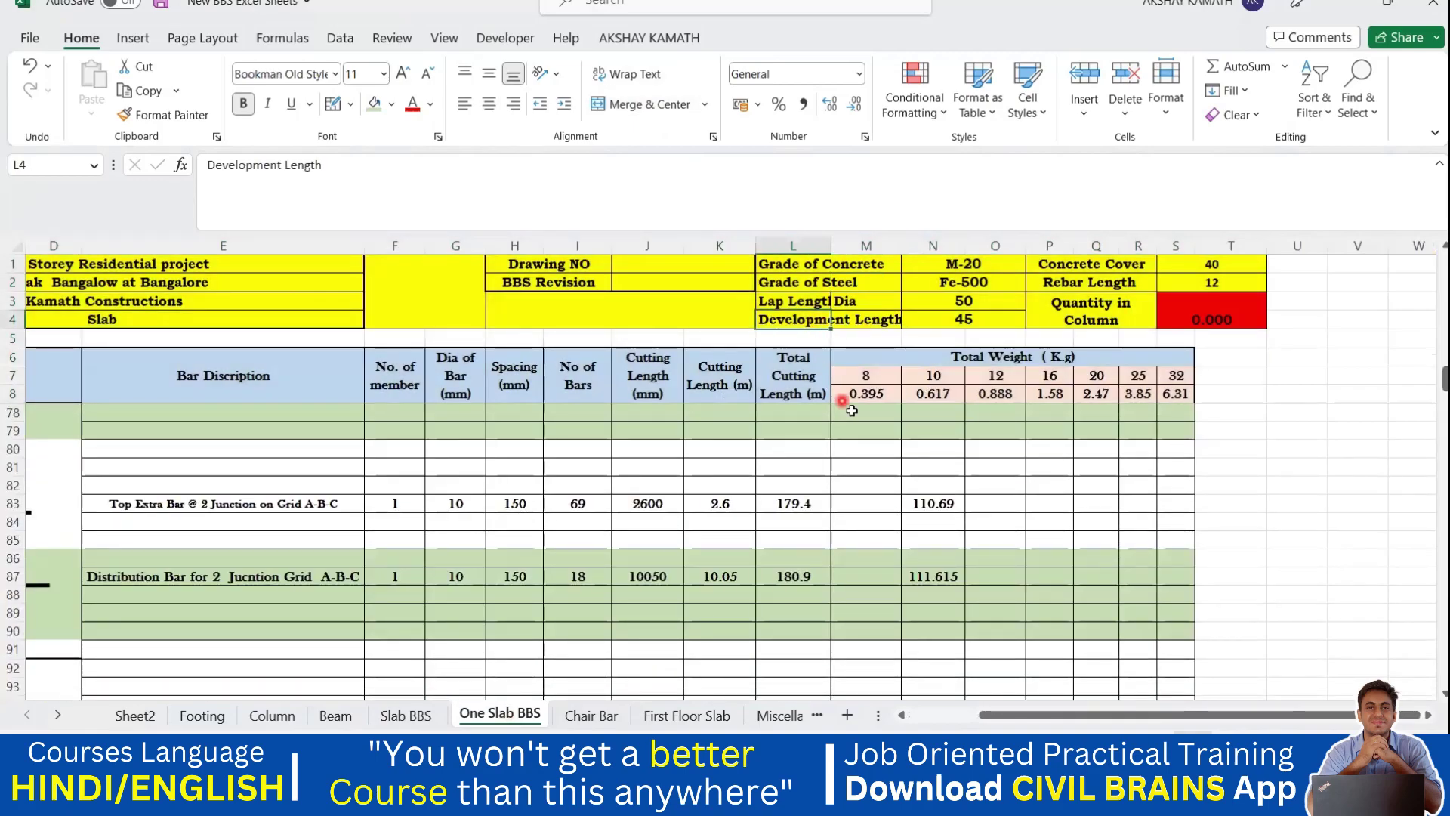
{"action": "left_click", "coordinate": [846, 352]}
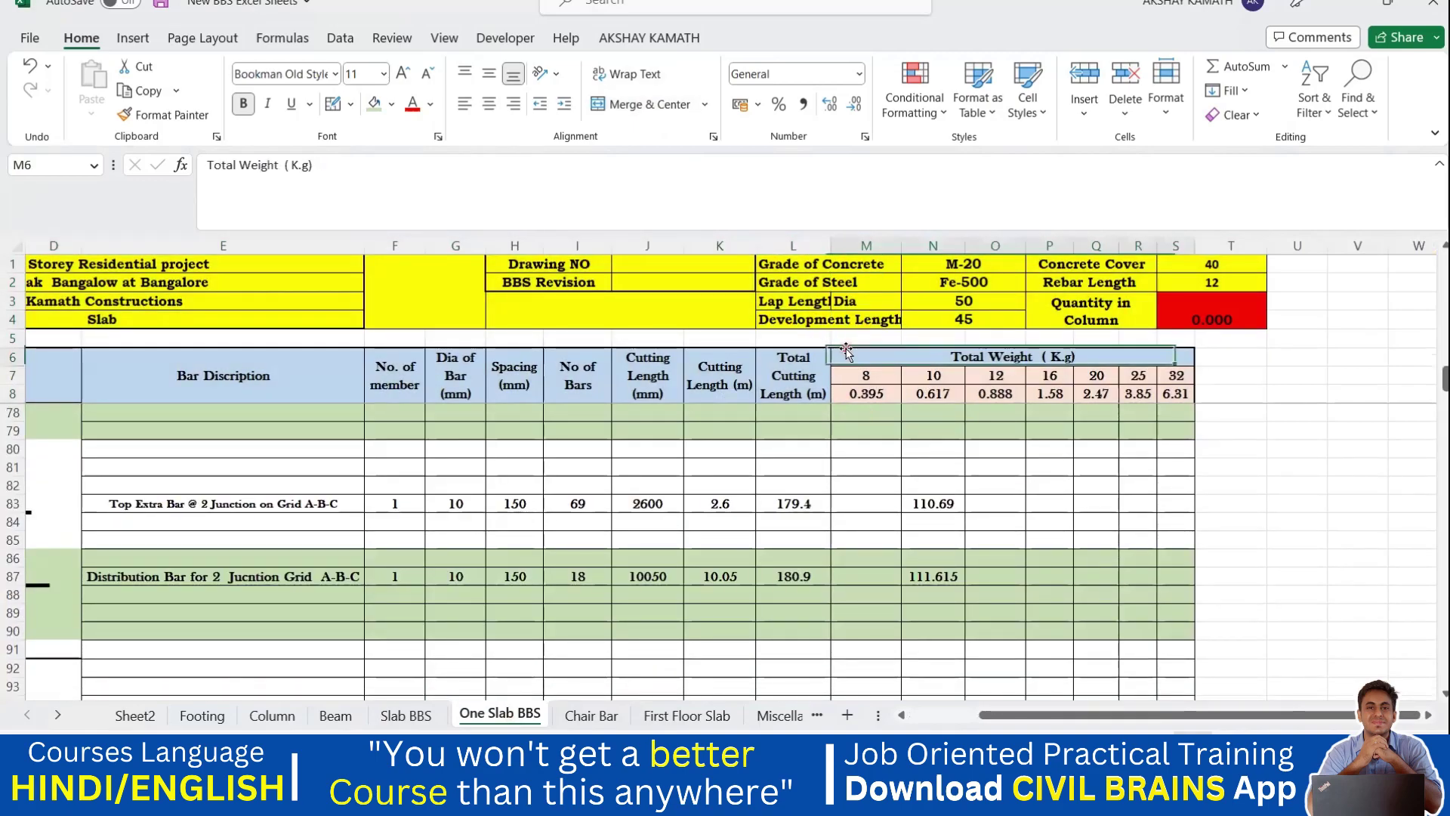
{"action": "left_click", "coordinate": [816, 319]}
{"action": "left_click_drag", "start_coordinate": [323, 164], "coordinate": [232, 166]}
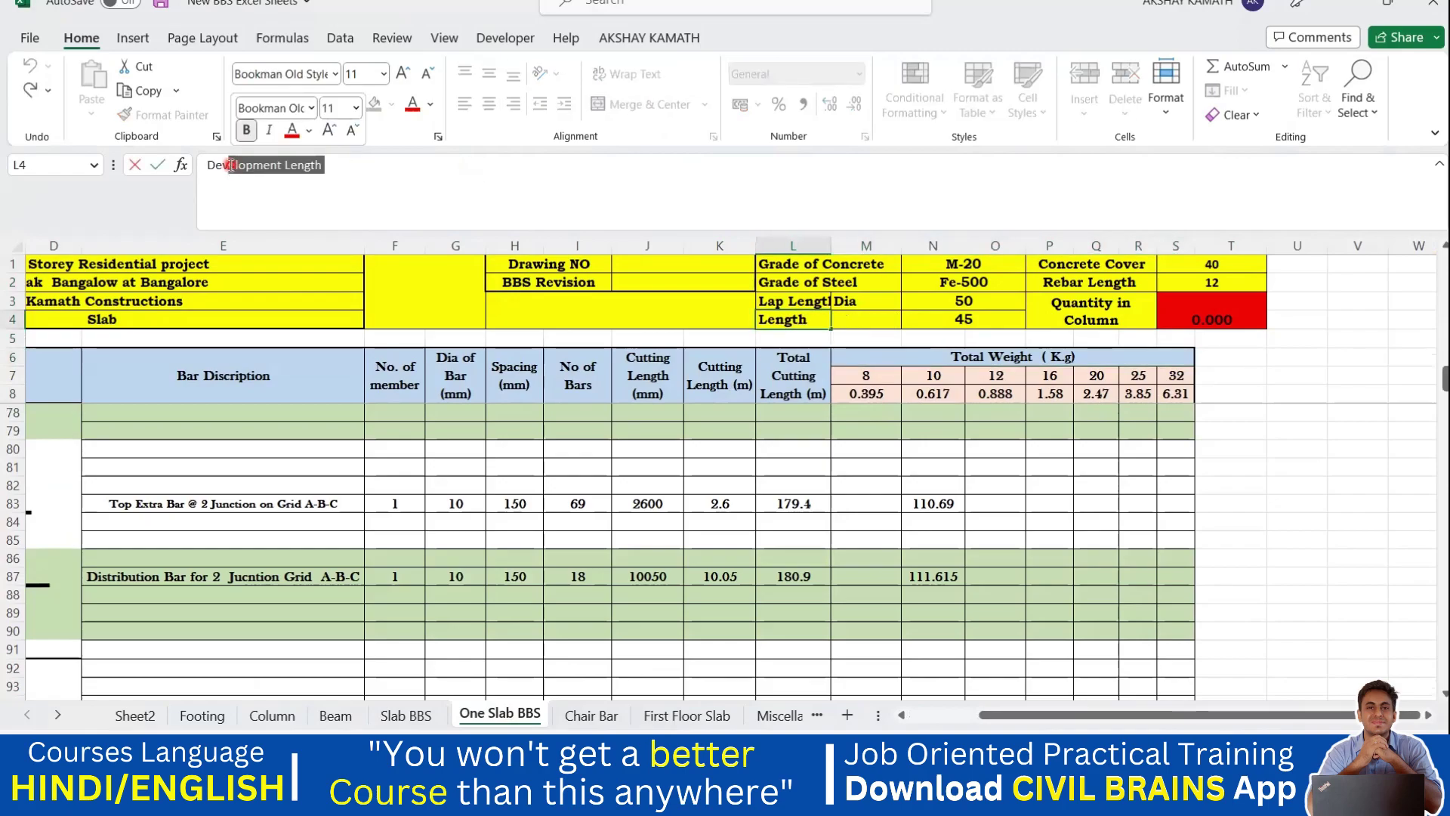
{"action": "key", "text": "BackSpace"}
{"action": "key", "text": "BackSpace"}
{"action": "left_click", "coordinate": [796, 533]}
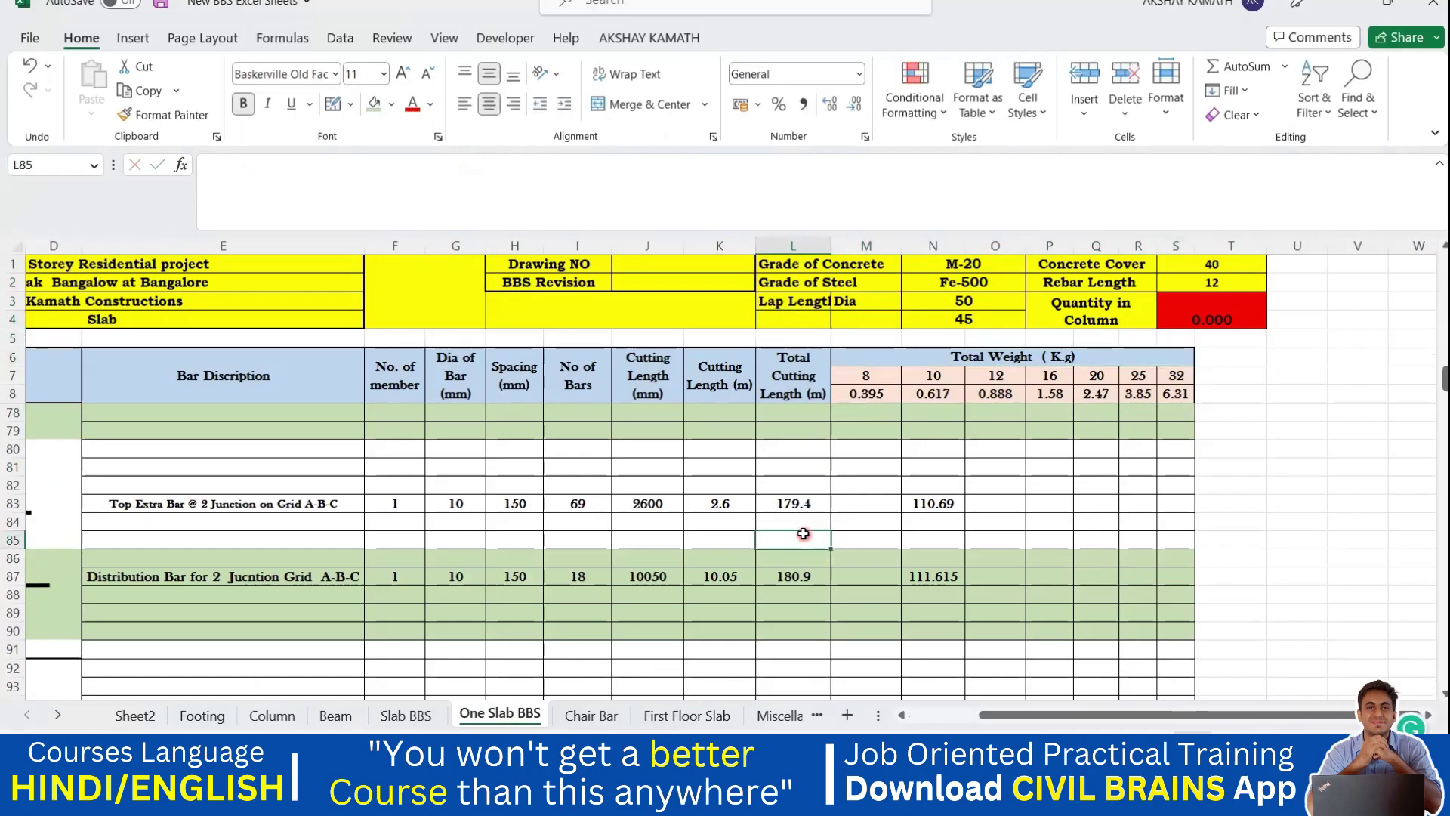
Step: Enter the label "Development length" in the empty cell L4
{"action": "left_click", "coordinate": [789, 325]}
{"action": "double_click", "coordinate": [793, 323]}
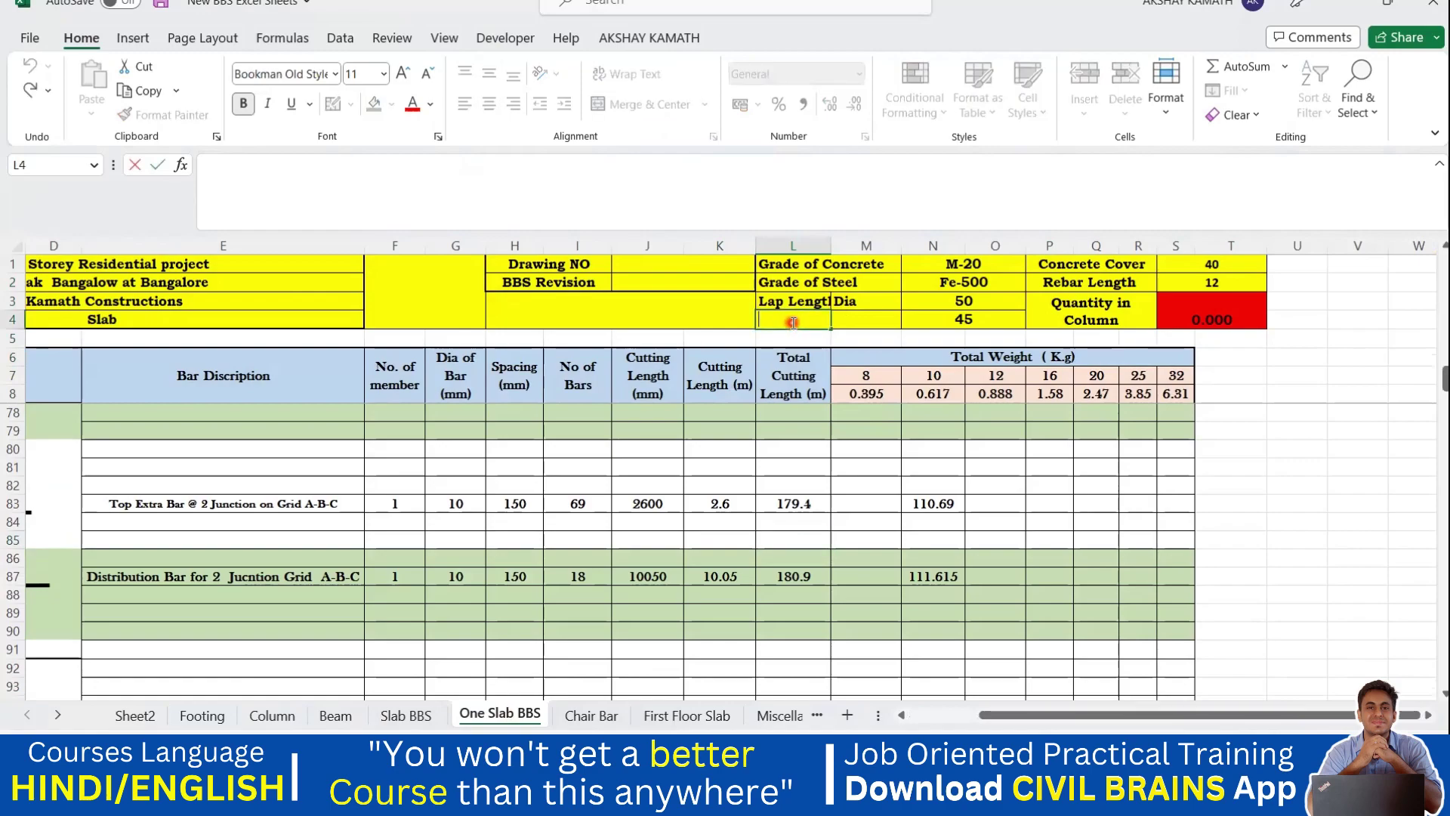
{"action": "type", "text": "Deve"}
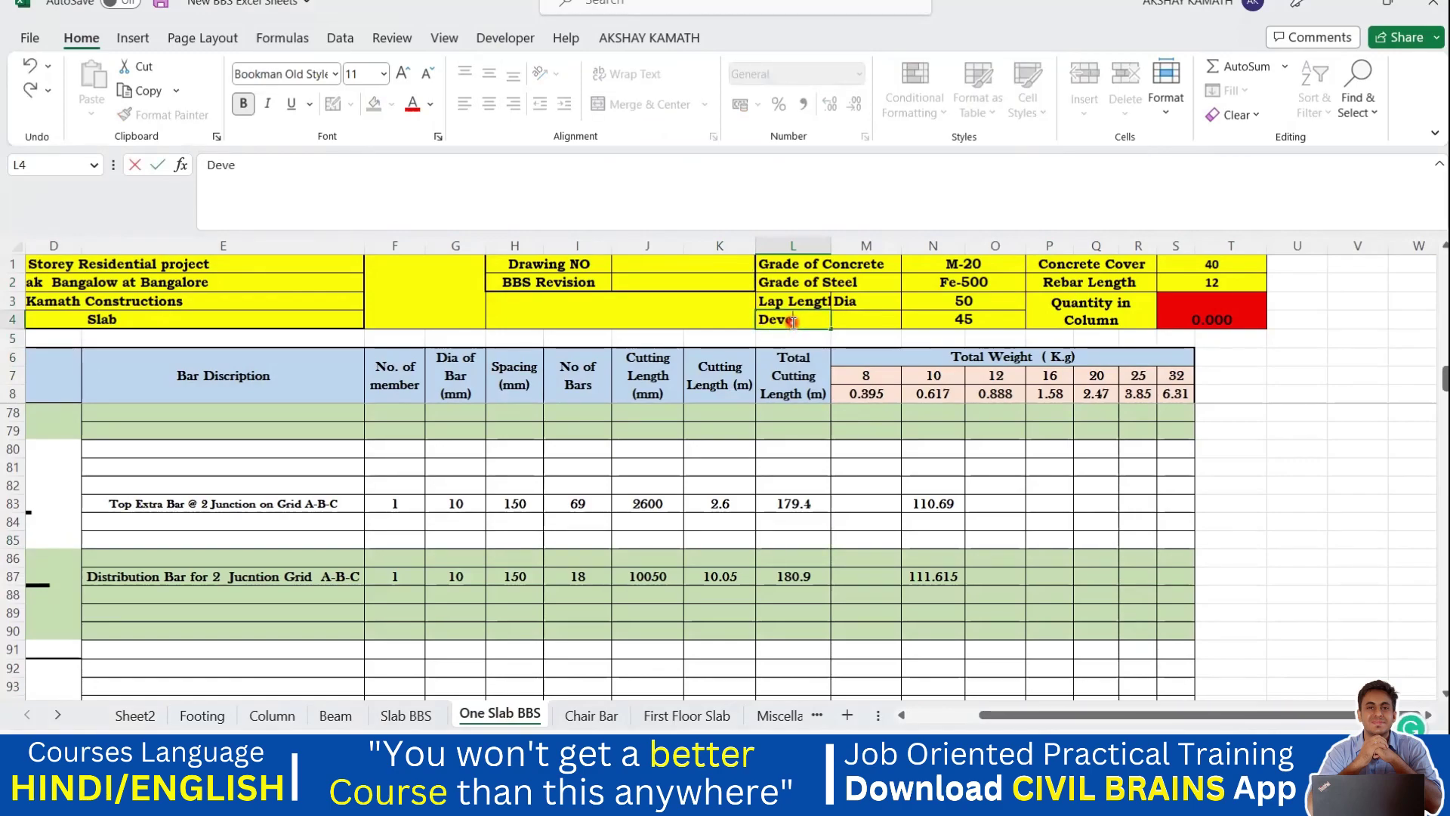
{"action": "type", "text": "lopment length"}
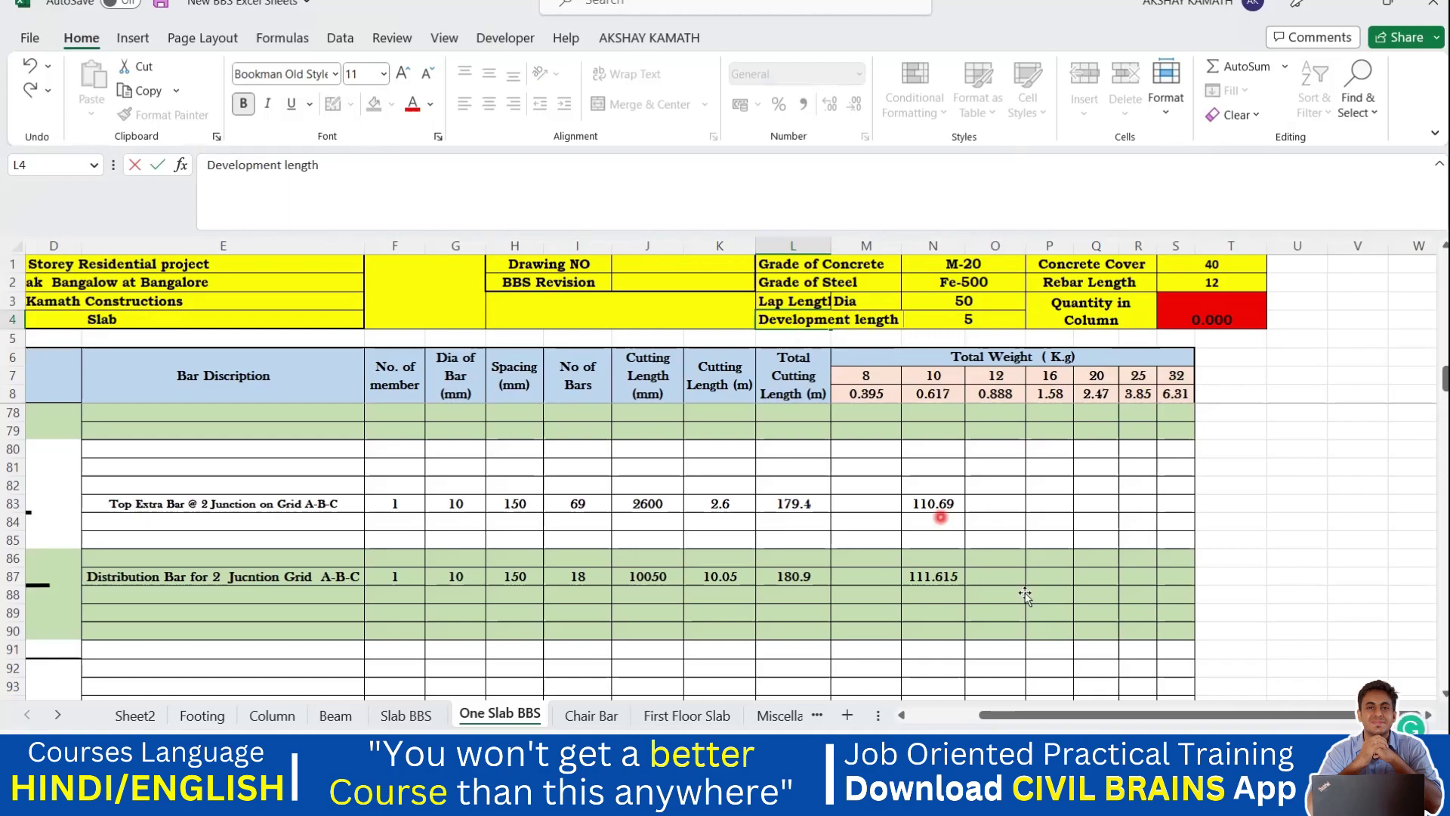
{"action": "left_click", "coordinate": [1020, 595]}
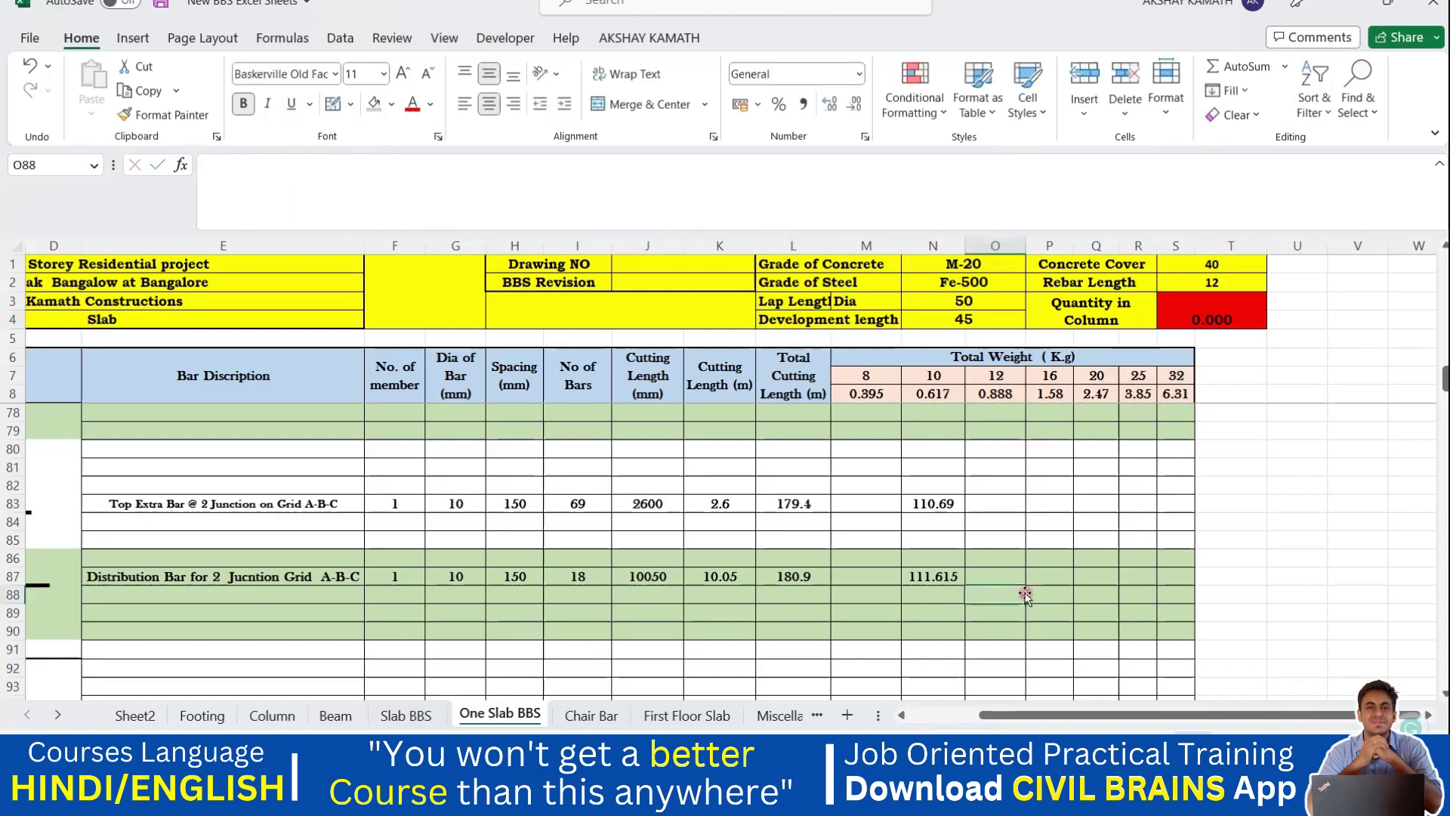
Step: Narrow column M and merge and center the Development length label across L4:M4
{"action": "left_click_drag", "start_coordinate": [902, 247], "coordinate": [874, 252]}
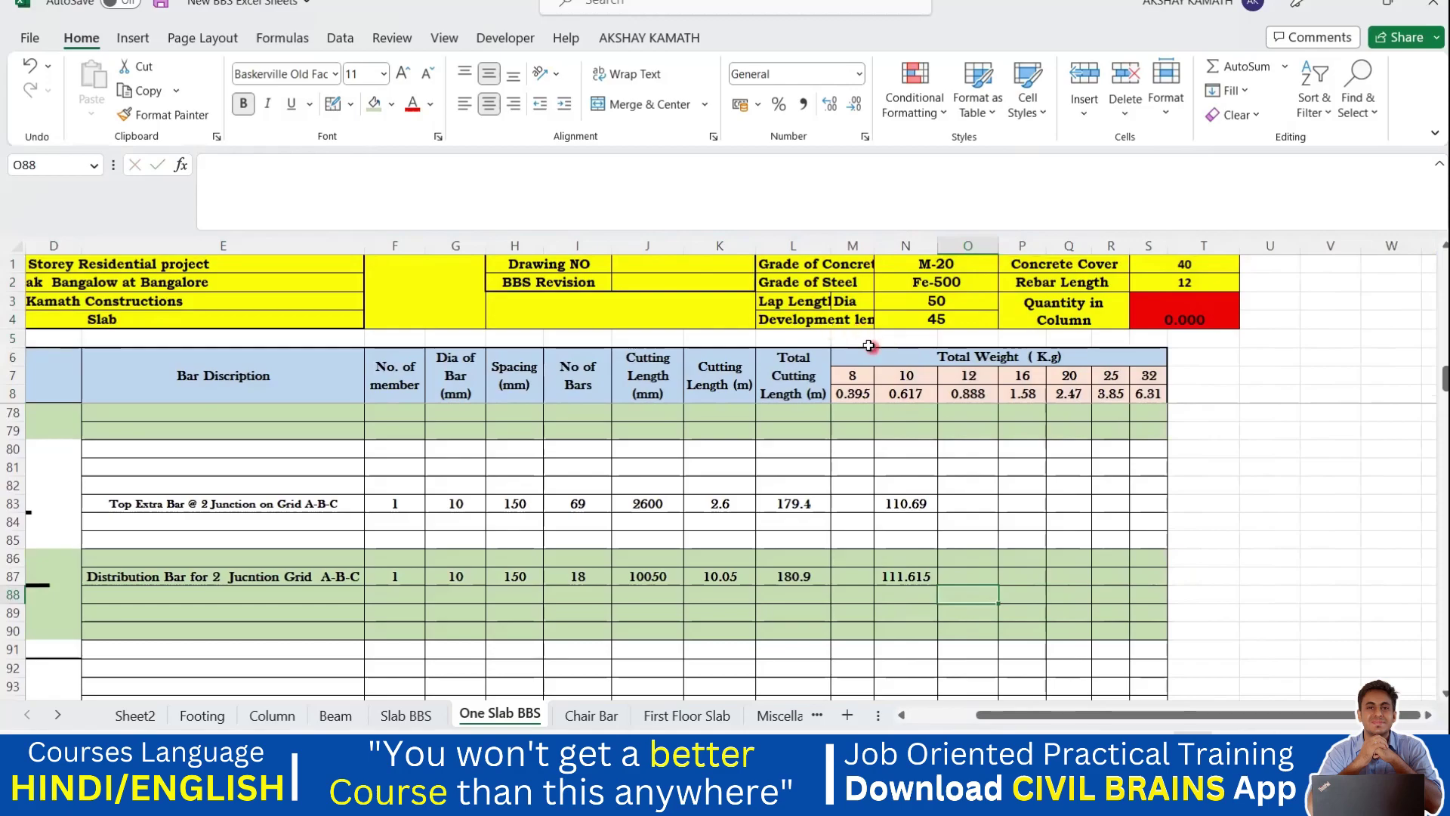
{"action": "left_click", "coordinate": [854, 320]}
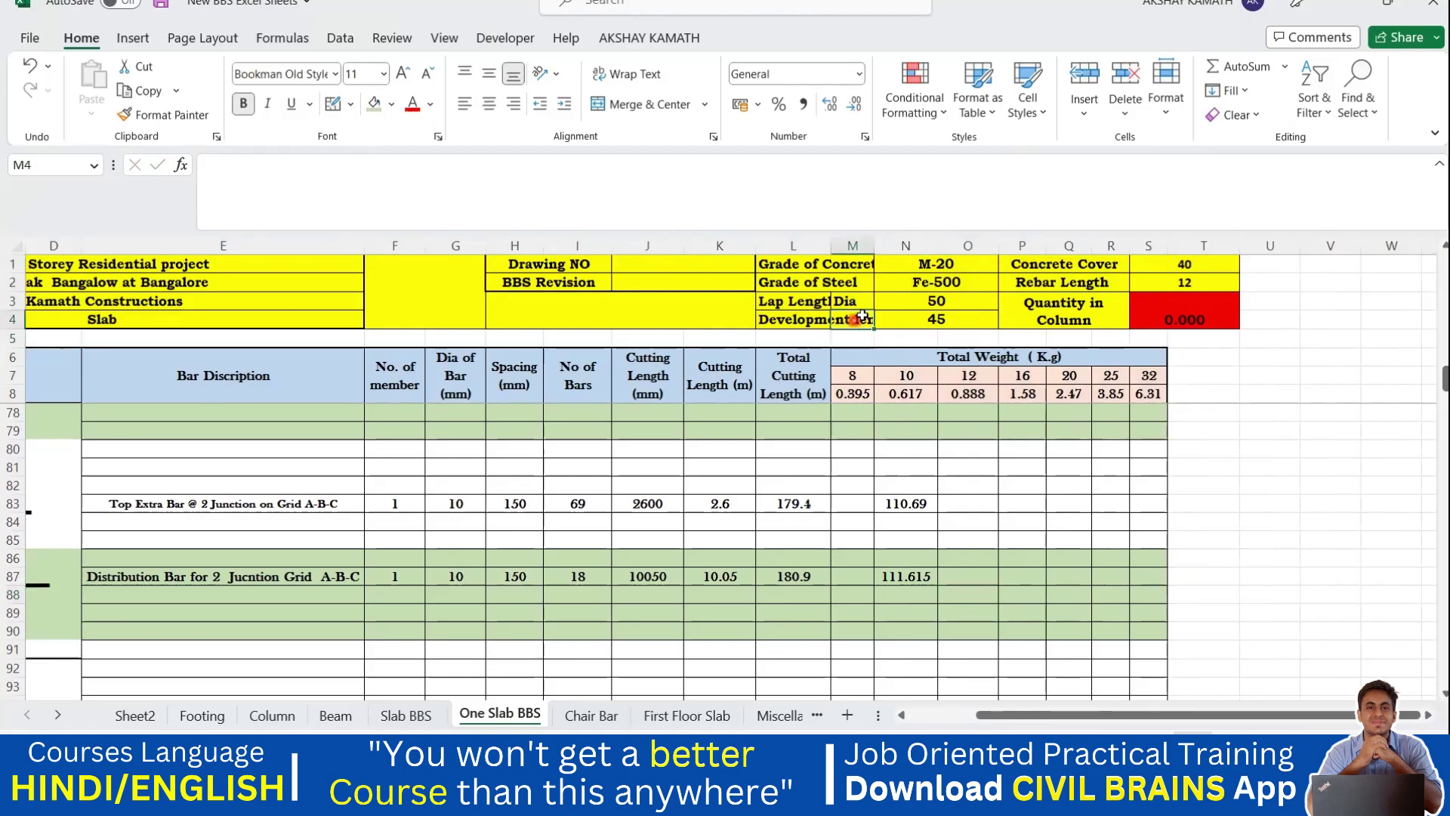
{"action": "left_click_drag", "start_coordinate": [793, 320], "coordinate": [834, 306]}
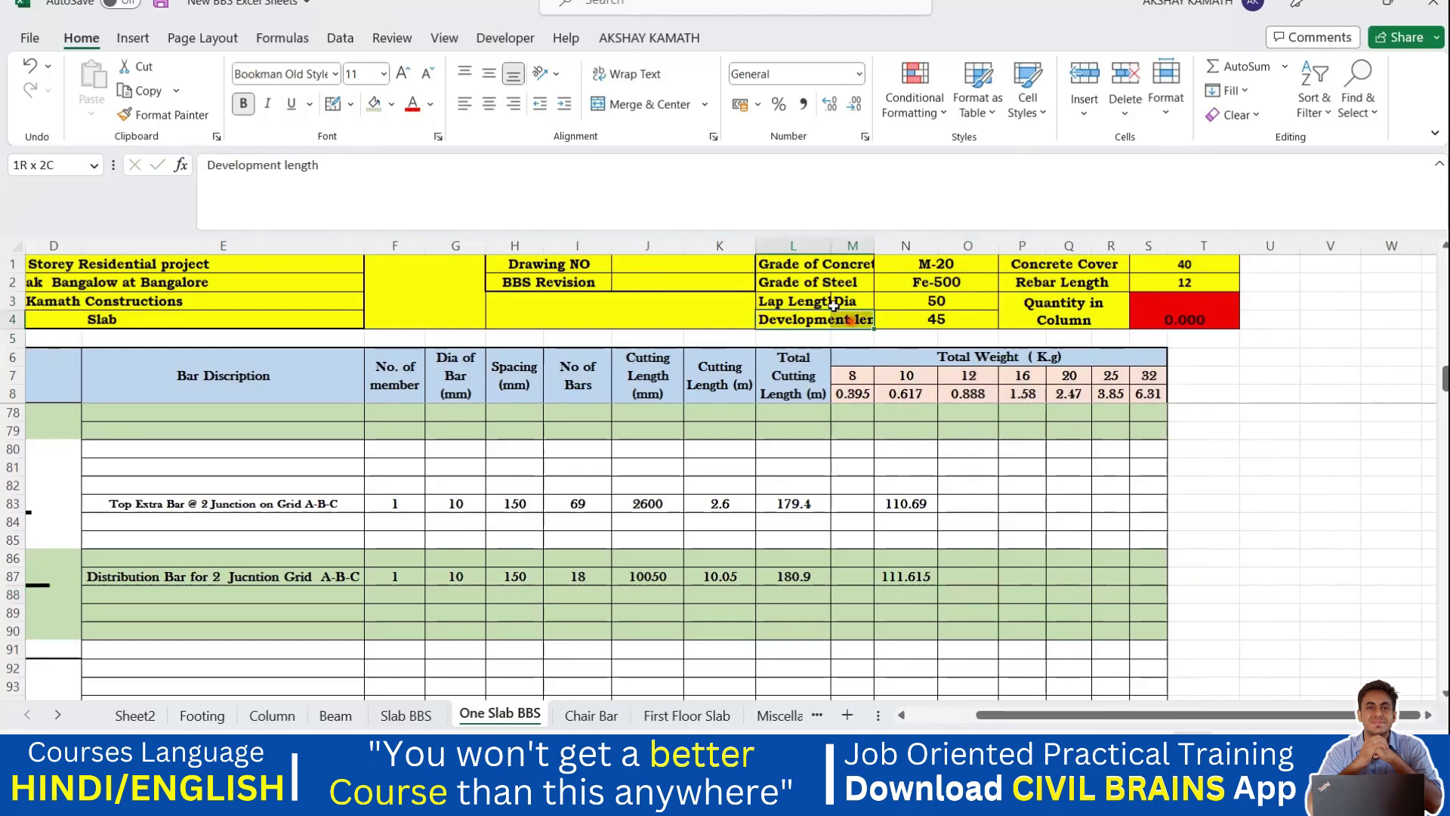
{"action": "left_click", "coordinate": [649, 104]}
{"action": "left_click", "coordinate": [853, 462]}
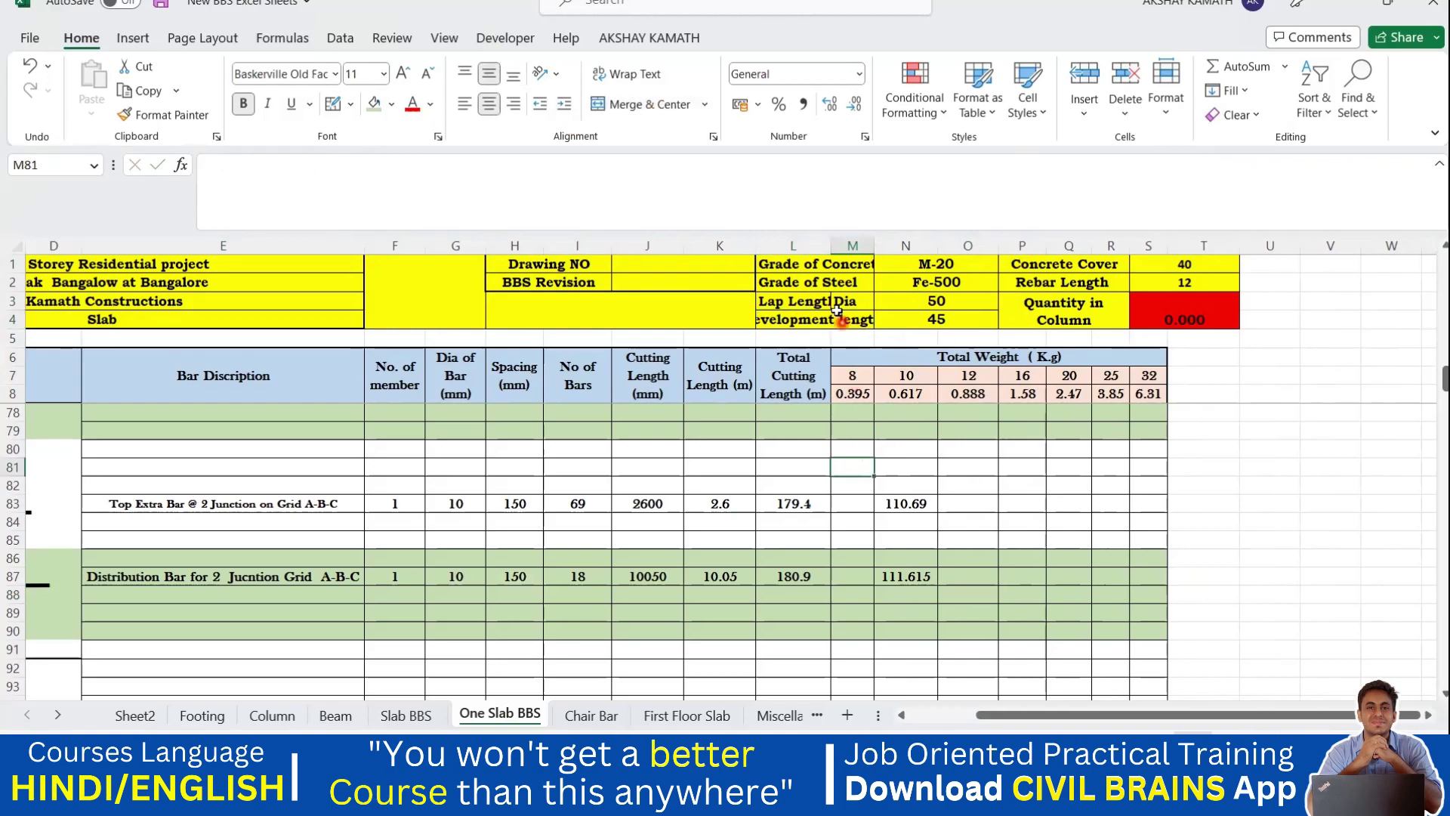
Step: Unmerge the Development length label's cells L4:M4, and merge and center them again
{"action": "left_click", "coordinate": [836, 317]}
{"action": "left_click", "coordinate": [651, 108]}
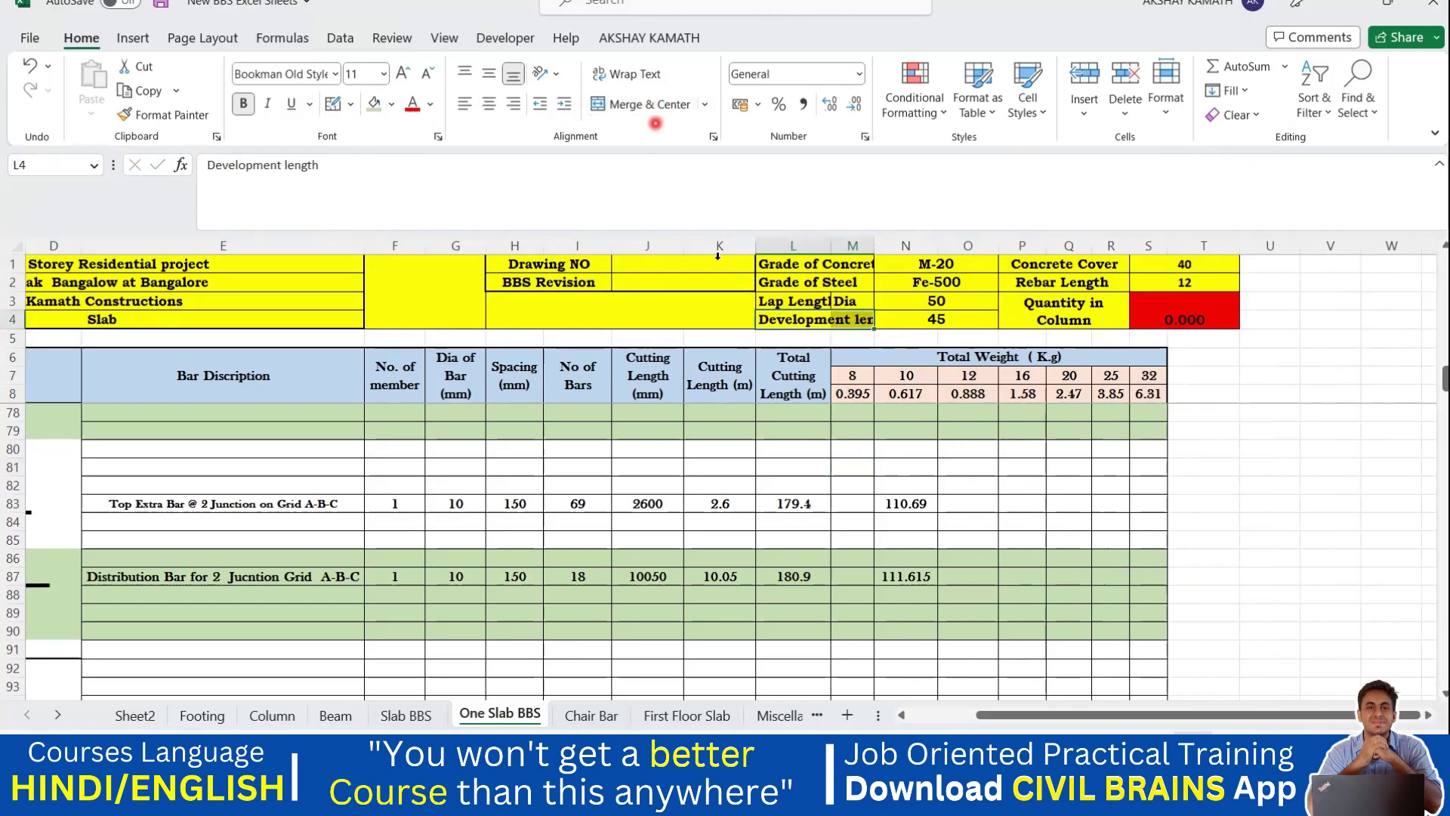
{"action": "left_click", "coordinate": [838, 448]}
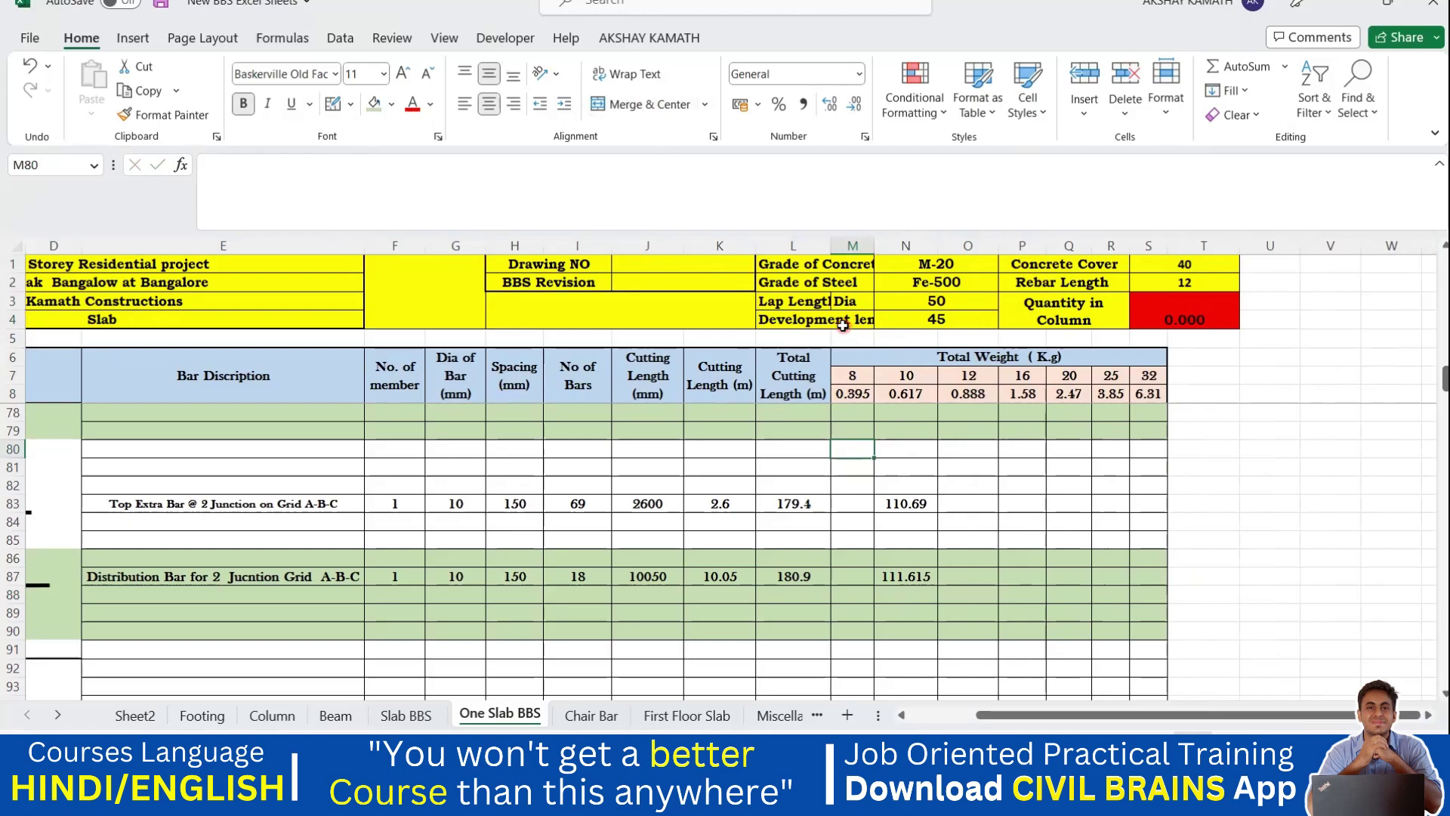
{"action": "left_click", "coordinate": [806, 246]}
{"action": "left_click", "coordinate": [852, 245]}
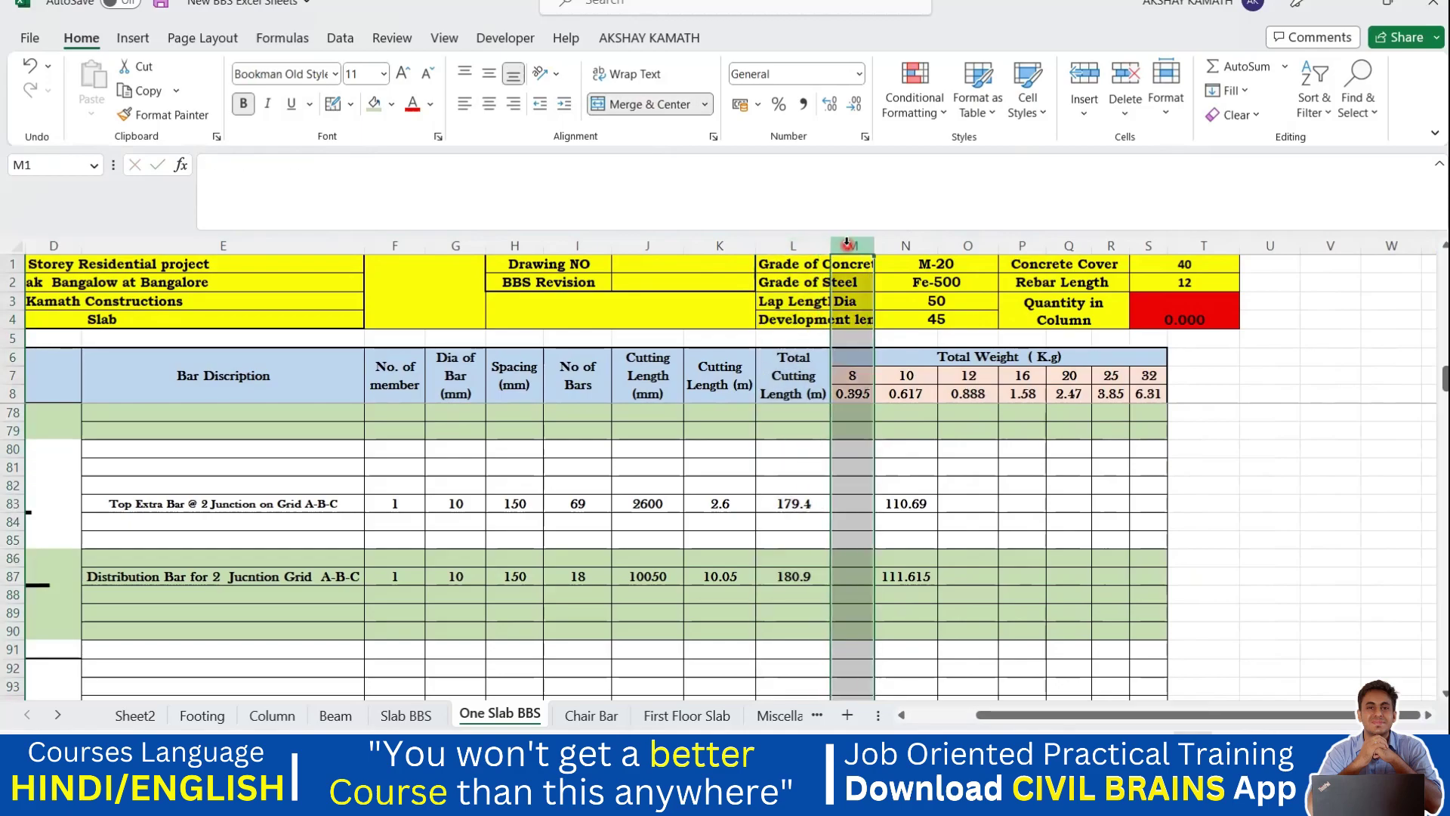
{"action": "left_click", "coordinate": [851, 430]}
{"action": "left_click", "coordinate": [788, 320]}
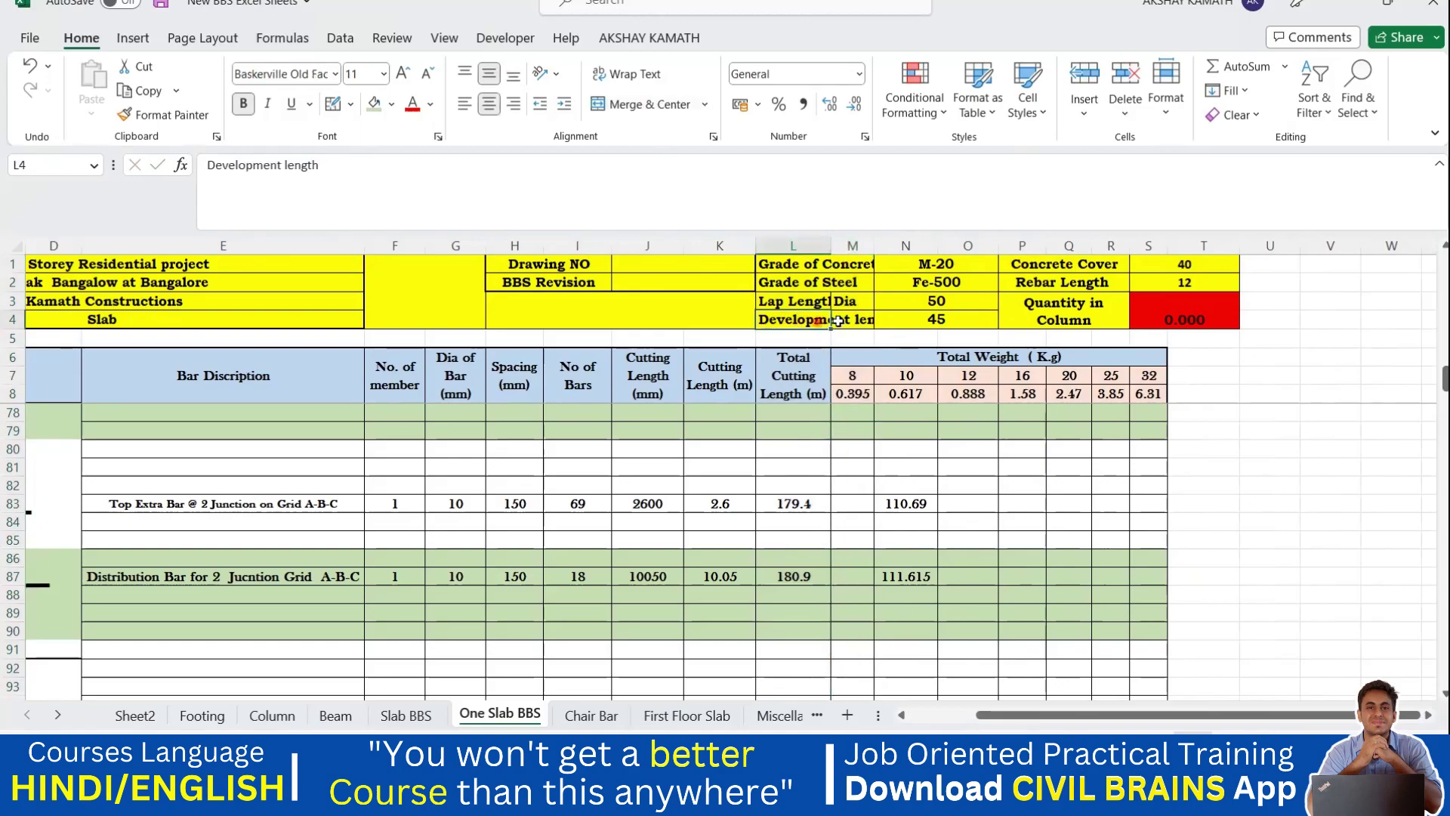
{"action": "left_click", "coordinate": [842, 341]}
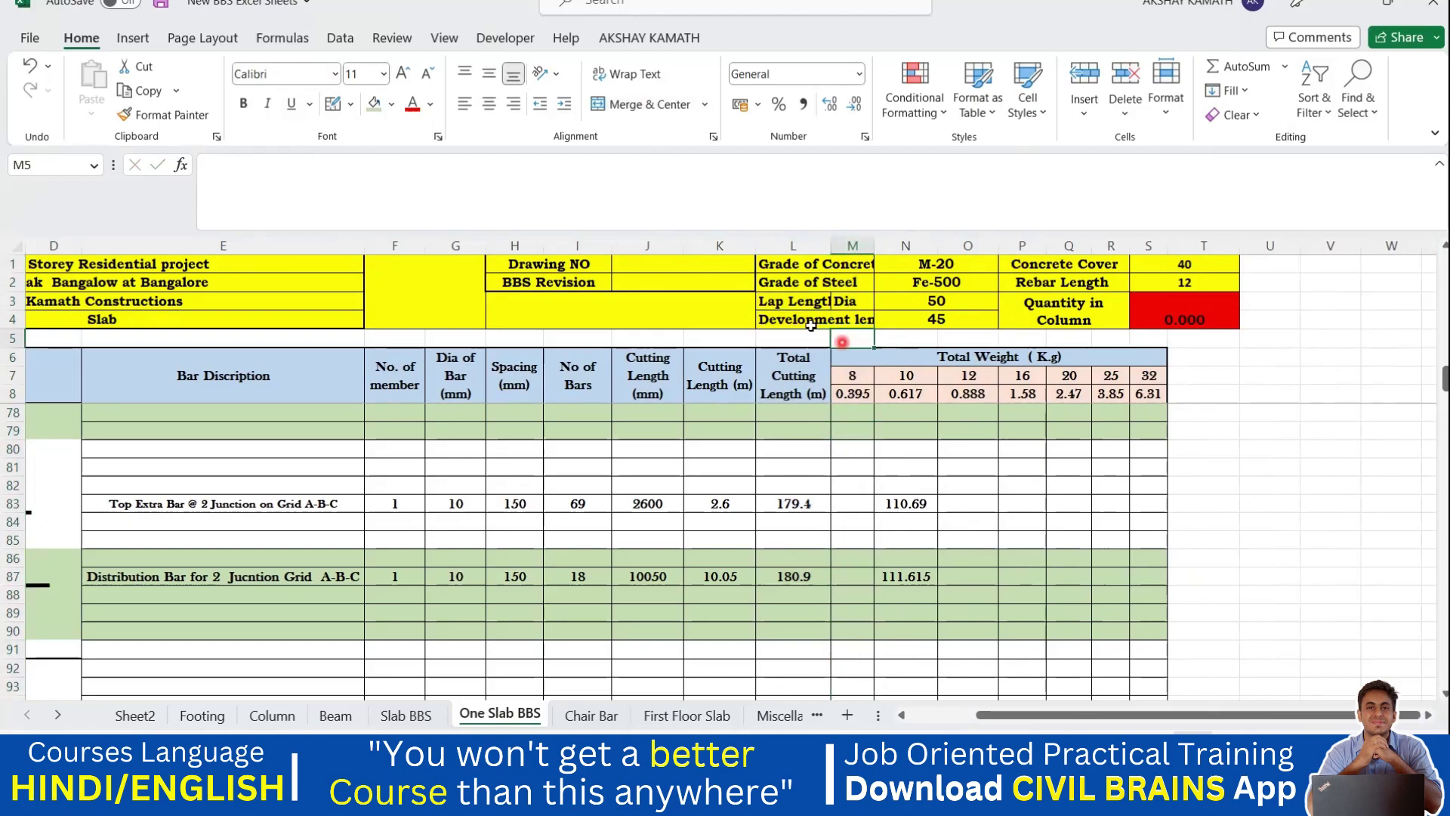
{"action": "left_click", "coordinate": [843, 356]}
{"action": "left_click_drag", "start_coordinate": [809, 321], "coordinate": [846, 319]}
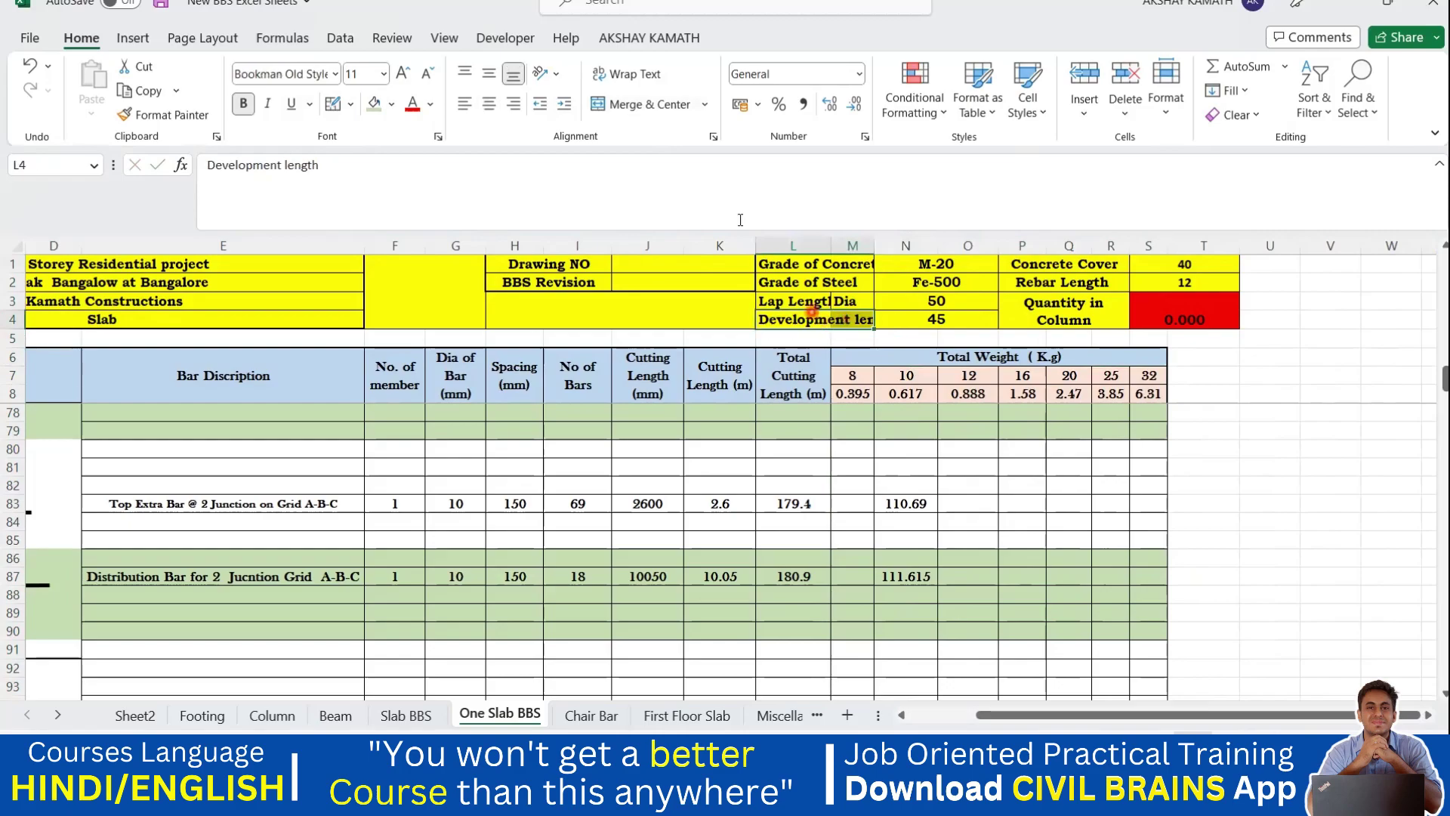
{"action": "left_click", "coordinate": [629, 104]}
{"action": "left_click", "coordinate": [843, 386]}
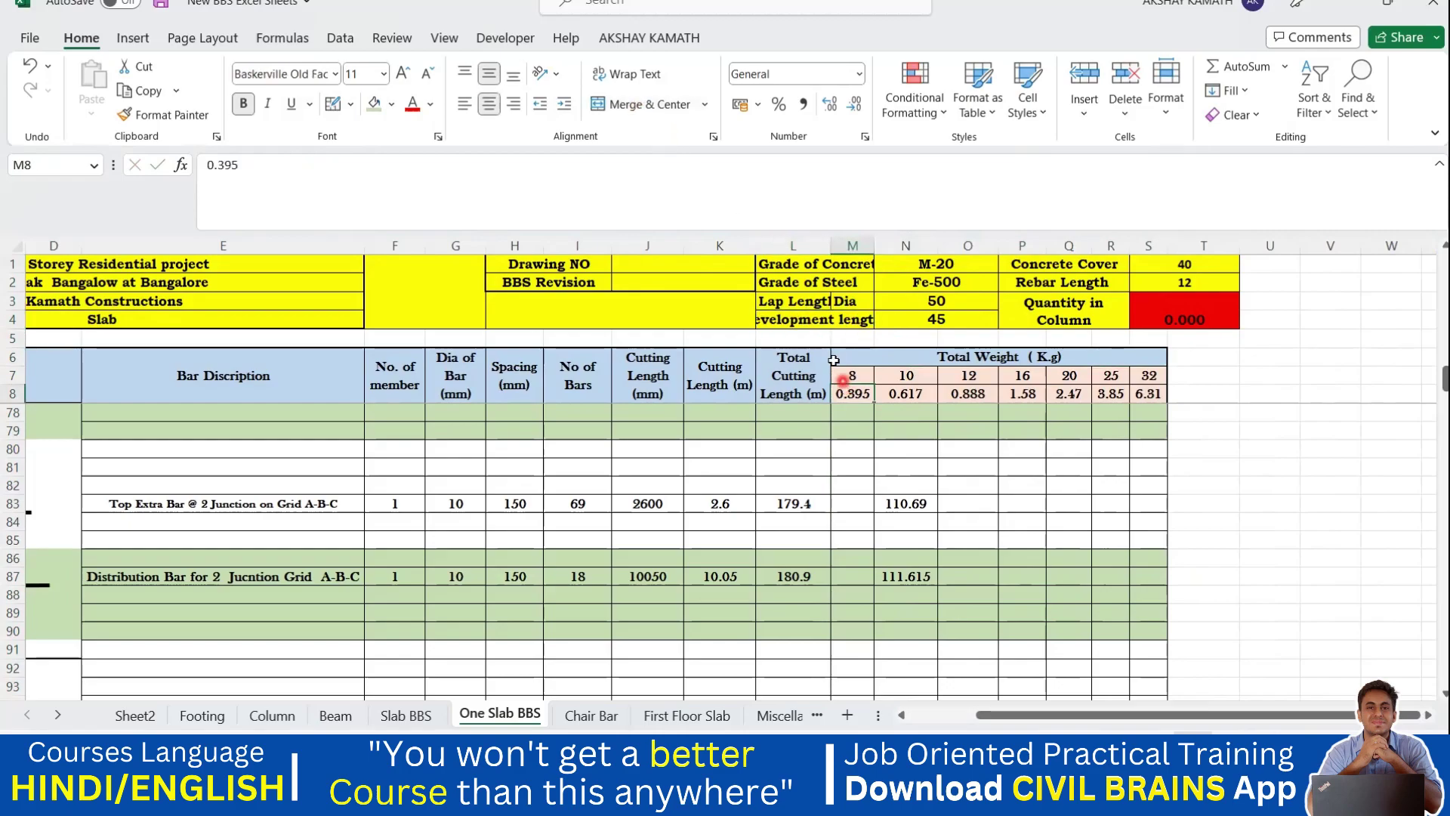
Step: Compare the separate Lap Length and Dia cells L3 and M3 with the merged Development length cell
{"action": "left_click", "coordinate": [793, 318]}
{"action": "left_click", "coordinate": [828, 301]}
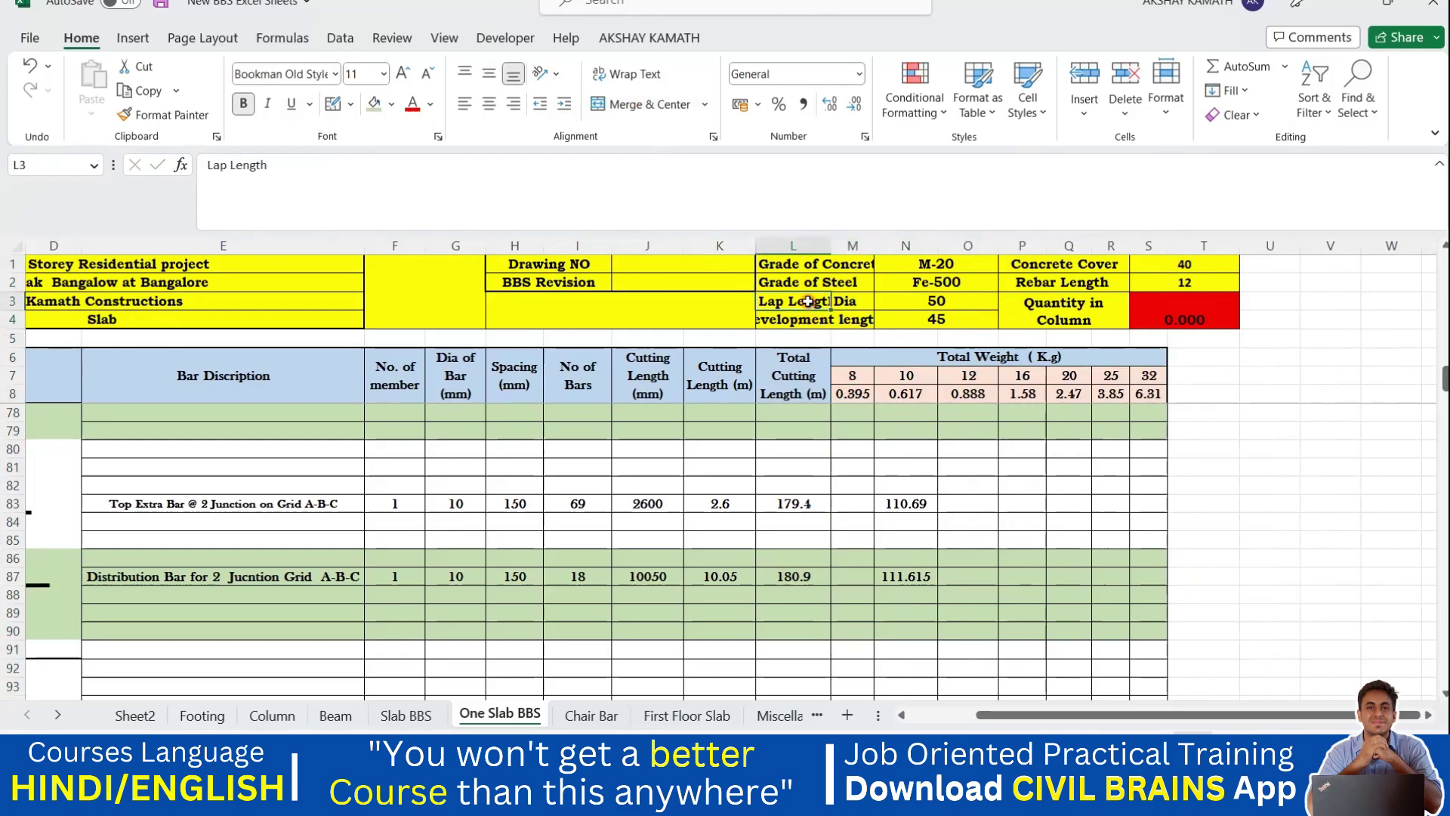
{"action": "left_click", "coordinate": [842, 302]}
{"action": "left_click", "coordinate": [829, 301]}
{"action": "left_click", "coordinate": [850, 302]}
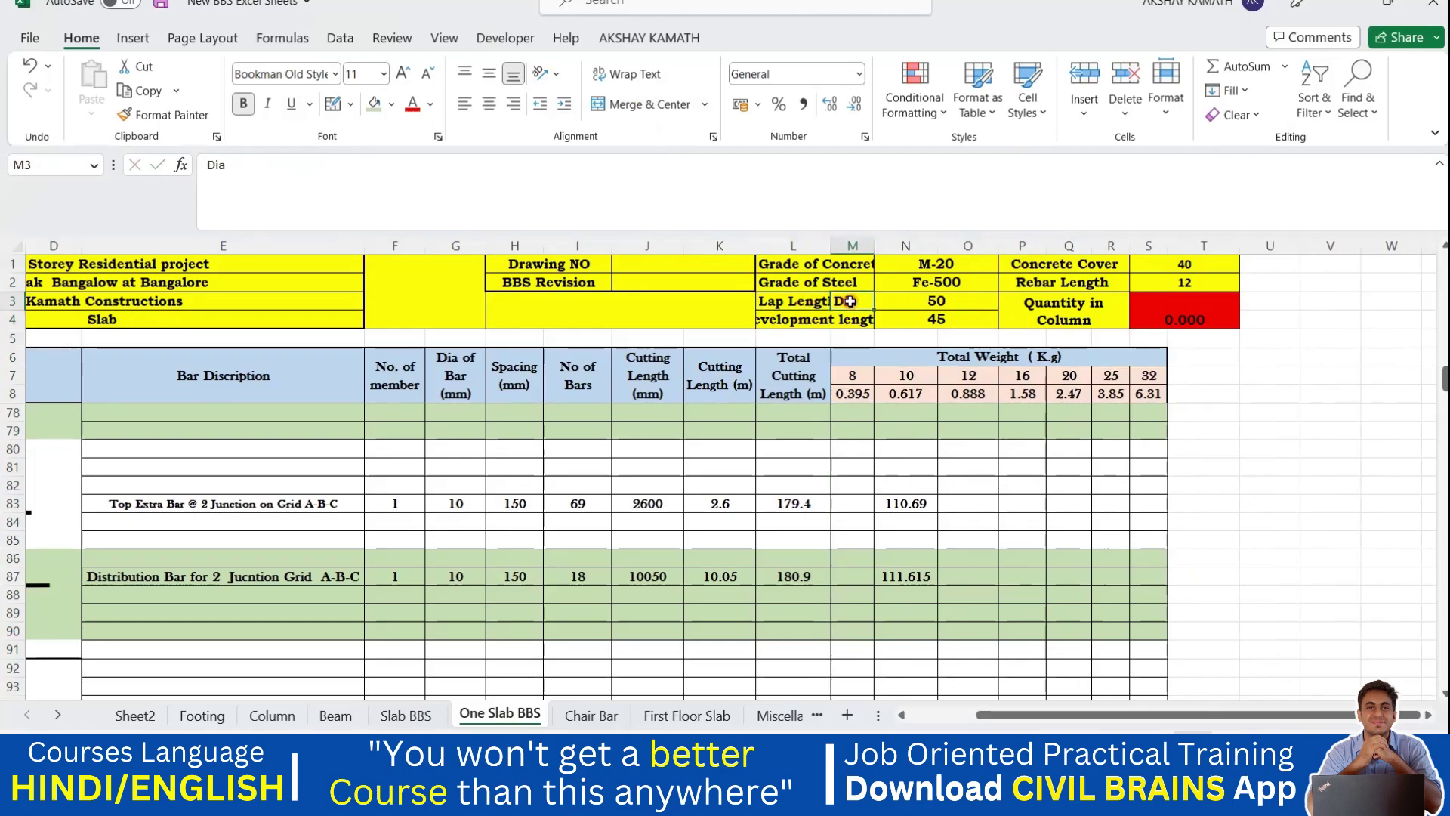
{"action": "left_click", "coordinate": [788, 320]}
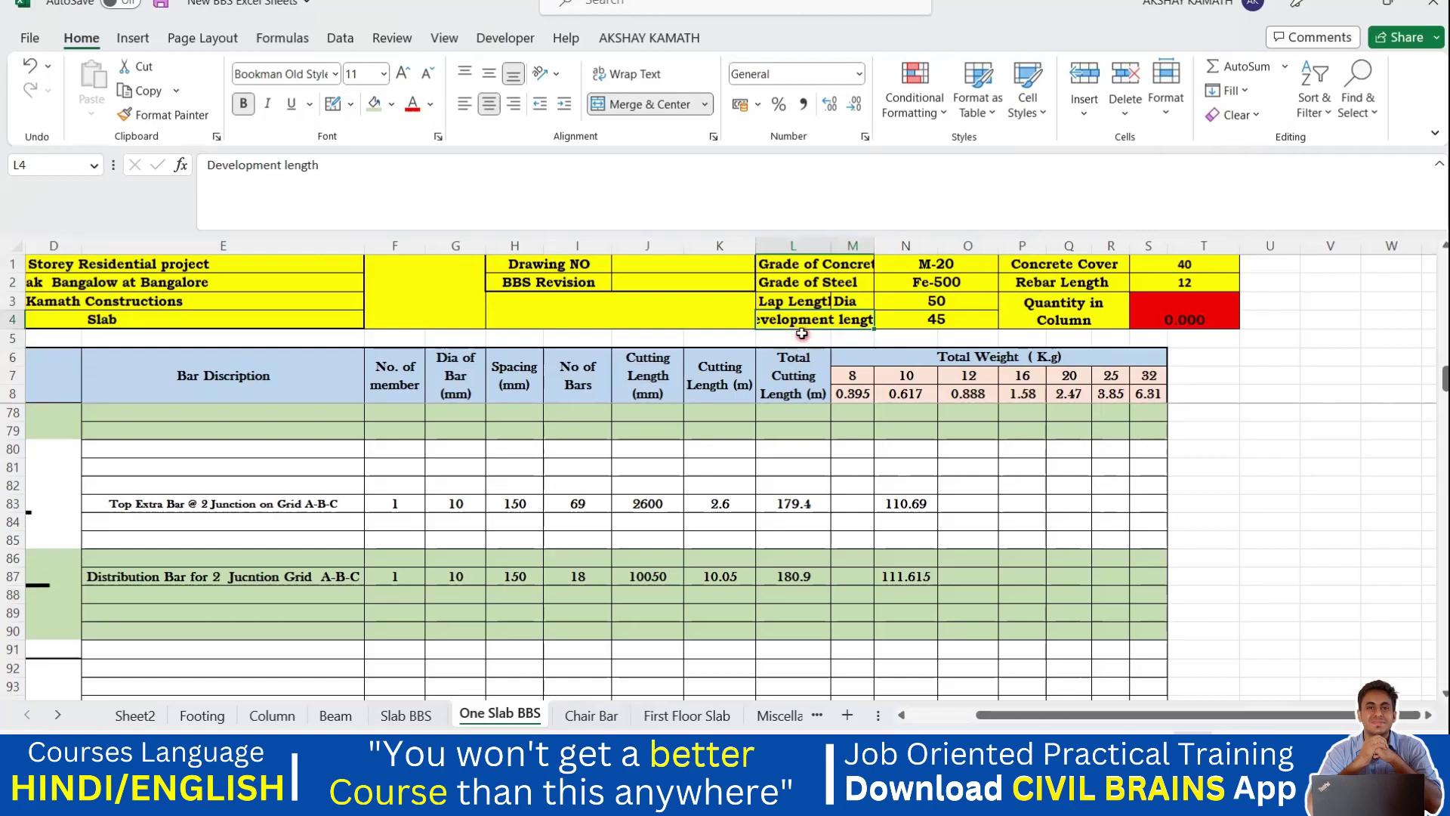
Step: Narrow column M further and try Wrap Text on the merged Development length cell, switching it back off
{"action": "left_click", "coordinate": [824, 379]}
{"action": "mouse_move", "coordinate": [876, 247]}
{"action": "left_mouse_down"}
{"action": "mouse_move", "coordinate": [915, 244]}
{"action": "mouse_move", "coordinate": [861, 248]}
{"action": "left_mouse_up"}
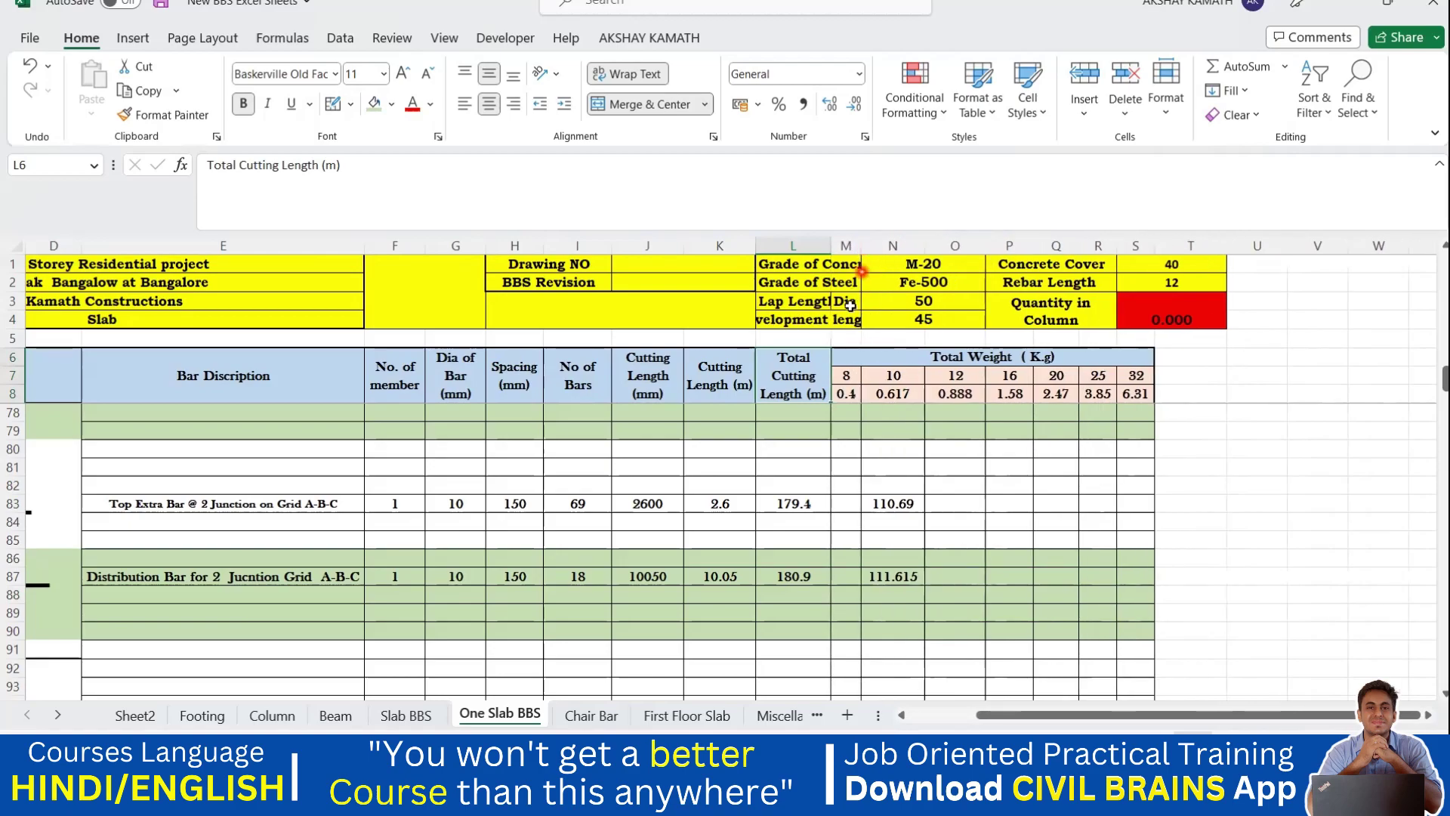
{"action": "left_click", "coordinate": [811, 320]}
{"action": "left_click", "coordinate": [644, 73]}
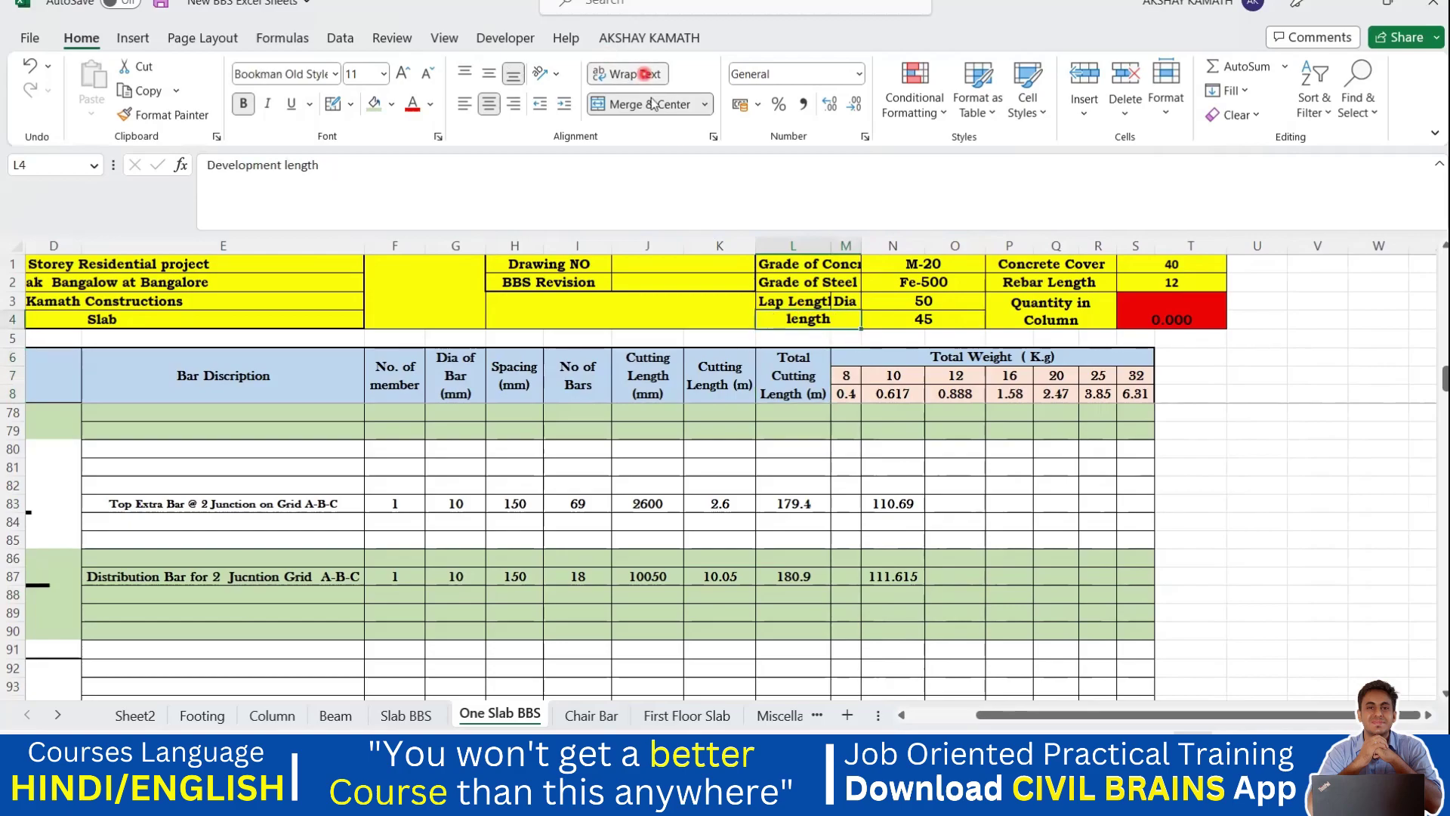
{"action": "left_click", "coordinate": [646, 76]}
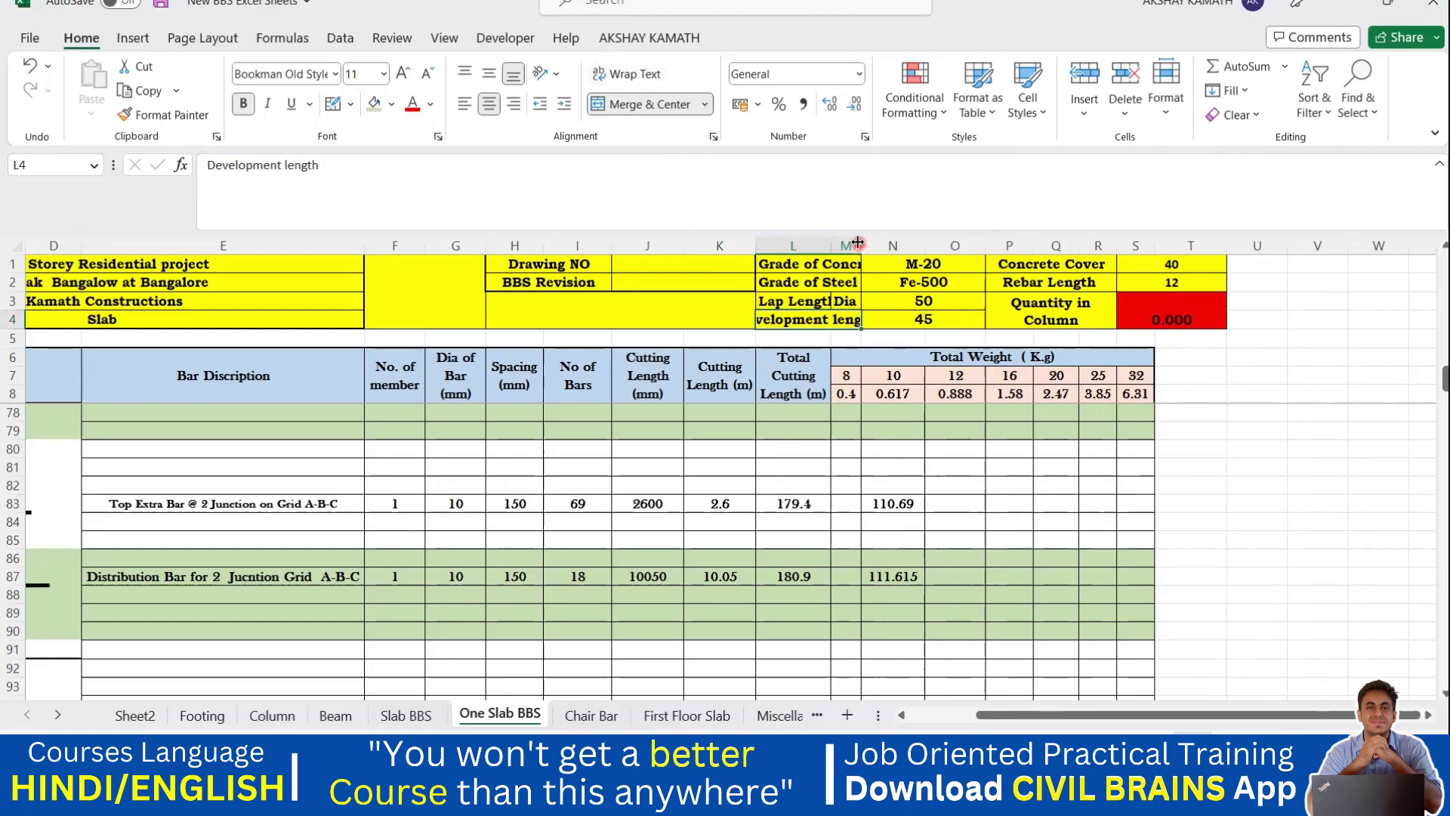
Step: Narrow column M slightly more, wrap the merged Development length text, and increase row 4's height to fit both lines
{"action": "mouse_move", "coordinate": [858, 241]}
{"action": "left_mouse_down"}
{"action": "mouse_move", "coordinate": [881, 247]}
{"action": "mouse_move", "coordinate": [857, 247]}
{"action": "left_mouse_up"}
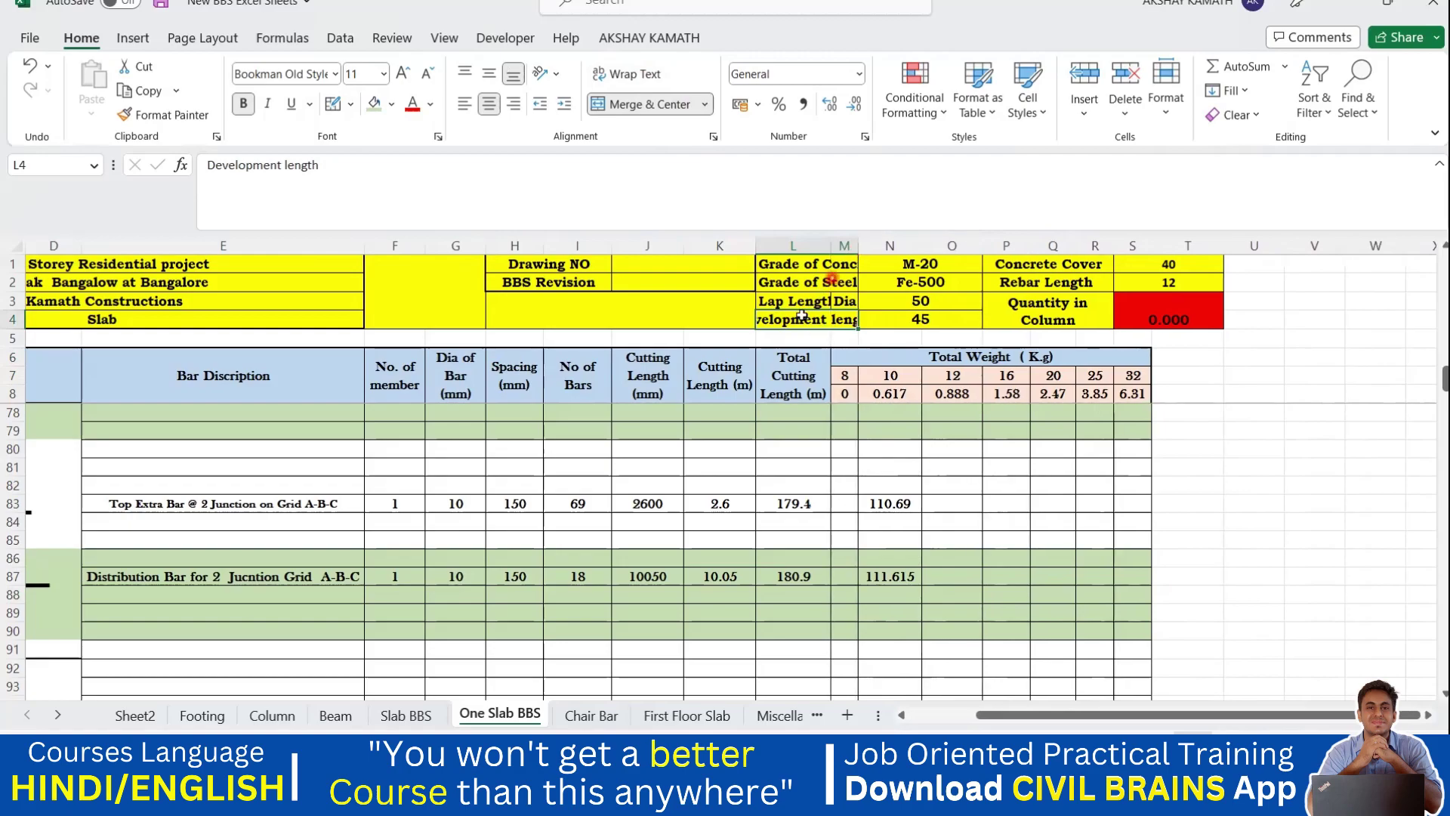
{"action": "left_click_drag", "start_coordinate": [20, 327], "coordinate": [20, 341]}
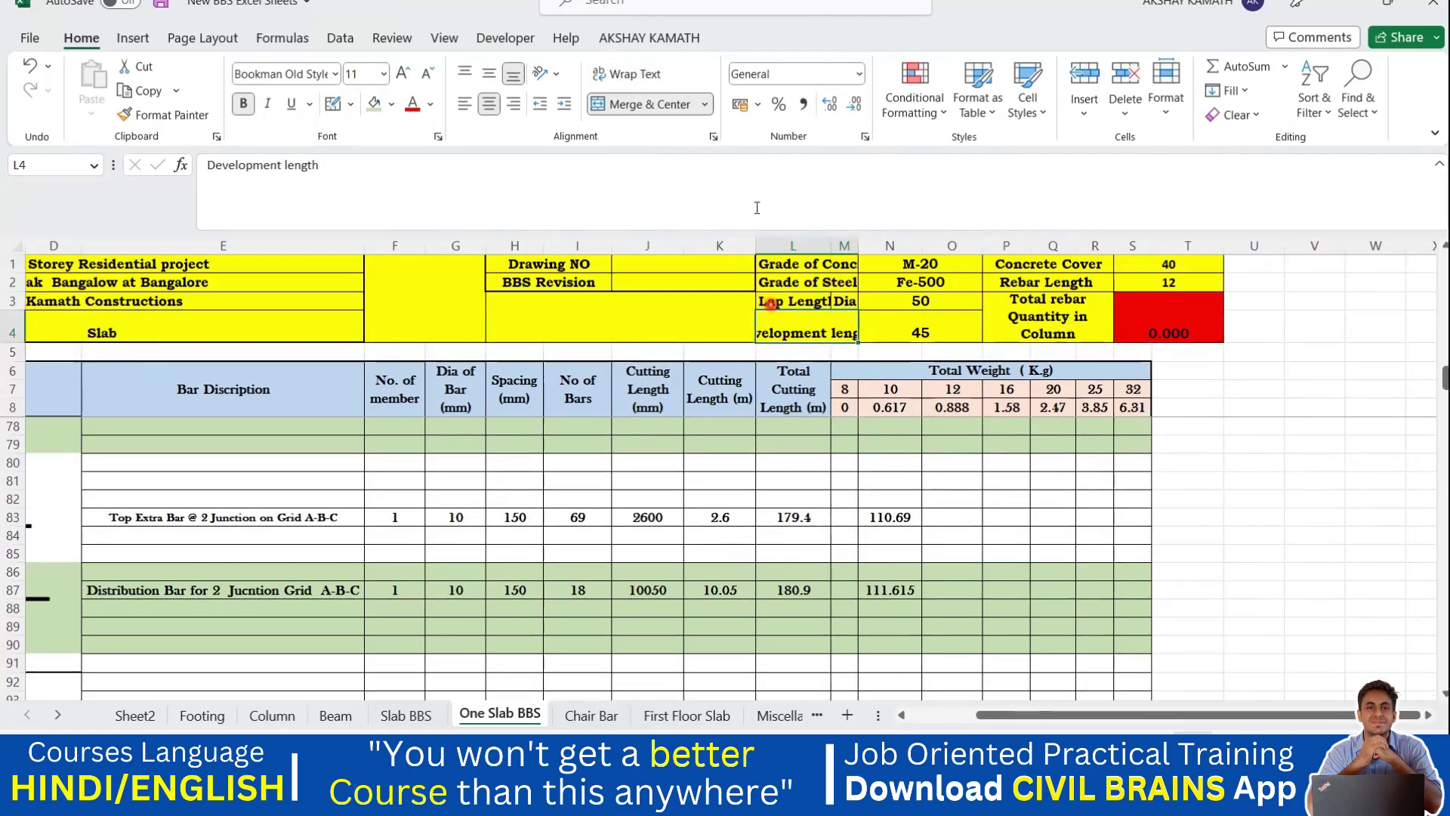
{"action": "left_click", "coordinate": [648, 74]}
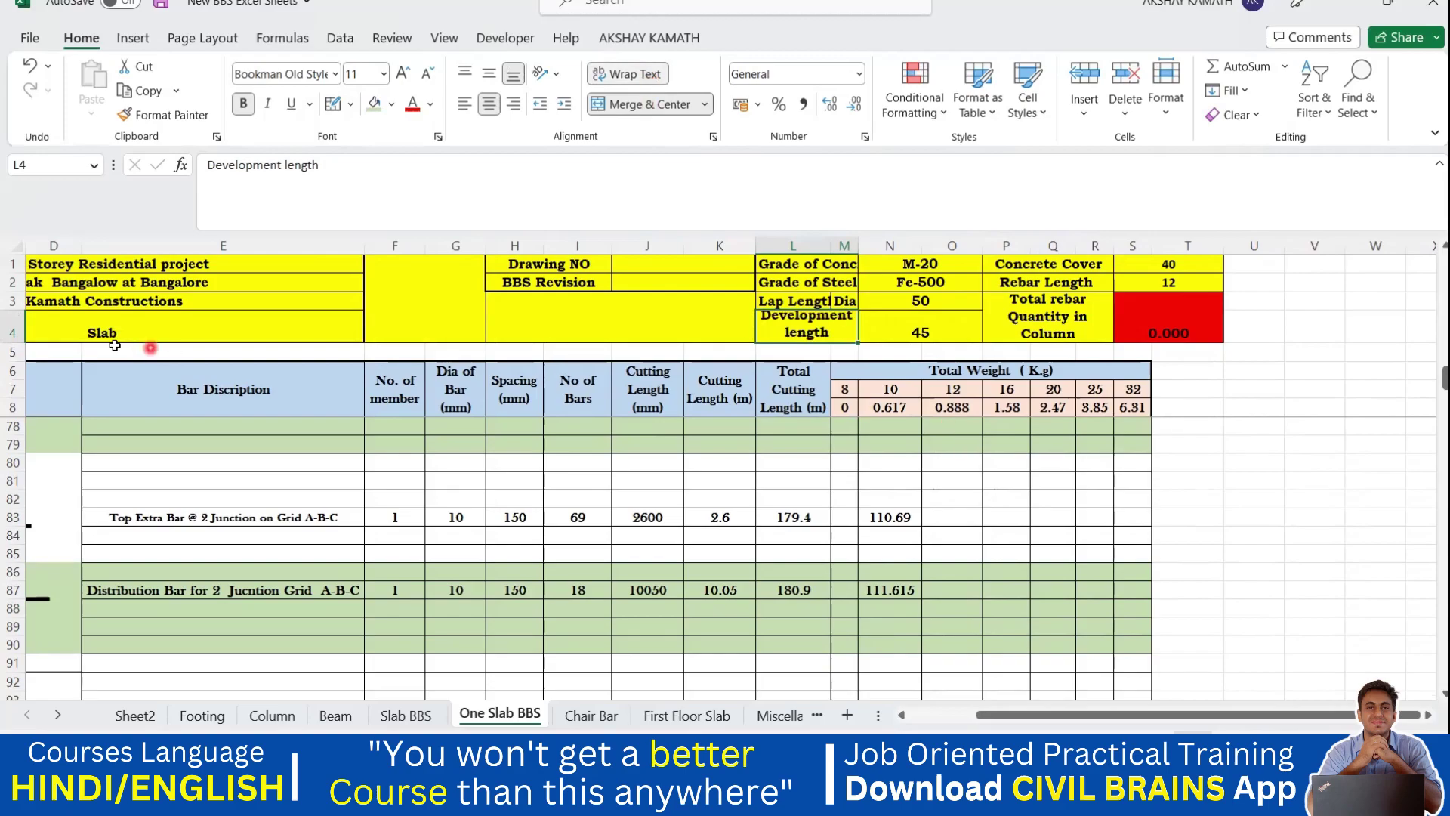
{"action": "left_click_drag", "start_coordinate": [19, 343], "coordinate": [19, 358]}
{"action": "left_click", "coordinate": [876, 511]}
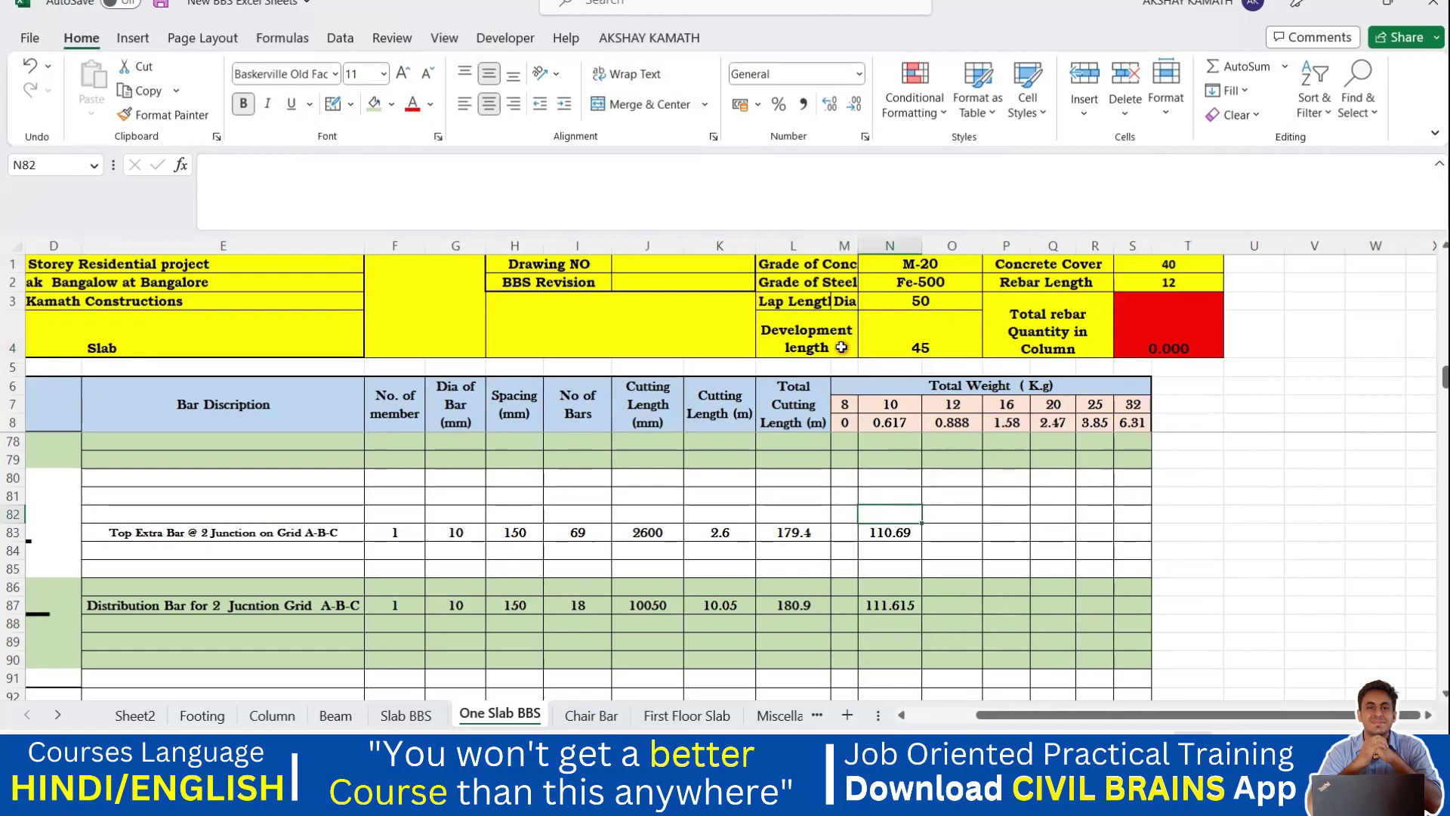
Step: View the Chair Bar sheet and switch to the Excel Course Sheet workbook, selecting cell G18 on Sheet1
{"action": "scroll", "coordinate": [965, 583], "scroll_direction": "up", "scroll_amount": 2}
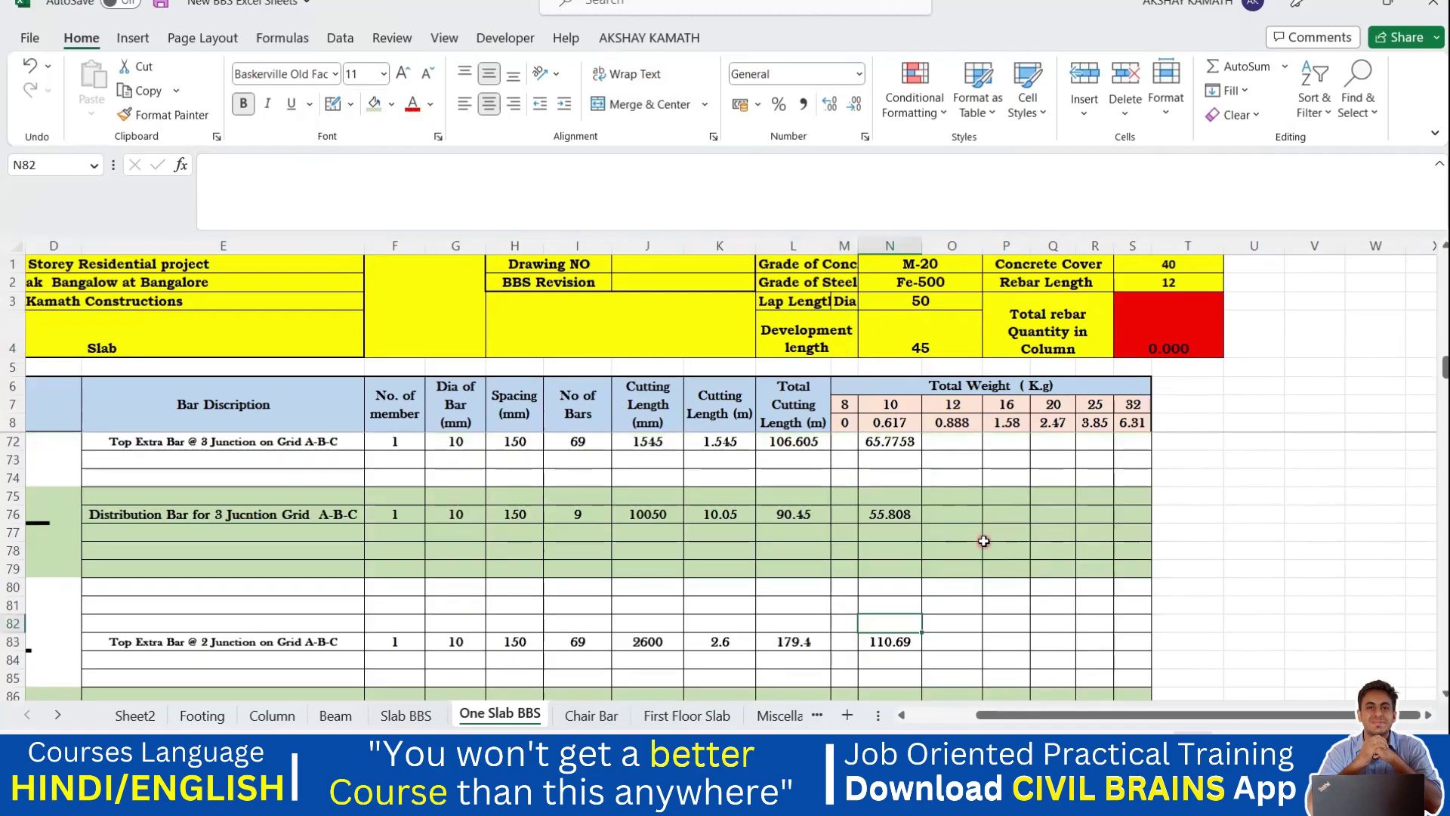
{"action": "left_click", "coordinate": [1243, 530]}
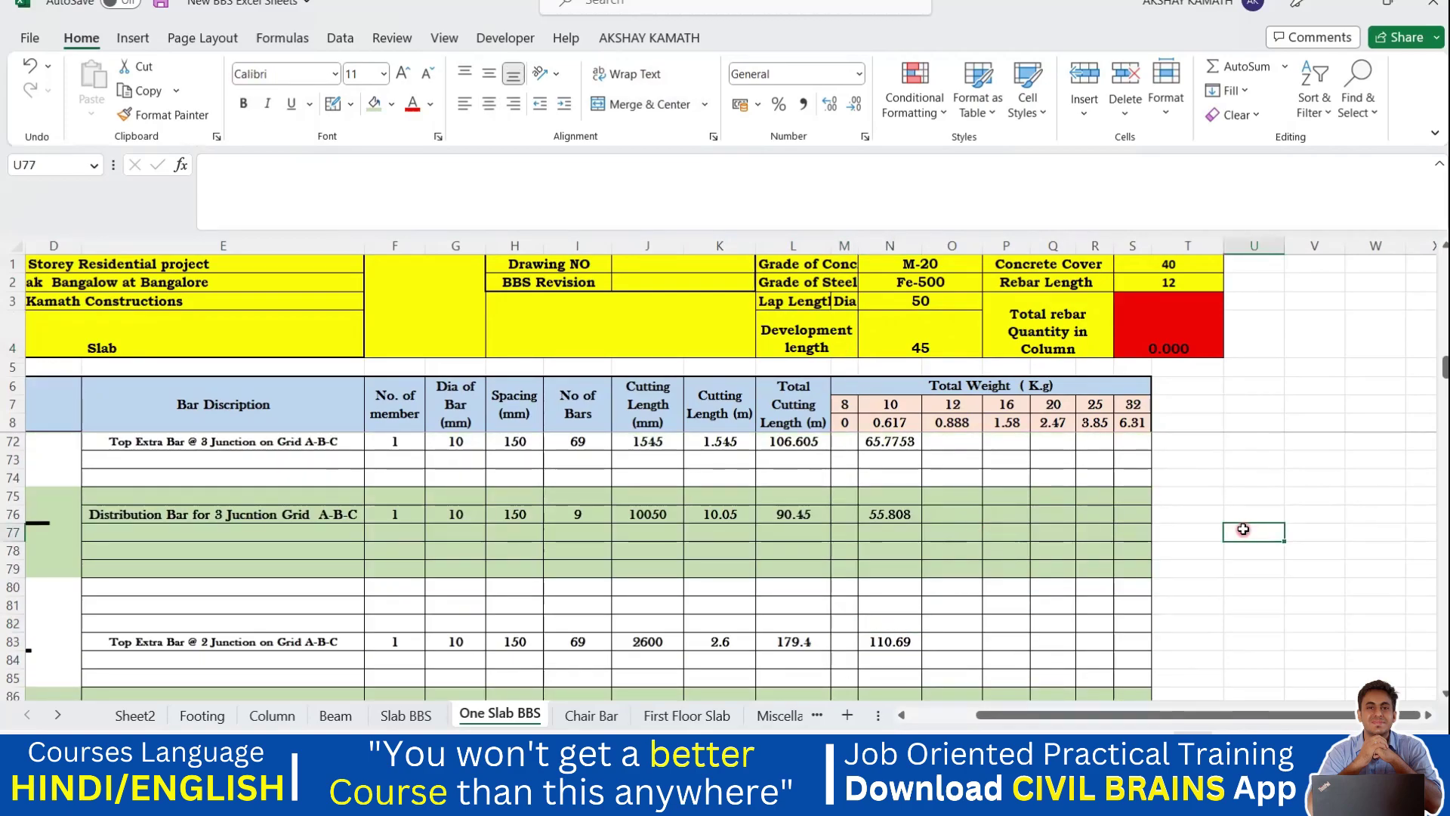
{"action": "left_click", "coordinate": [597, 718]}
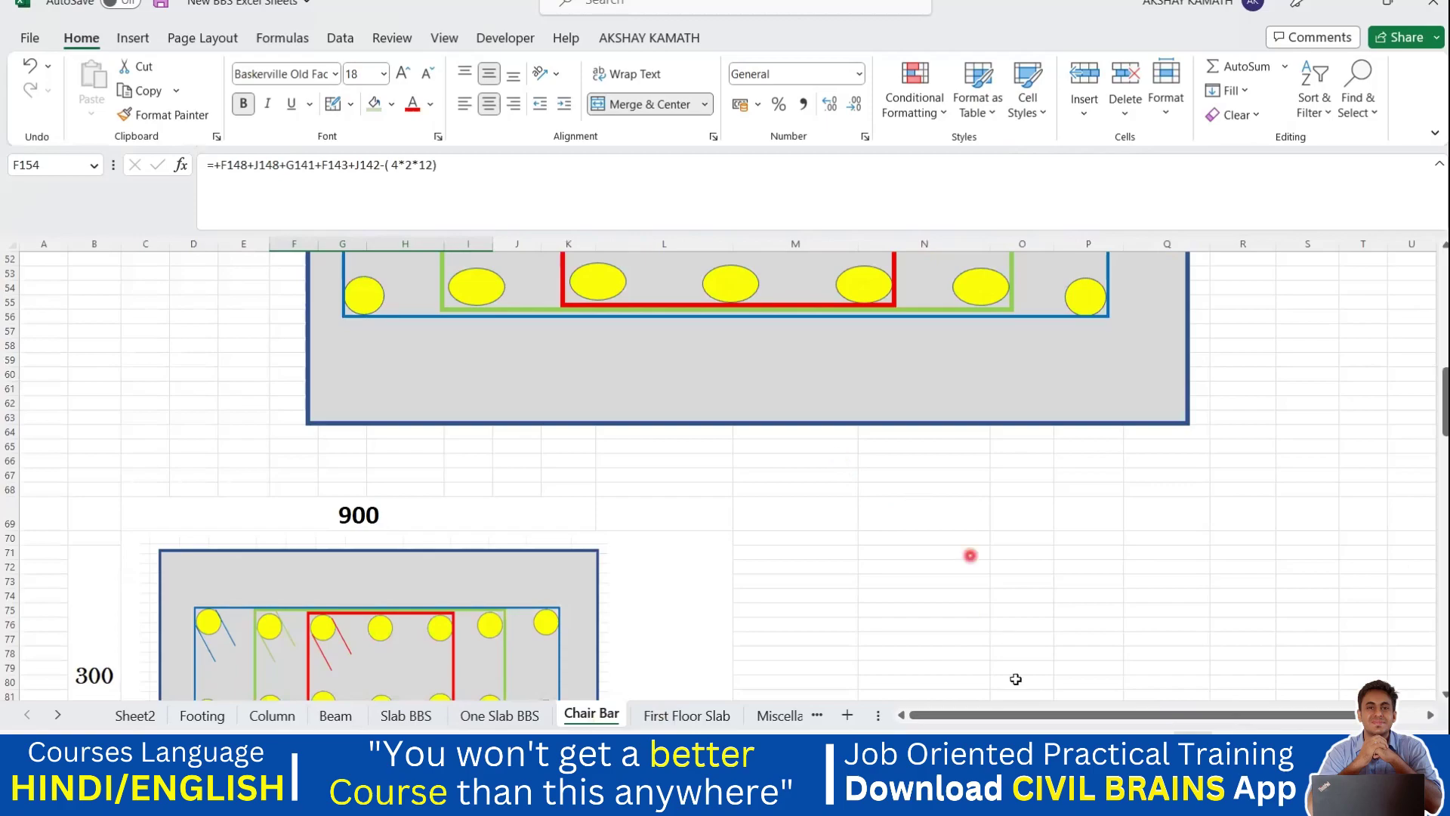
{"action": "mouse_move", "coordinate": [978, 804]}
{"action": "left_click", "coordinate": [850, 699]}
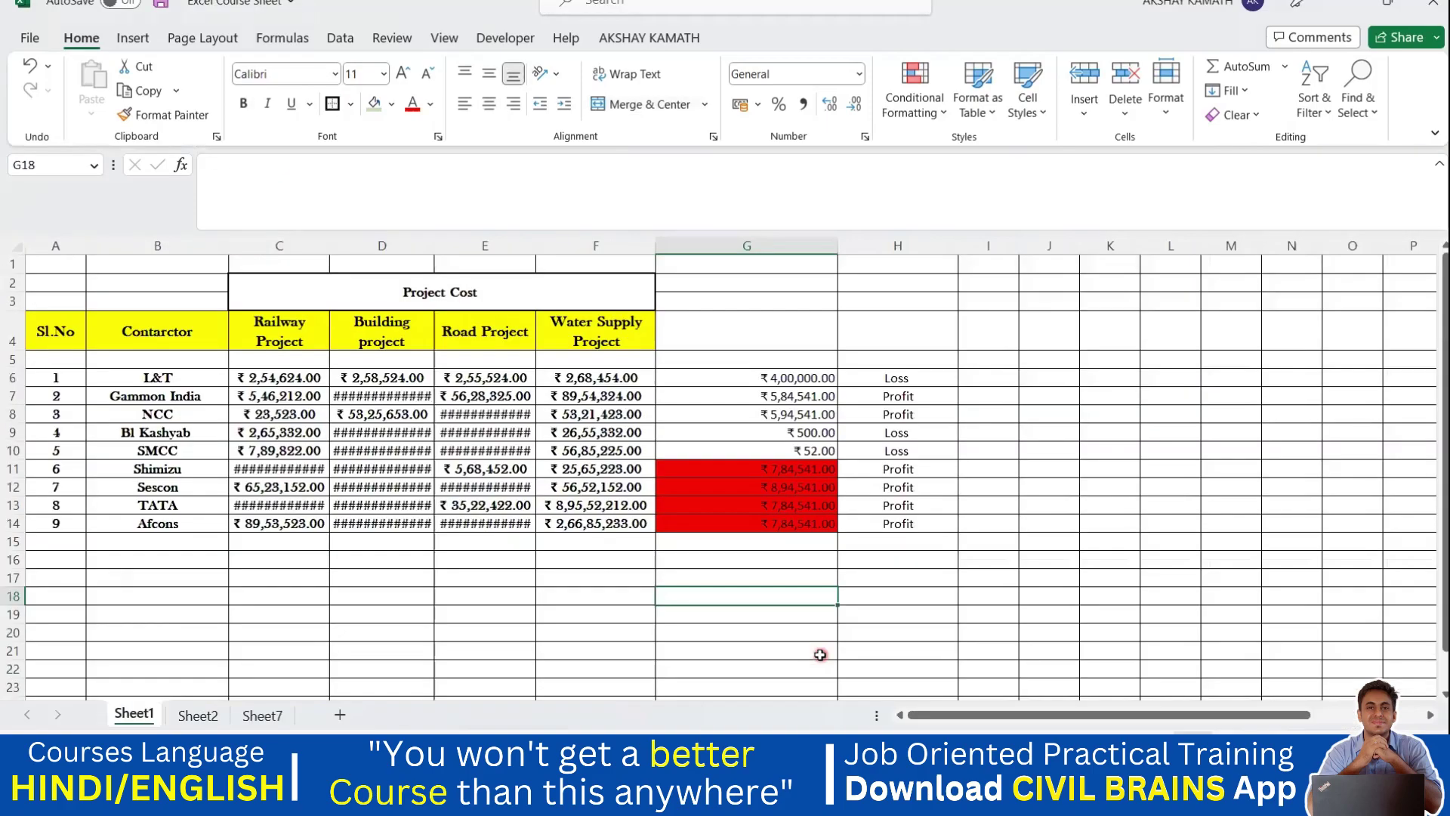
{"action": "left_click", "coordinate": [774, 595]}
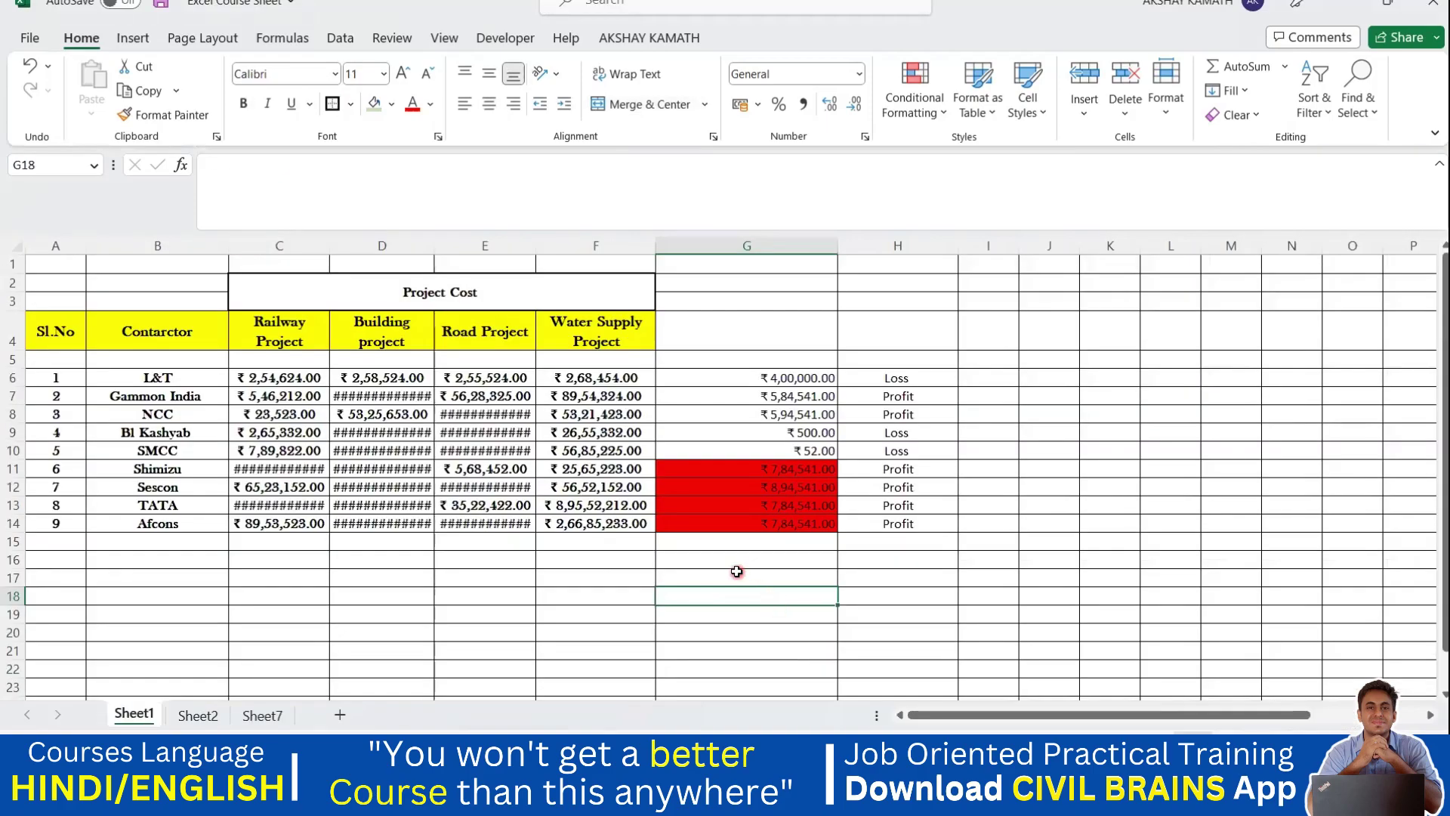
Step: Look over the text orientation options for cell G18 without applying any, and select cell M8
{"action": "left_click", "coordinate": [642, 79]}
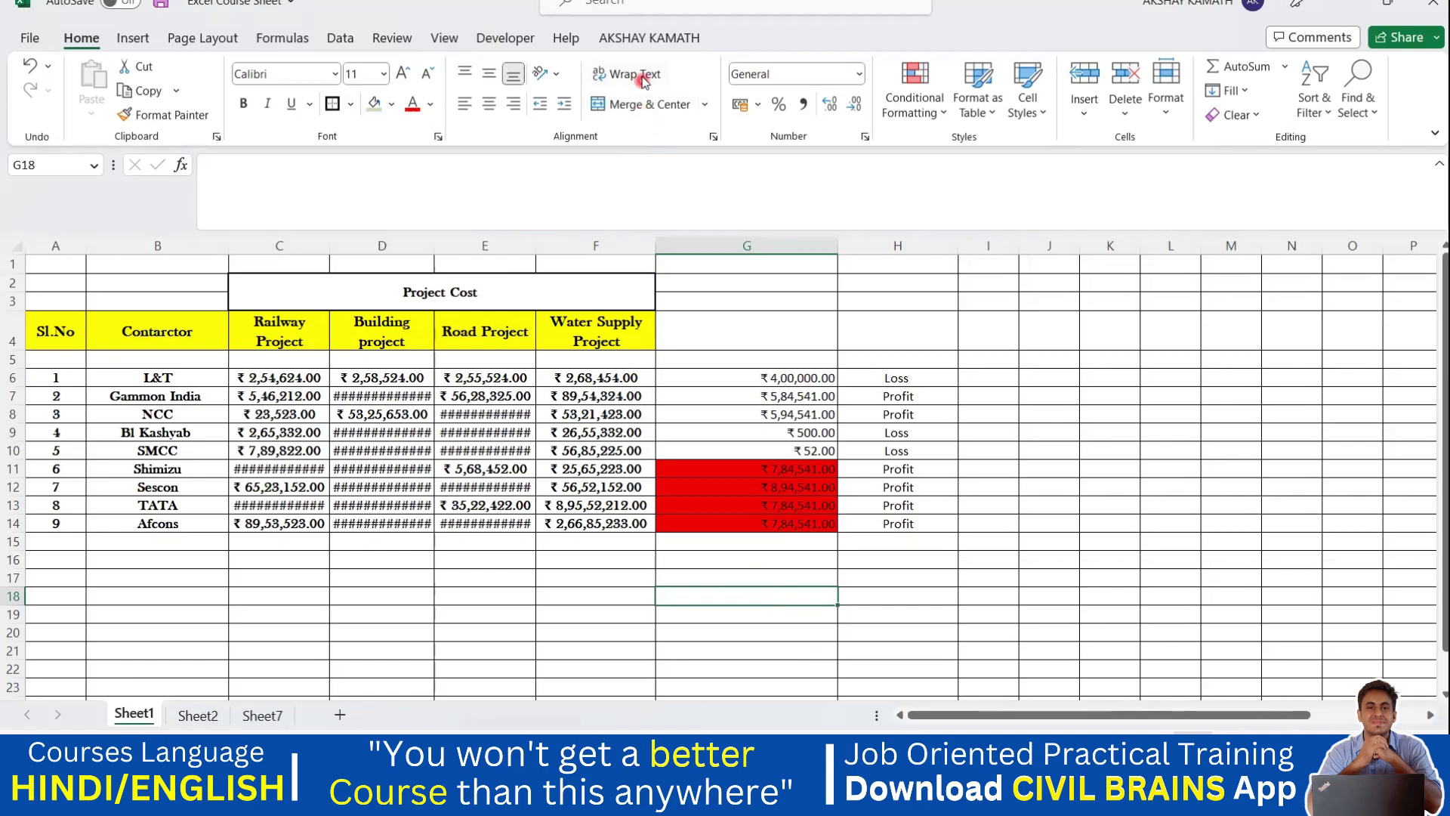
{"action": "left_click", "coordinate": [558, 74]}
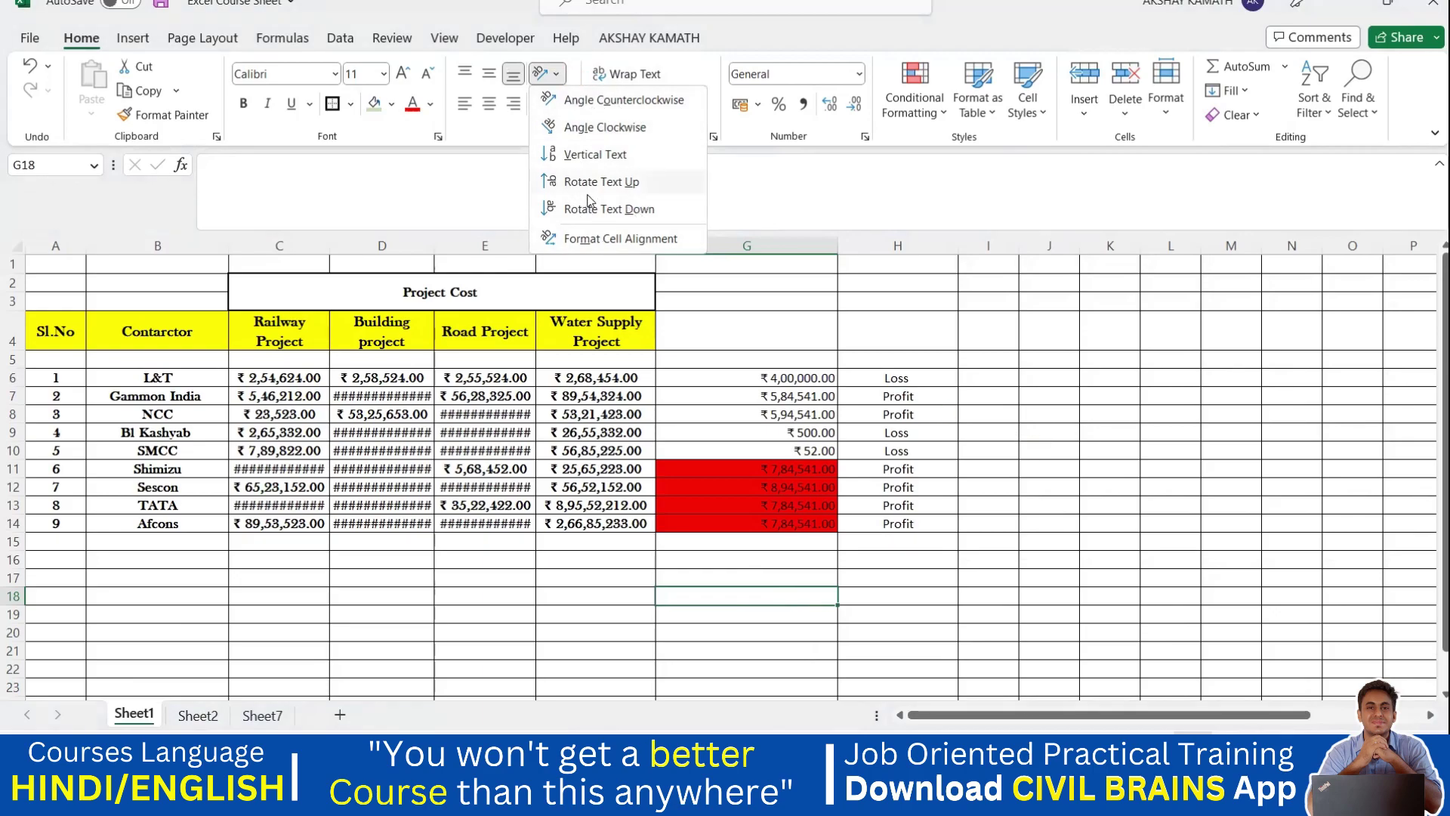
{"action": "left_click", "coordinate": [770, 310]}
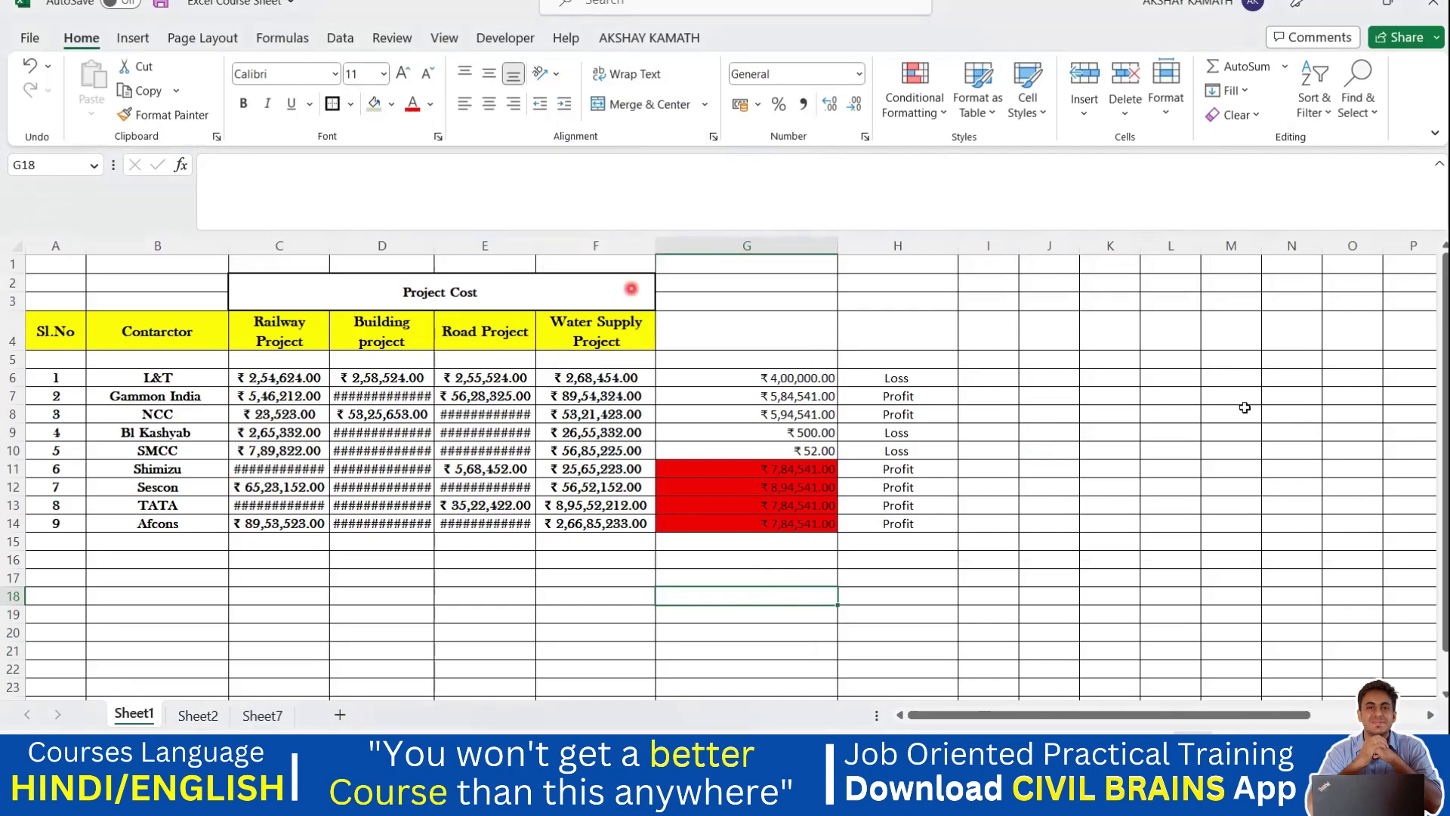
{"action": "left_click", "coordinate": [1209, 414]}
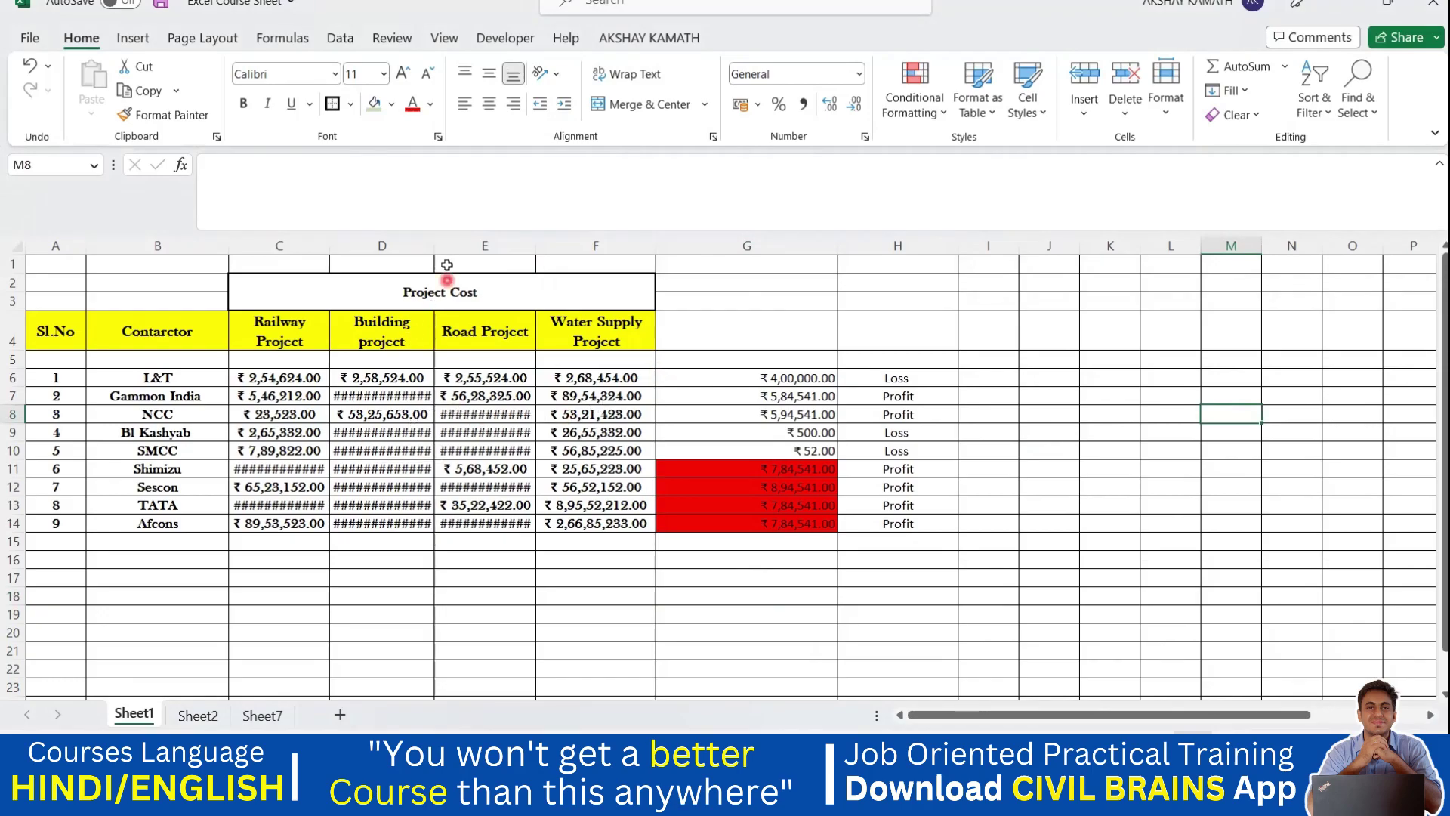
Step: Narrow column D below the width of its Building project amounts and check cell D6's underlying value
{"action": "left_click_drag", "start_coordinate": [434, 246], "coordinate": [395, 254]}
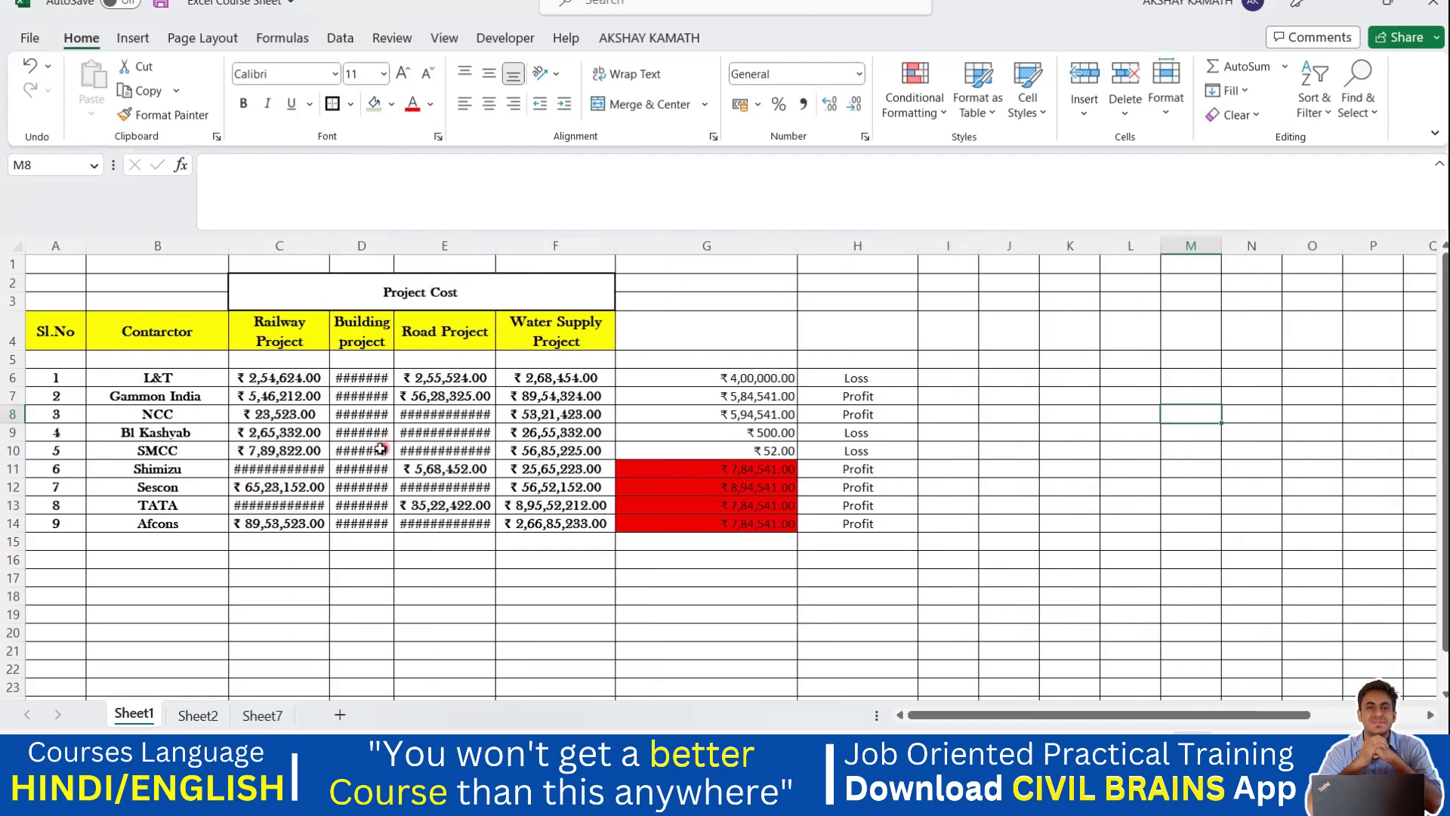
{"action": "left_click", "coordinate": [358, 377]}
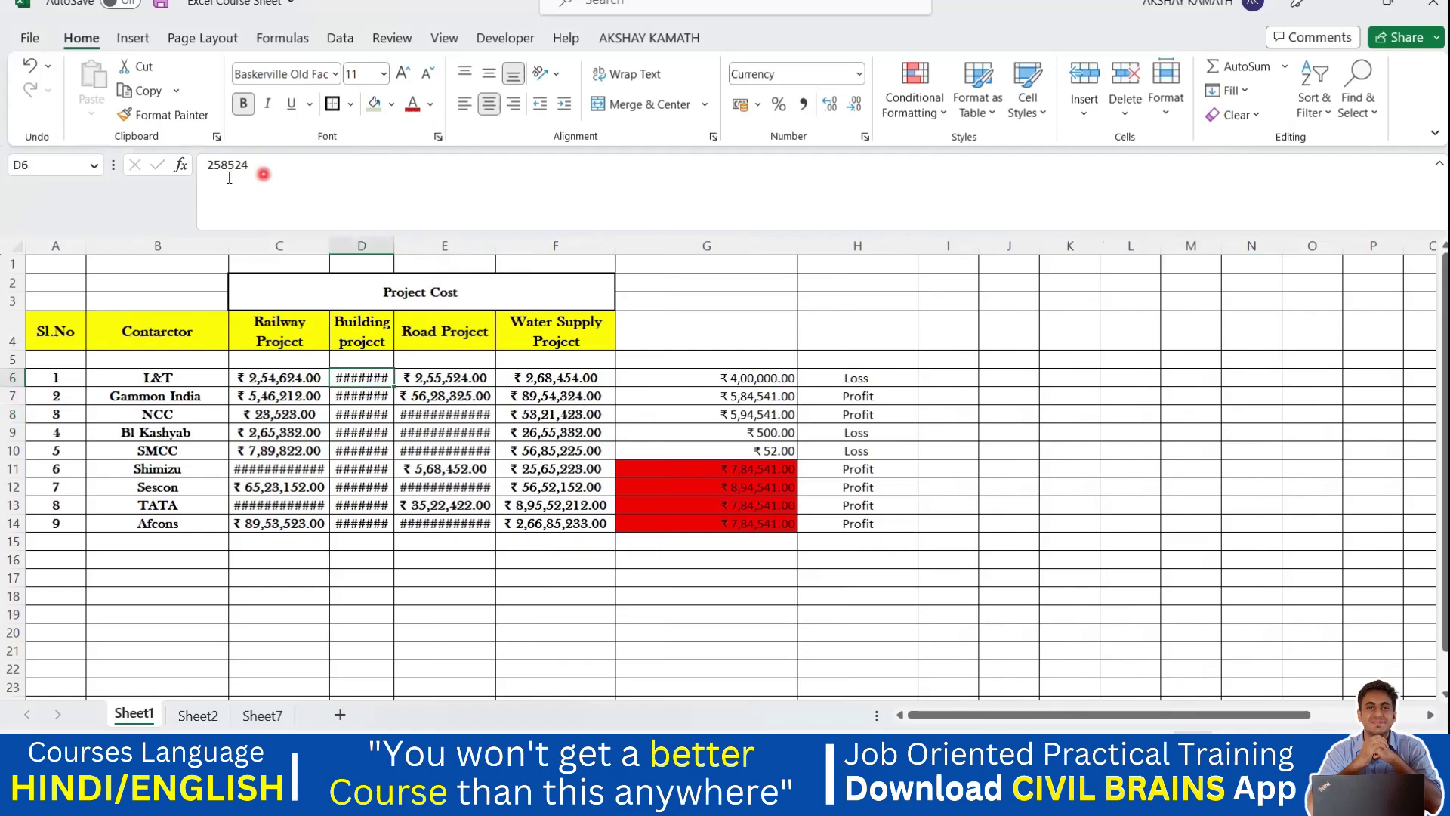
{"action": "left_click", "coordinate": [412, 466]}
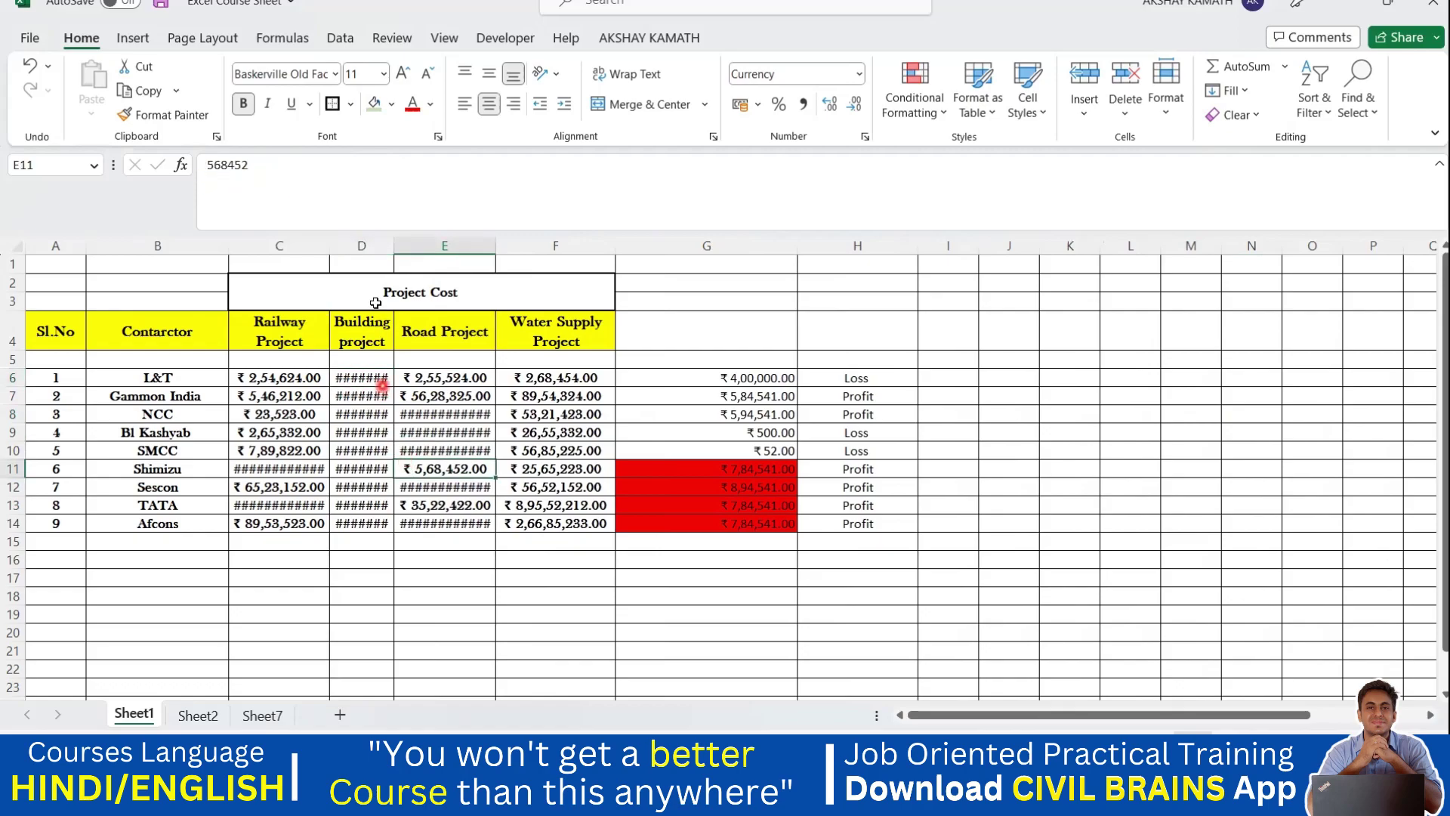
Step: Widen columns D, E and C on Sheet1 enough to display every project amount in full
{"action": "left_click_drag", "start_coordinate": [393, 245], "coordinate": [438, 251]}
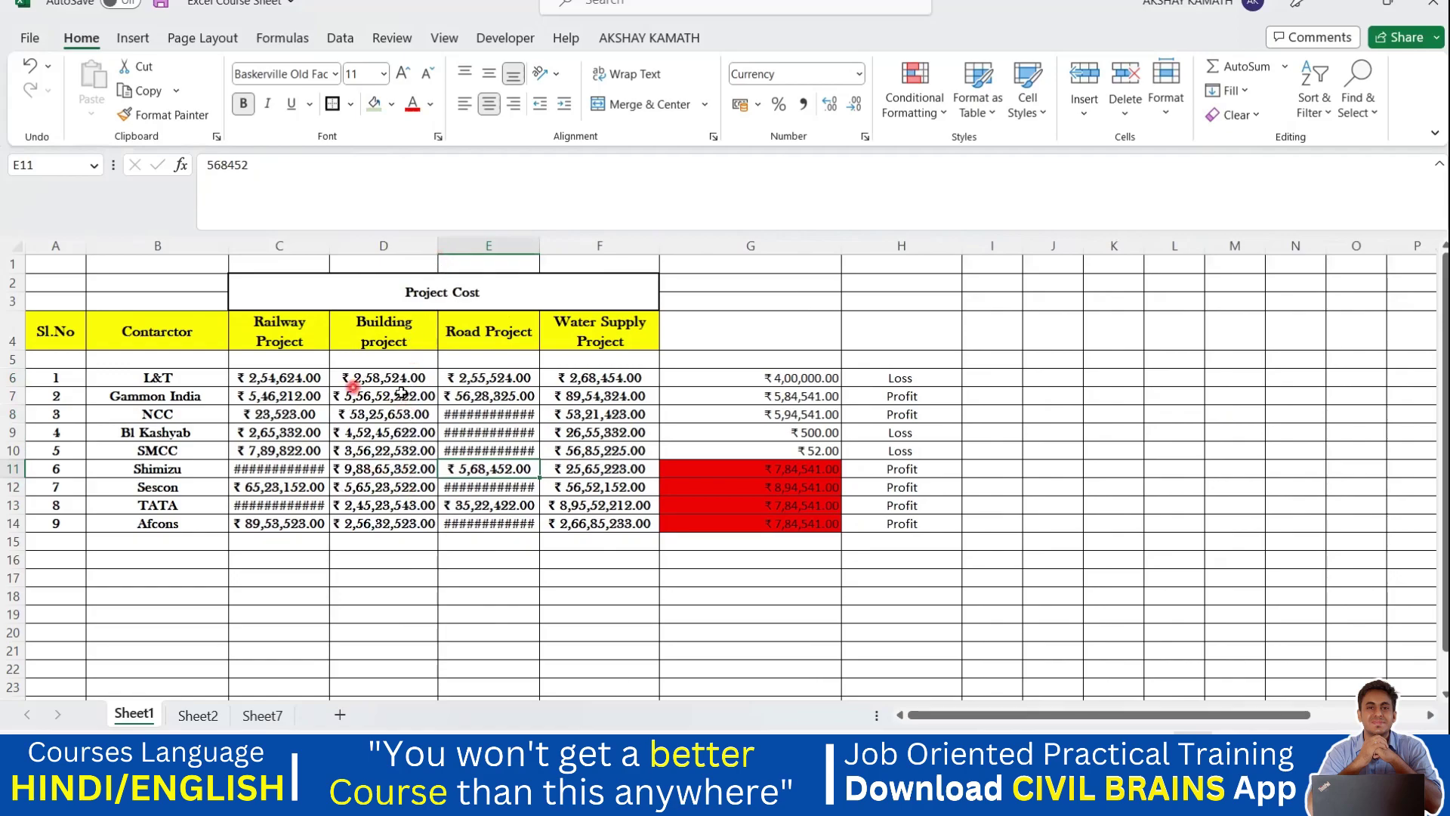
{"action": "left_click", "coordinate": [467, 383]}
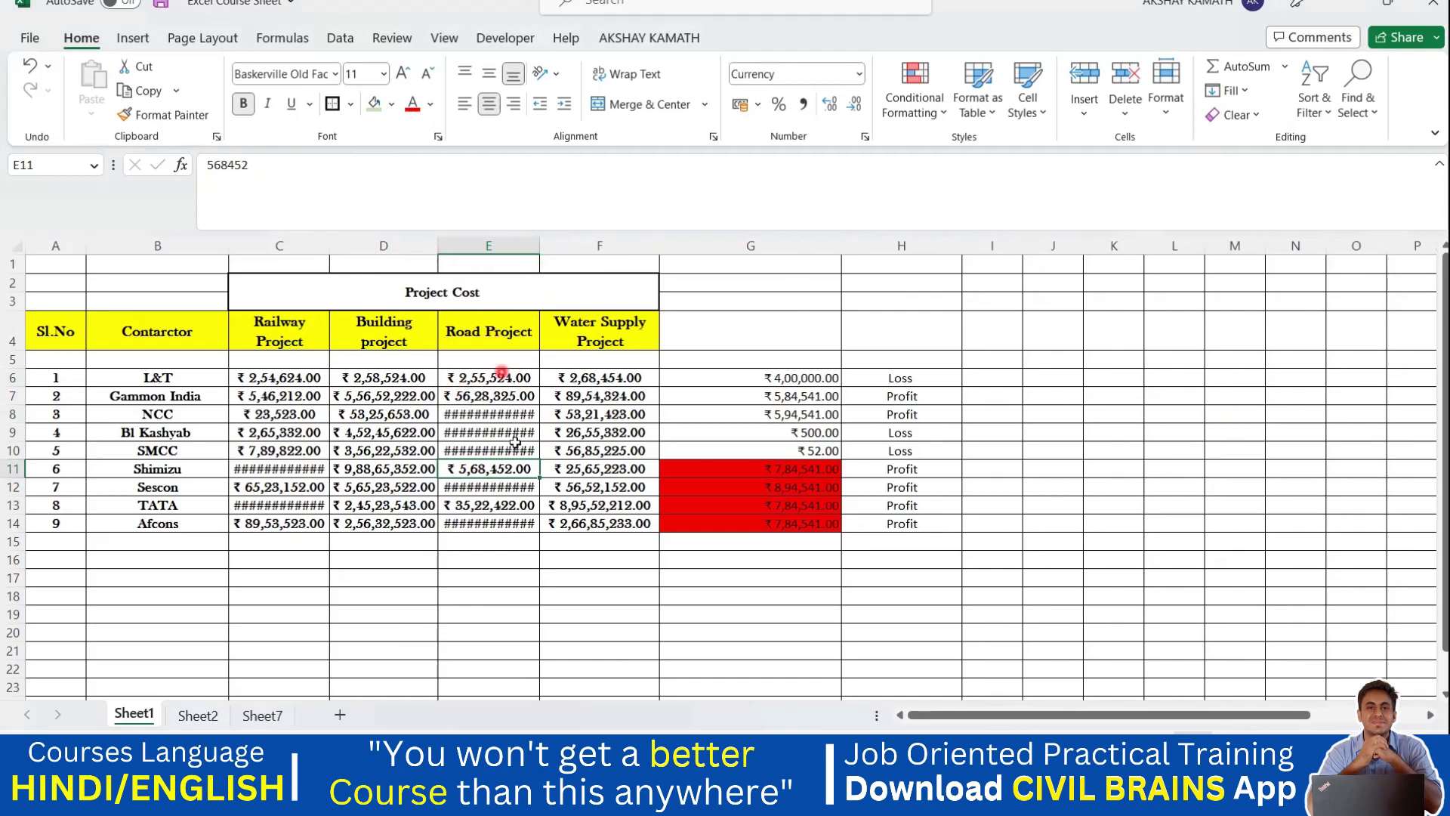
{"action": "mouse_move", "coordinate": [508, 415]}
{"action": "mouse_move", "coordinate": [536, 246]}
{"action": "left_mouse_down"}
{"action": "mouse_move", "coordinate": [579, 251]}
{"action": "mouse_move", "coordinate": [559, 251]}
{"action": "left_mouse_up"}
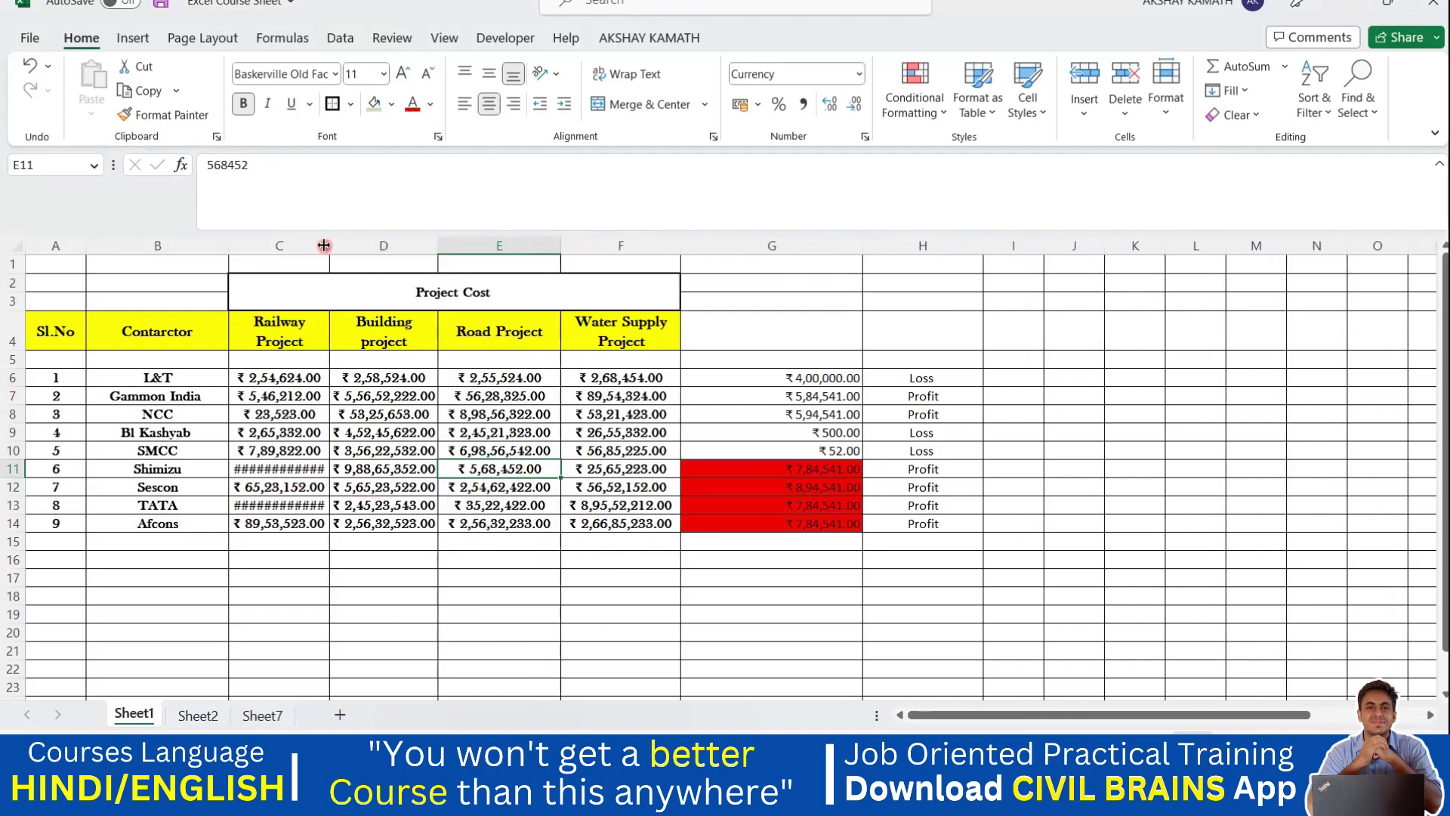
{"action": "left_click_drag", "start_coordinate": [324, 246], "coordinate": [367, 247]}
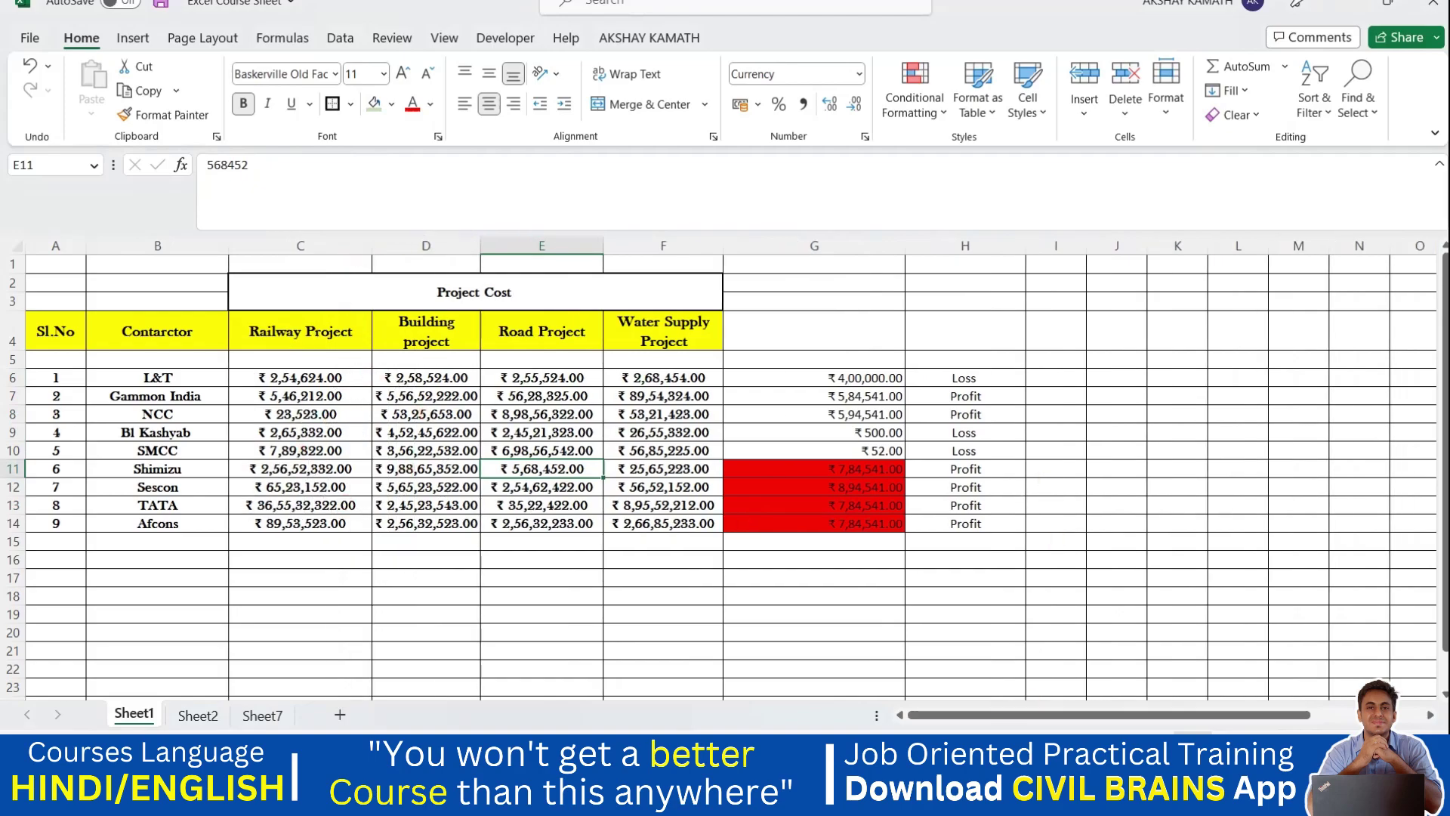
Step: Switch to the Free Estimation Excel Sheet workbook and bring up the Labour table on the Rate Analysis sheet
{"action": "mouse_move", "coordinate": [980, 797]}
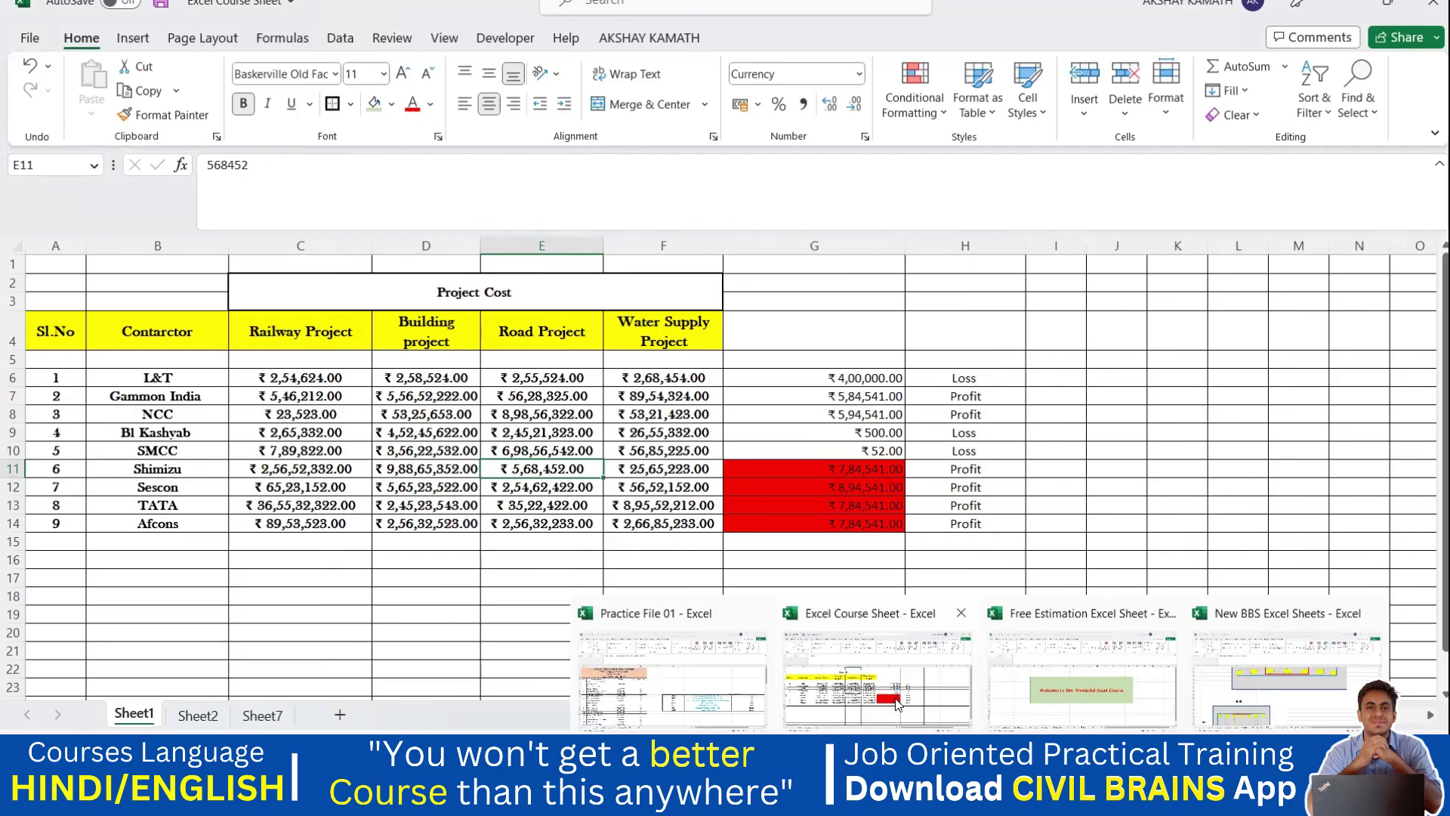
{"action": "left_click", "coordinate": [840, 687]}
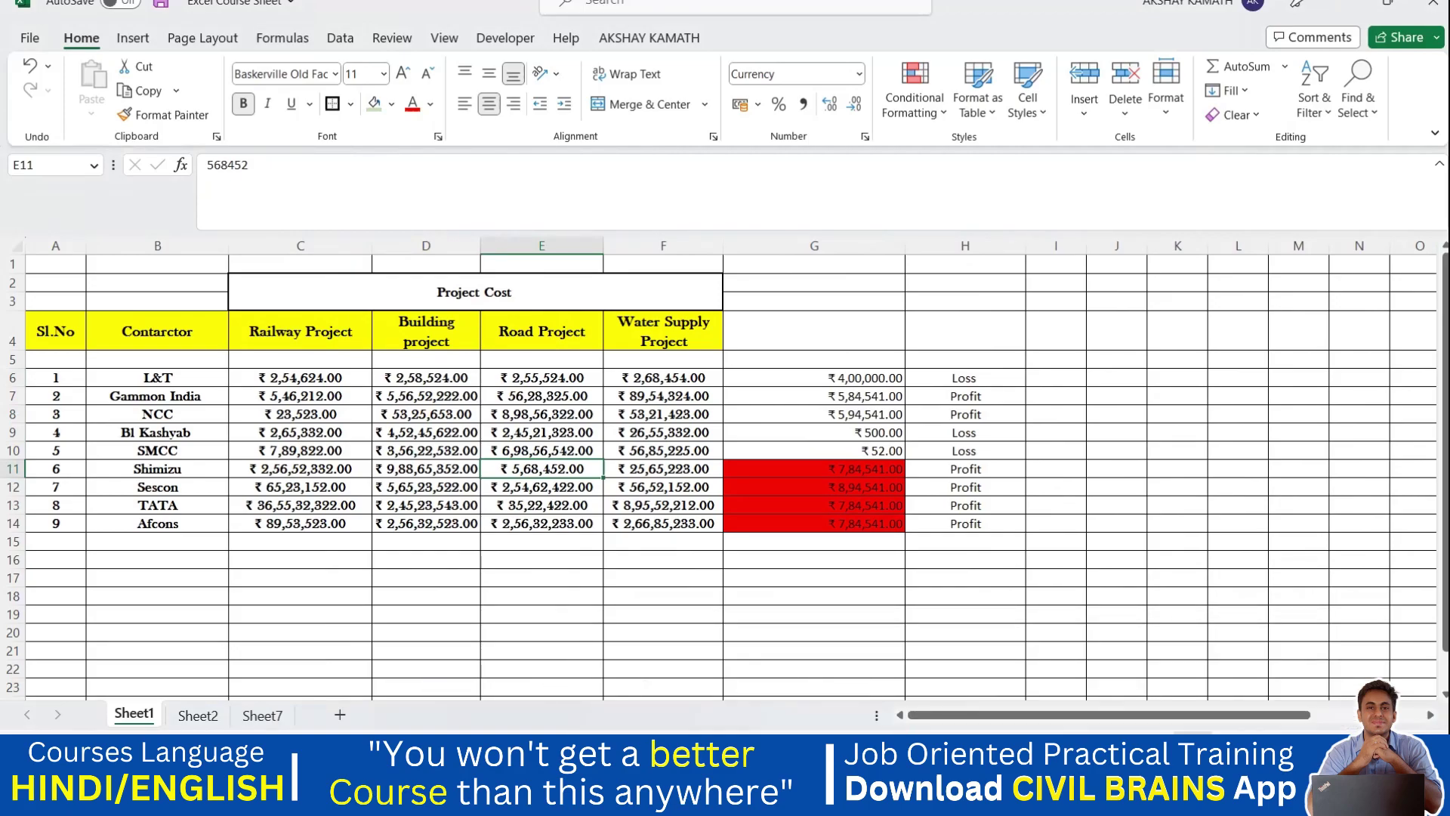
{"action": "mouse_move", "coordinate": [979, 797]}
{"action": "left_click", "coordinate": [1106, 695]}
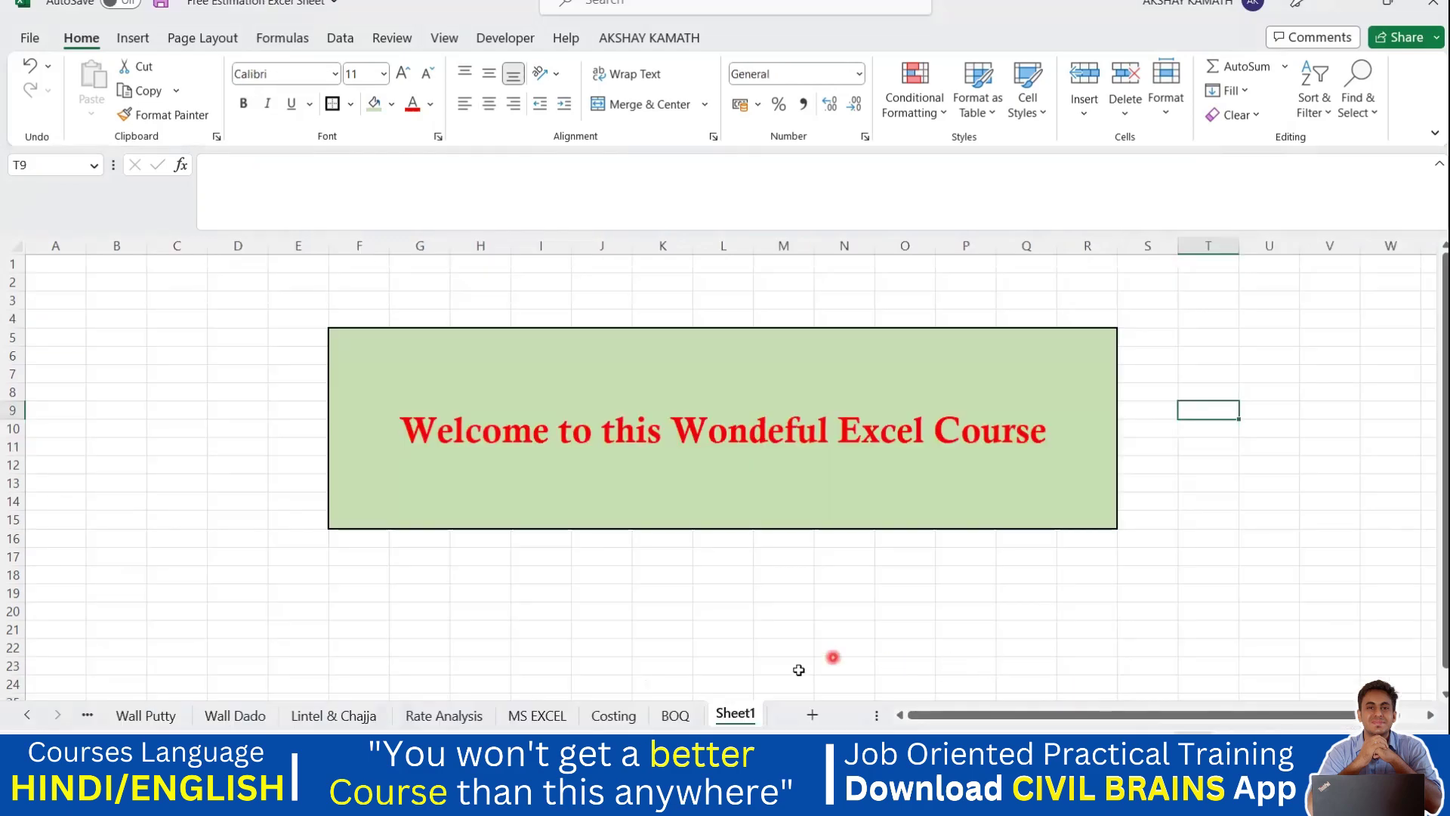
{"action": "left_click", "coordinate": [610, 715]}
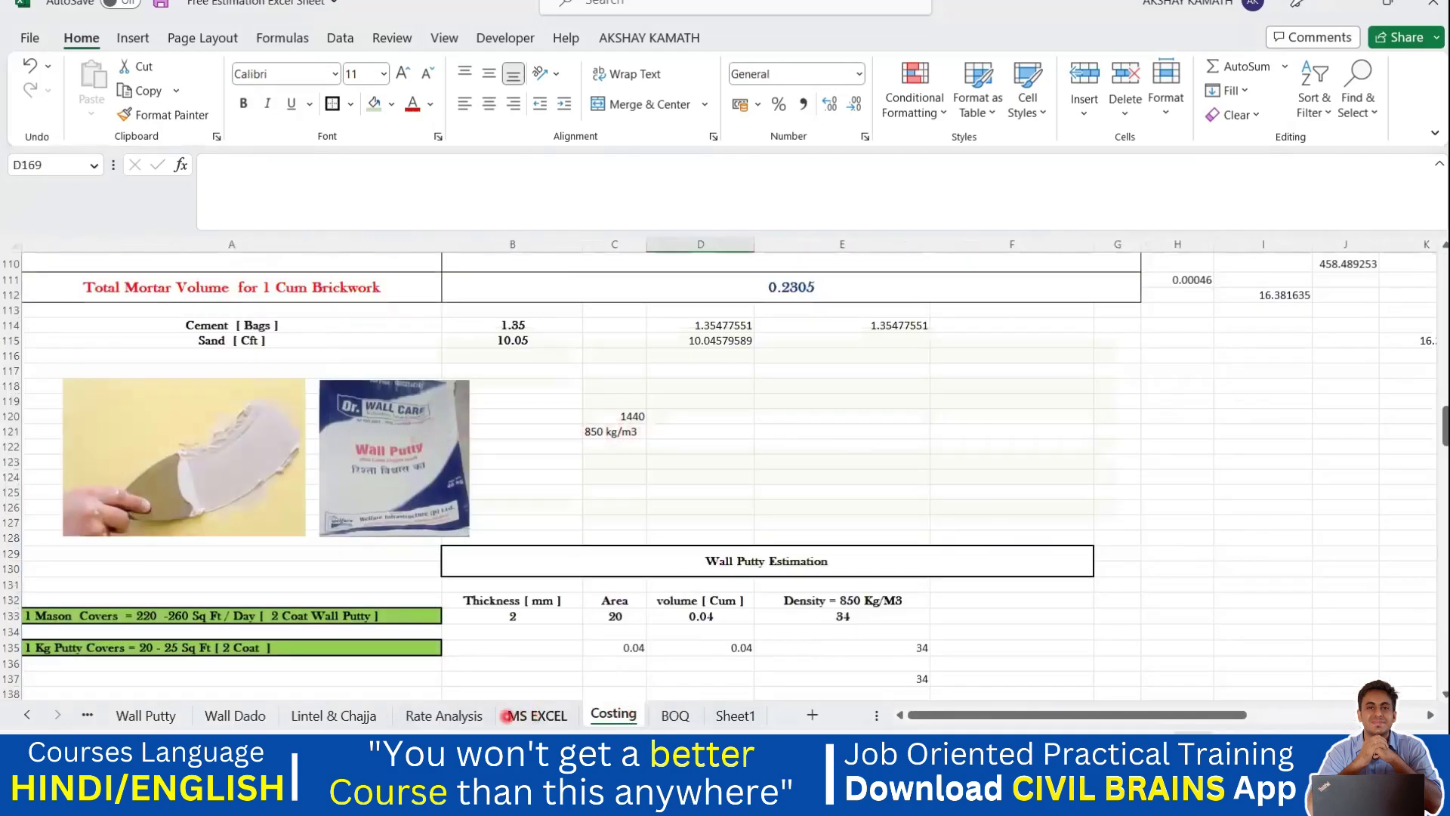
{"action": "left_click", "coordinate": [476, 716]}
{"action": "scroll", "coordinate": [329, 449], "scroll_direction": "down", "scroll_amount": 3}
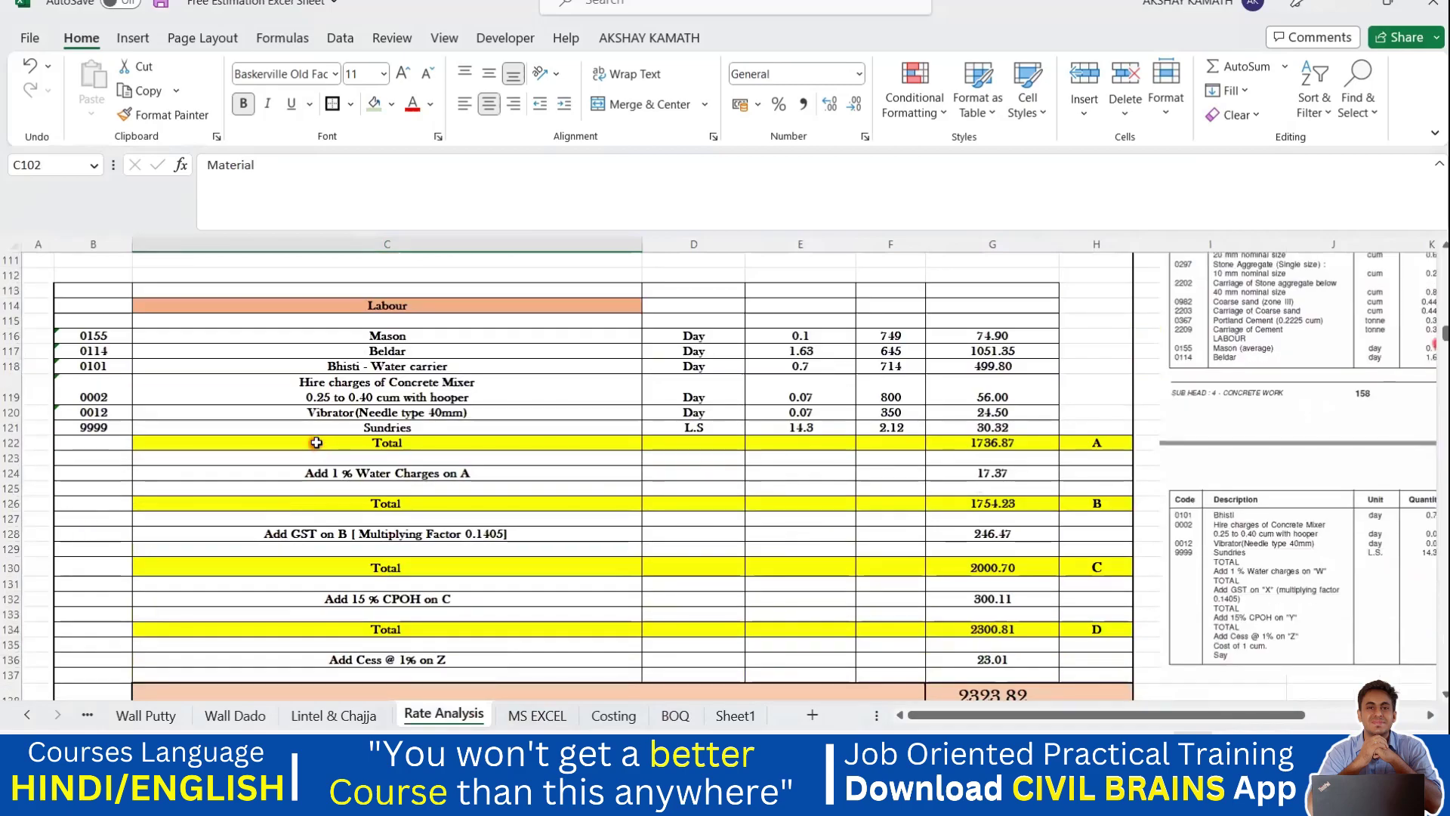
Step: Copy the labour rates and totals in range B116:G136 of the Rate Analysis sheet
{"action": "left_click_drag", "start_coordinate": [102, 335], "coordinate": [597, 369]}
{"action": "left_click_drag", "start_coordinate": [859, 398], "coordinate": [1040, 663]}
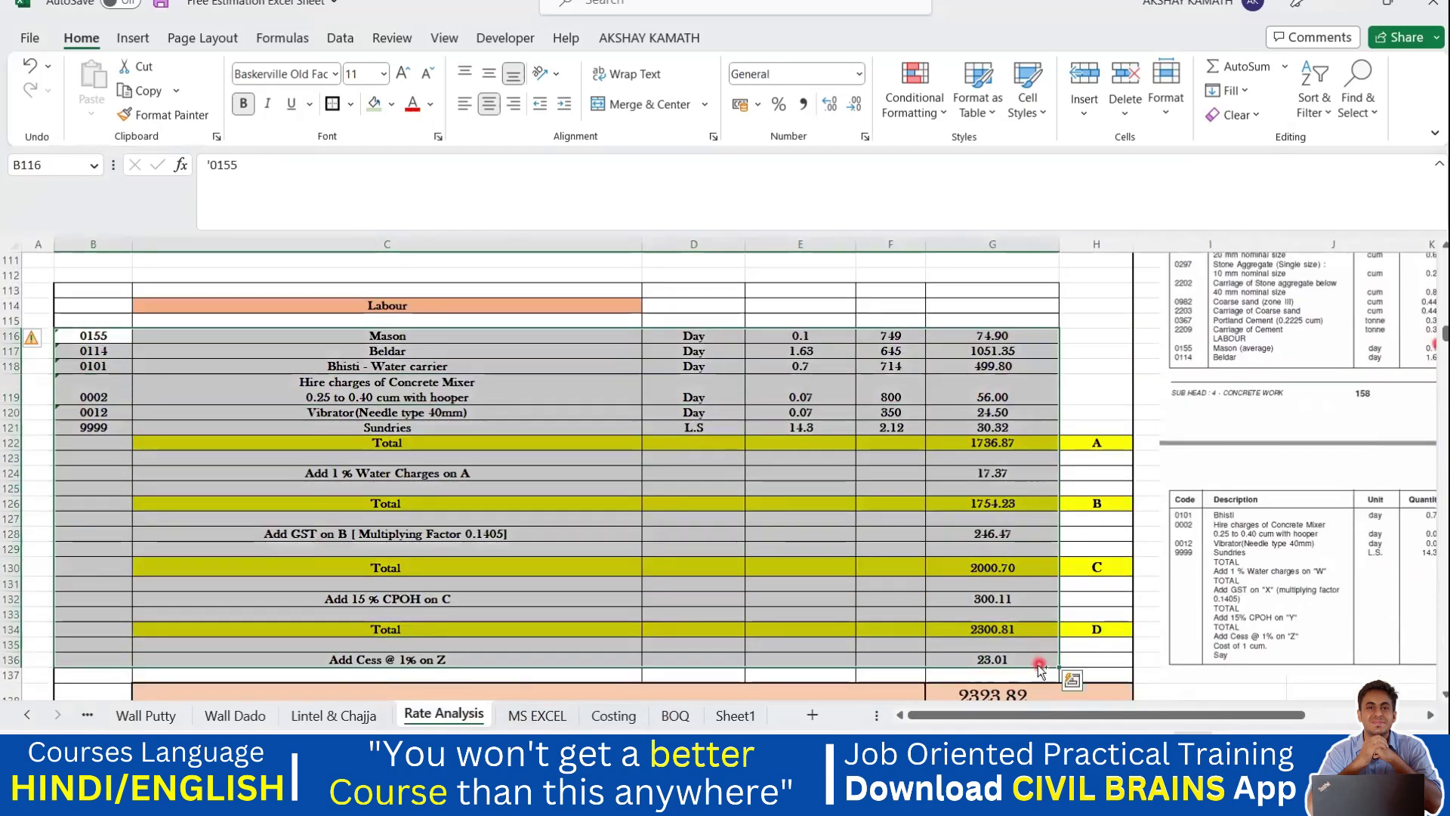
{"action": "key", "text": "ctrl+c"}
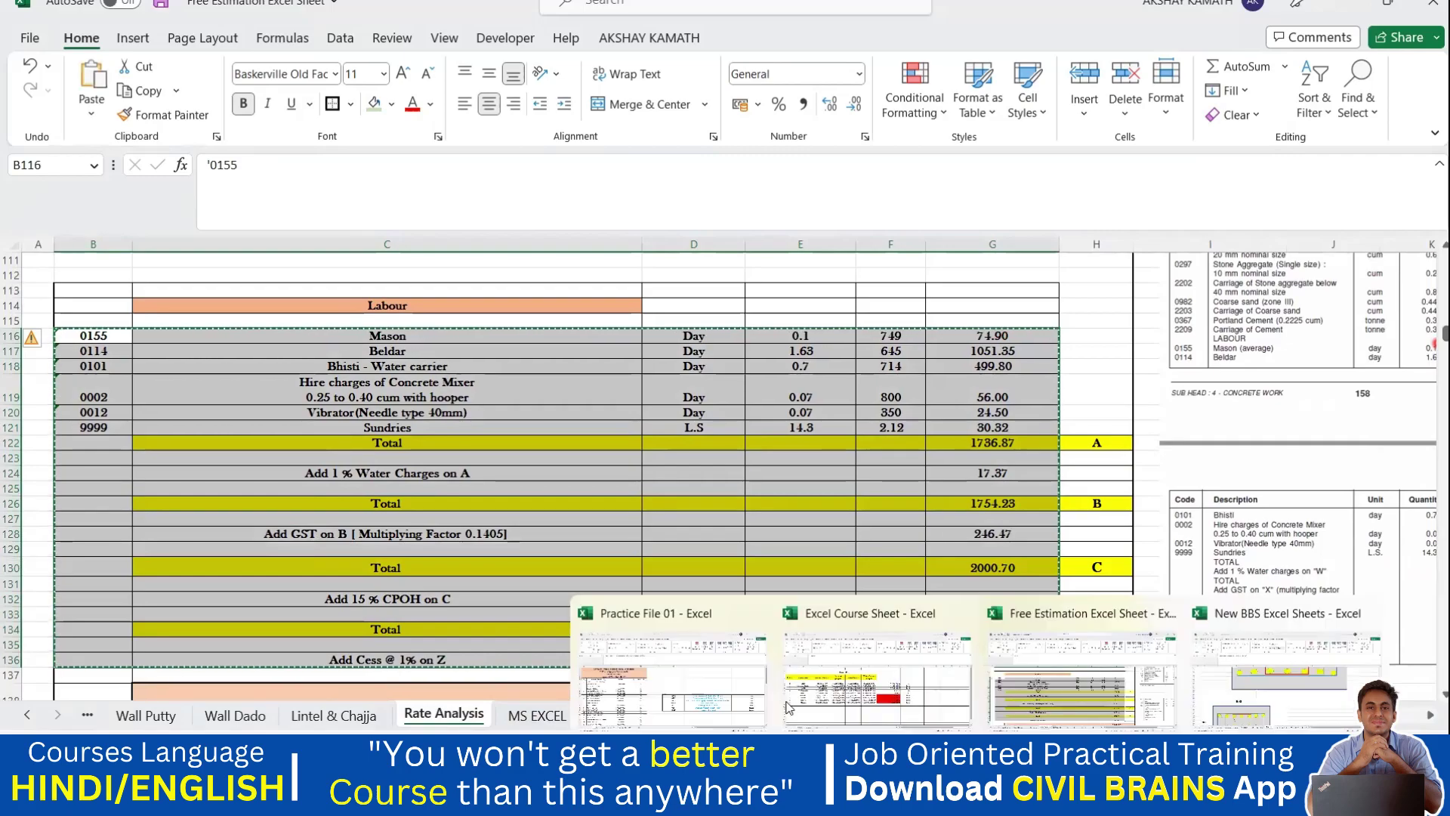
Step: Switch to the Practice File 01 workbook and paste the copied labour table at cell E97 of the CT LAB sheet
{"action": "left_click", "coordinate": [728, 683]}
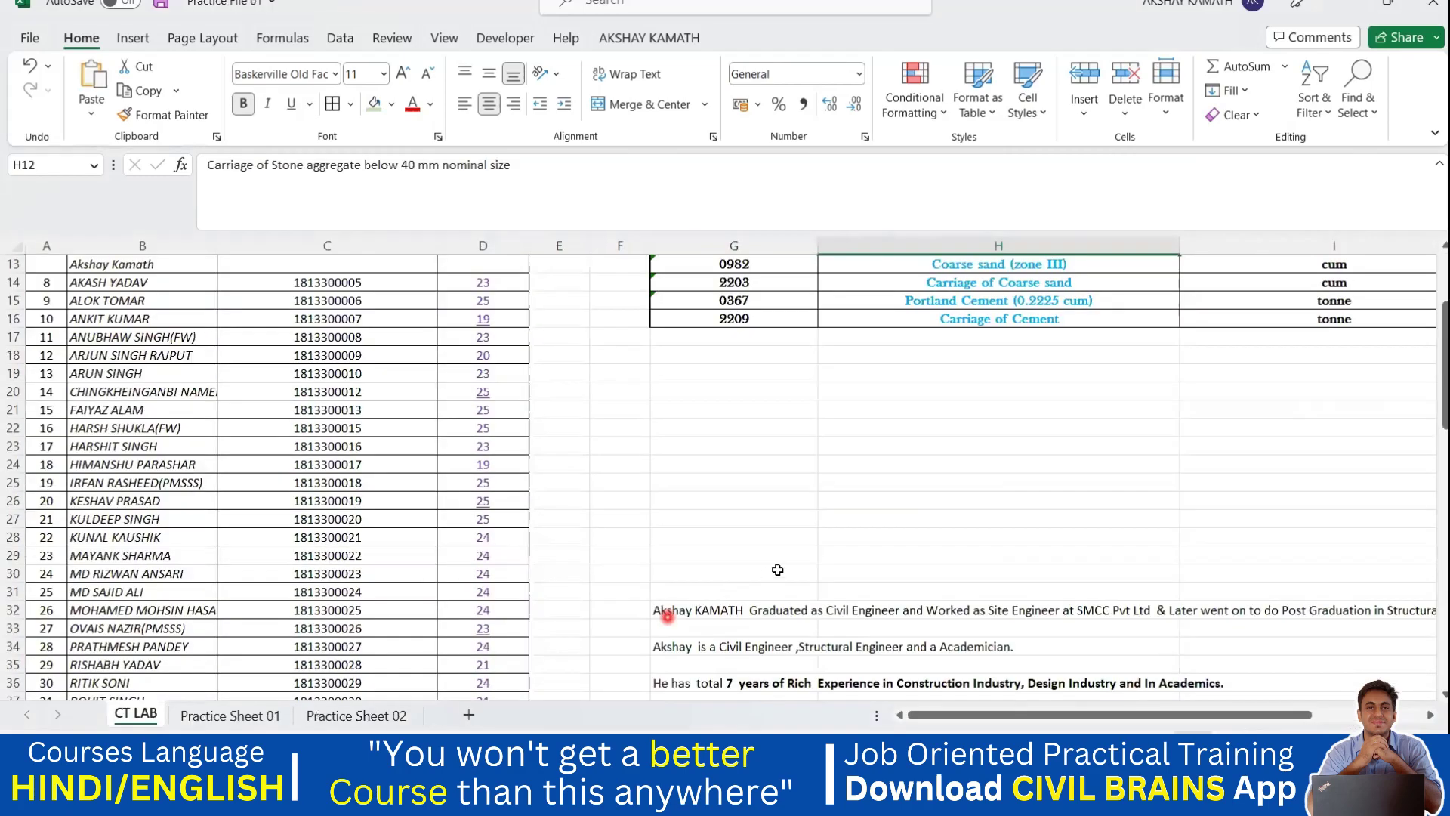
{"action": "scroll", "coordinate": [777, 569], "scroll_direction": "down", "scroll_amount": 20}
{"action": "left_click", "coordinate": [567, 424]}
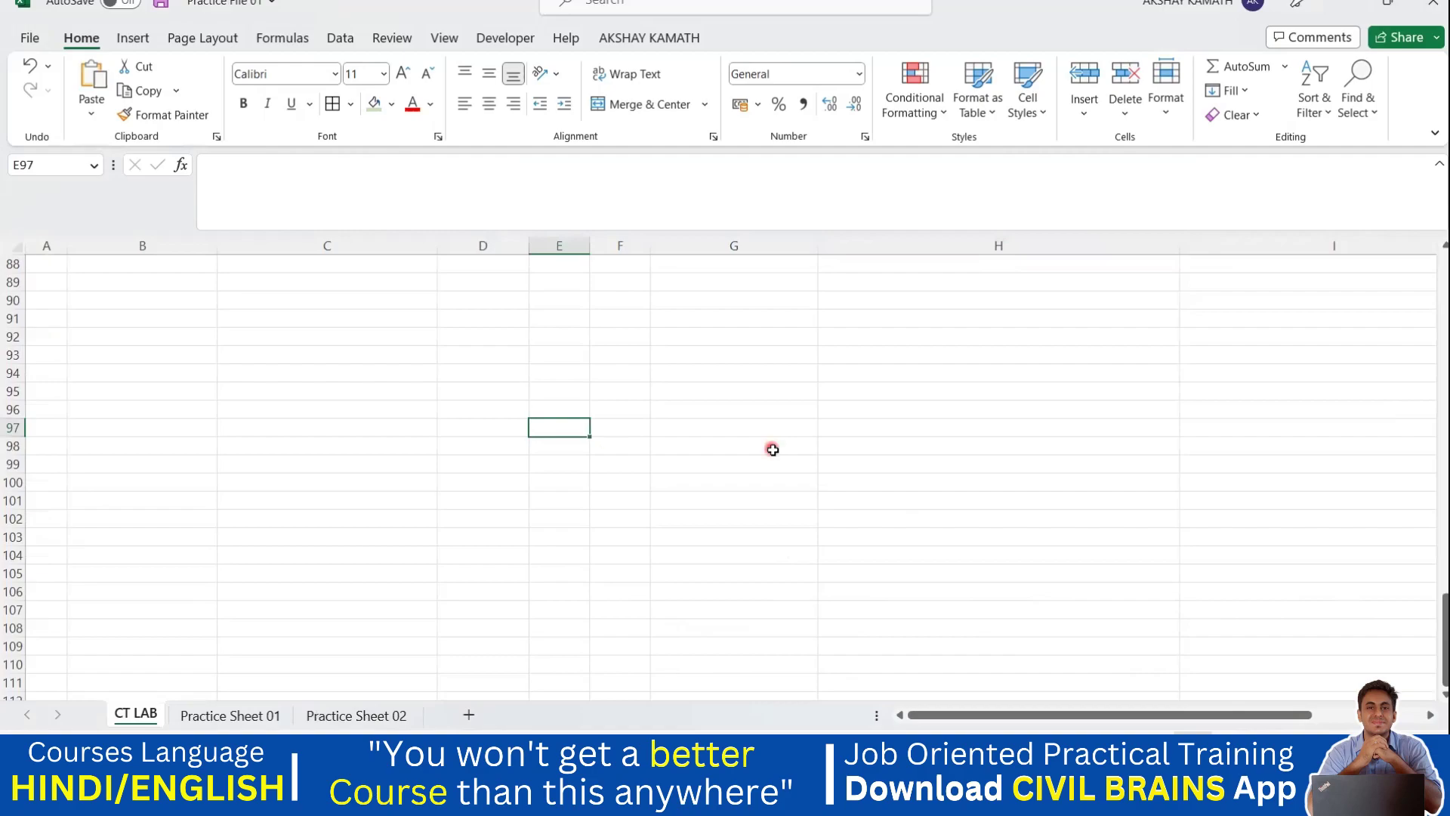
{"action": "key", "text": "ctrl+v"}
{"action": "scroll", "coordinate": [940, 401], "scroll_direction": "down", "scroll_amount": 3}
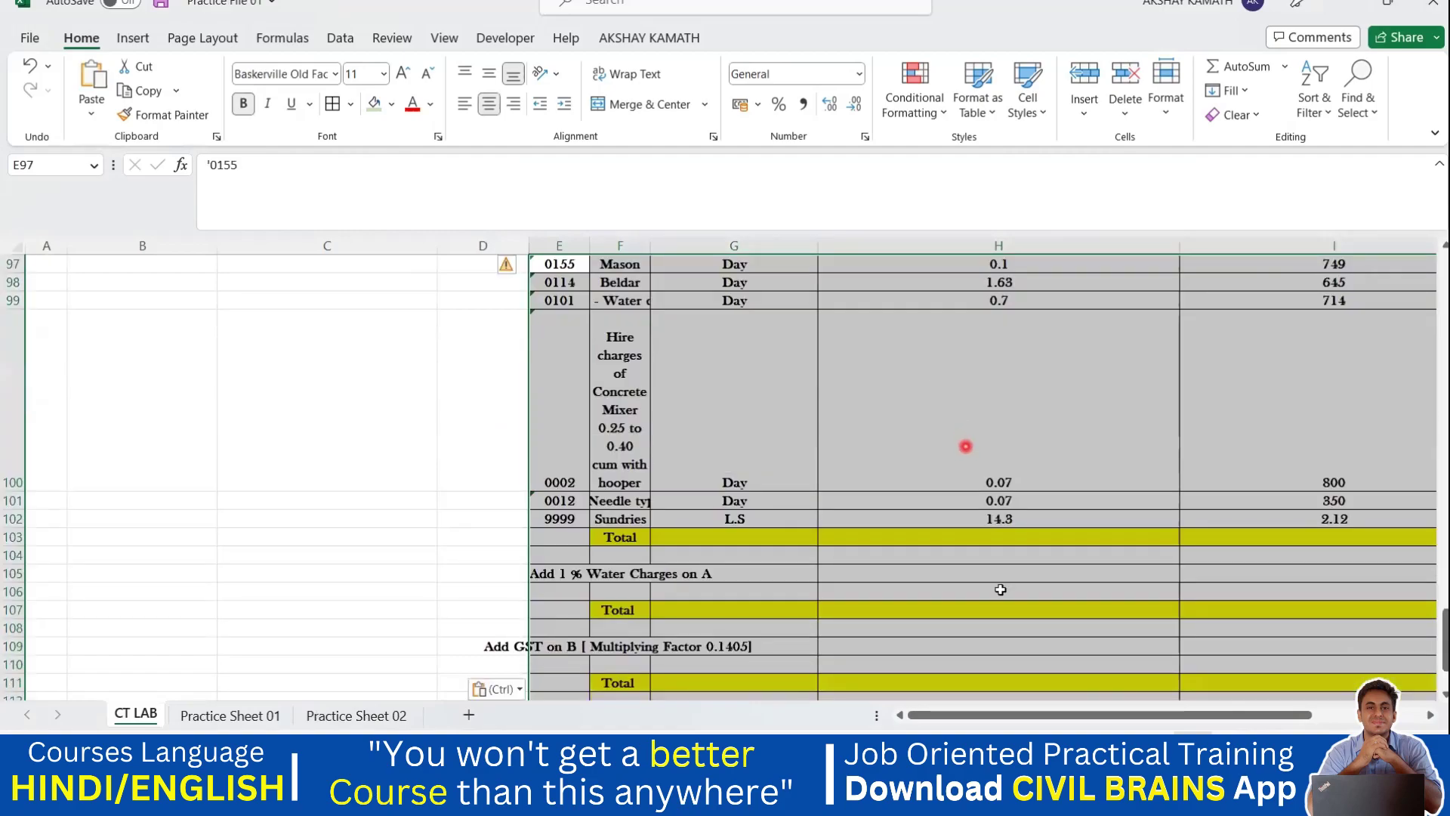
Step: Widen column F to fit the labour descriptions and reduce row 100's height to match its wrapped three-line text
{"action": "left_click_drag", "start_coordinate": [1024, 718], "coordinate": [948, 664]}
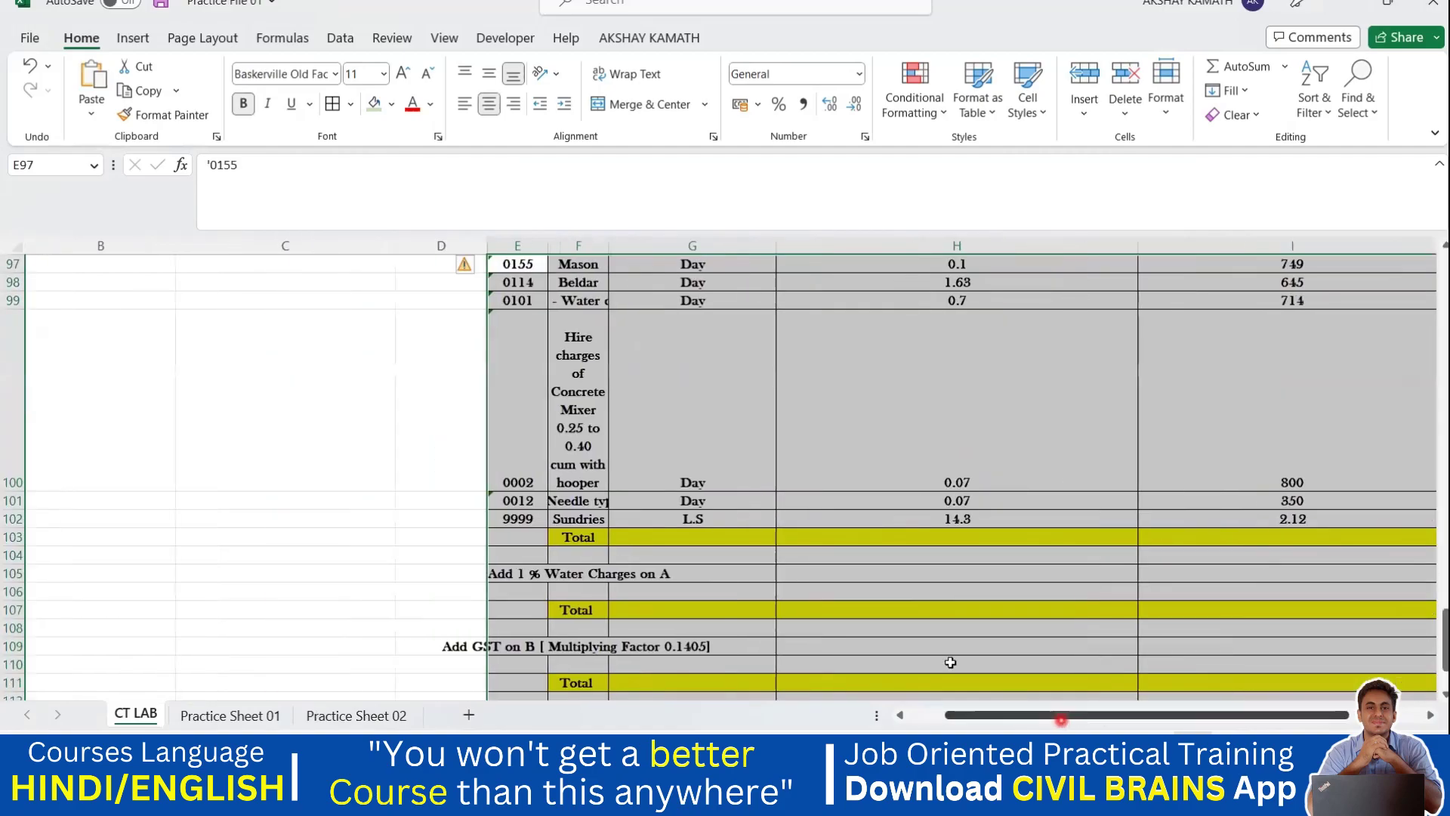
{"action": "left_click", "coordinate": [643, 334]}
{"action": "scroll", "coordinate": [656, 392], "scroll_direction": "up", "scroll_amount": 2}
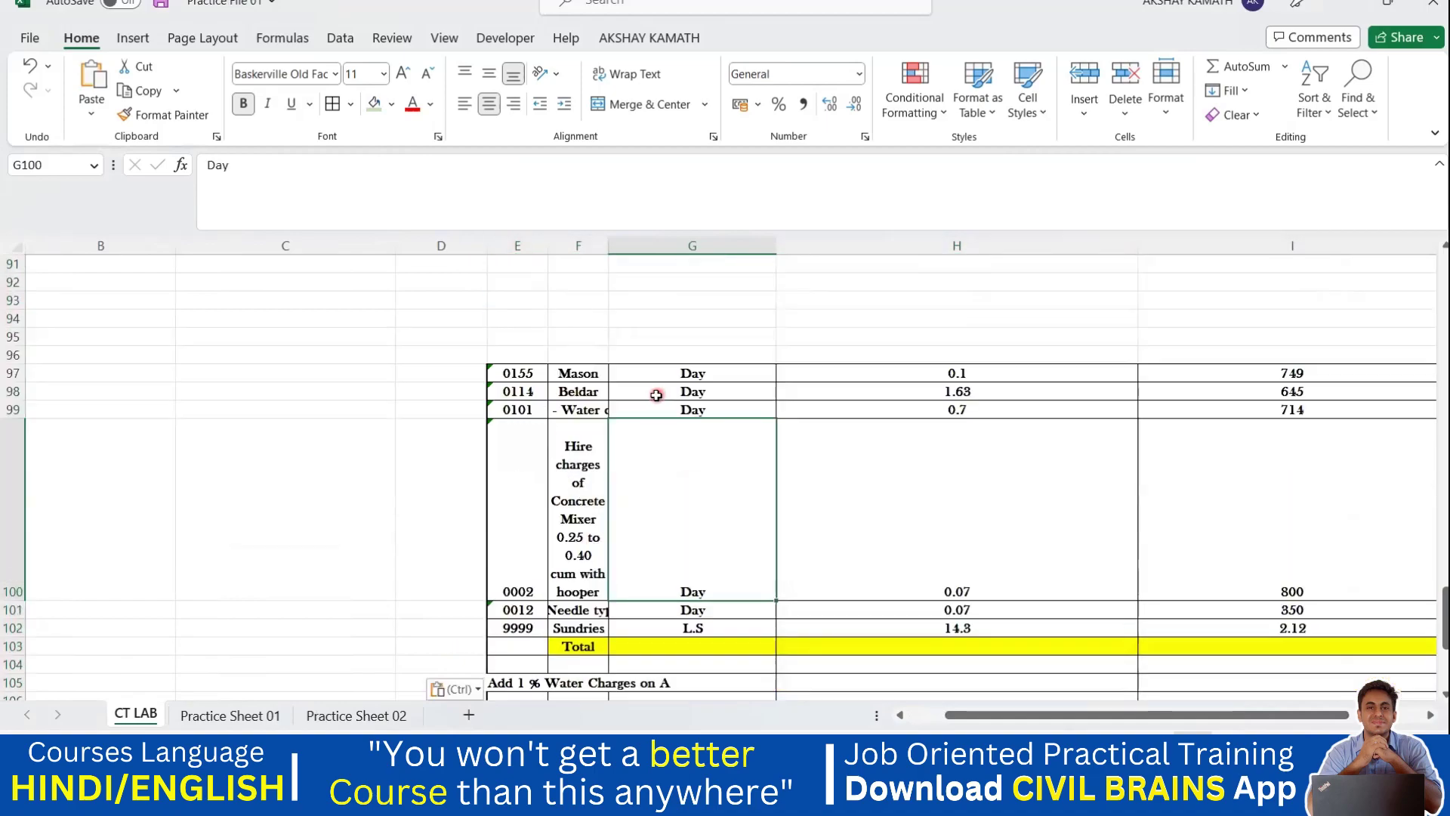
{"action": "left_click_drag", "start_coordinate": [608, 247], "coordinate": [738, 263]}
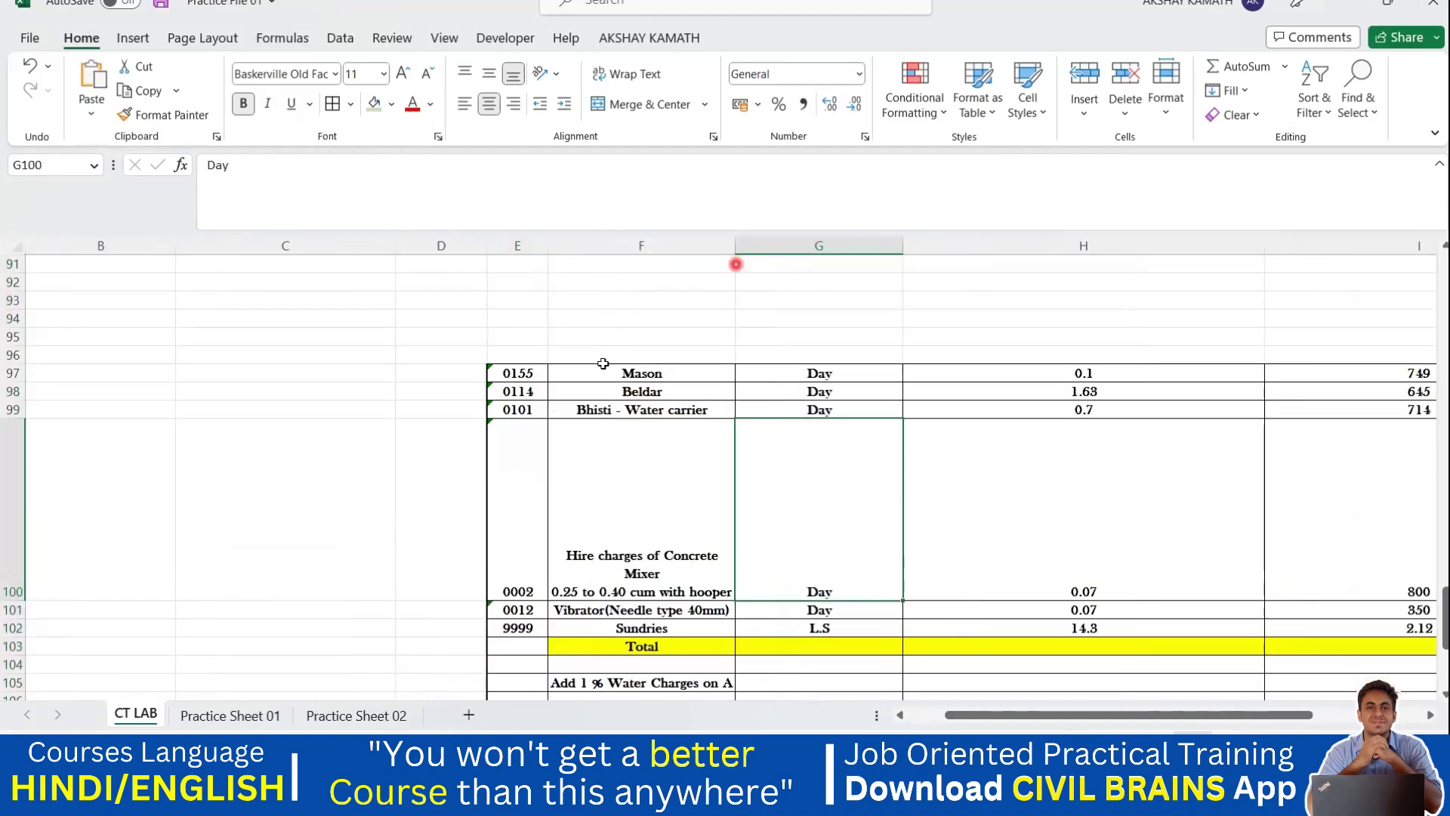
{"action": "left_click_drag", "start_coordinate": [22, 601], "coordinate": [42, 481]}
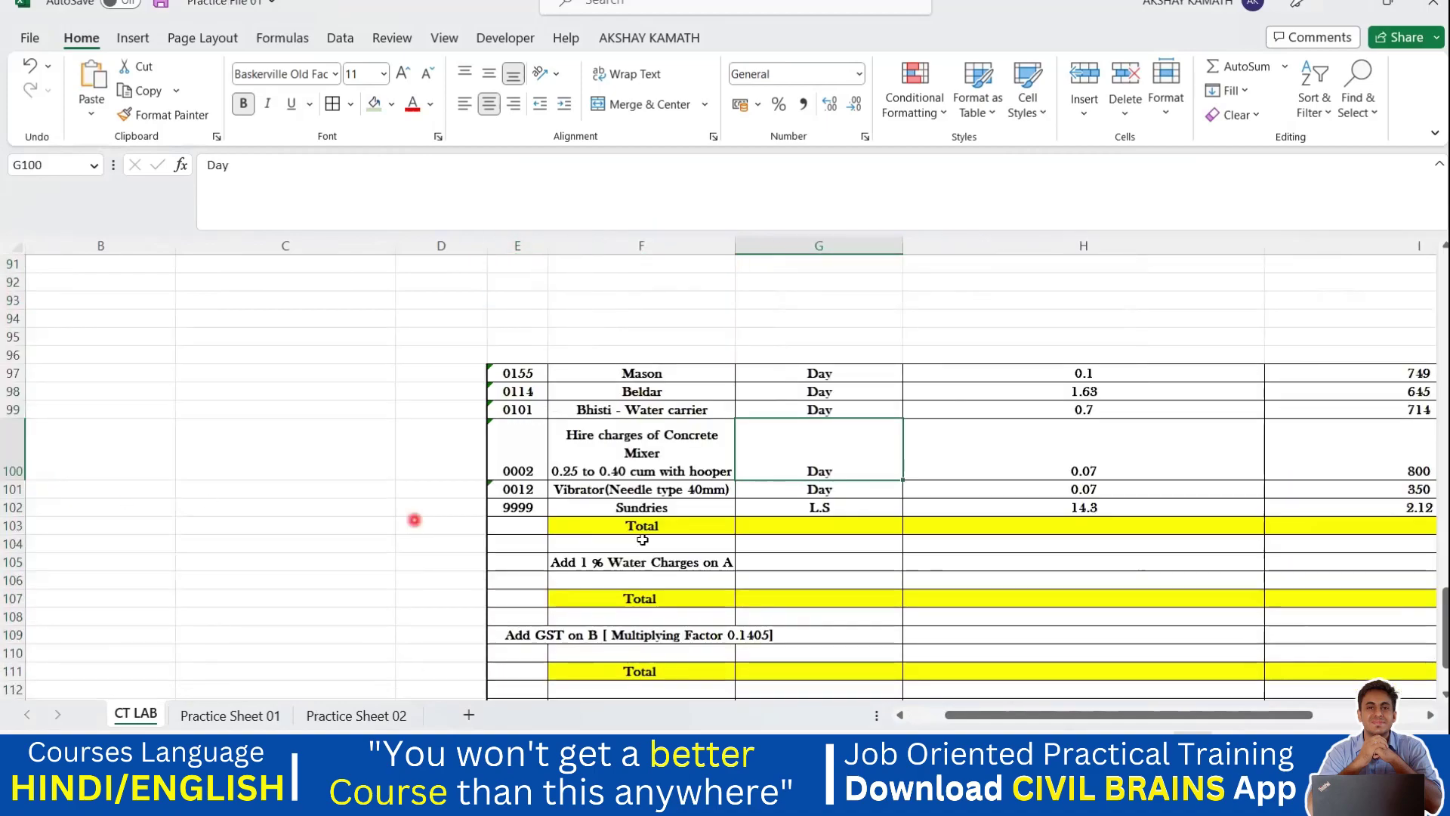
{"action": "left_click_drag", "start_coordinate": [1028, 718], "coordinate": [1102, 718]}
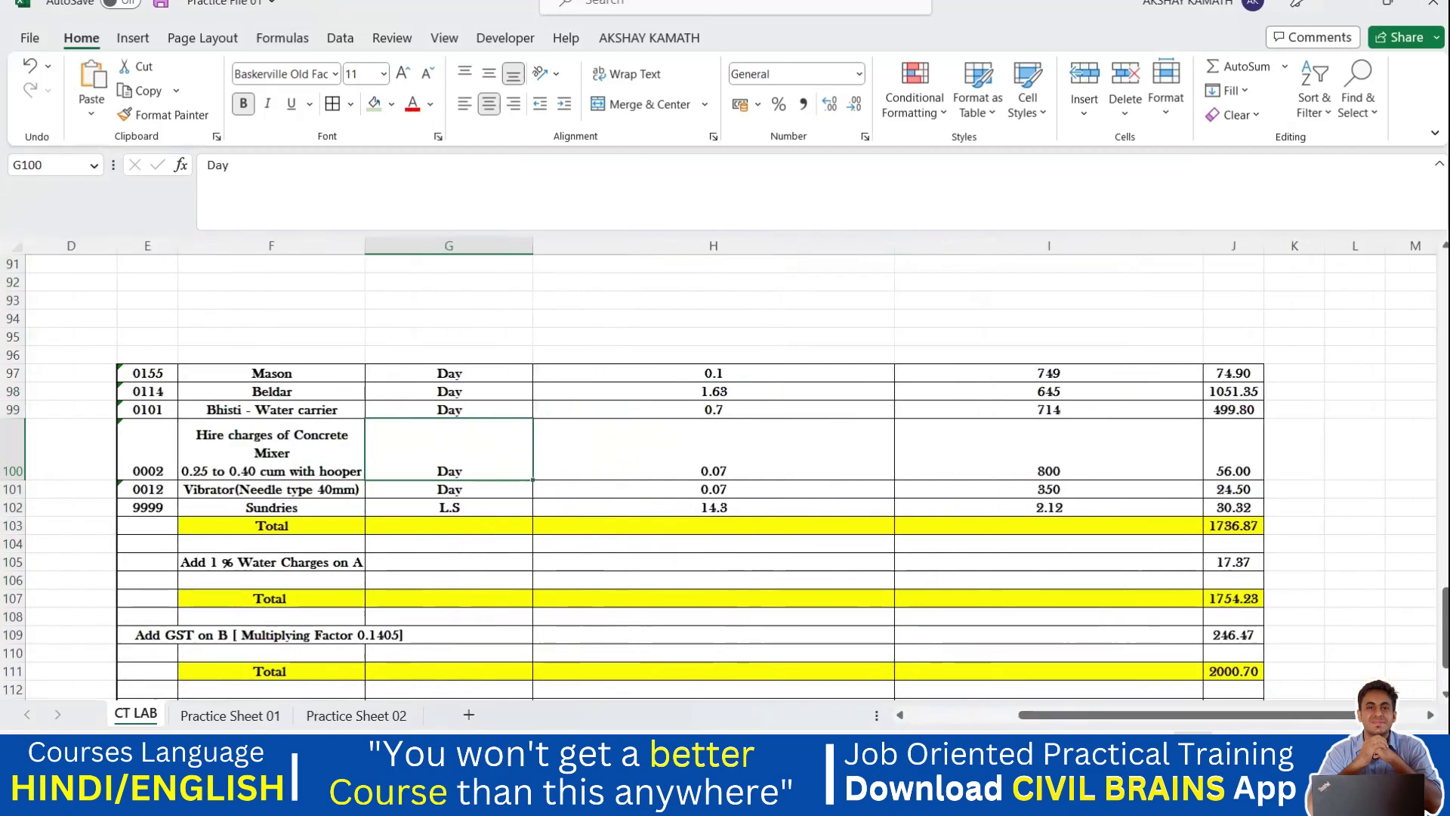
Step: Switch back to the Excel Course Sheet workbook and copy the contractor cost data in A6:F14 of Sheet1
{"action": "mouse_move", "coordinate": [978, 800]}
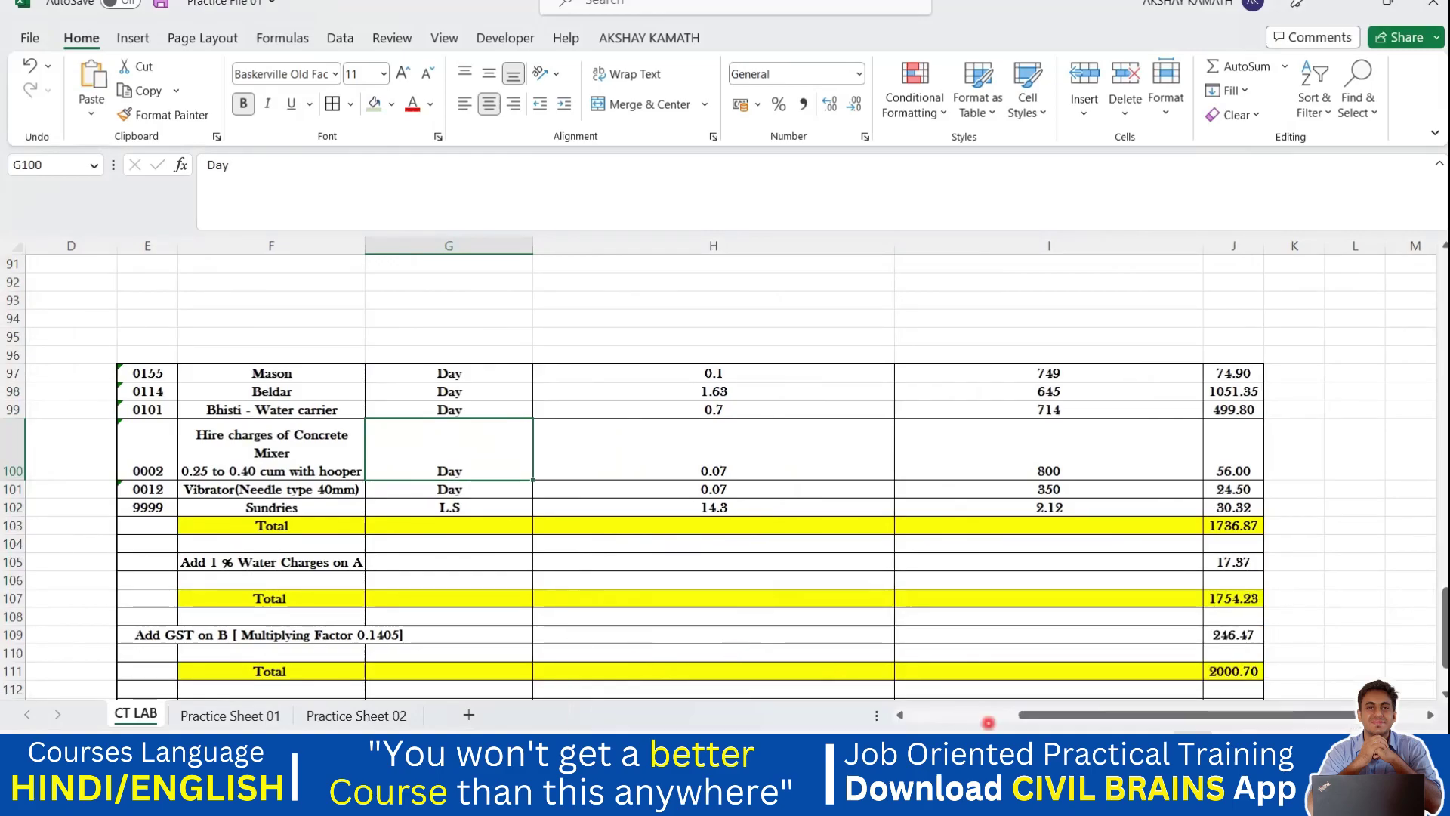
{"action": "left_click", "coordinate": [900, 694]}
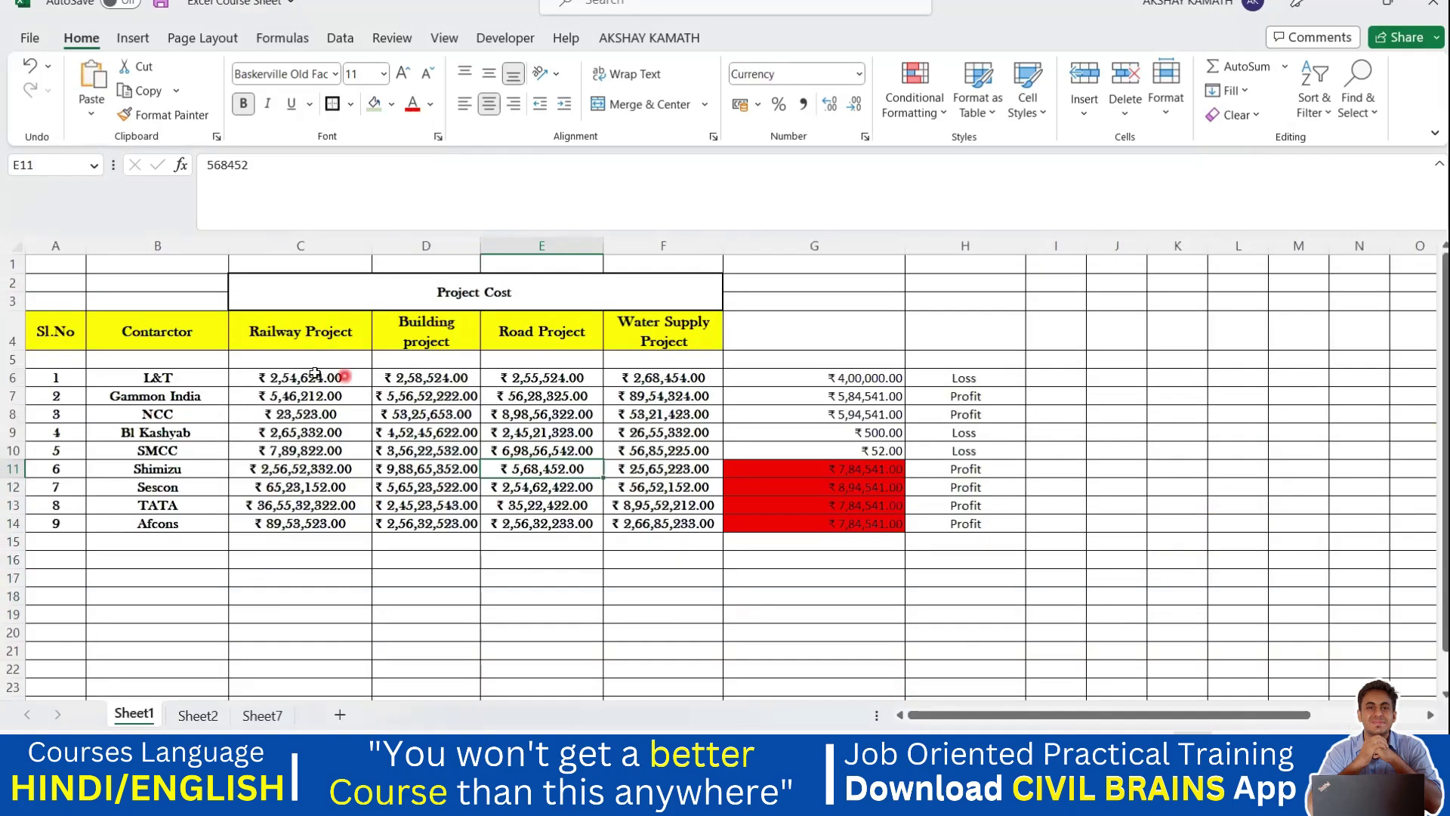
{"action": "left_click_drag", "start_coordinate": [57, 378], "coordinate": [687, 519]}
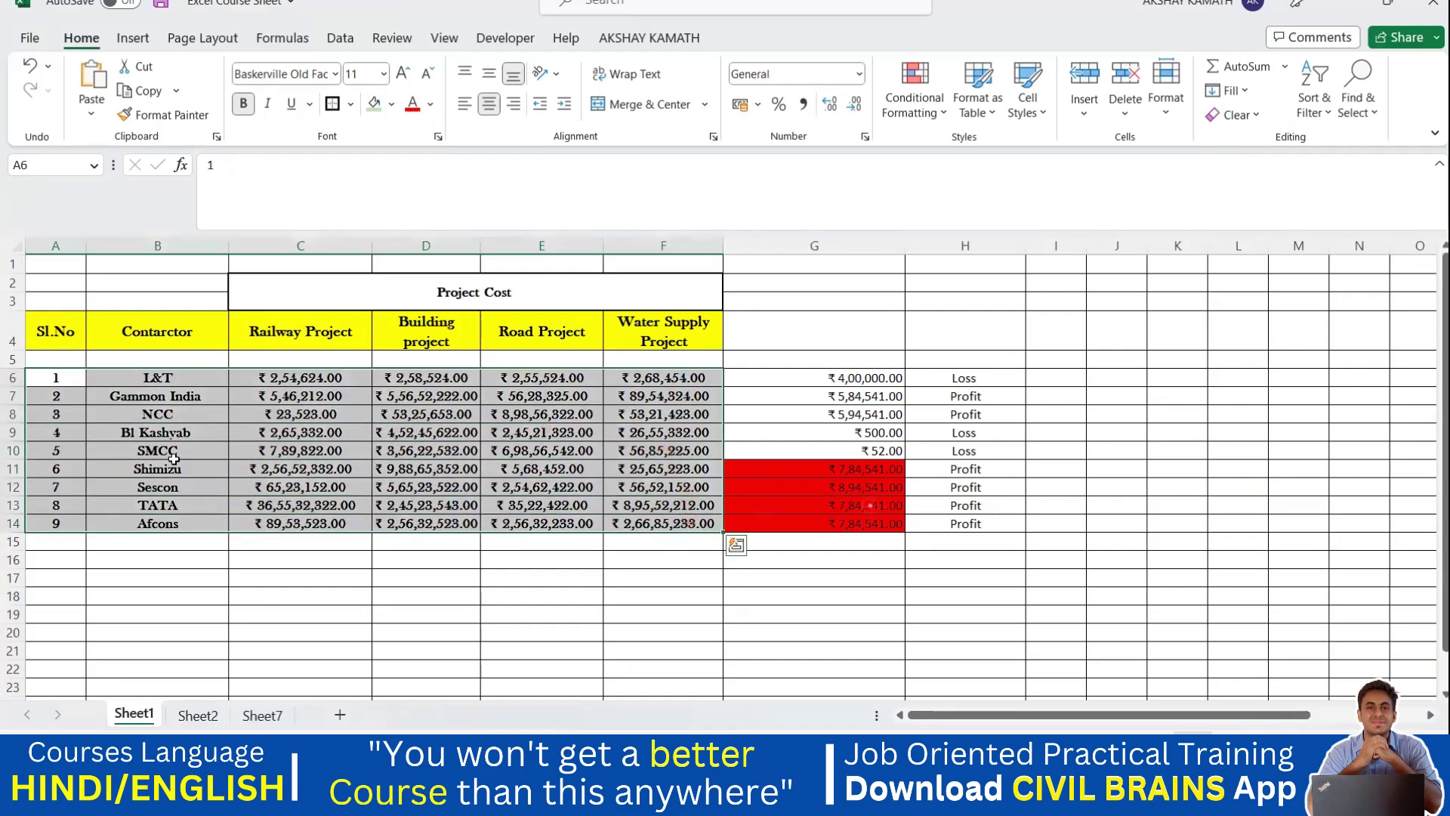
{"action": "key", "text": "ctrl+c"}
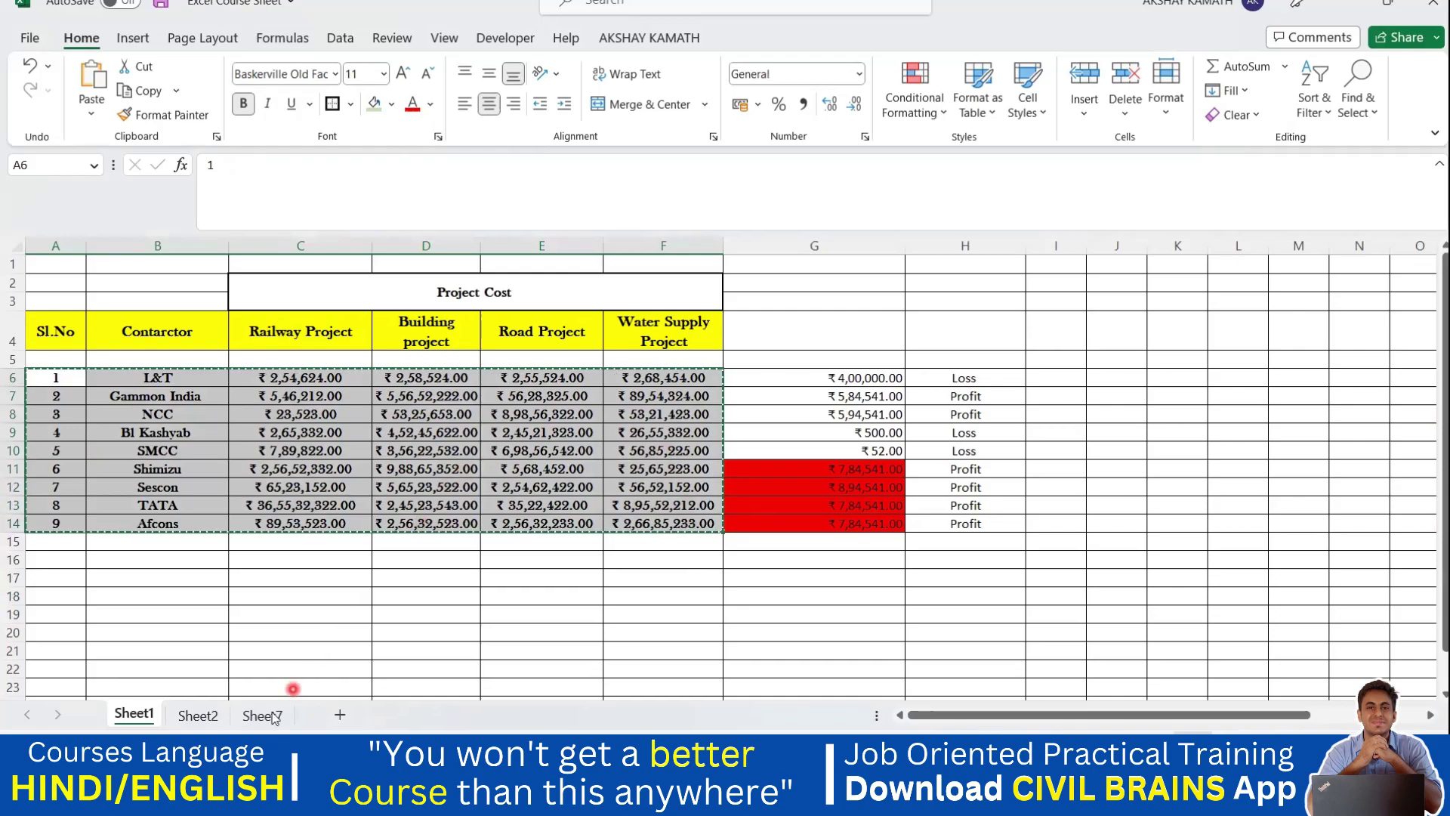
Step: Paste the copied contractor cost data at cell C13 of Sheet7
{"action": "left_click", "coordinate": [198, 714]}
{"action": "left_click", "coordinate": [258, 715]}
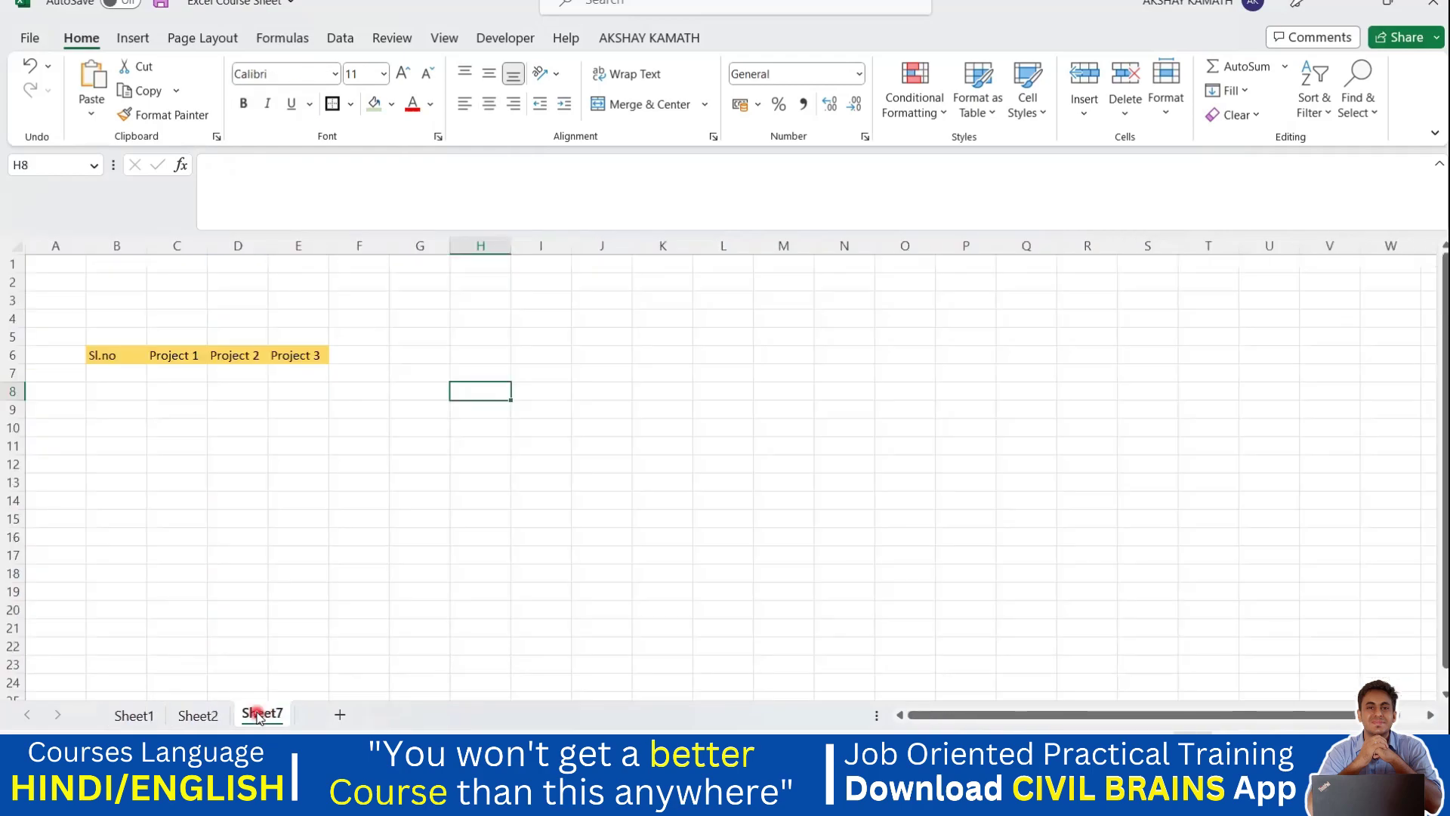
{"action": "scroll", "coordinate": [241, 468], "scroll_direction": "down", "scroll_amount": 2}
{"action": "left_click", "coordinate": [197, 375]}
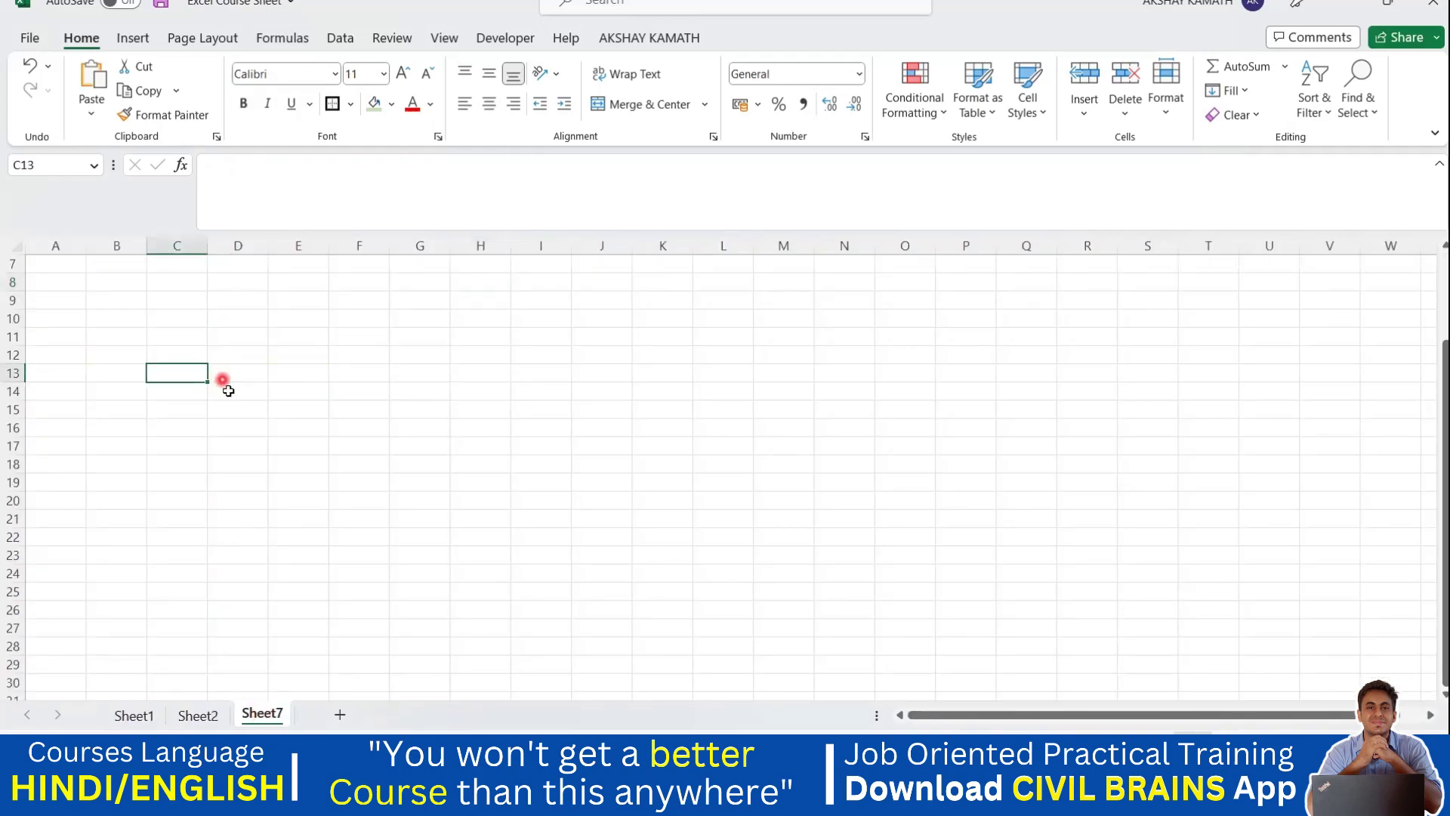
{"action": "key", "text": "ctrl+v"}
{"action": "left_click", "coordinate": [403, 627]}
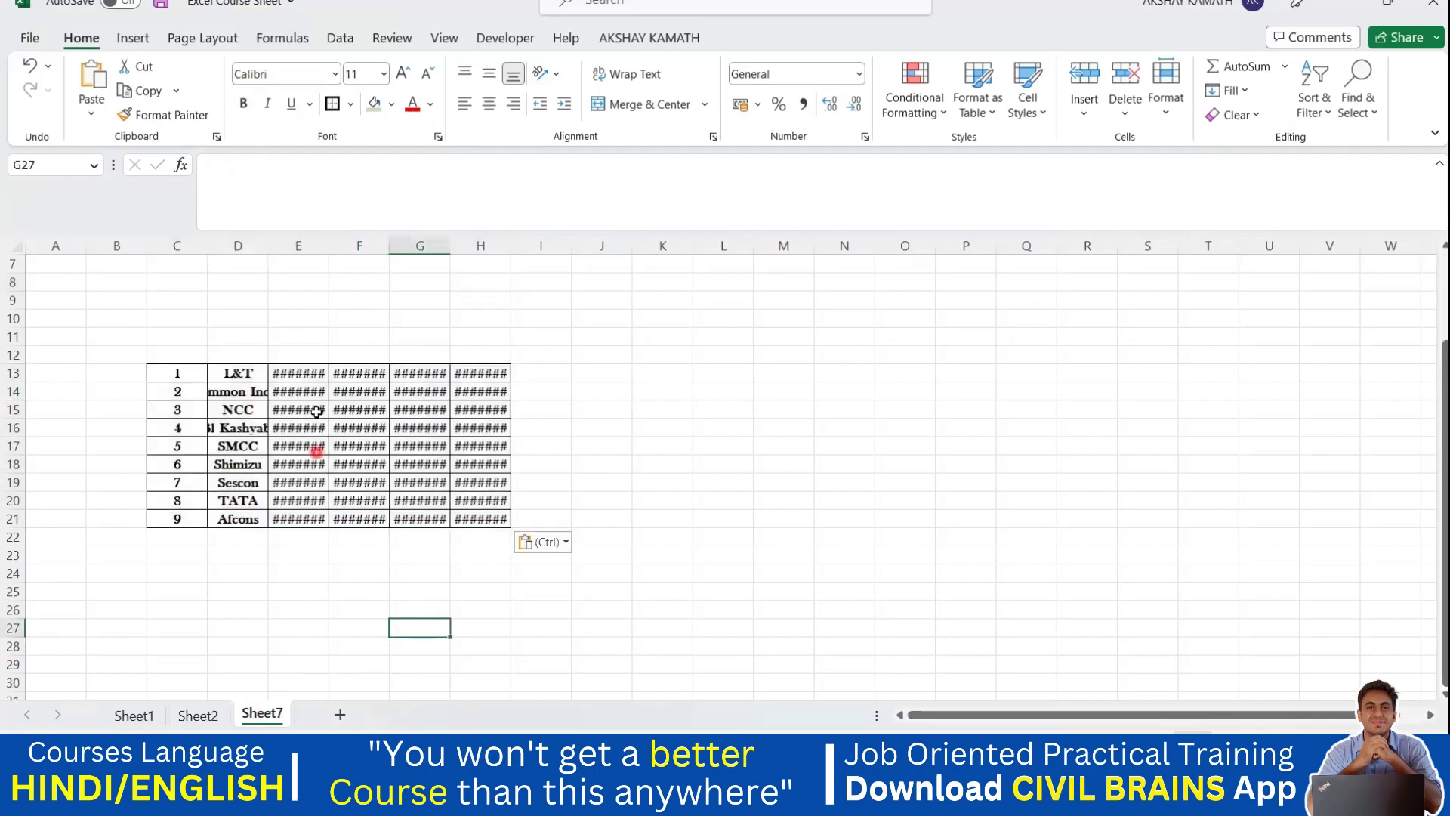
Step: Widen columns D to H of the pasted contractor table so that all company names and rupee amounts fit
{"action": "left_click", "coordinate": [644, 476]}
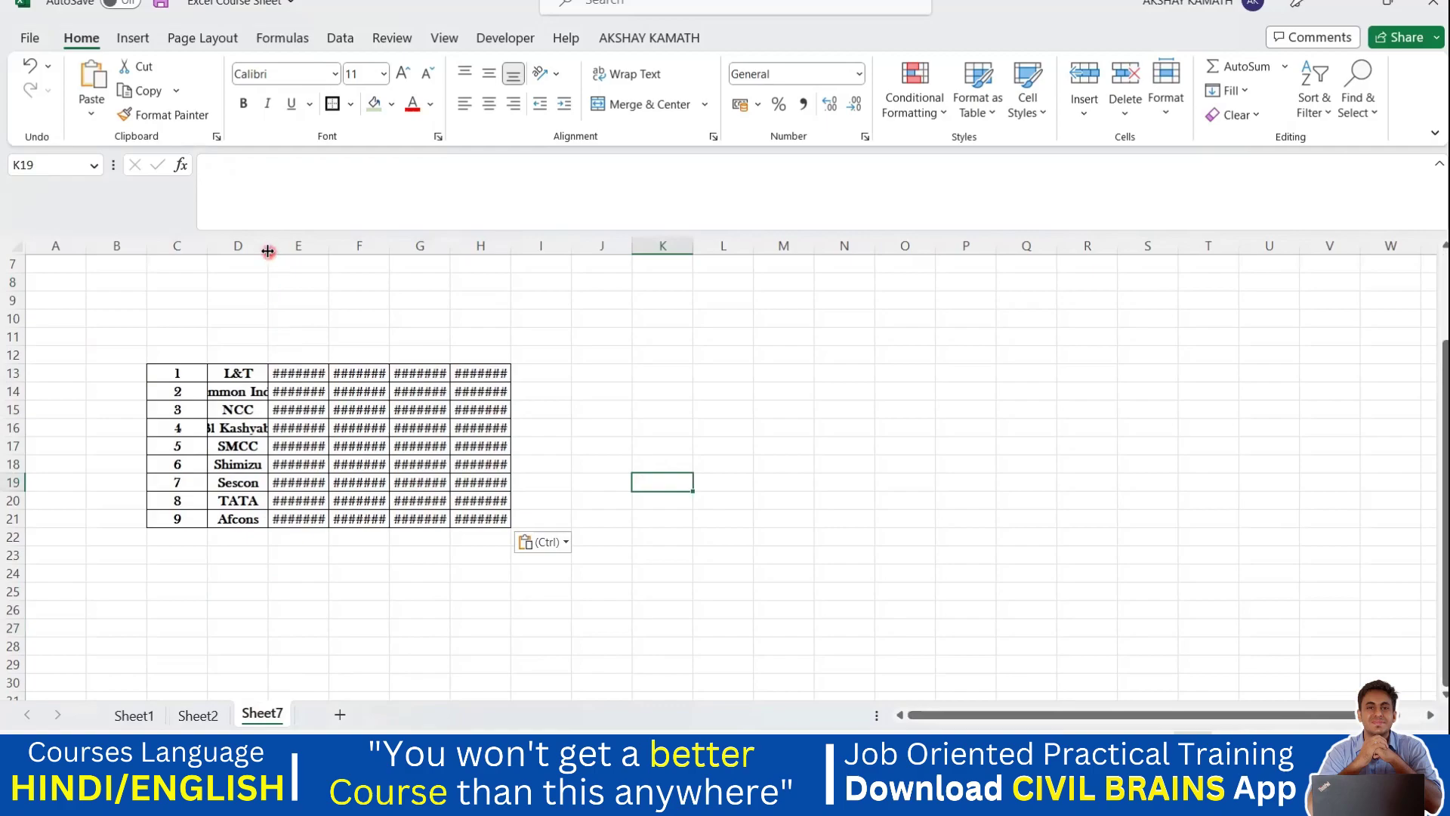
{"action": "left_click_drag", "start_coordinate": [267, 251], "coordinate": [824, 259]}
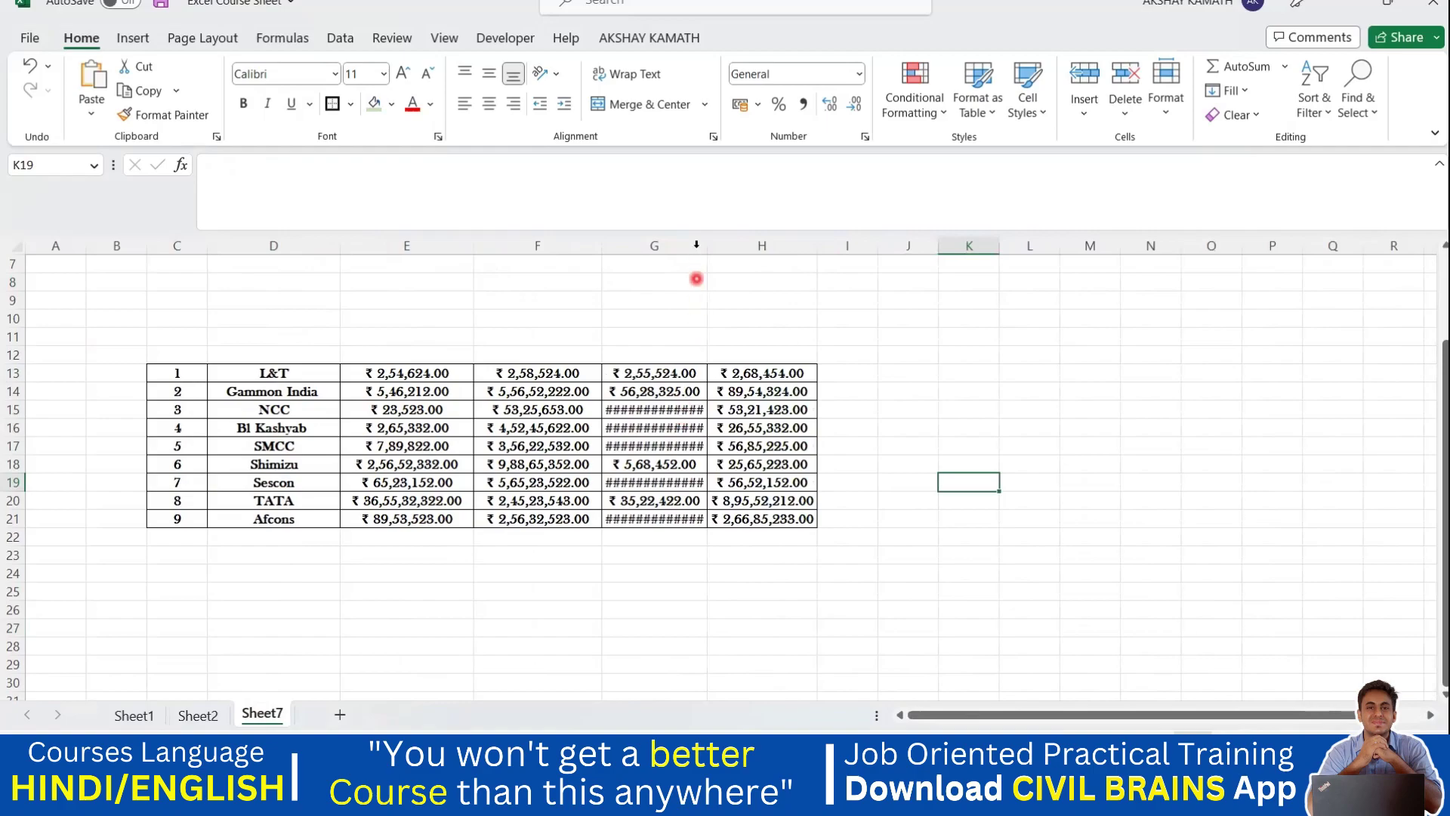
{"action": "left_click_drag", "start_coordinate": [702, 246], "coordinate": [759, 249]}
{"action": "left_click", "coordinate": [880, 335]}
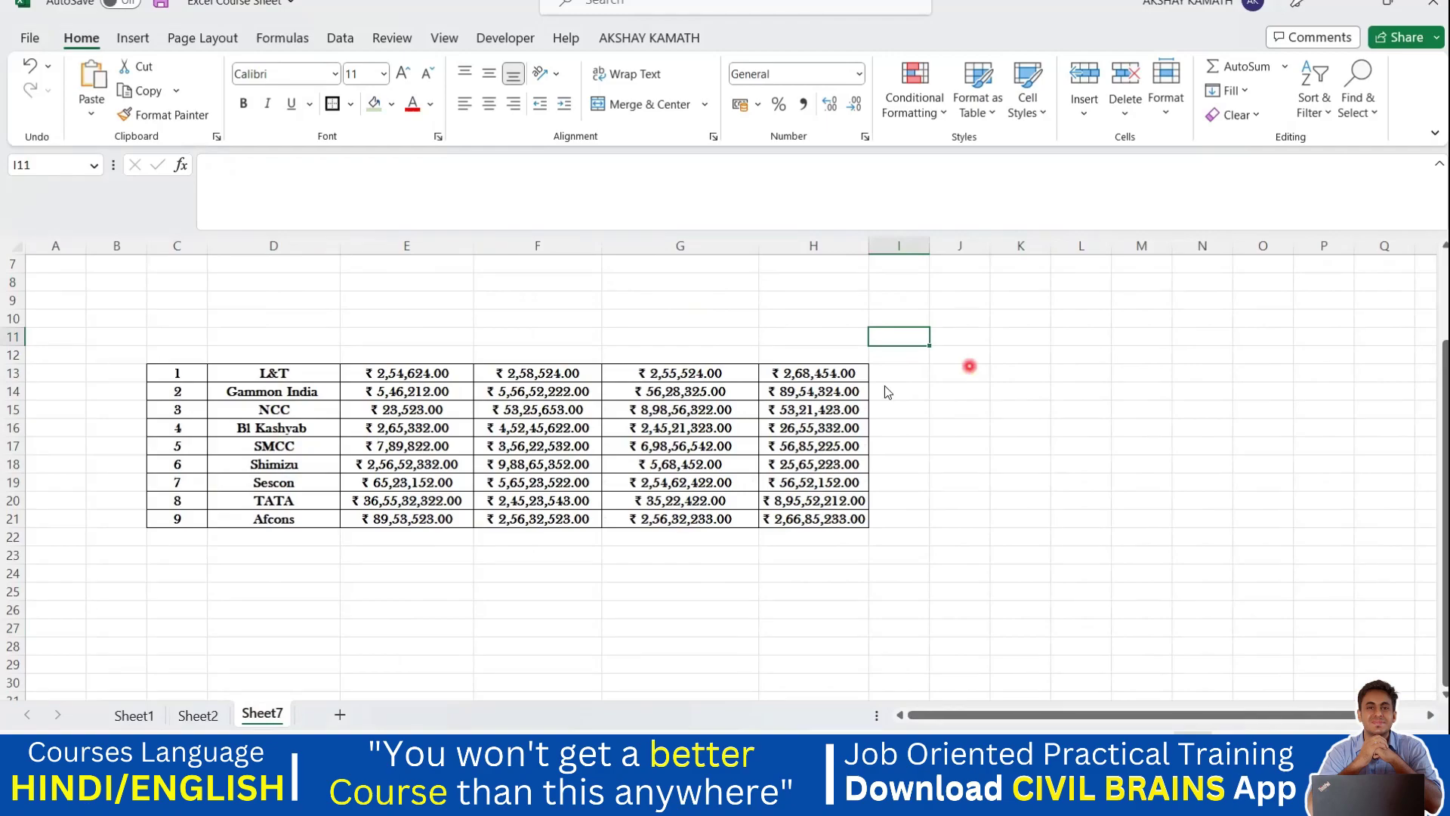
{"action": "left_click", "coordinate": [459, 203]}
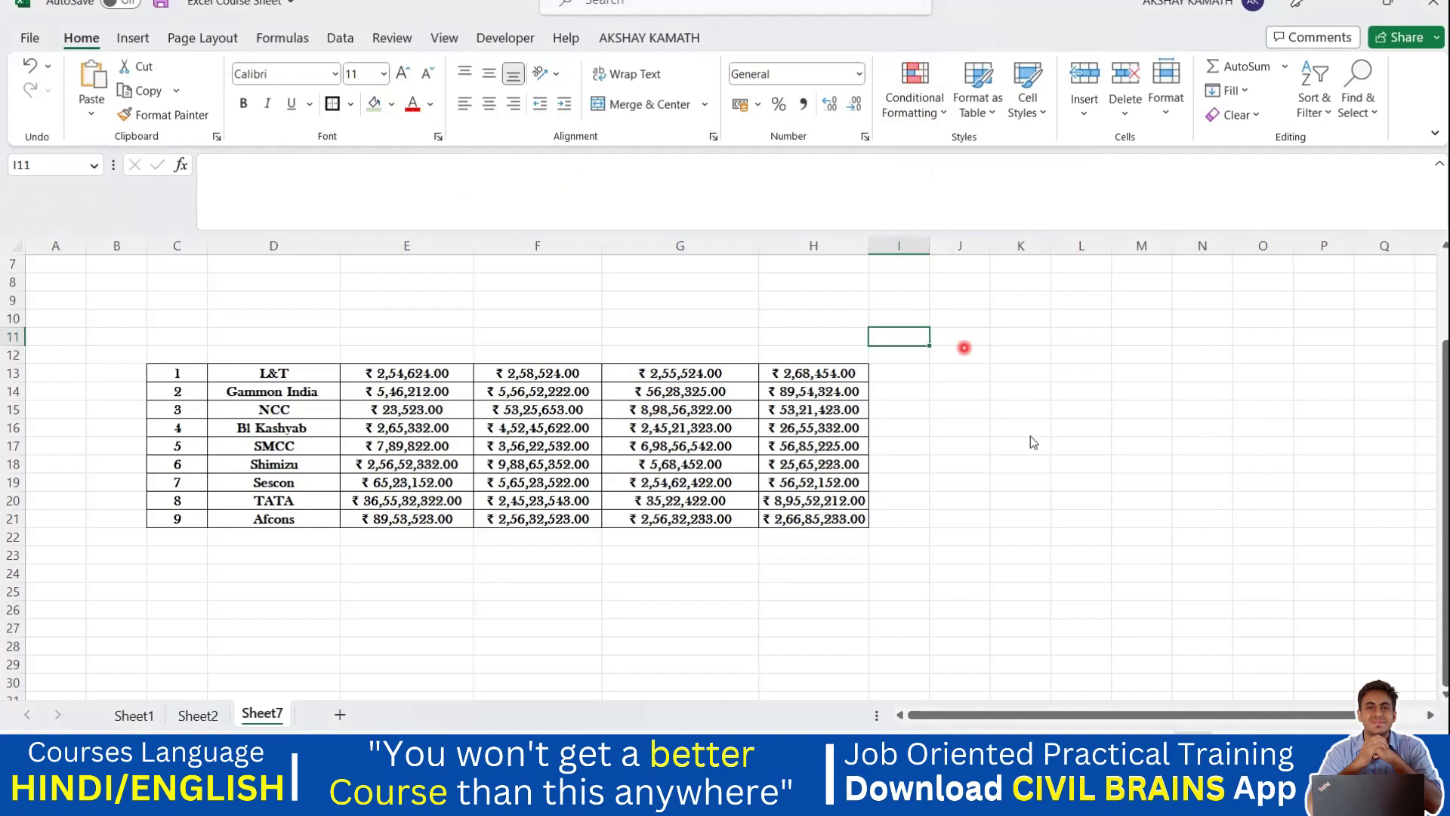
{"action": "left_click", "coordinate": [923, 113]}
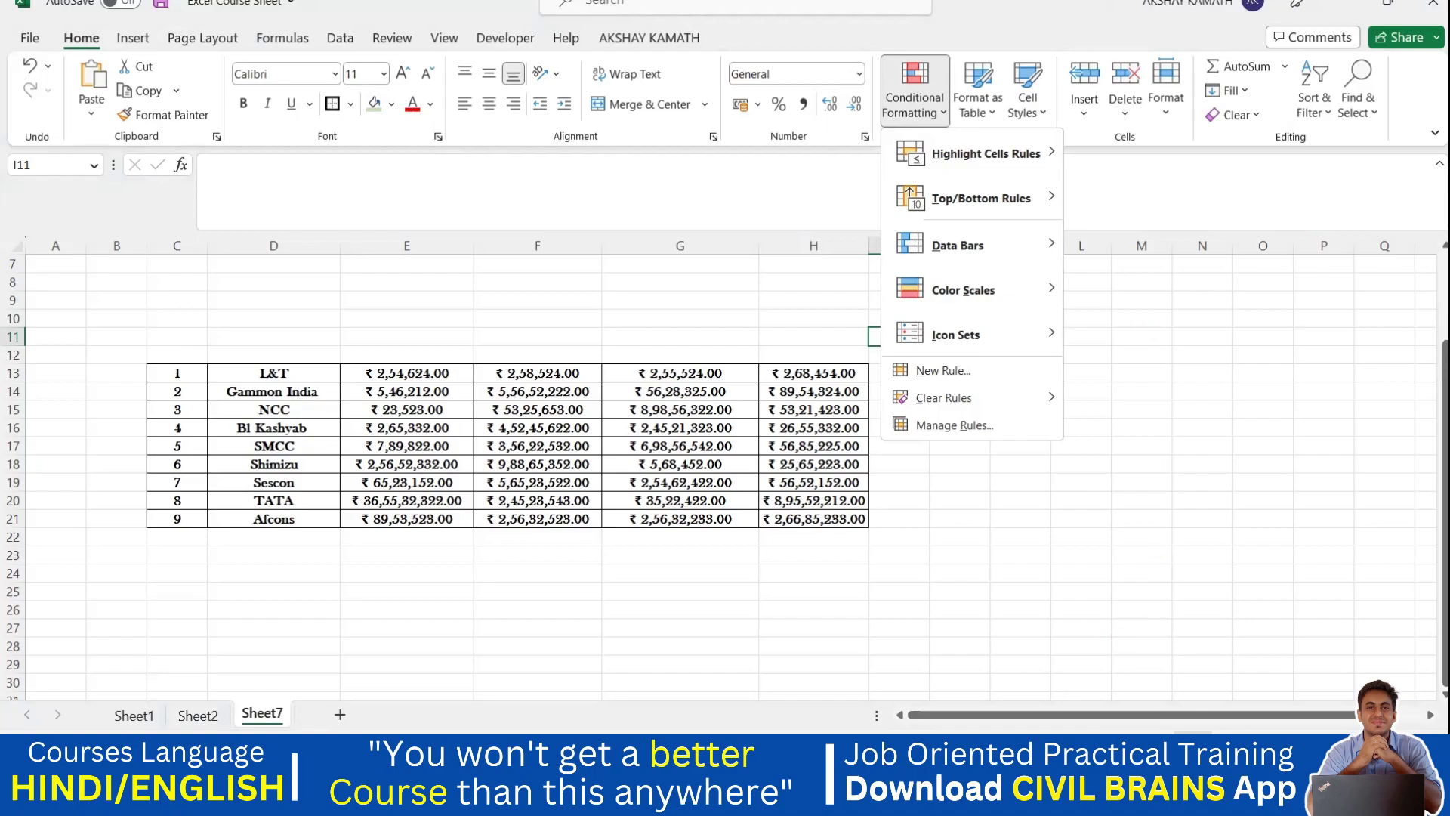
Step: Switch to the New BBS Excel Sheets workbook and widen column M on the One Slab BBS sheet to fit its header text and values
{"action": "mouse_move", "coordinate": [1097, 683]}
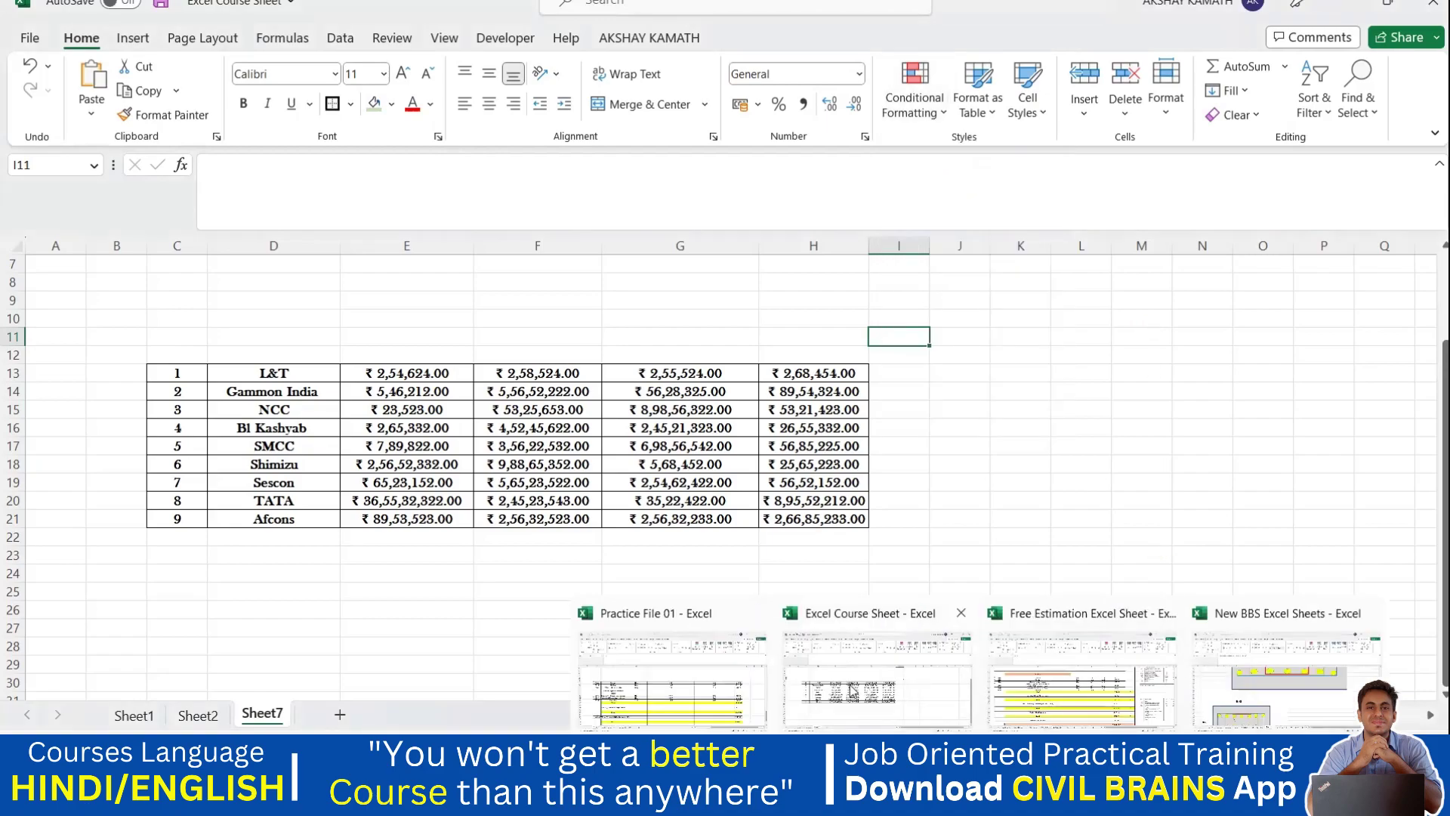
{"action": "left_click", "coordinate": [1241, 678]}
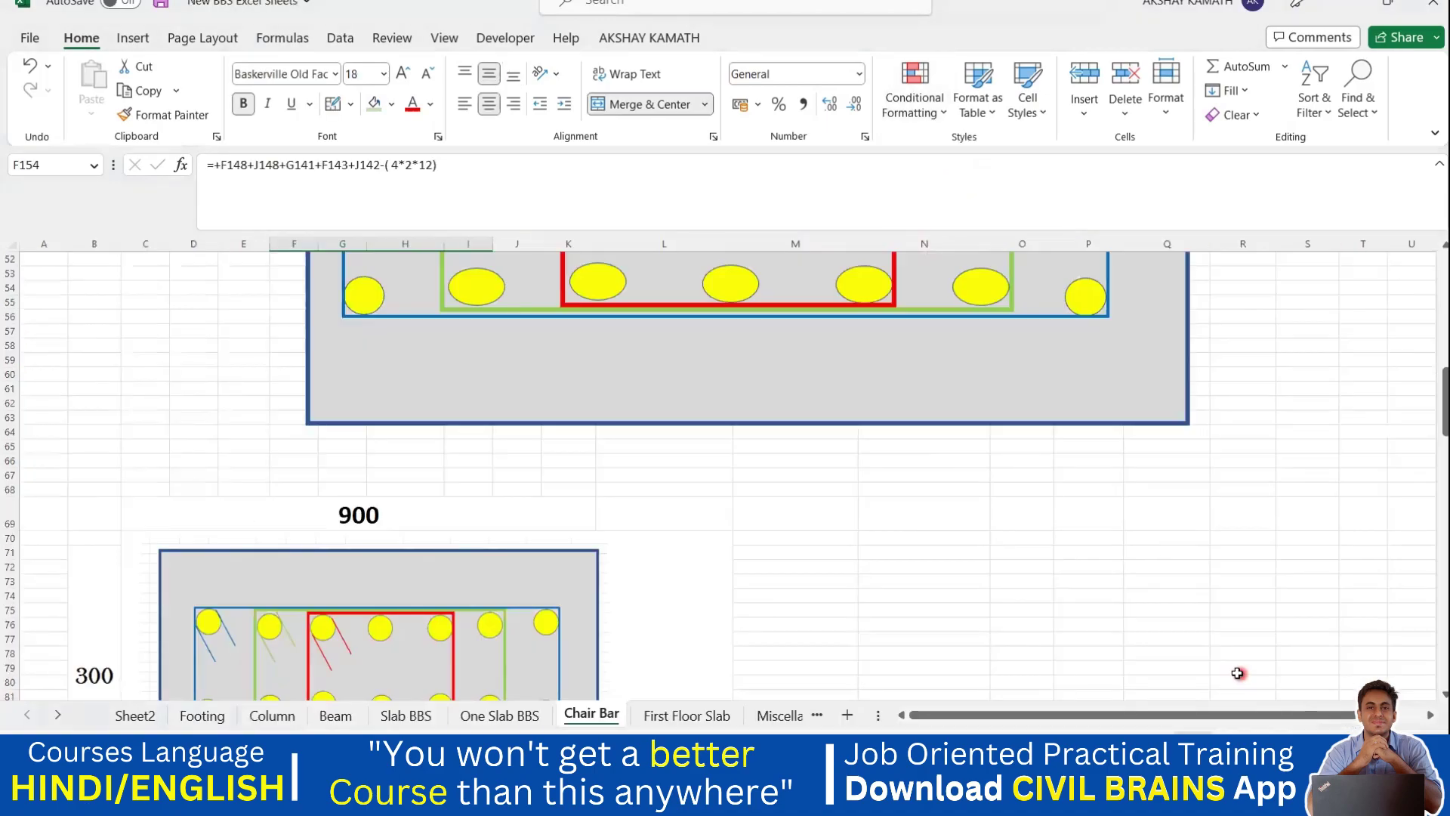
{"action": "left_click", "coordinate": [499, 715]}
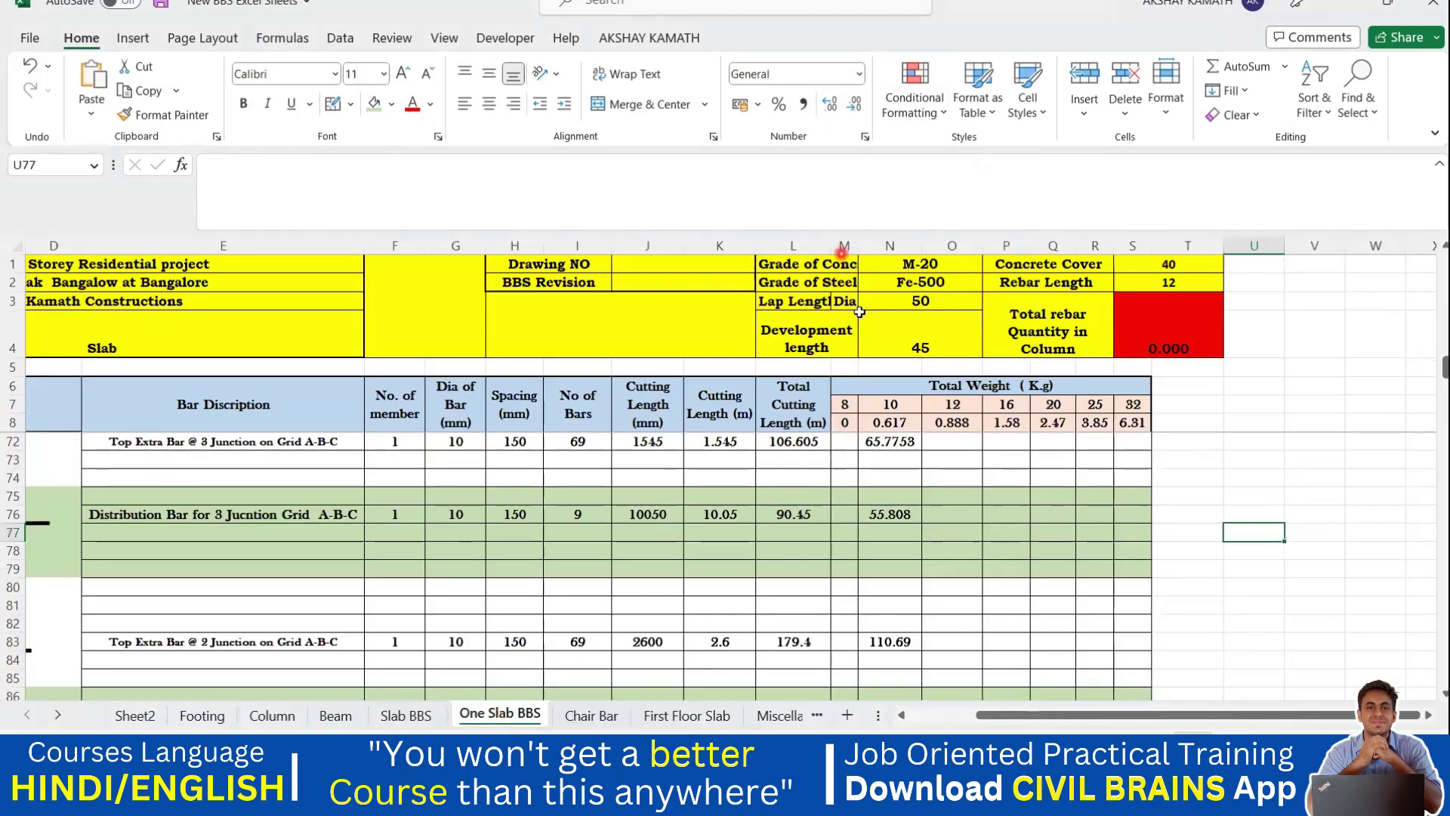
{"action": "left_click_drag", "start_coordinate": [859, 238], "coordinate": [911, 240]}
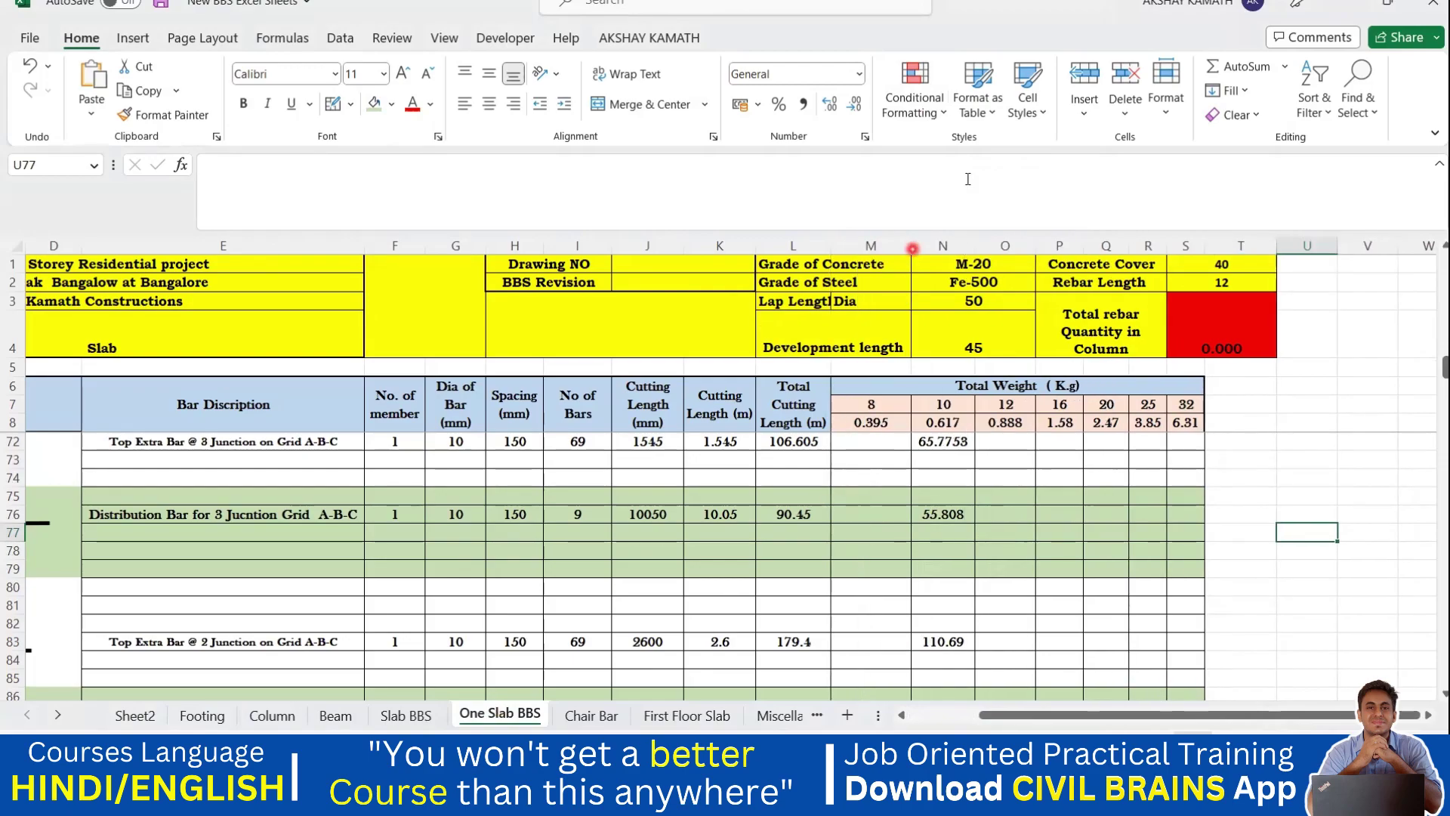